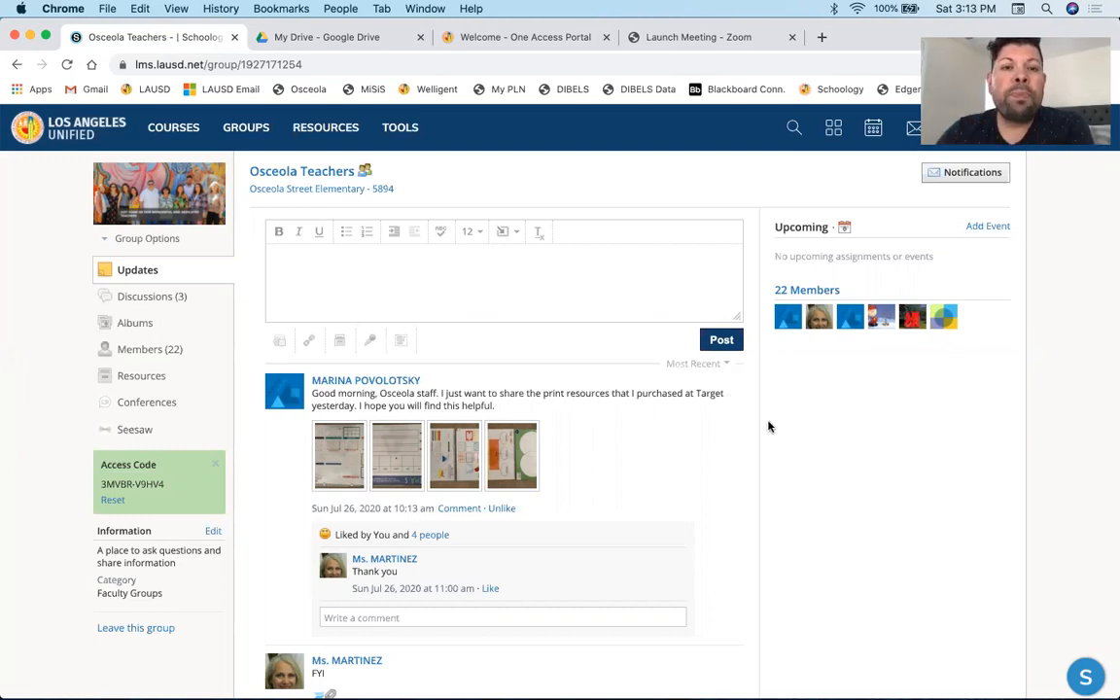
- Scroll through the Osceola Teachers group's updates feed and return to its top
scroll(566, 466, "down", 2)
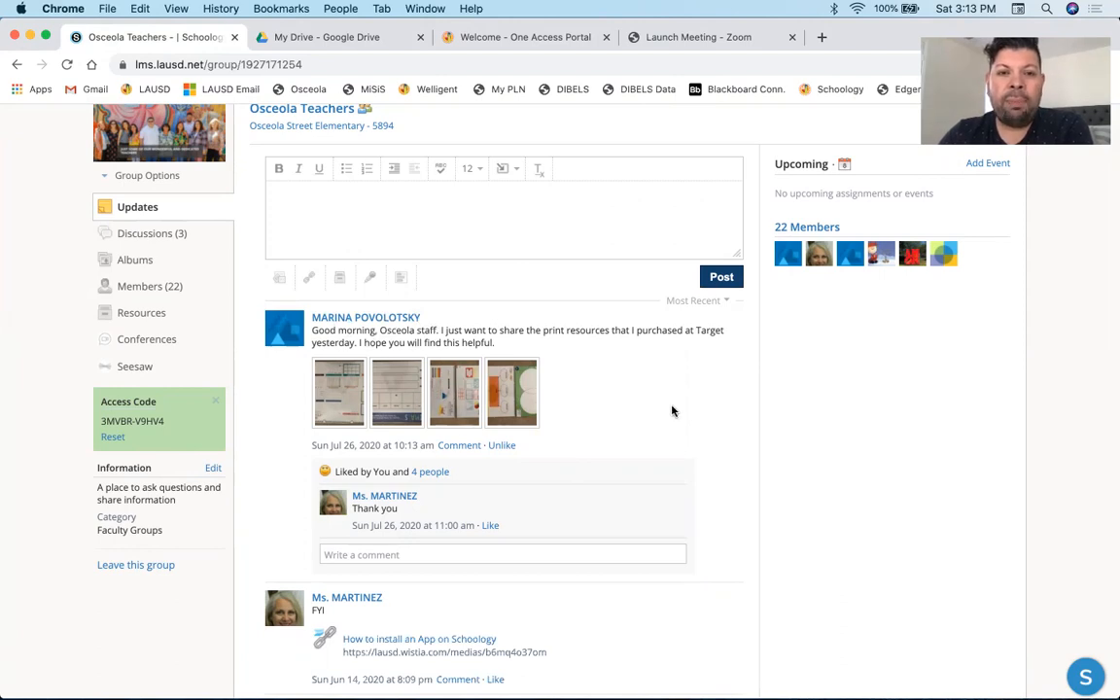
scroll(671, 411, "down", 5)
scroll(671, 410, "down", 4)
scroll(442, 210, "down", 6)
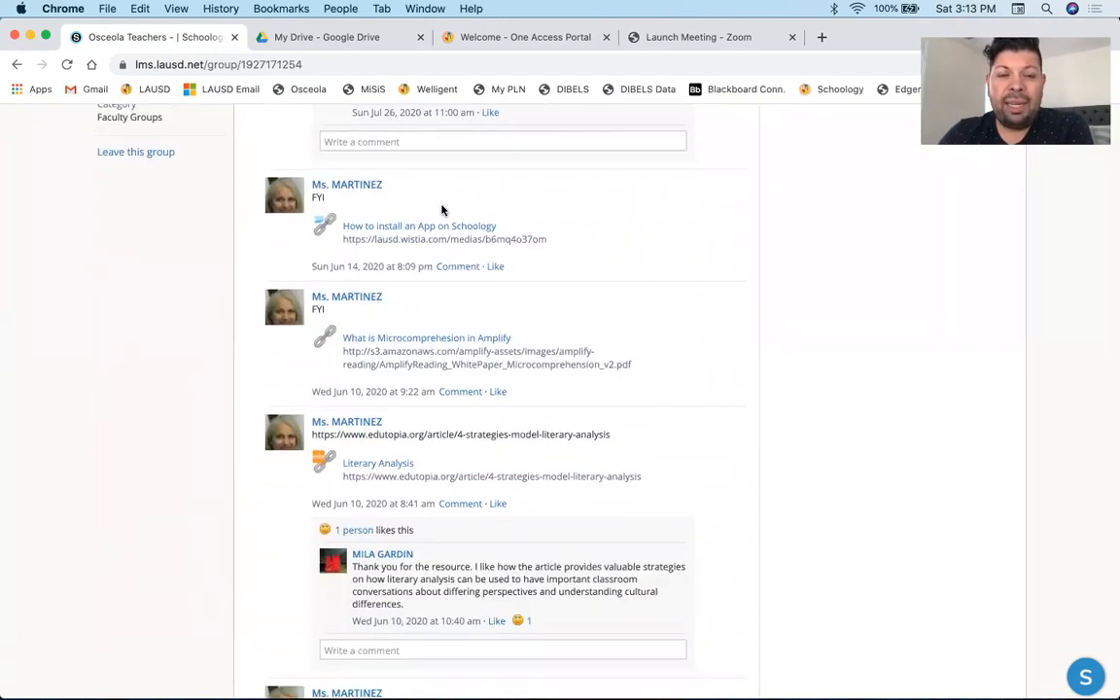
scroll(442, 210, "down", 8)
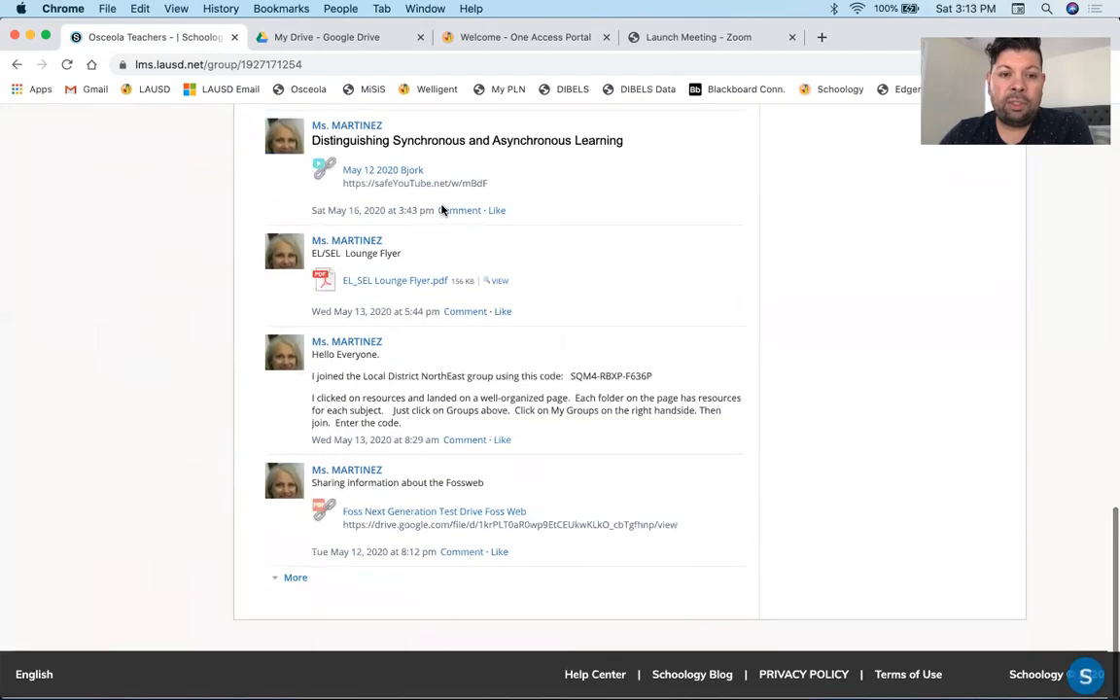
scroll(442, 210, "up", 20)
scroll(443, 210, "up", 3)
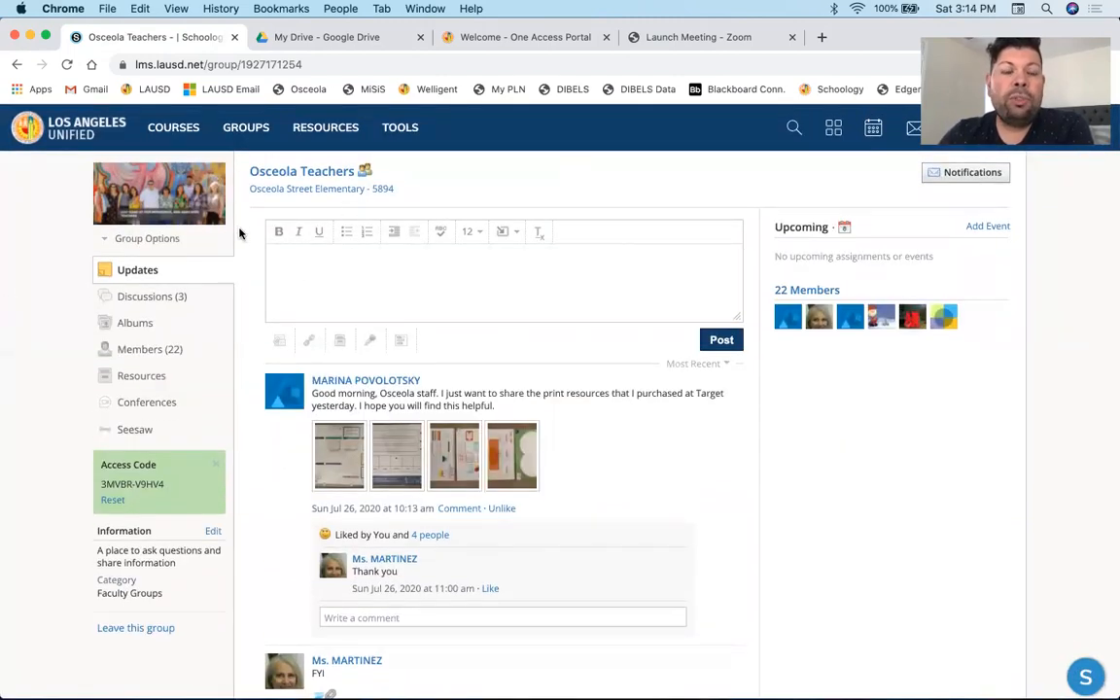
- Open the full My Courses list of current courses
left_click(184, 128)
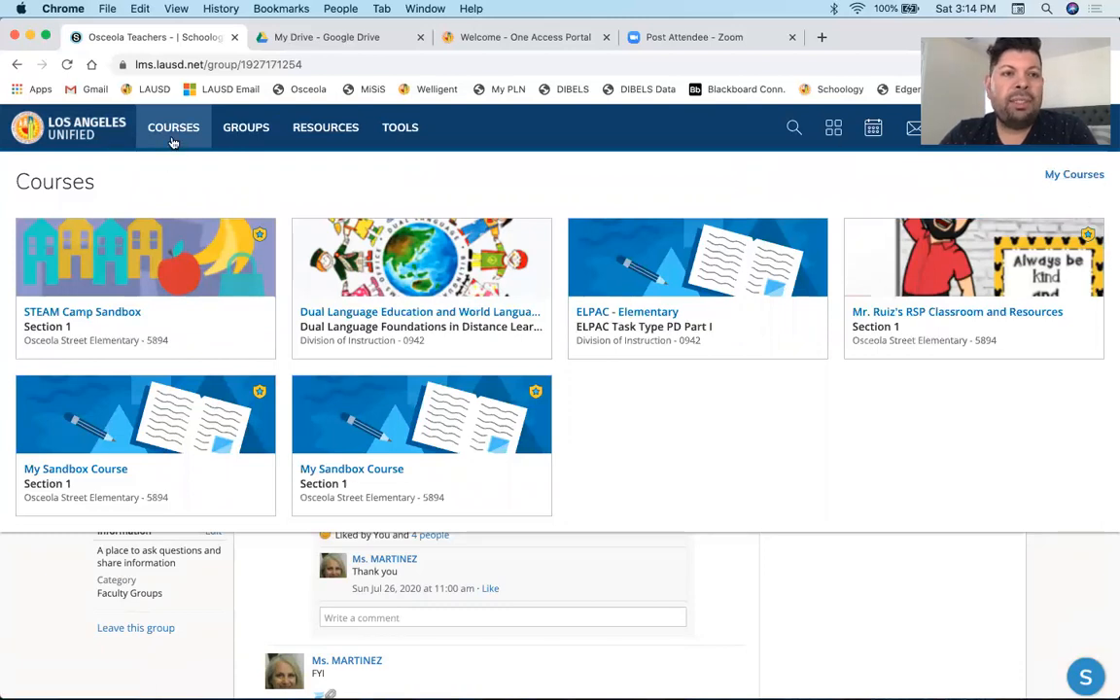
left_click(1068, 181)
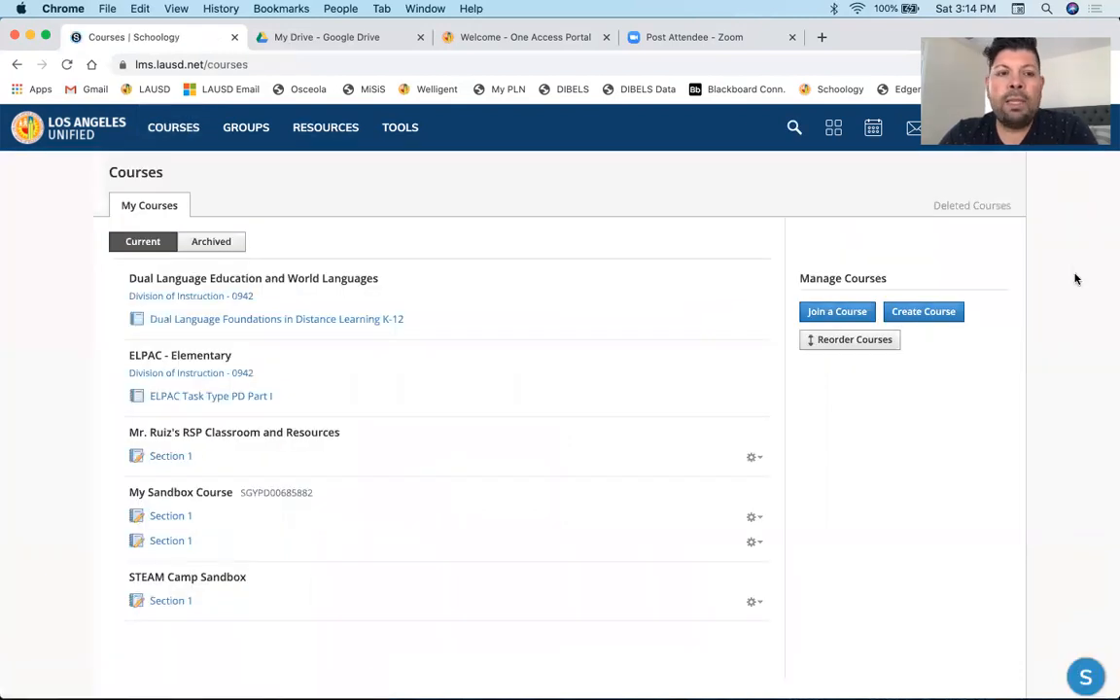
scroll(1075, 279, "down", 1)
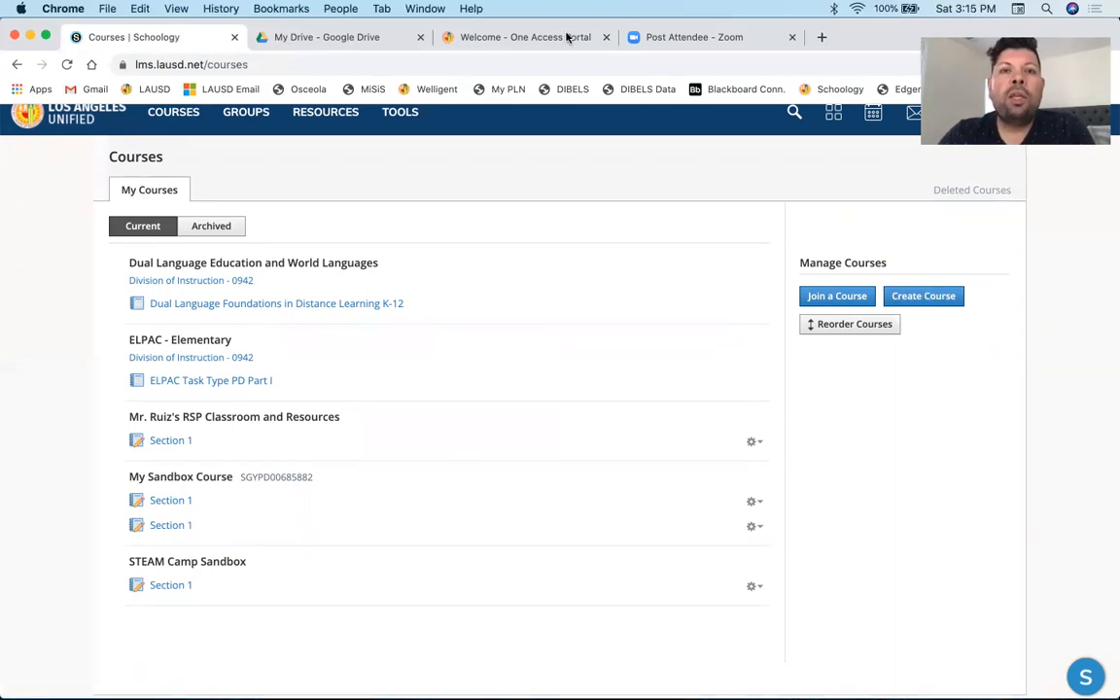
- Switch to the oneAccess portal and sign in with the saved organizational account
left_click_drag(875, 48, 872, 115)
left_click(476, 97)
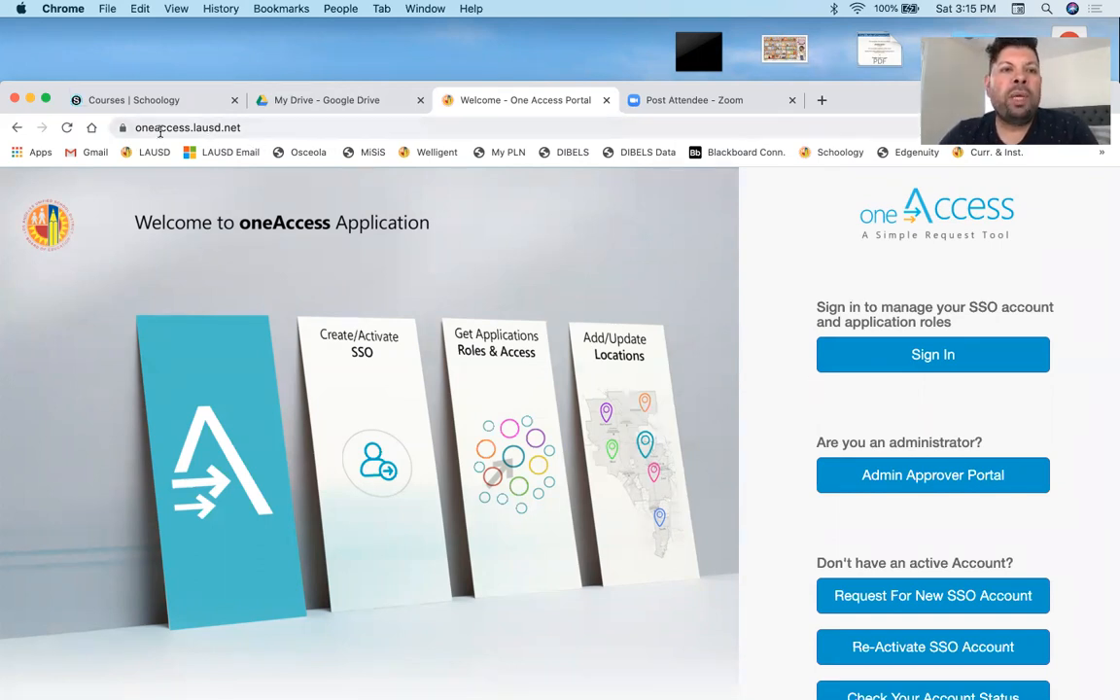
left_click(880, 354)
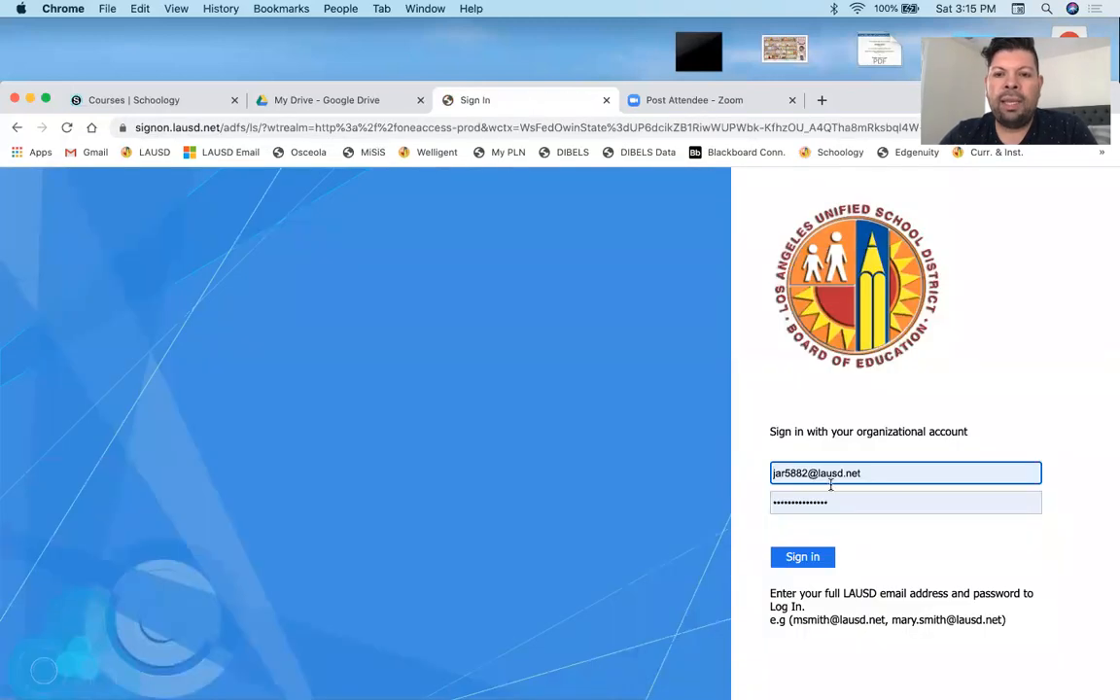
left_click(807, 558)
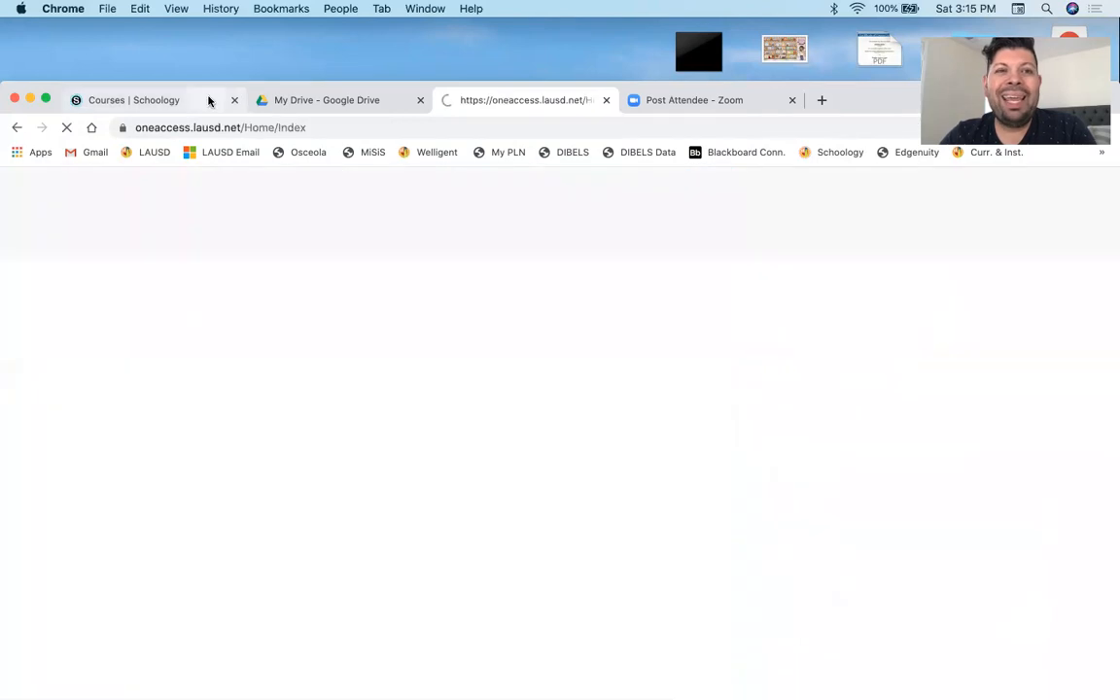
- Open the role management page for the Schoology application in oneAccess
left_click(209, 100)
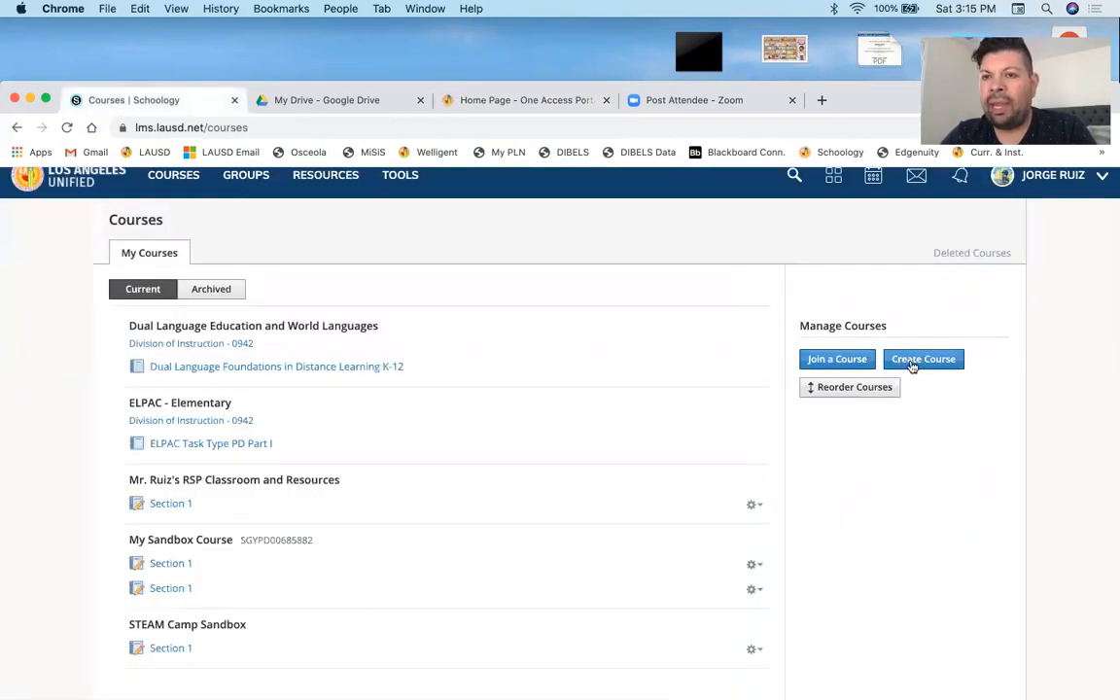
left_click(524, 102)
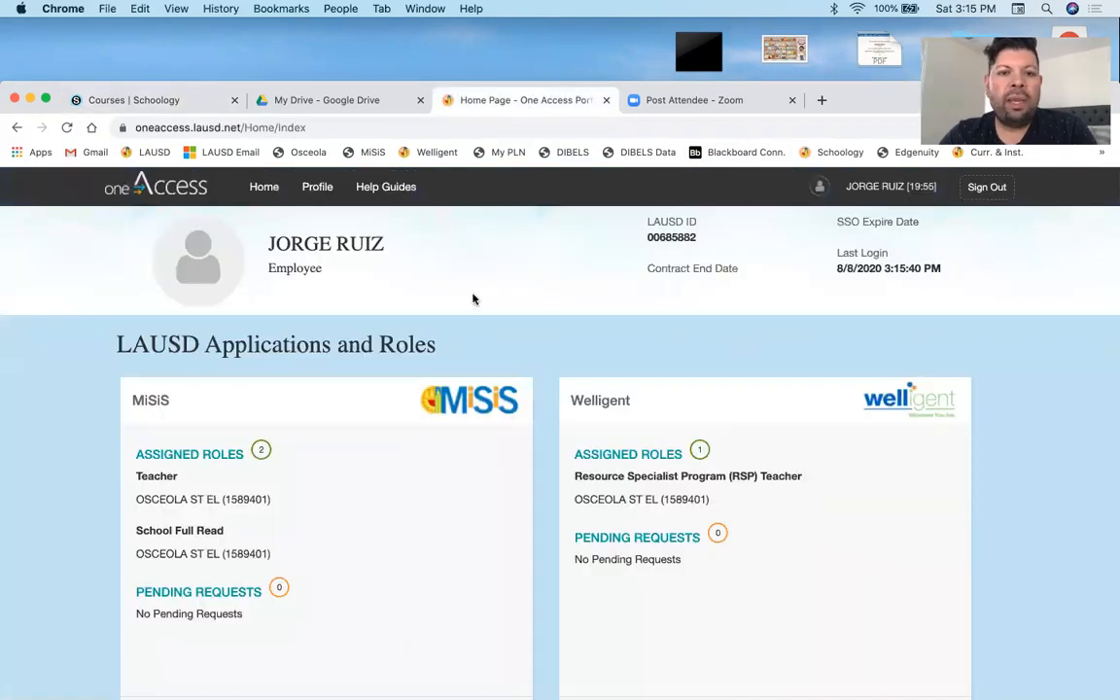
scroll(473, 299, "down", 3)
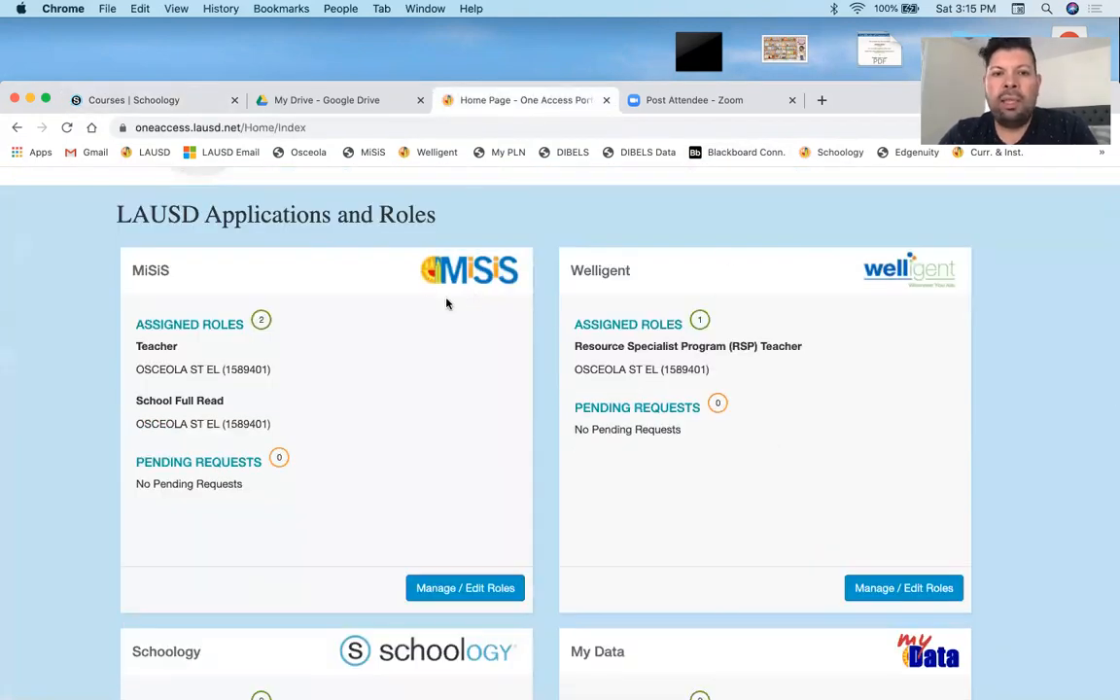
scroll(756, 305, "down", 5)
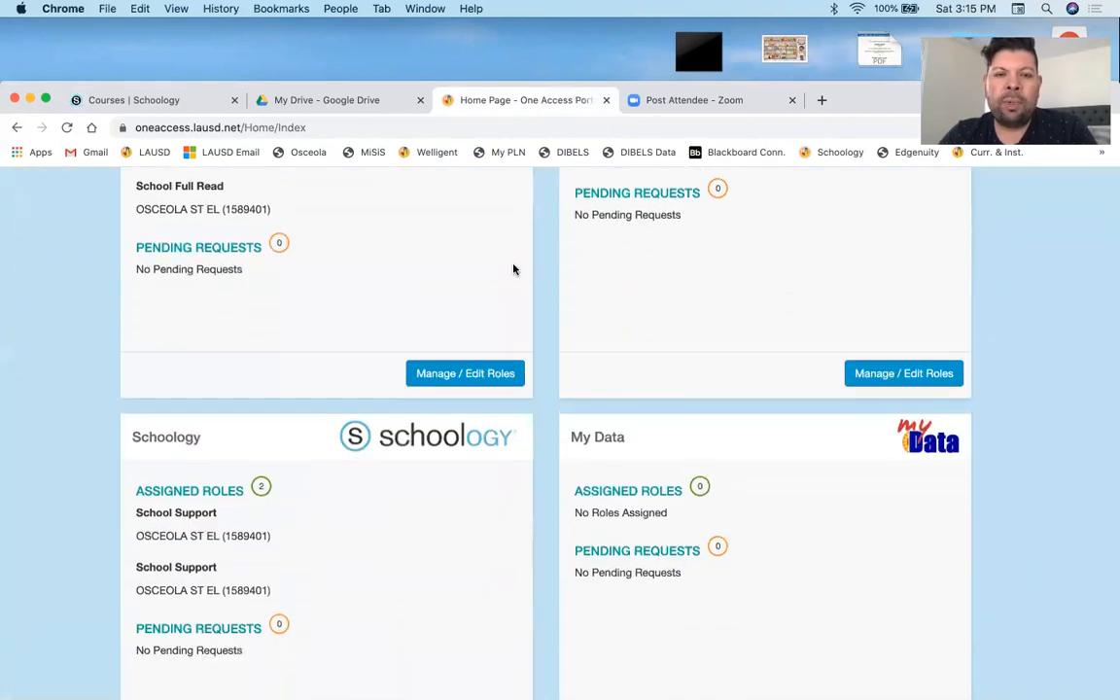
scroll(778, 274, "down", 3)
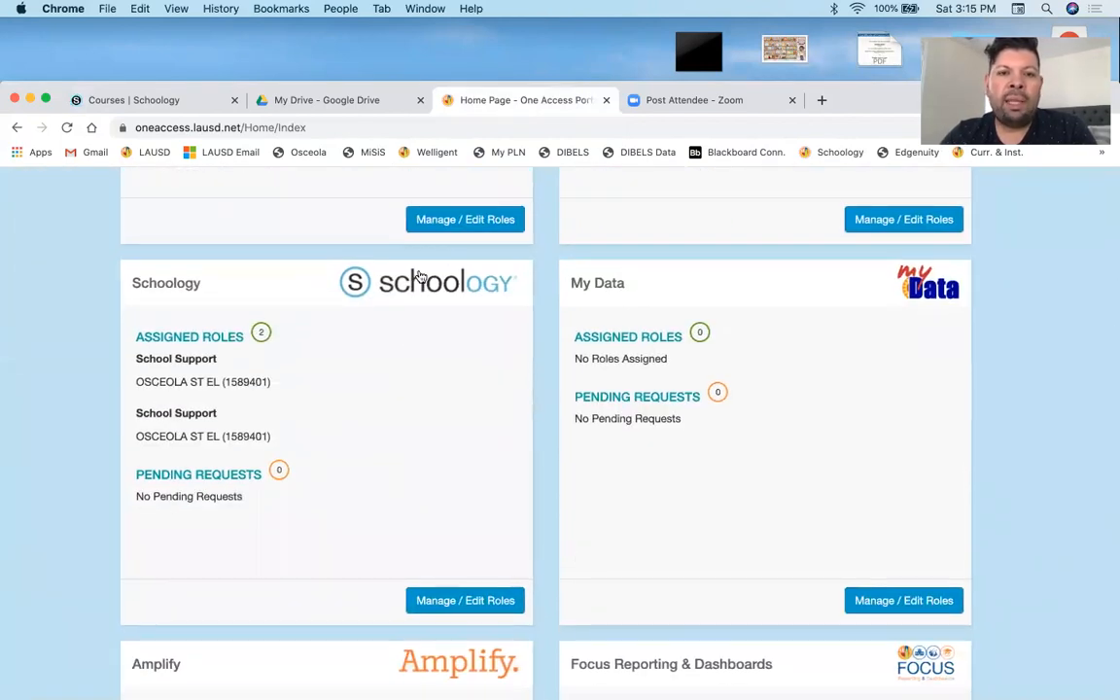
scroll(481, 462, "down", 2)
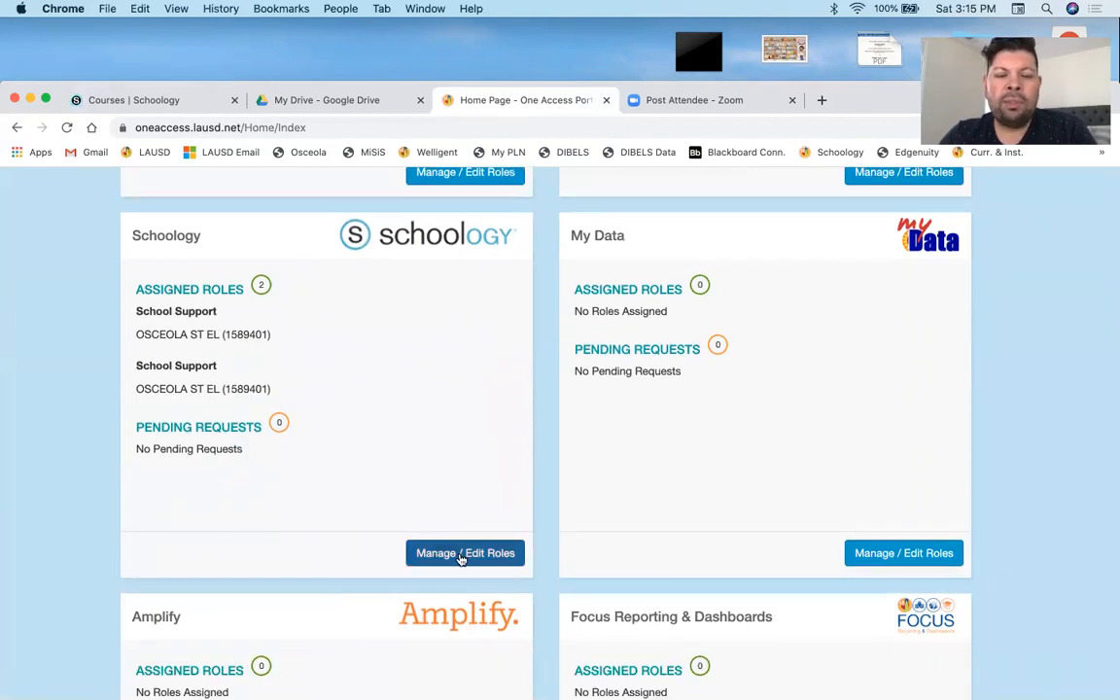
left_click(461, 557)
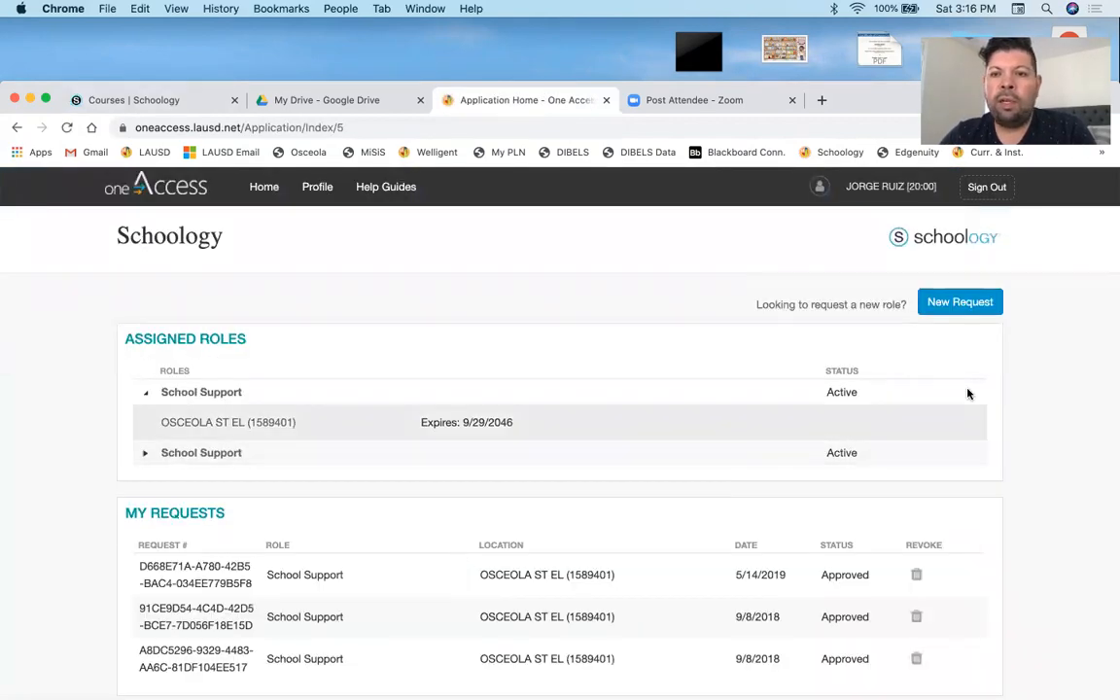
- Start a new Schoology role request with location type School and role Teacher
left_click(959, 302)
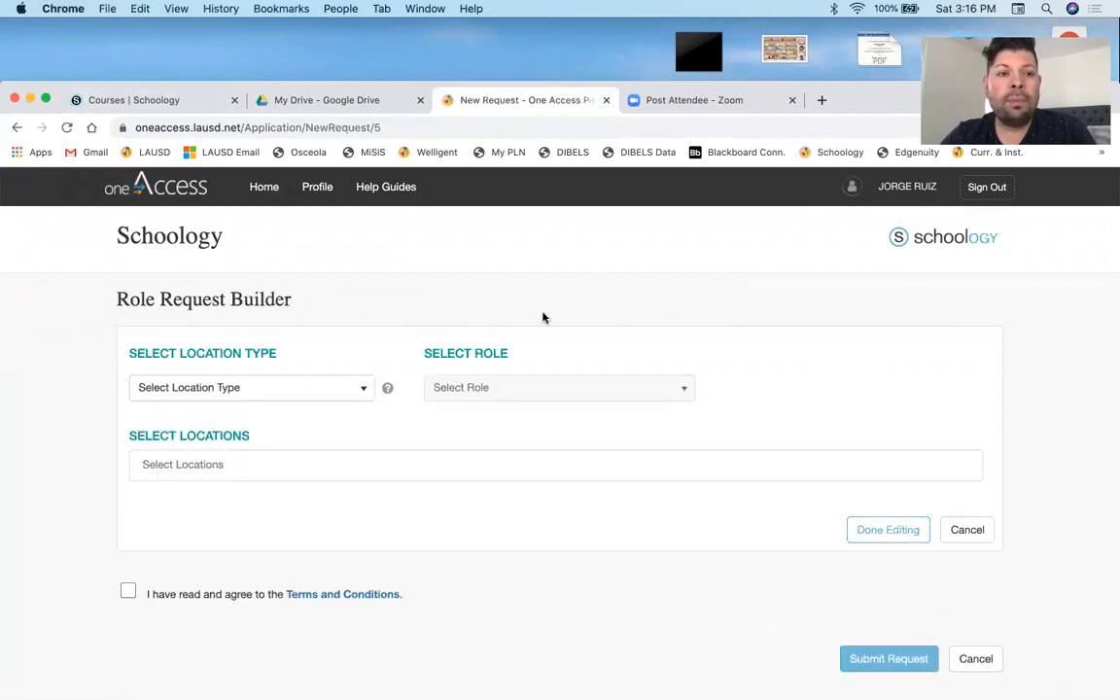
left_click(285, 388)
left_click(263, 475)
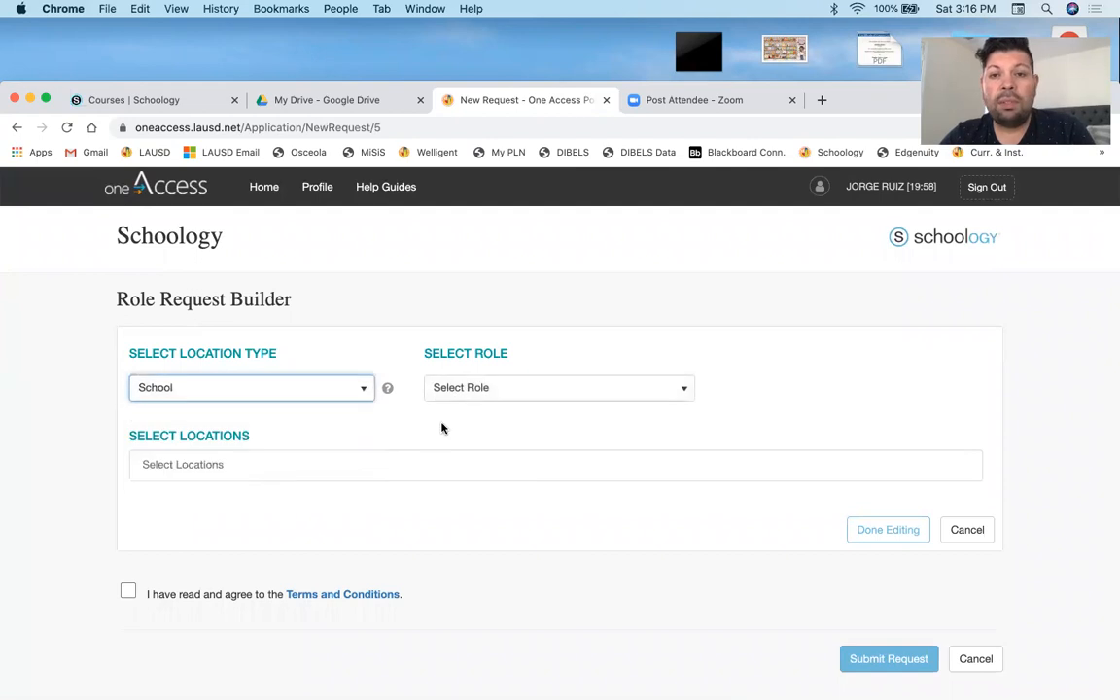
left_click(493, 388)
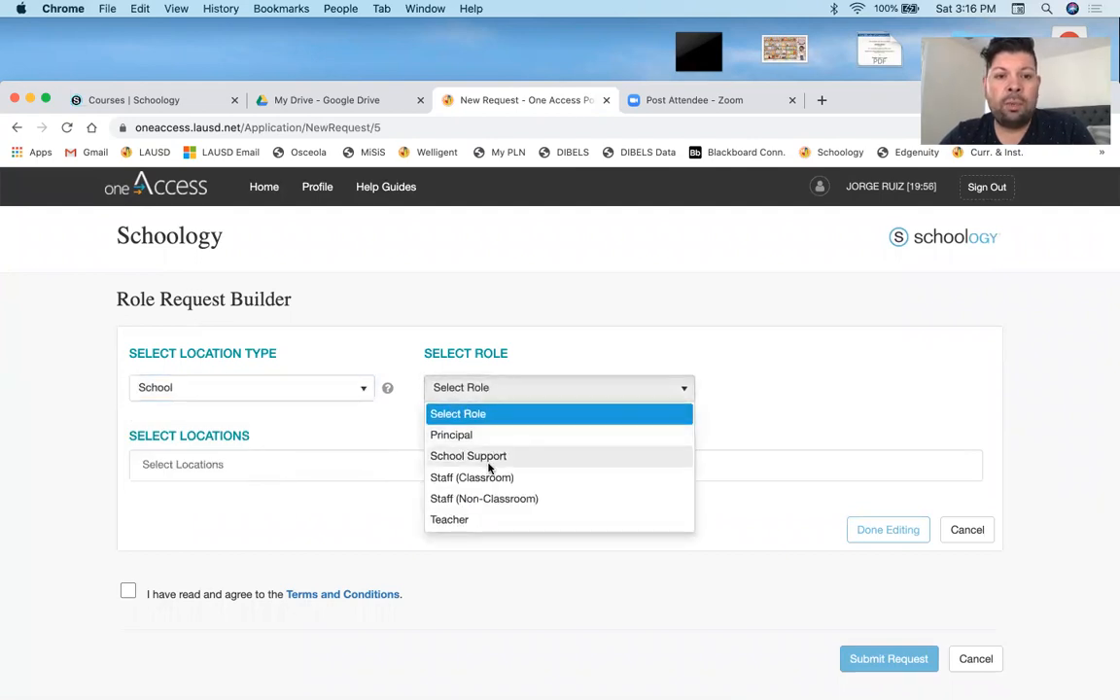
left_click(480, 516)
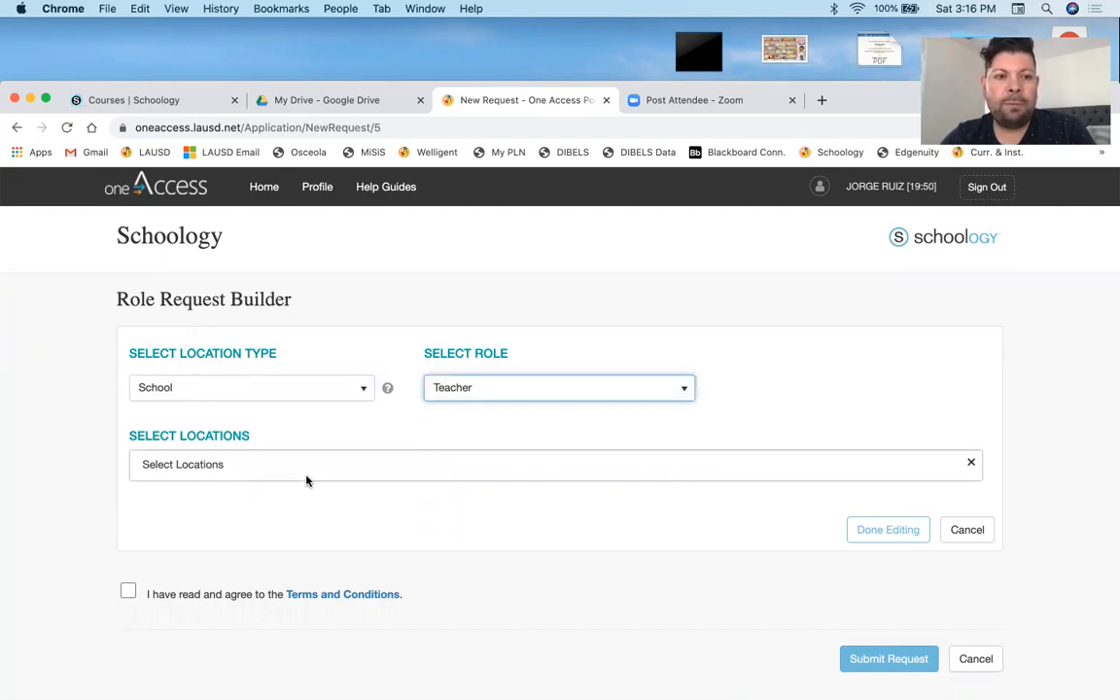
- Add OSCEOLA ST EL (1589401) as the location for the role request
left_click(395, 461)
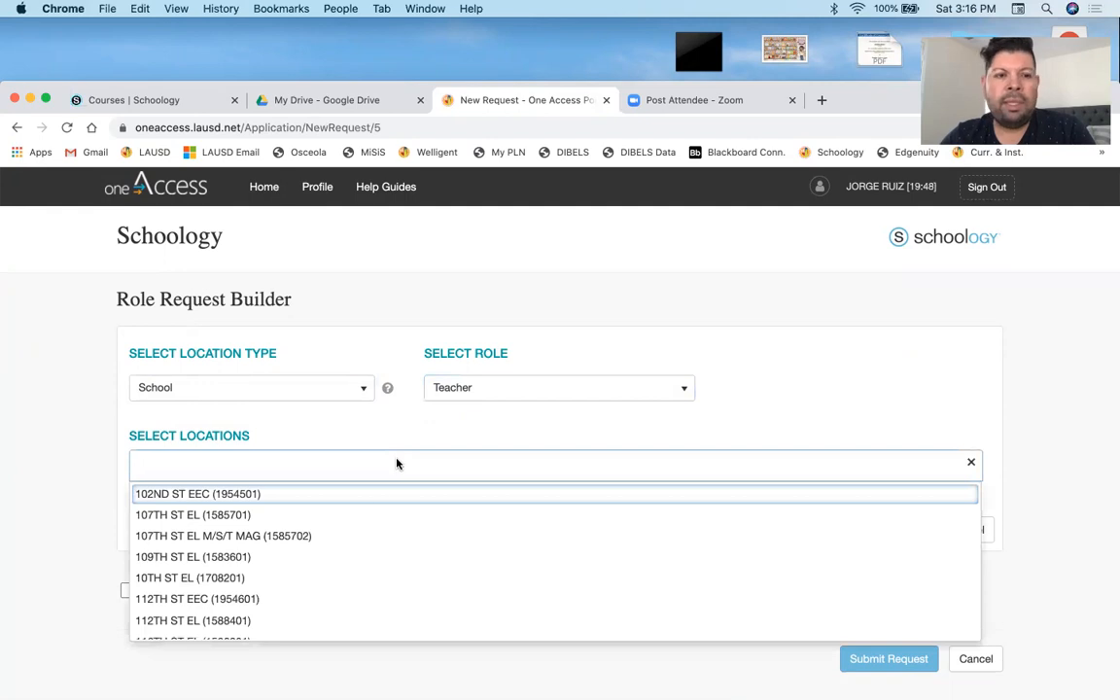
scroll(329, 558, "down", 5)
scroll(329, 558, "down", 15)
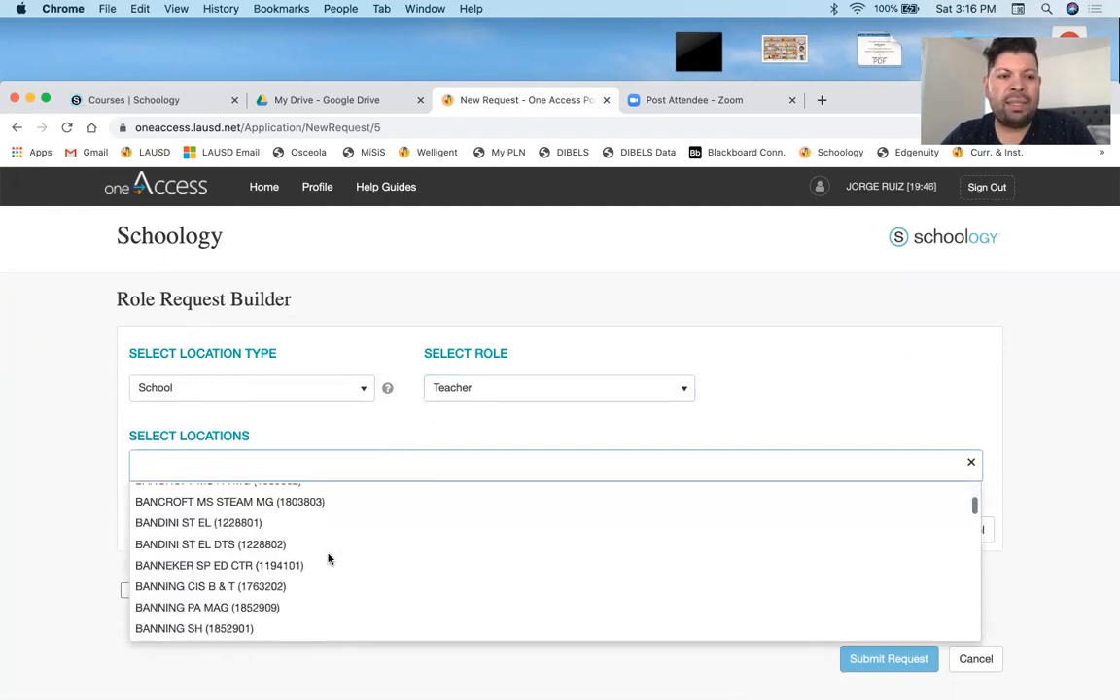
scroll(329, 537, "down", 15)
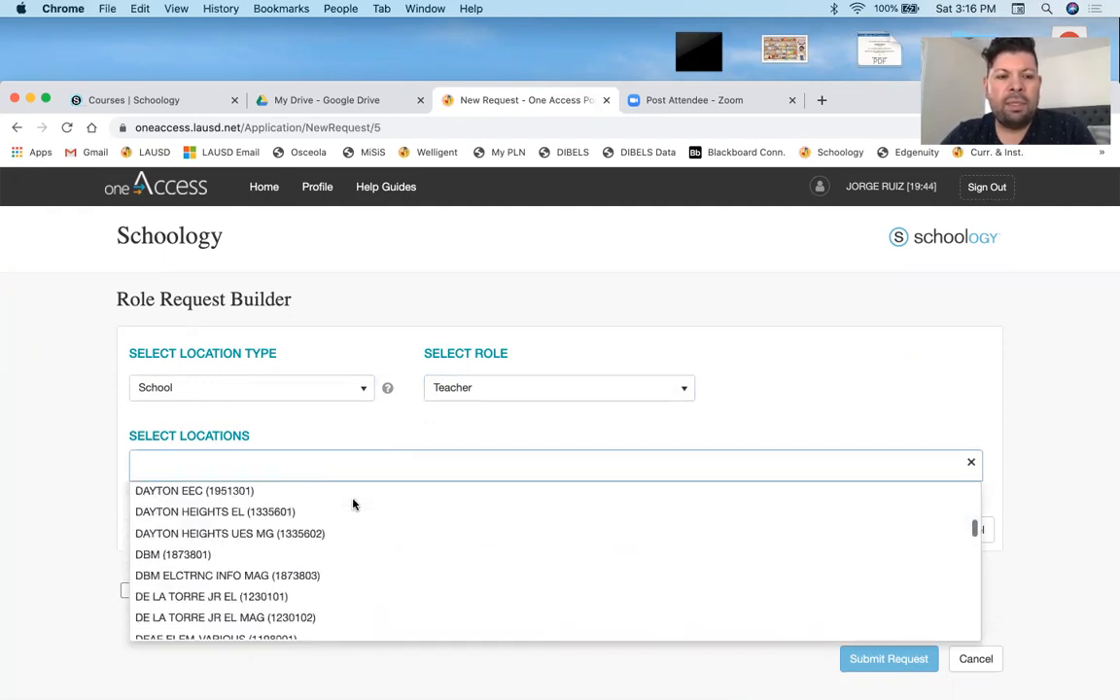
scroll(354, 504, "down", 15)
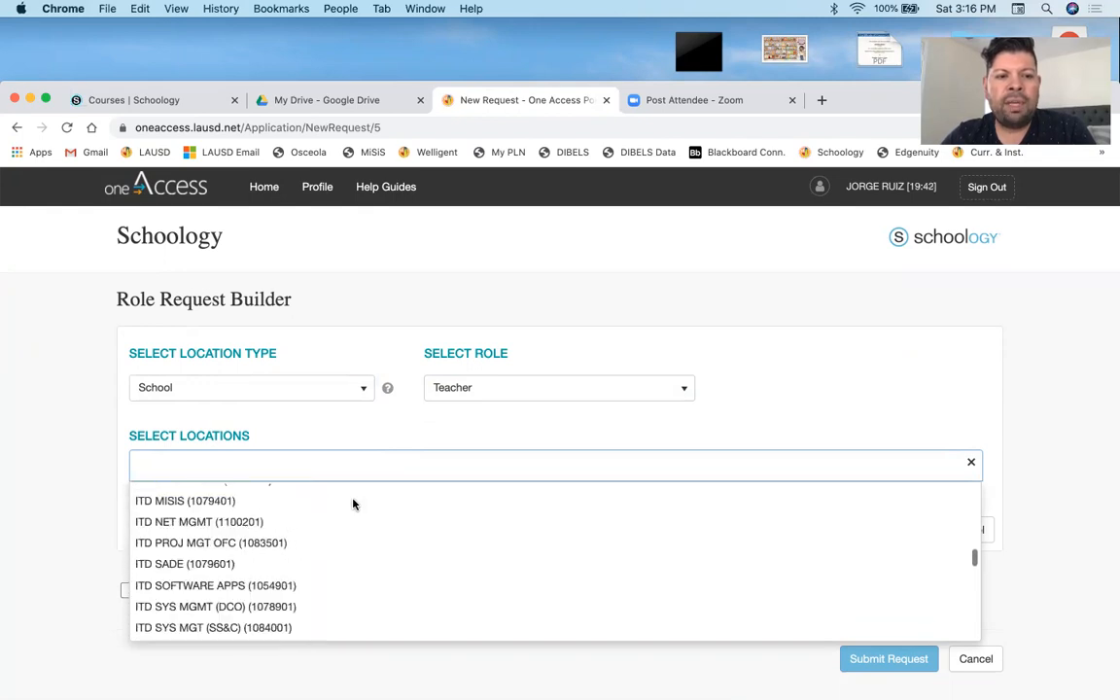
scroll(353, 503, "down", 15)
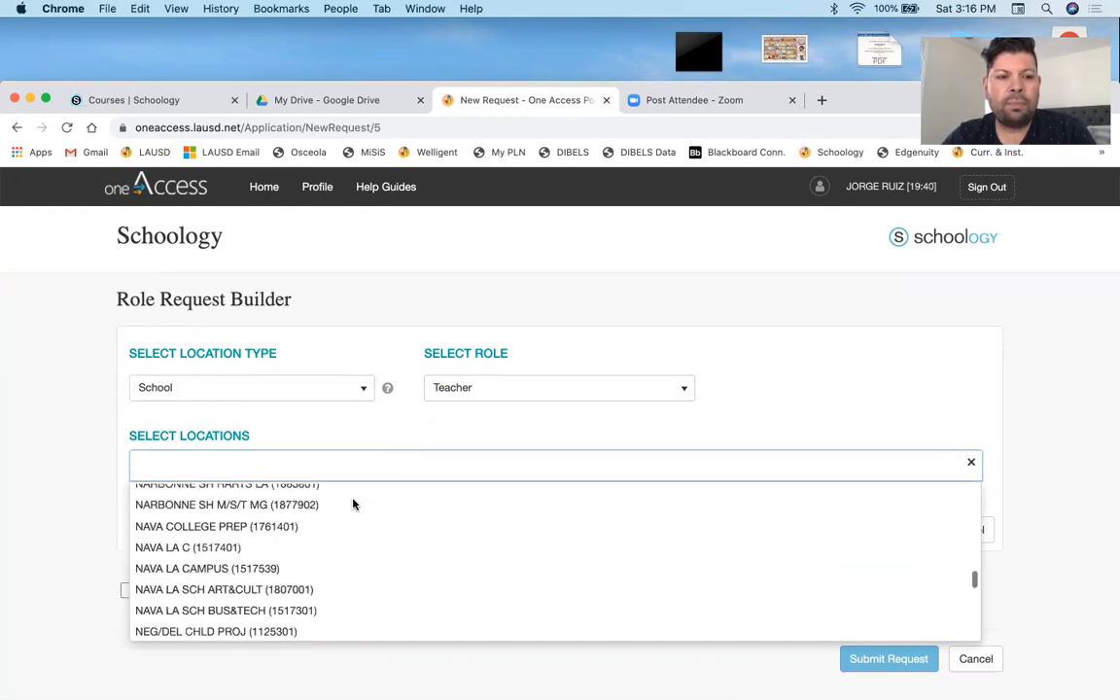
scroll(353, 503, "up", 1)
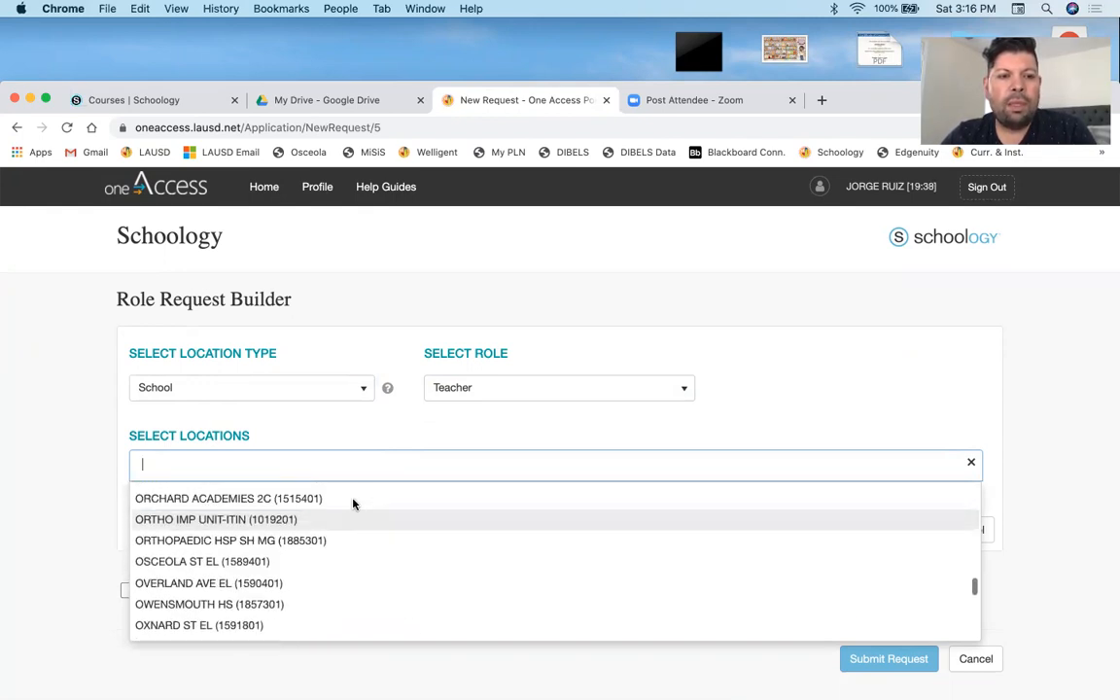
left_click(331, 565)
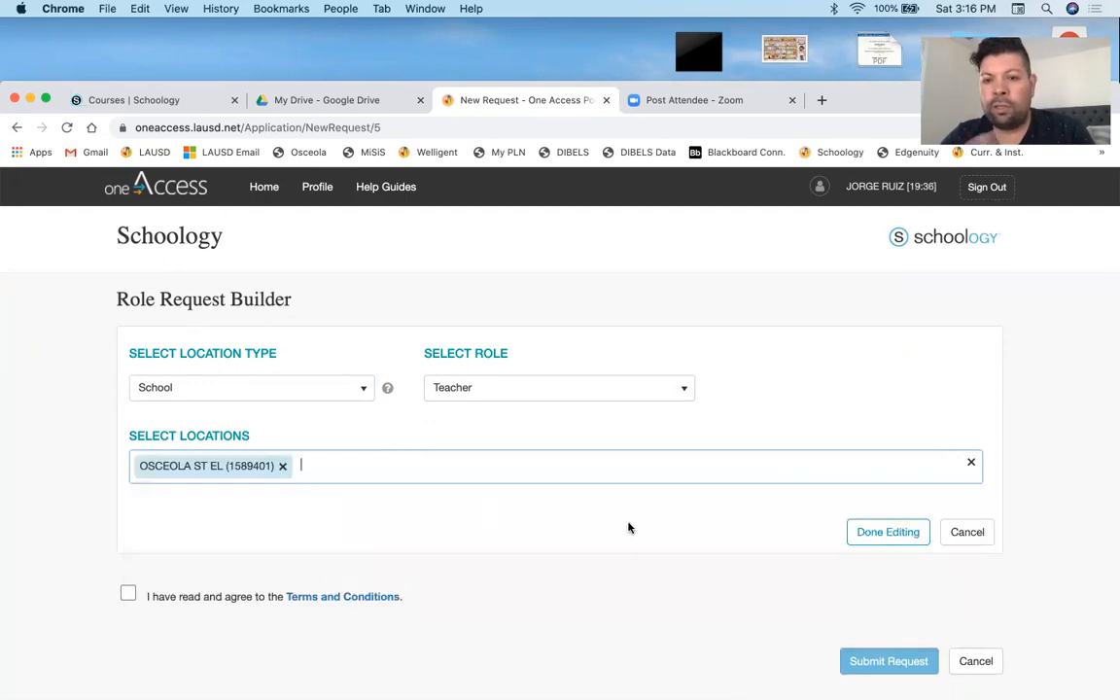
left_click(1075, 525)
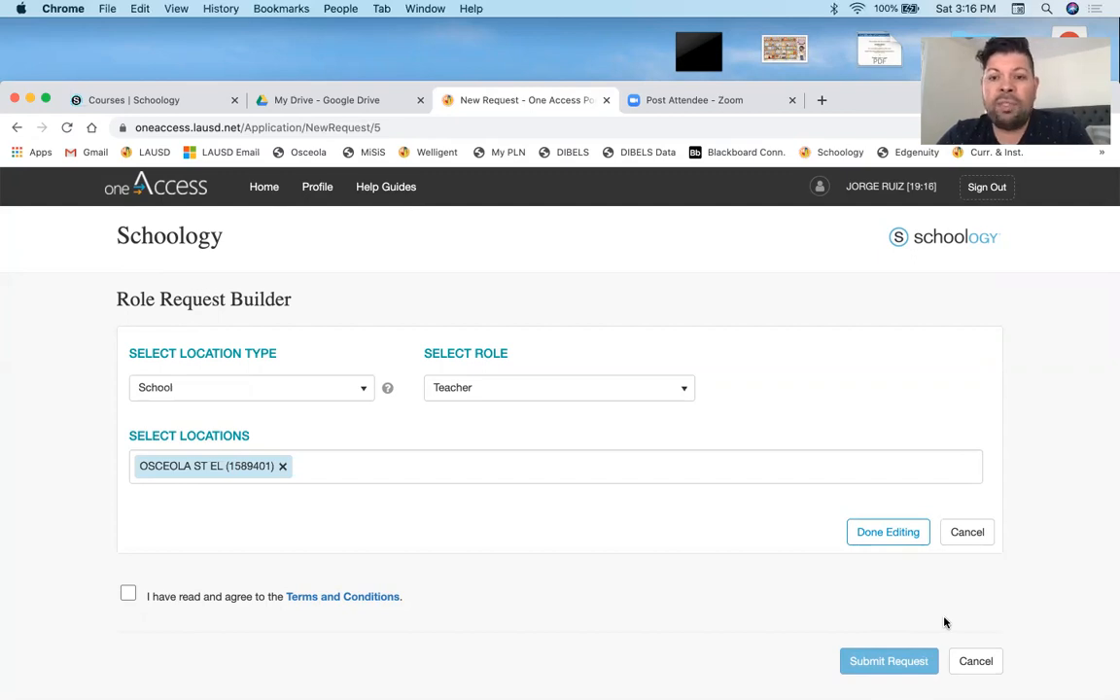
- Close the oneAccess request tab and return to the Schoology Courses tab
left_click(606, 102)
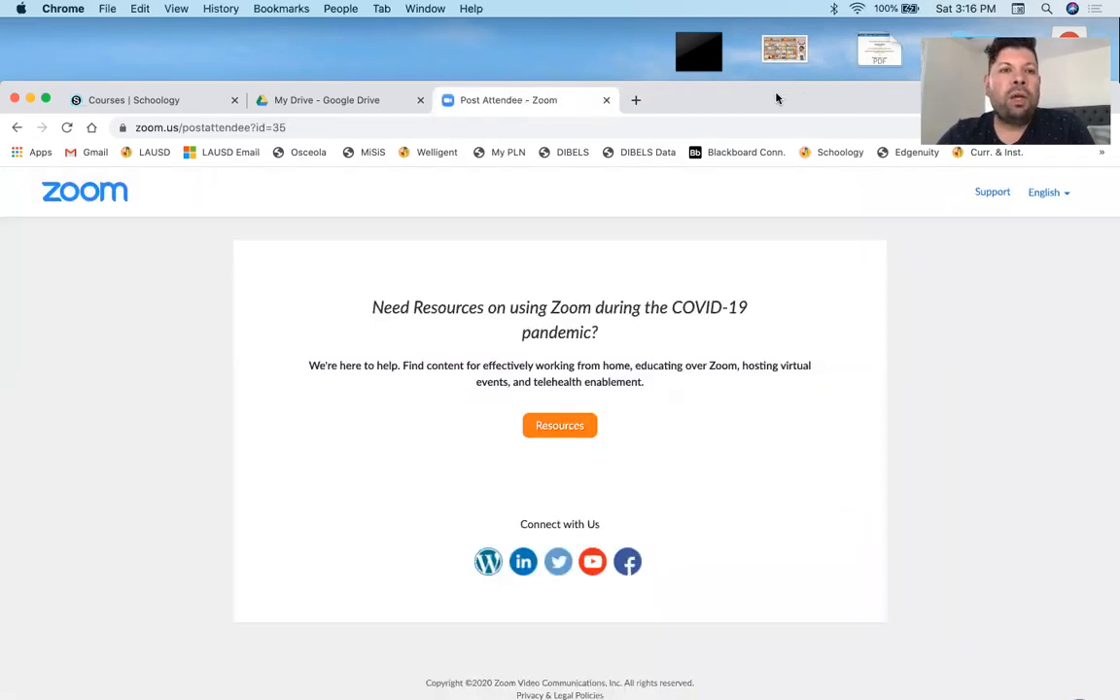
left_click_drag(774, 97, 780, 75)
left_click(153, 70)
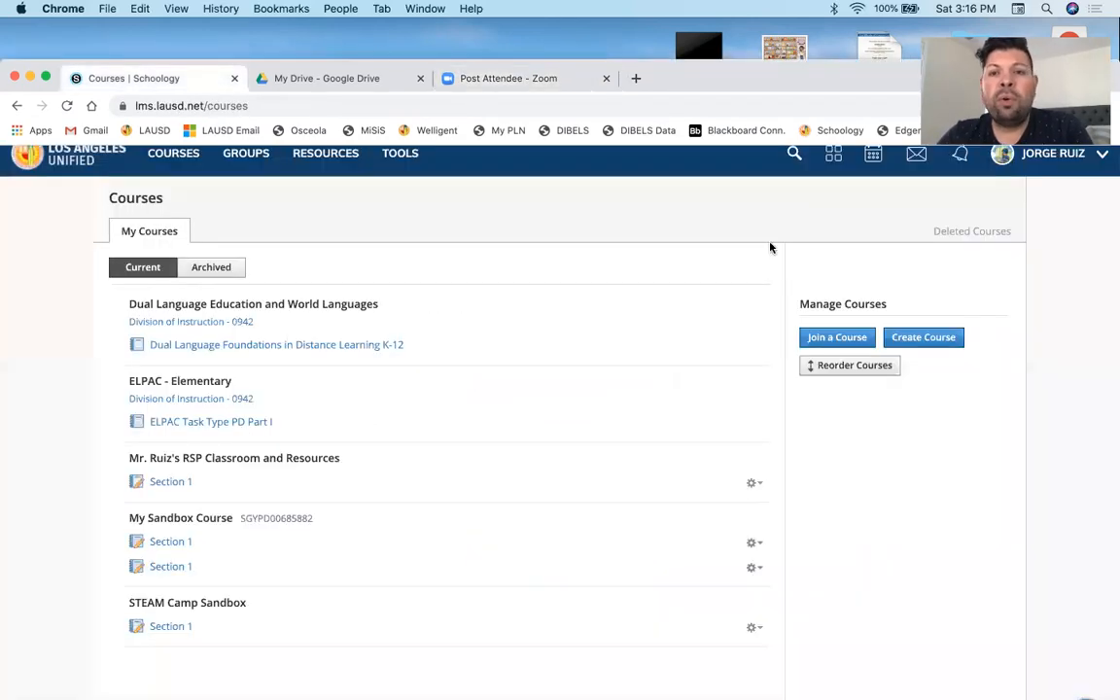
- Open the Mr. Ruiz's RSP Classroom and Resources course from the Courses menu
left_click(141, 154)
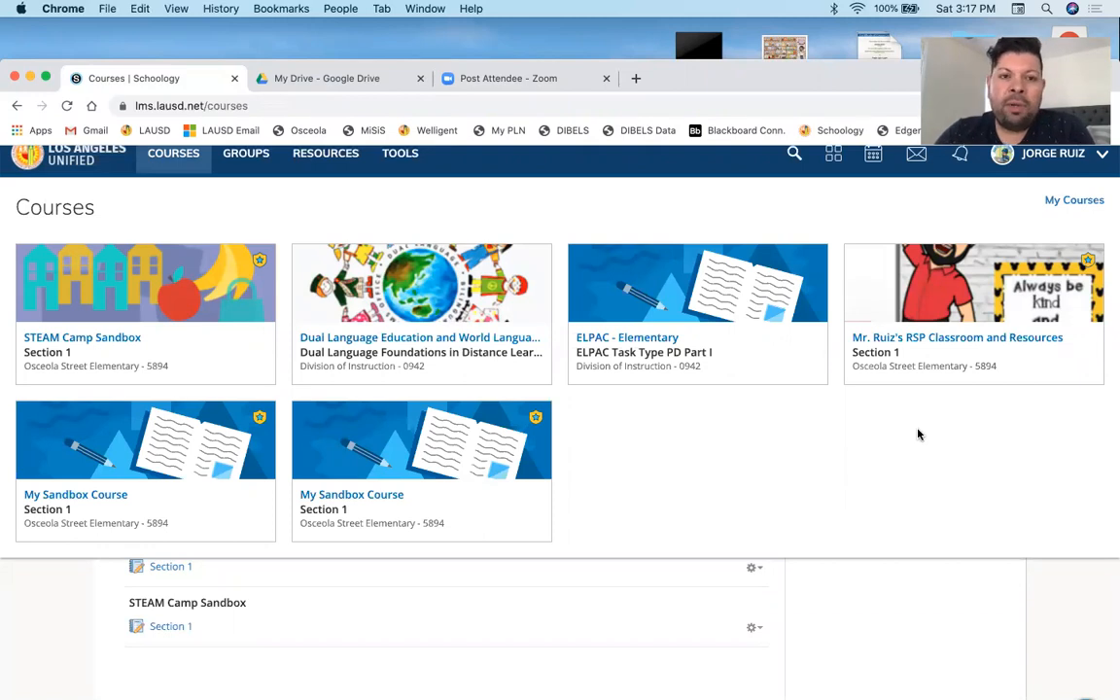
left_click(909, 341)
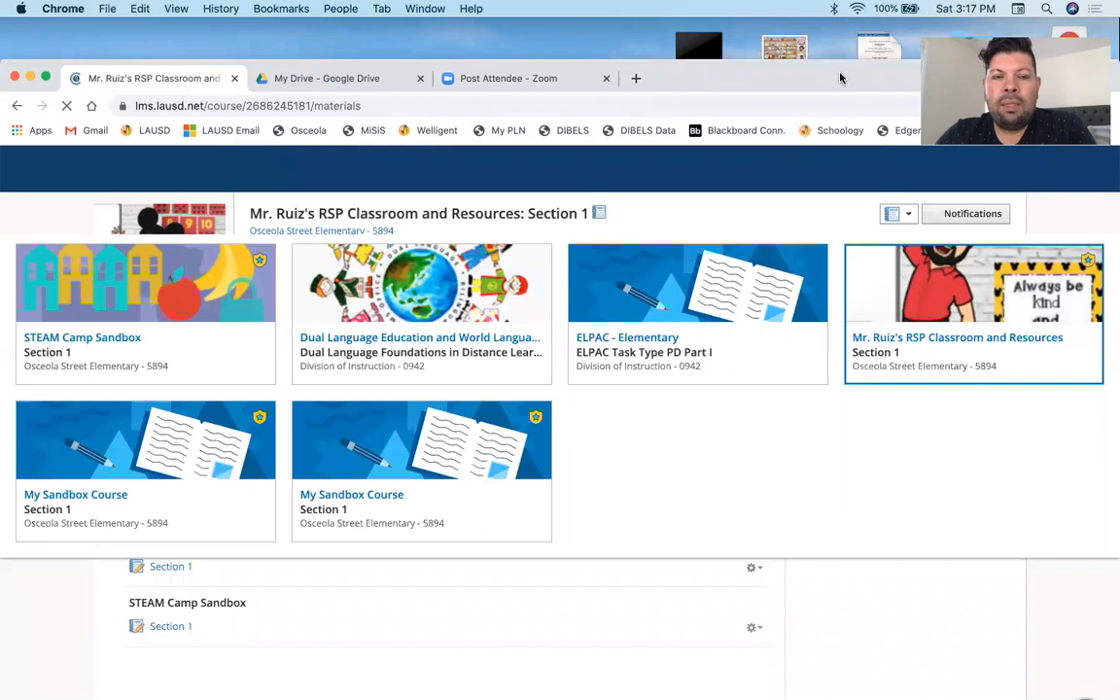
left_click_drag(841, 75, 839, 44)
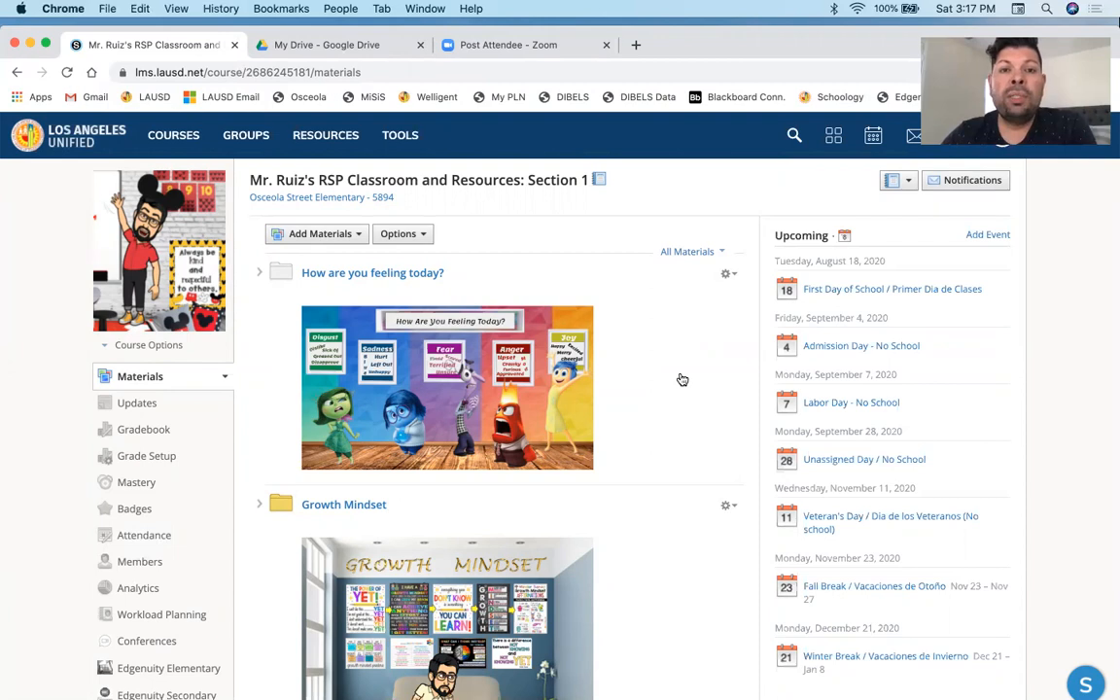
scroll(647, 327, "down", 2)
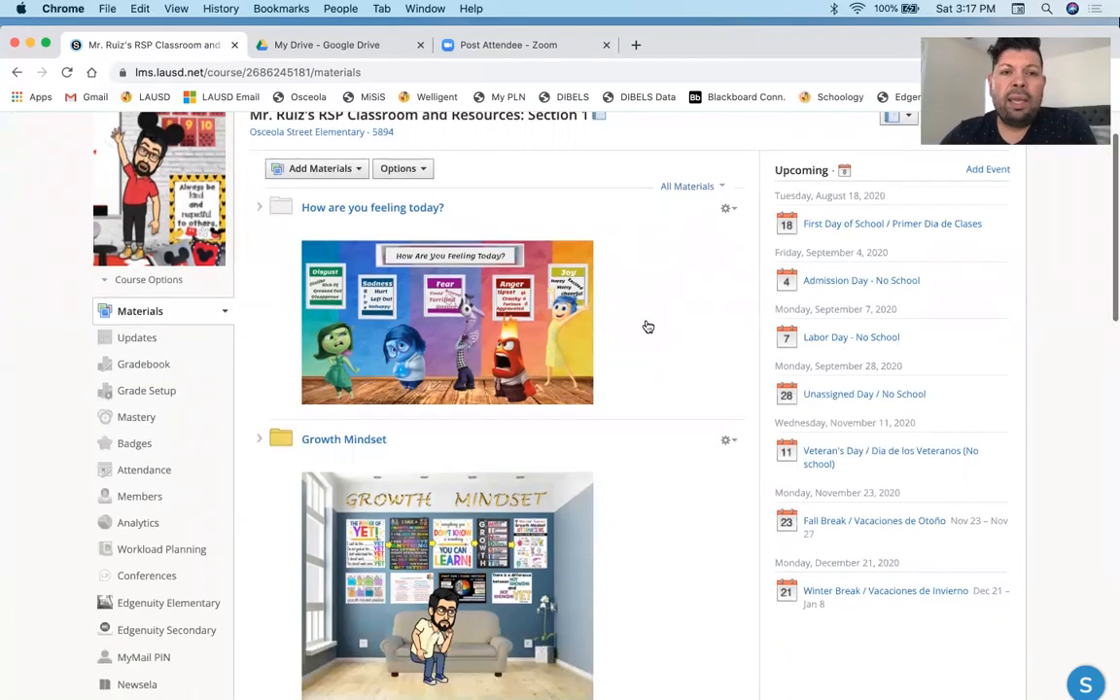
- Scroll through the course's materials folders to review how they are organized
scroll(647, 327, "down", 5)
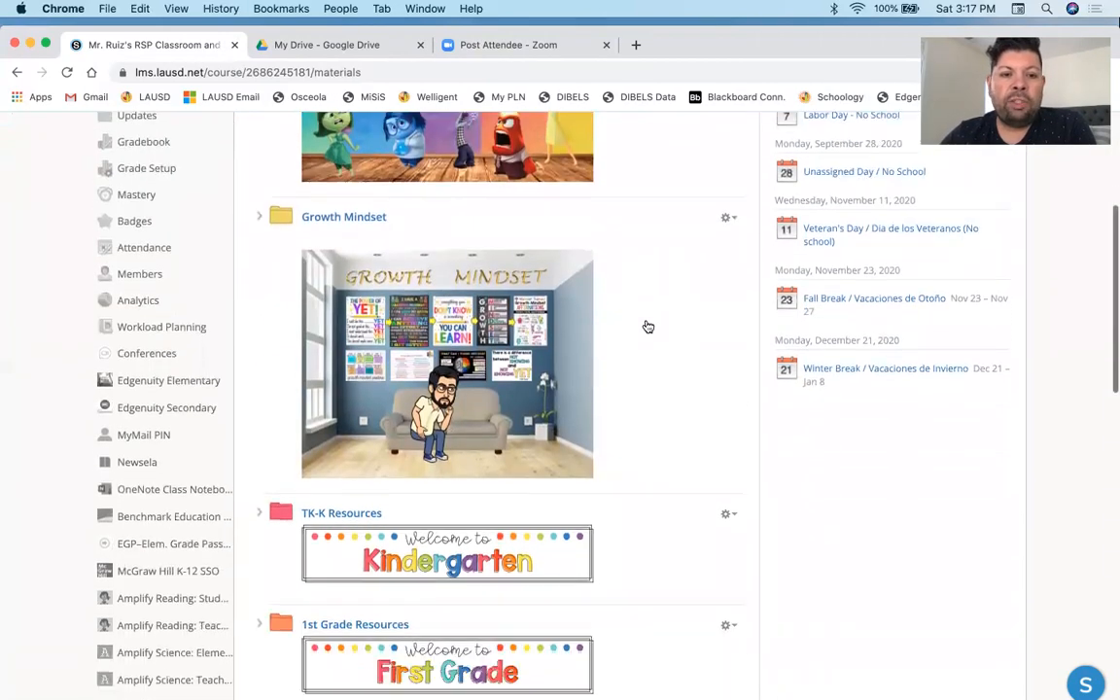
scroll(647, 327, "down", 6)
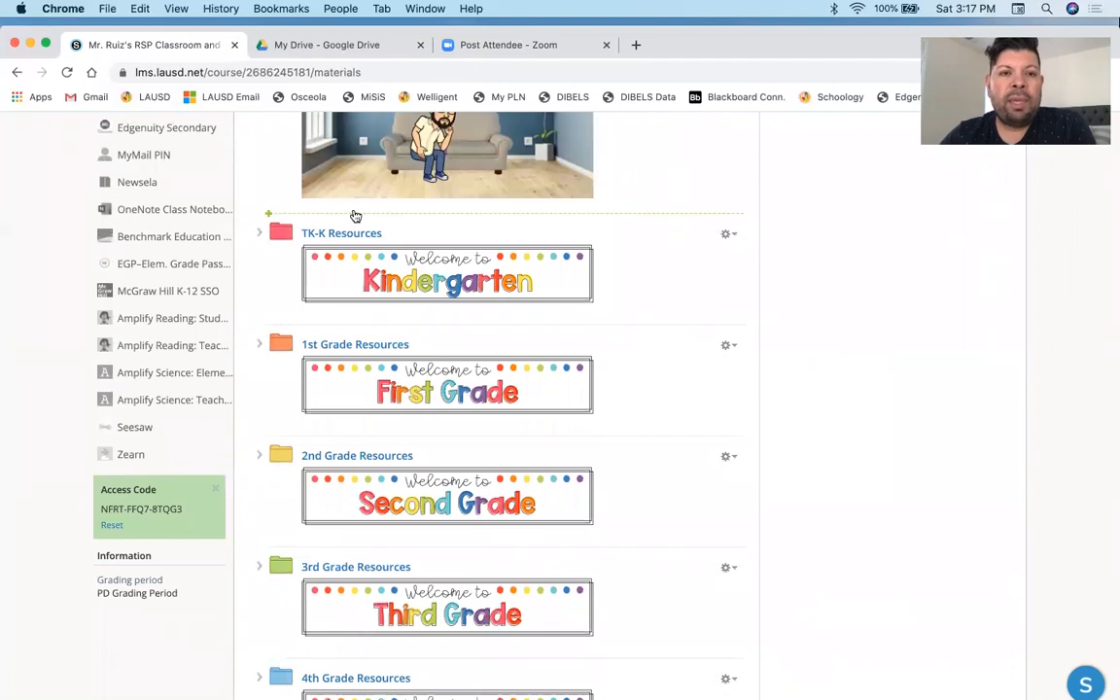
scroll(637, 316, "down", 7)
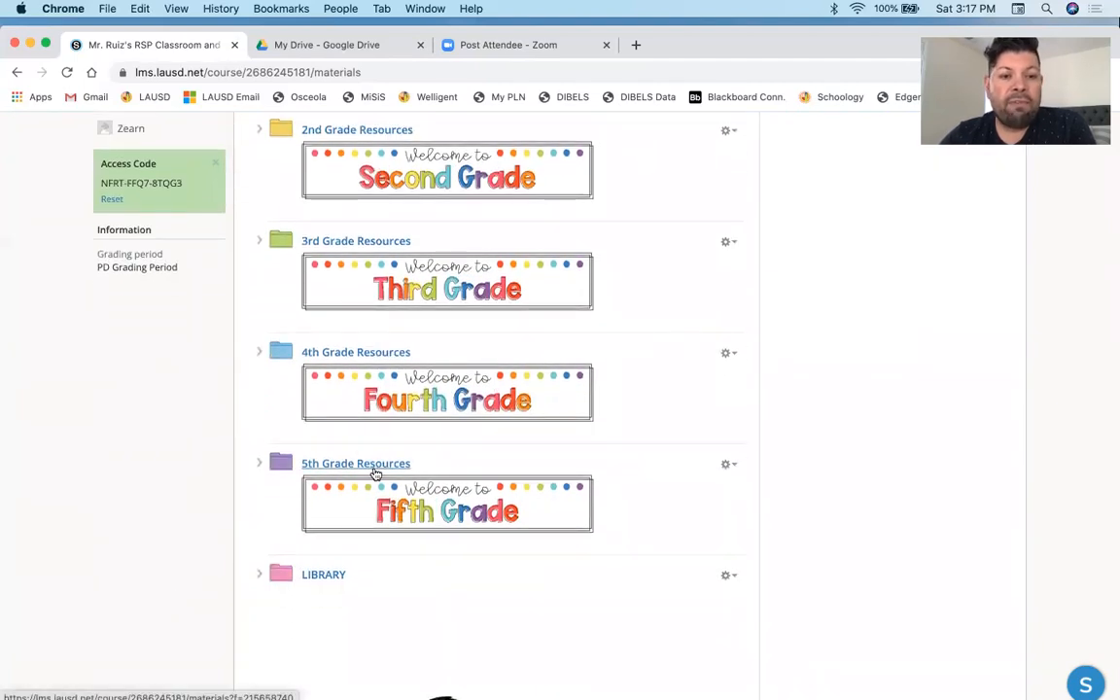
scroll(350, 471, "down", 5)
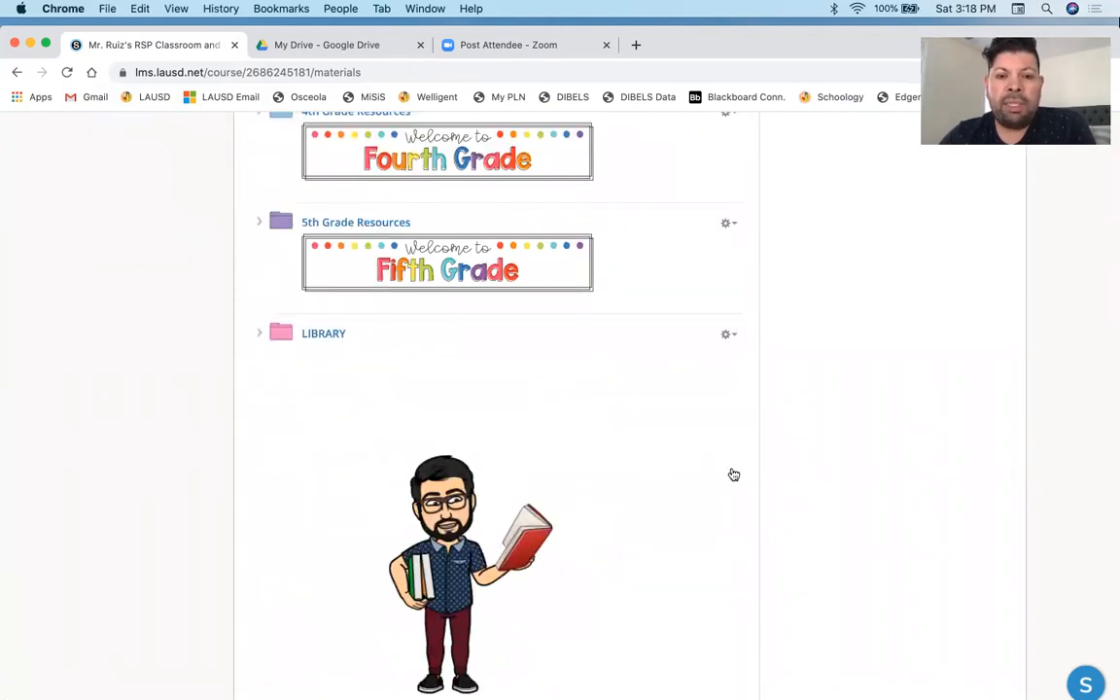
scroll(944, 448, "up", 16)
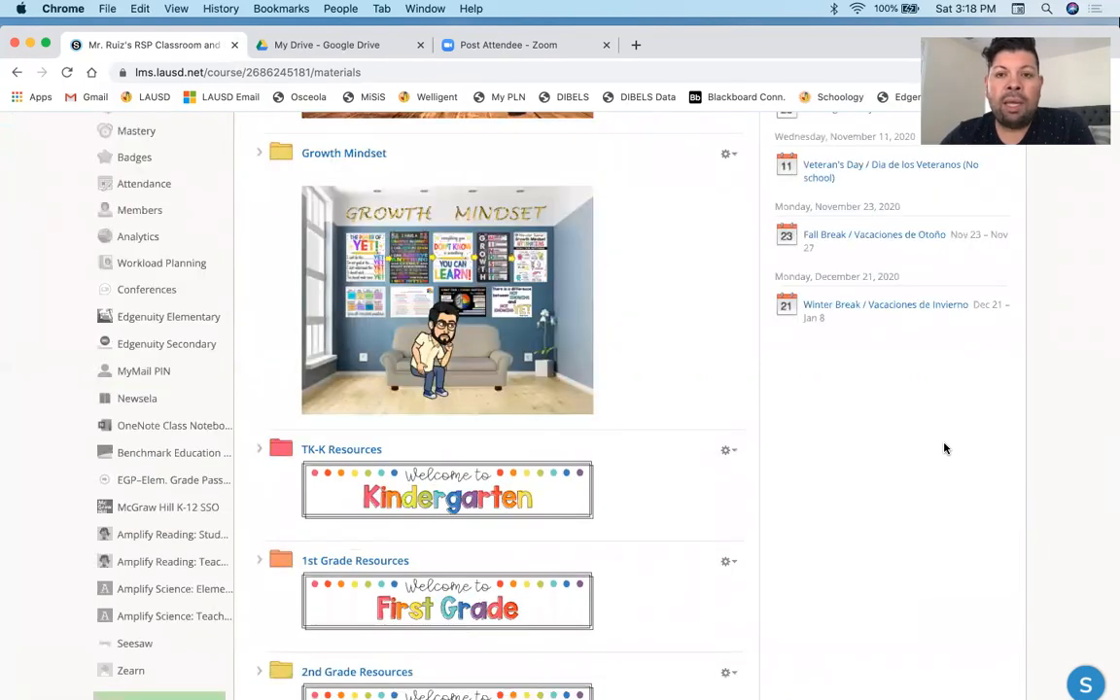
scroll(944, 449, "up", 7)
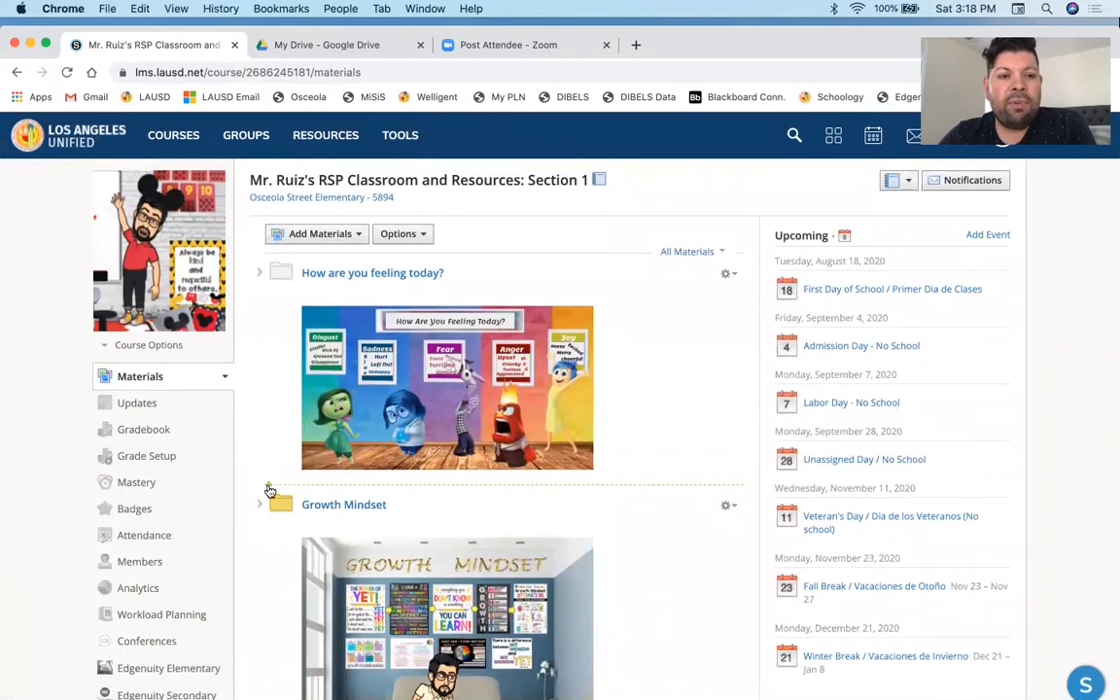
- Add a new materials folder titled OSCEOLA TEACHER RESOURCES with a green folder color
left_click(349, 238)
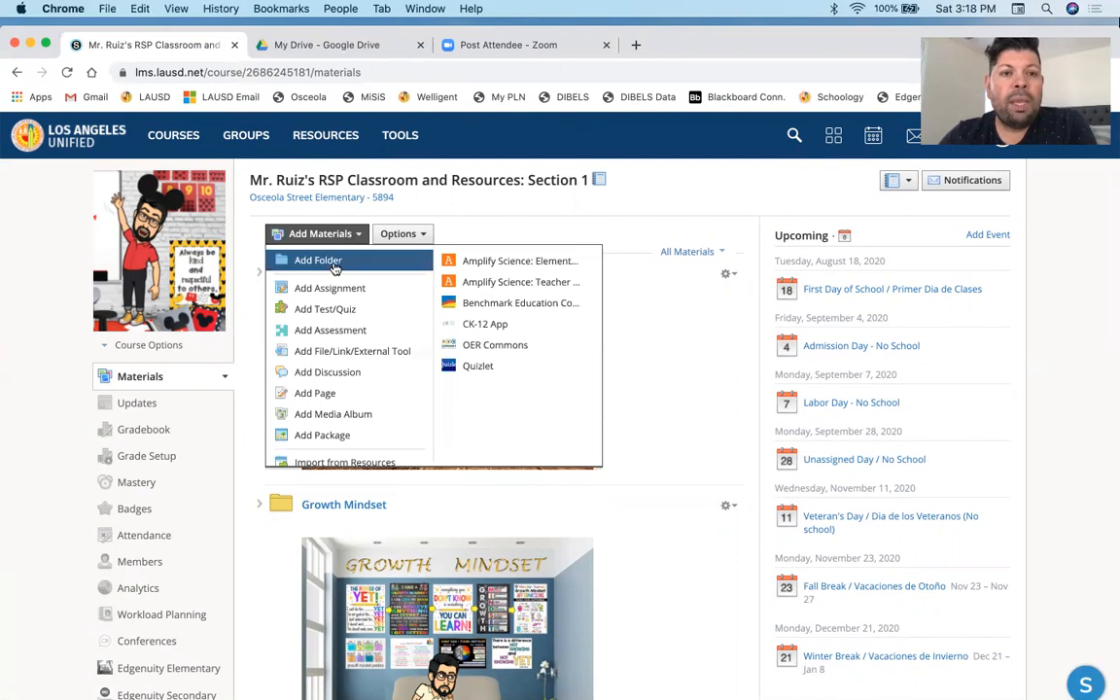
left_click(332, 263)
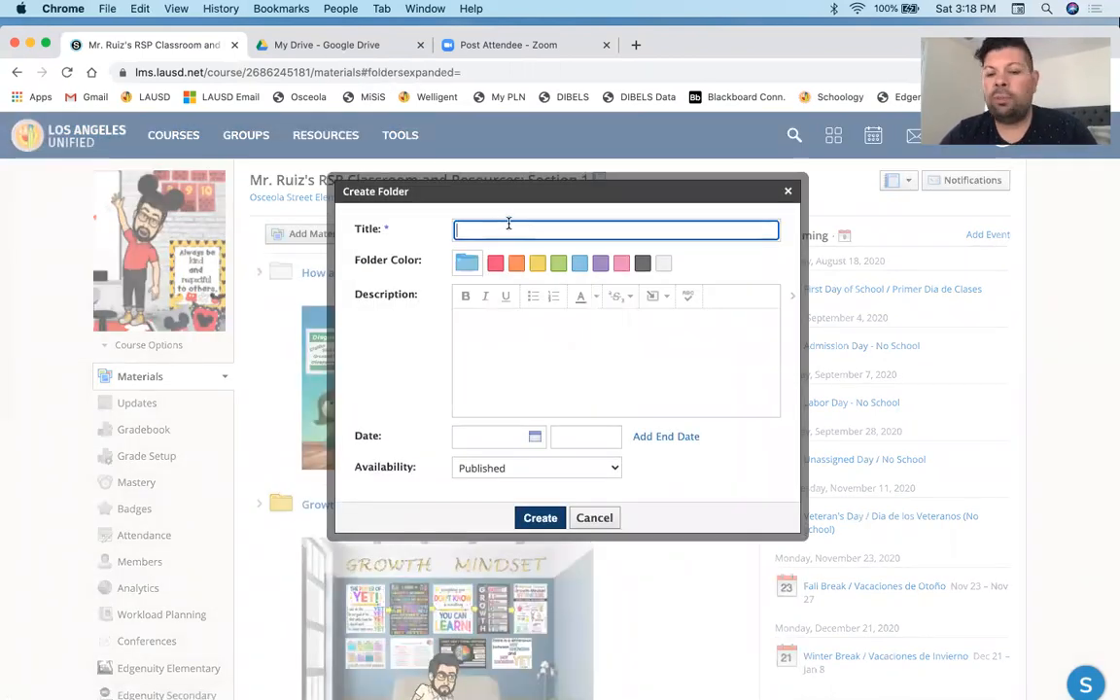
type("OSCEOL")
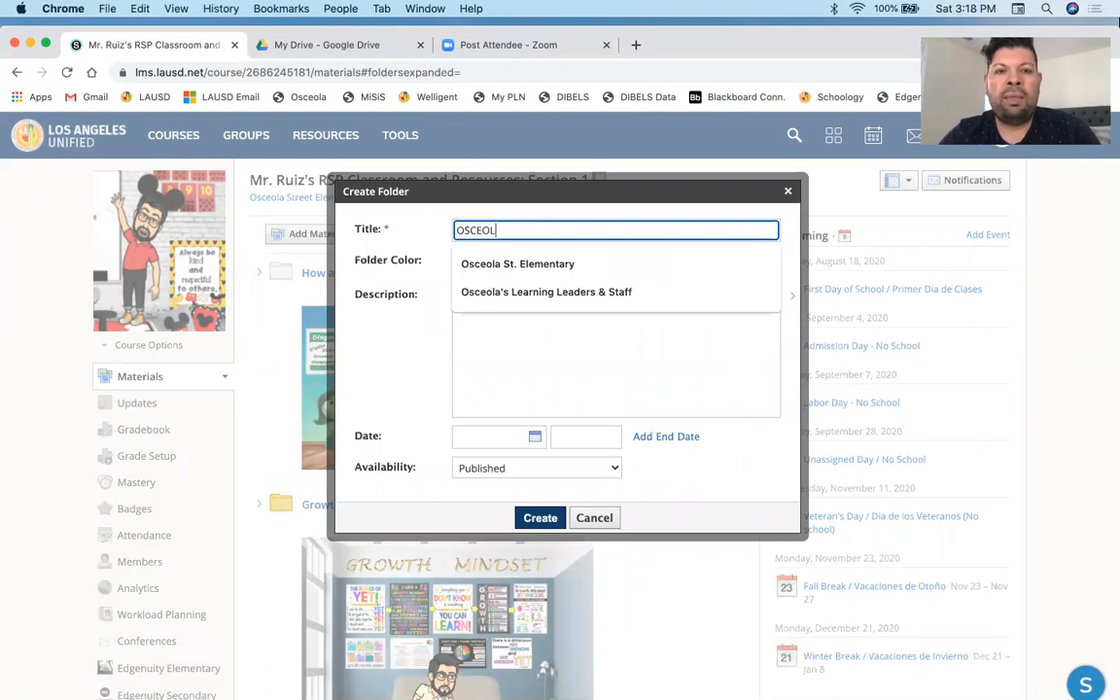
type("A TEACCHE")
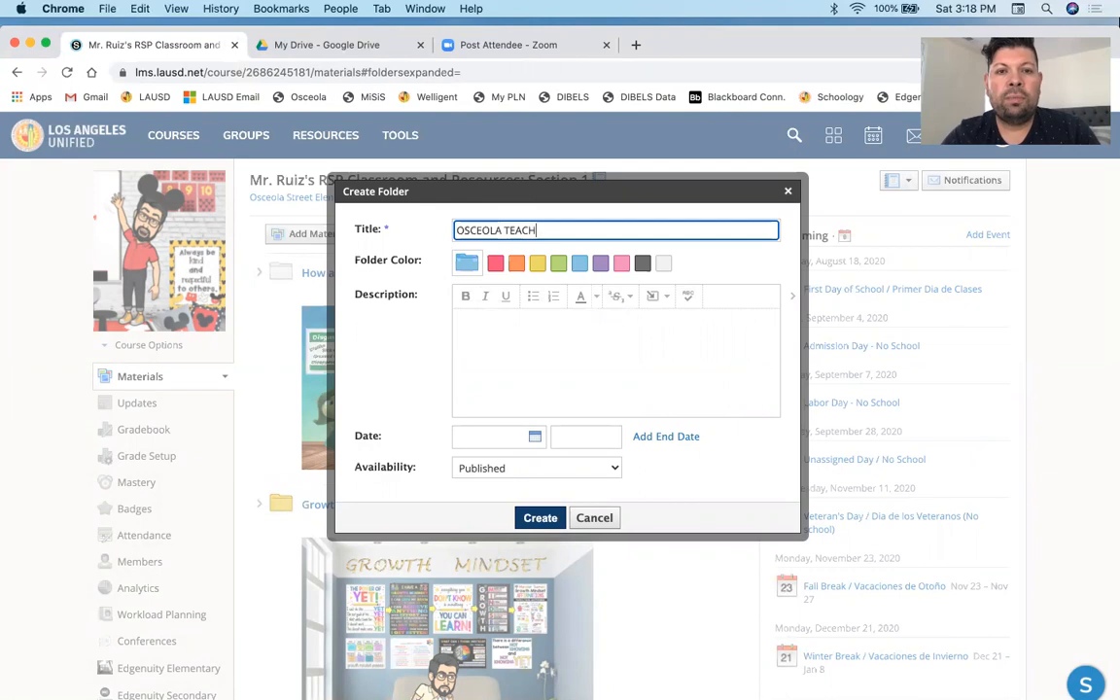
type("ER RESOURCES")
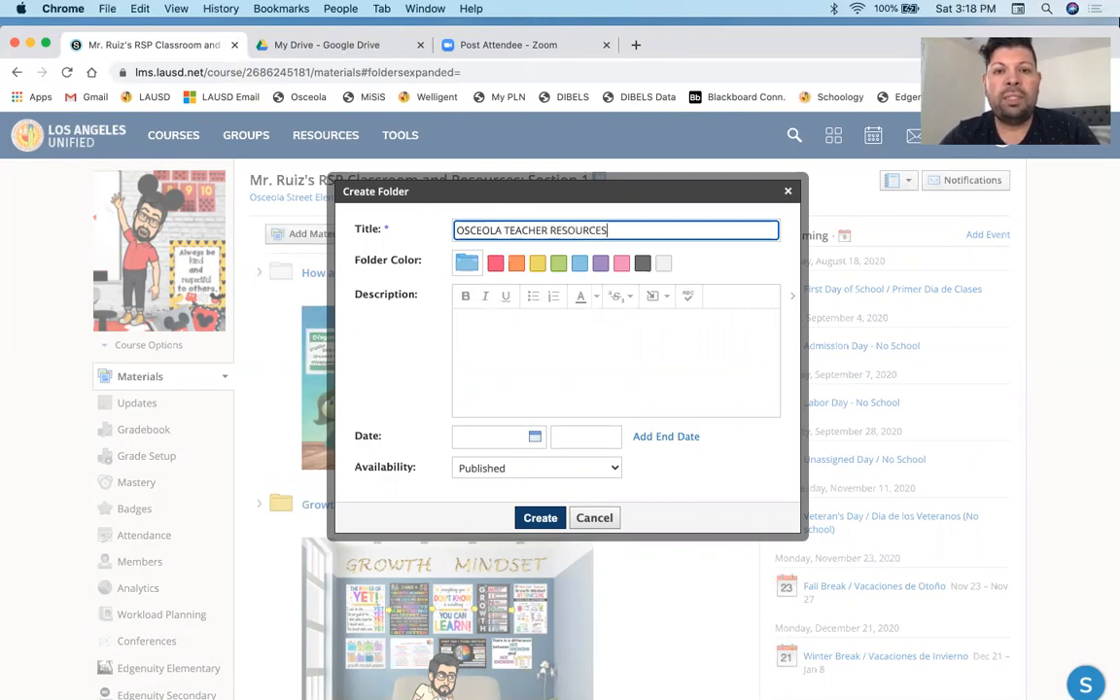
left_click(559, 265)
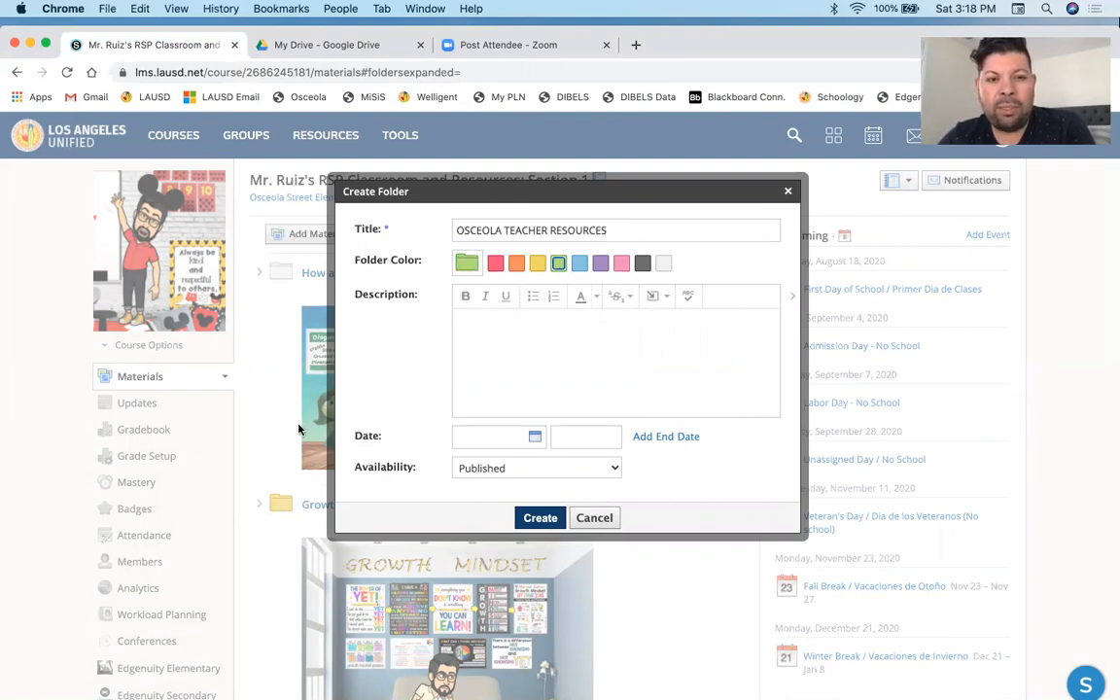
- Insert a desktop screenshot image into the folder description and create the folder
left_click(571, 347)
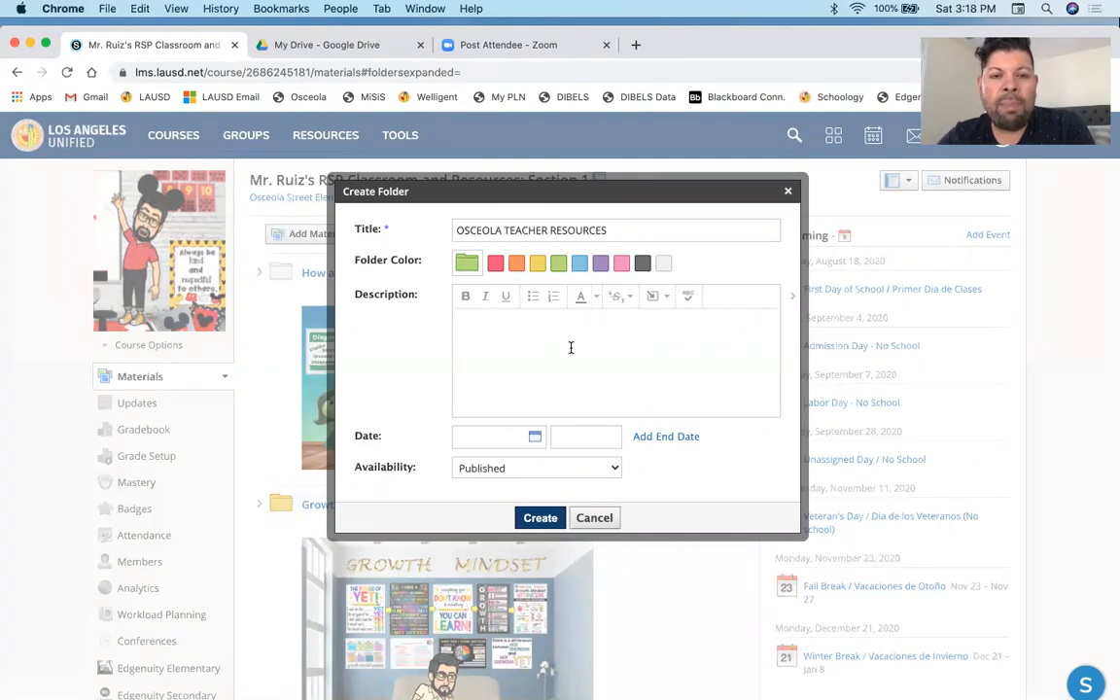
left_click(655, 298)
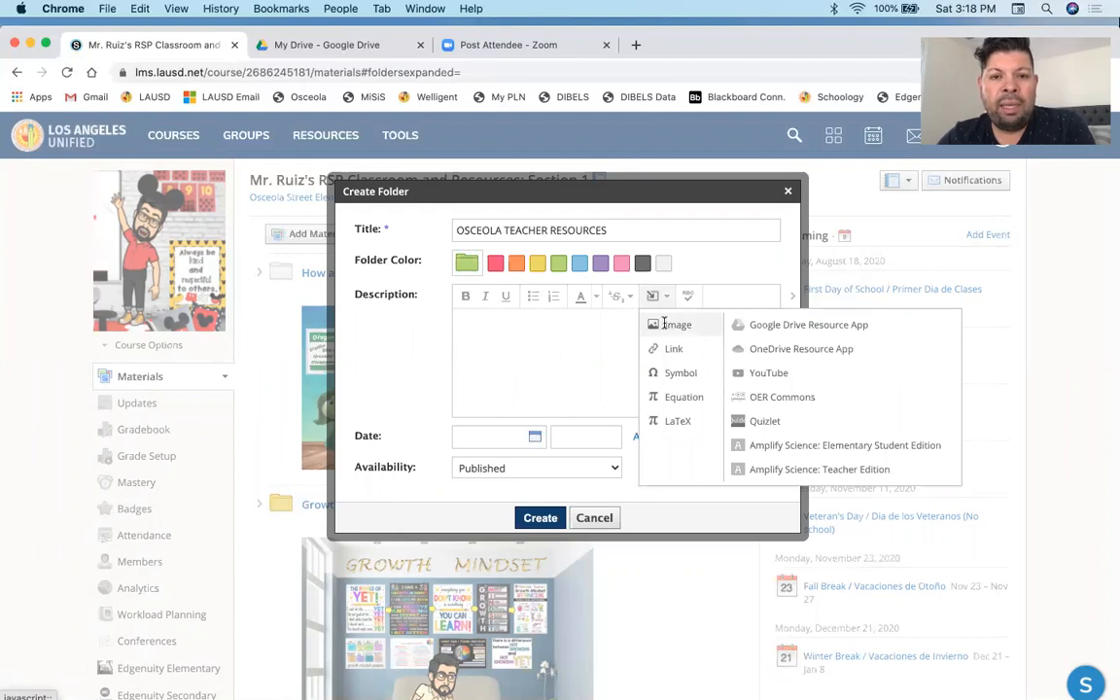
left_click(666, 327)
left_click(470, 321)
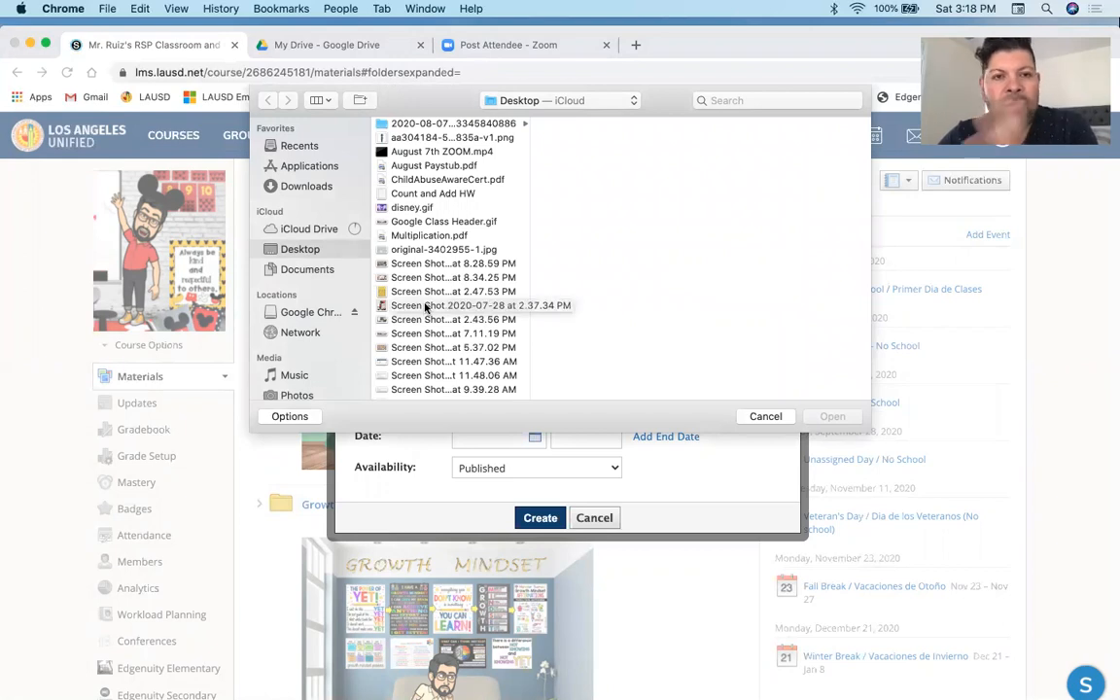
double_click(424, 308)
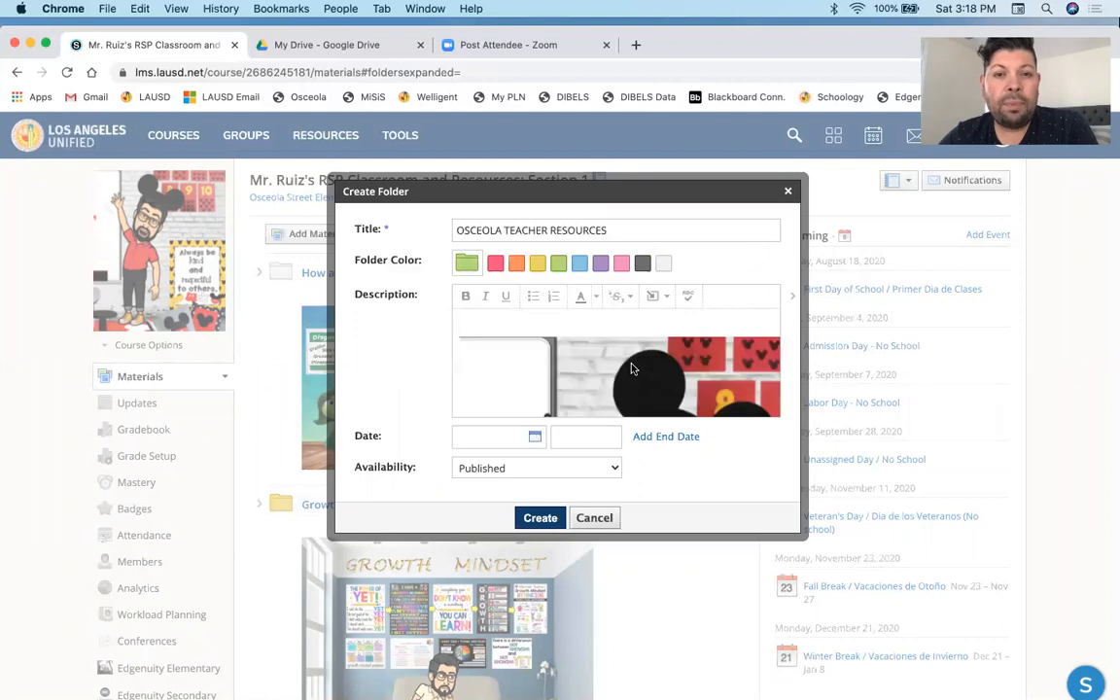
scroll(580, 360, "down", 5)
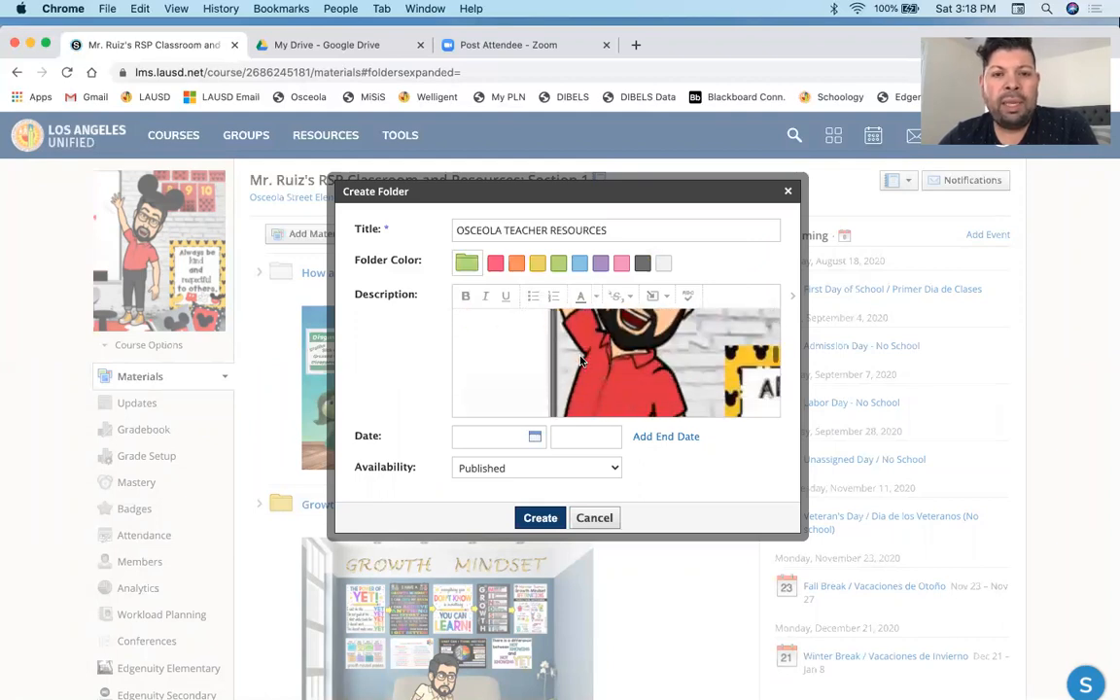
left_click(542, 519)
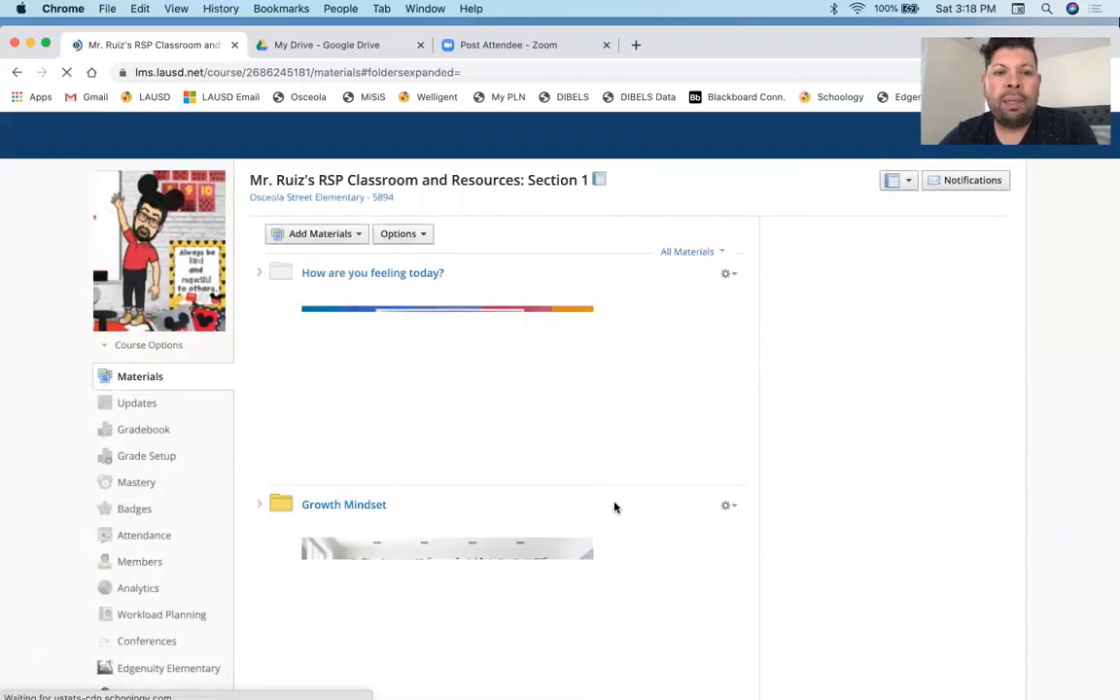
- Open the OSCEOLA TEACHER RESOURCES folder and show its Add Materials options
scroll(614, 506, "down", 20)
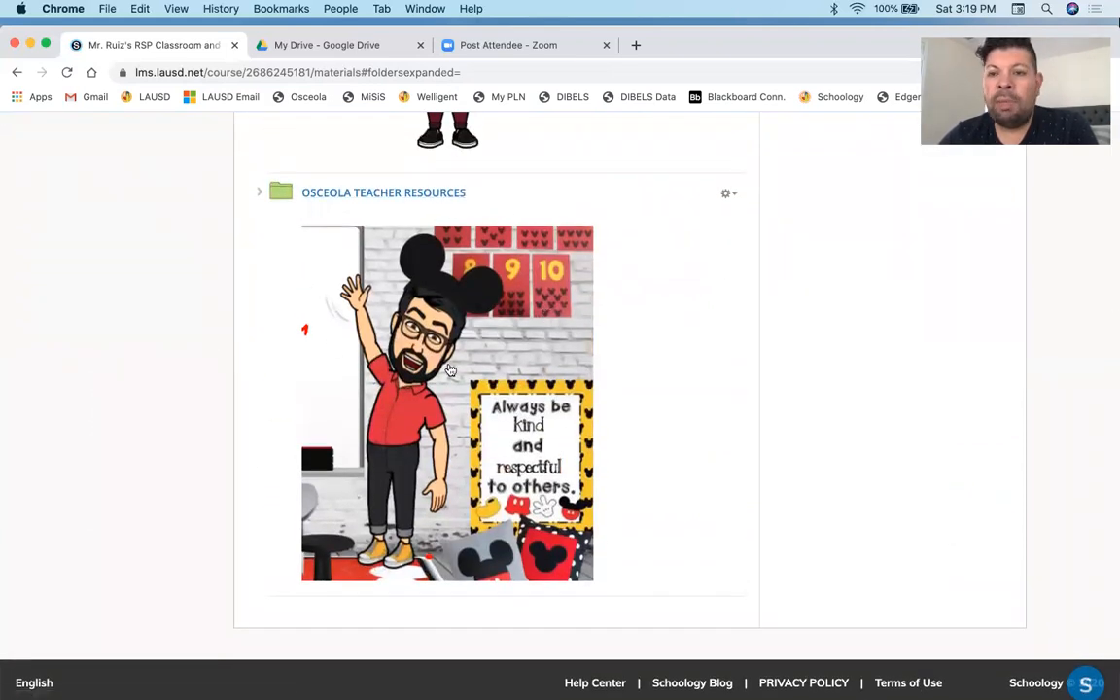
left_click(382, 197)
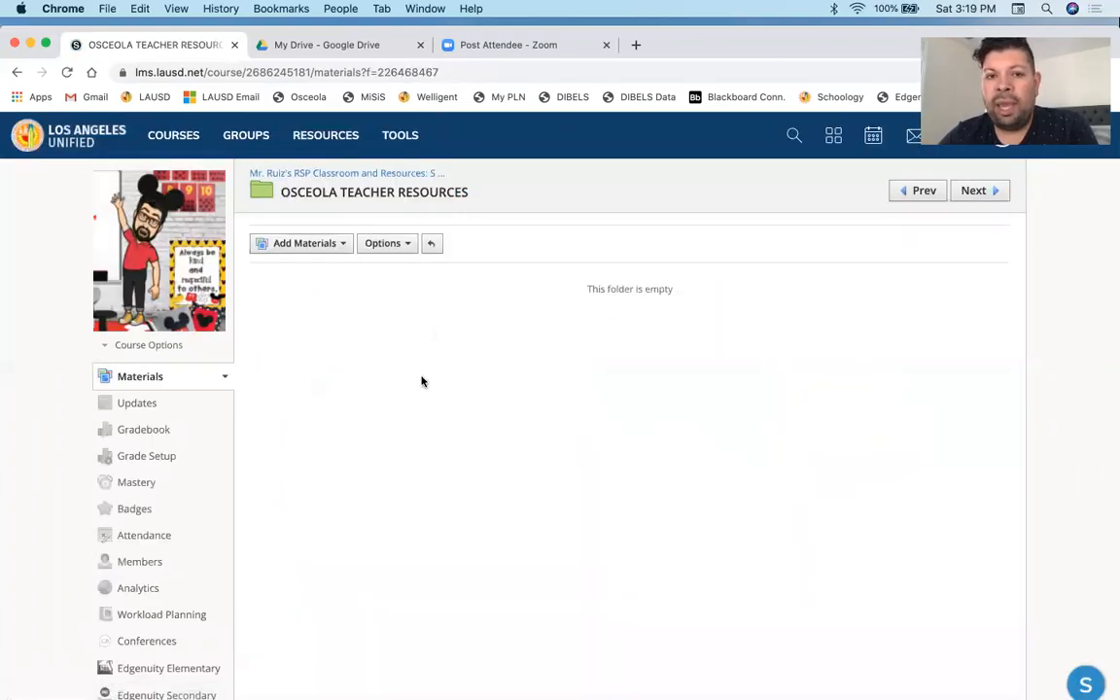
left_click(342, 248)
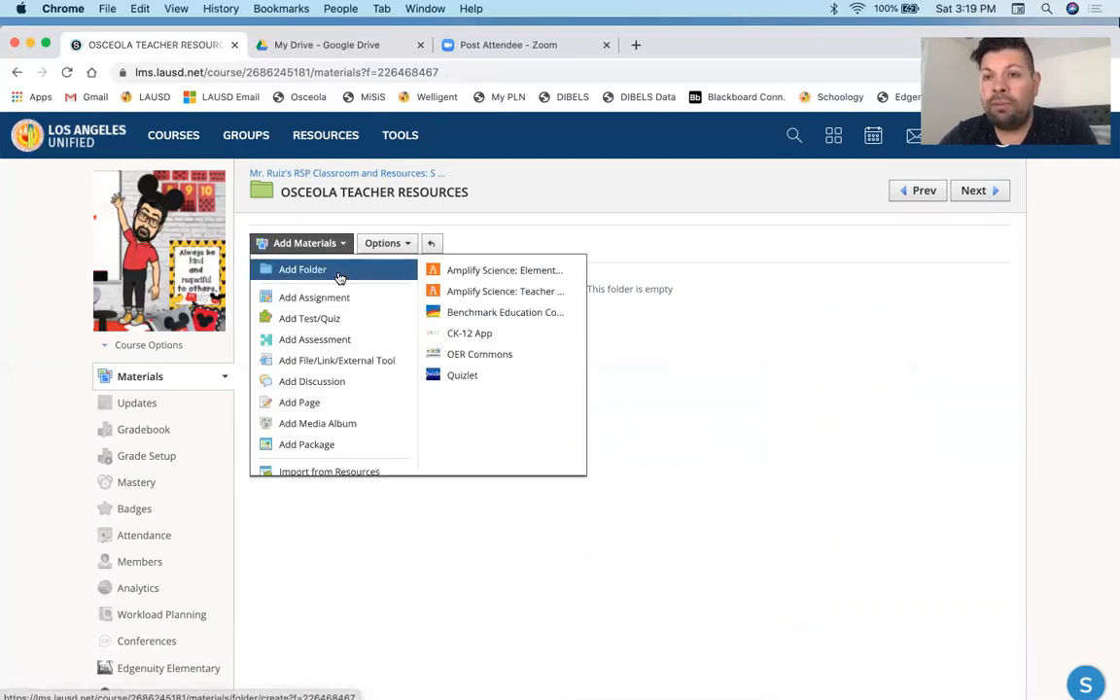
- Go back to the course materials and open the 5th Grade Resources folder
left_click(17, 73)
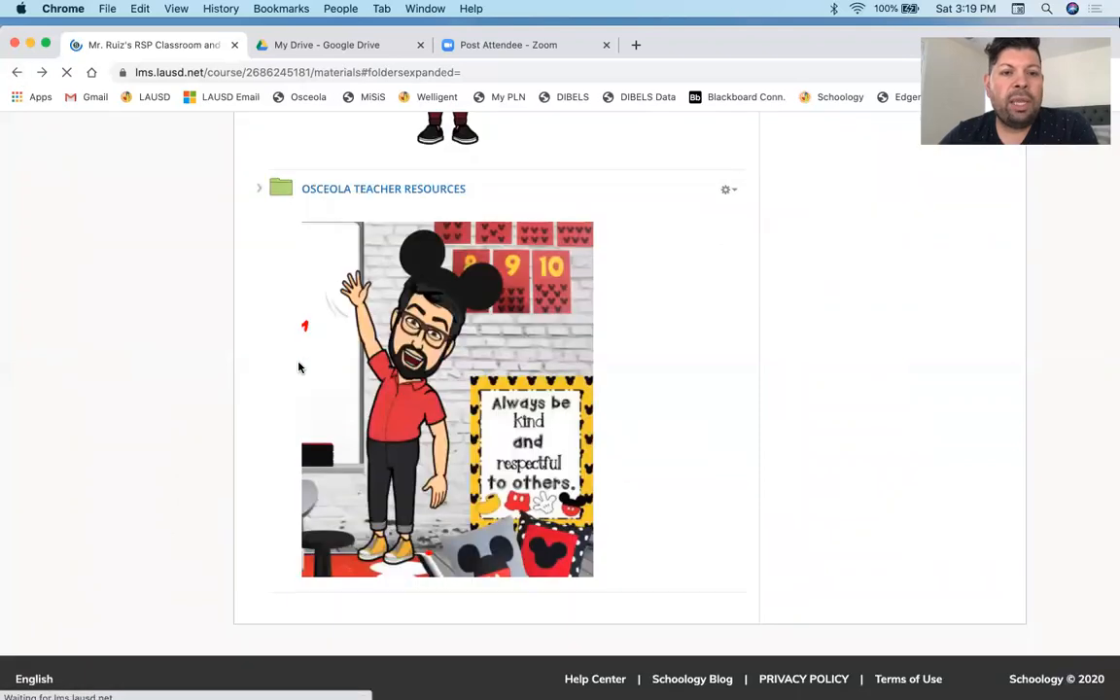
scroll(299, 366, "down", 10)
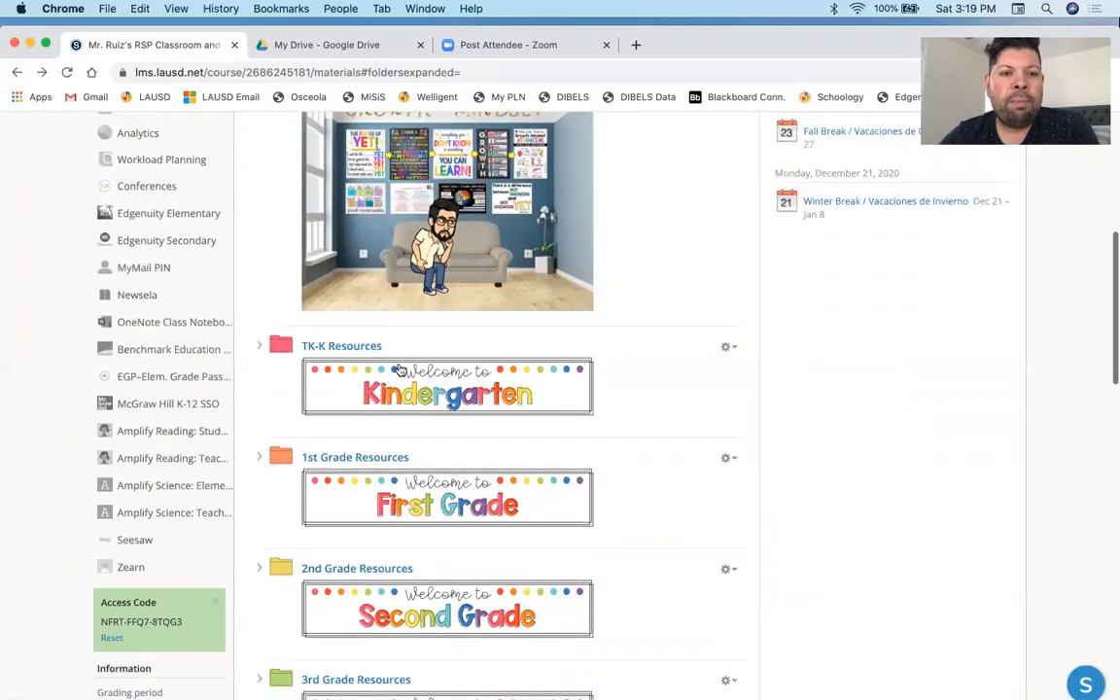
scroll(512, 395, "up", 3)
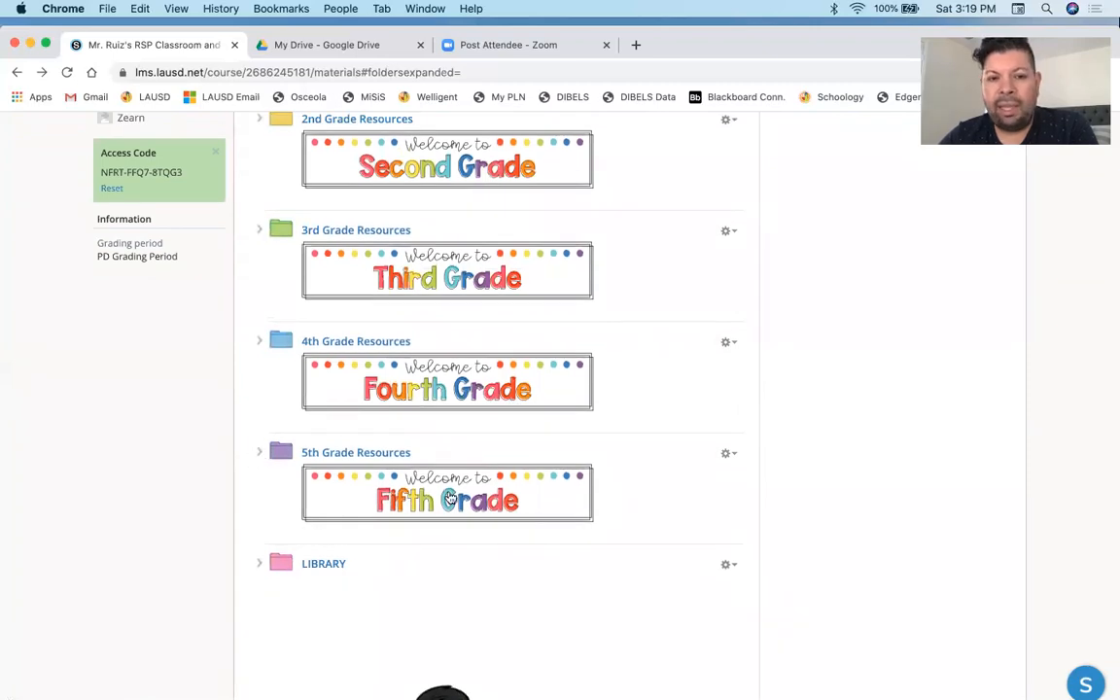
left_click(327, 452)
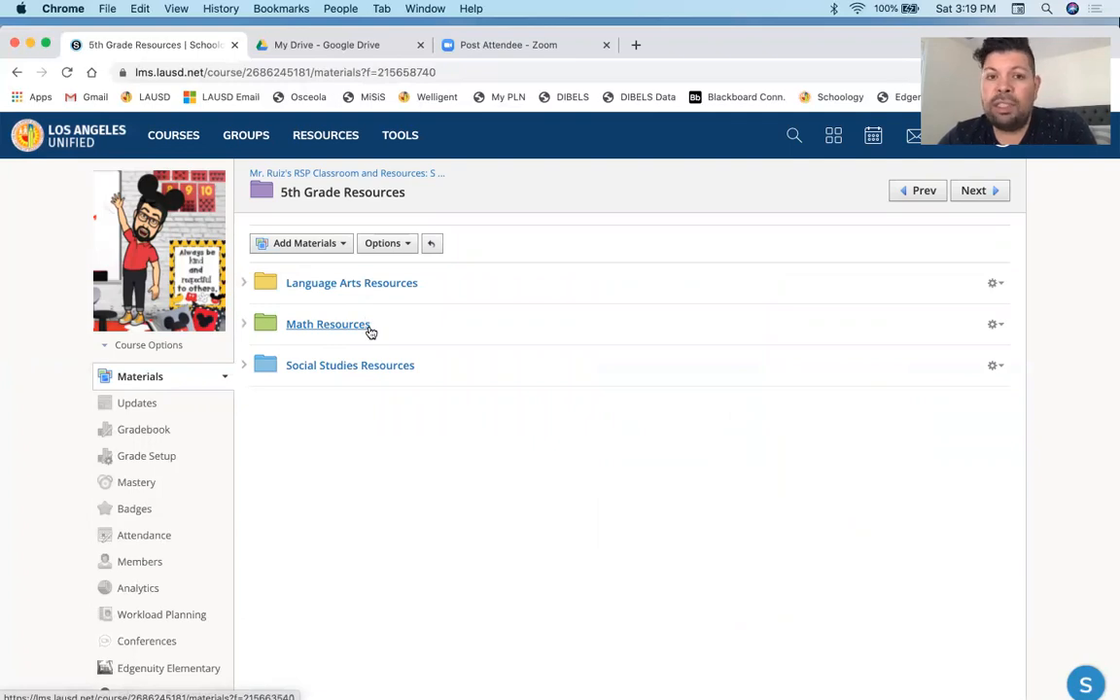
- Expand Social Studies Resources and open the Field Trips Across America presentation
left_click(244, 367)
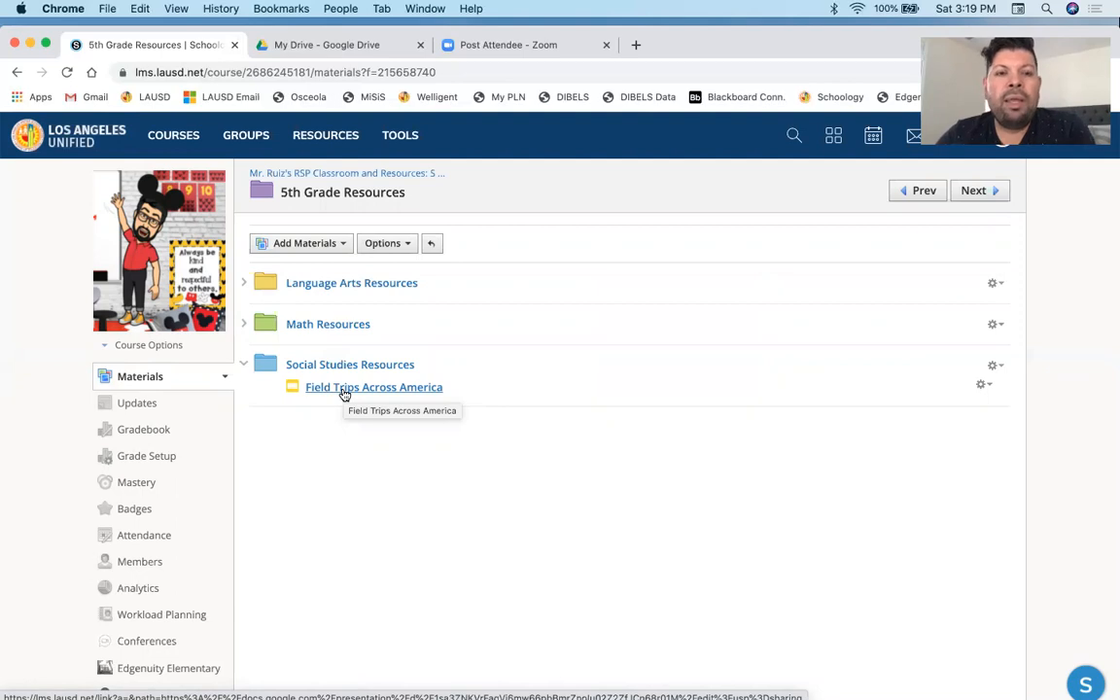
left_click(419, 389)
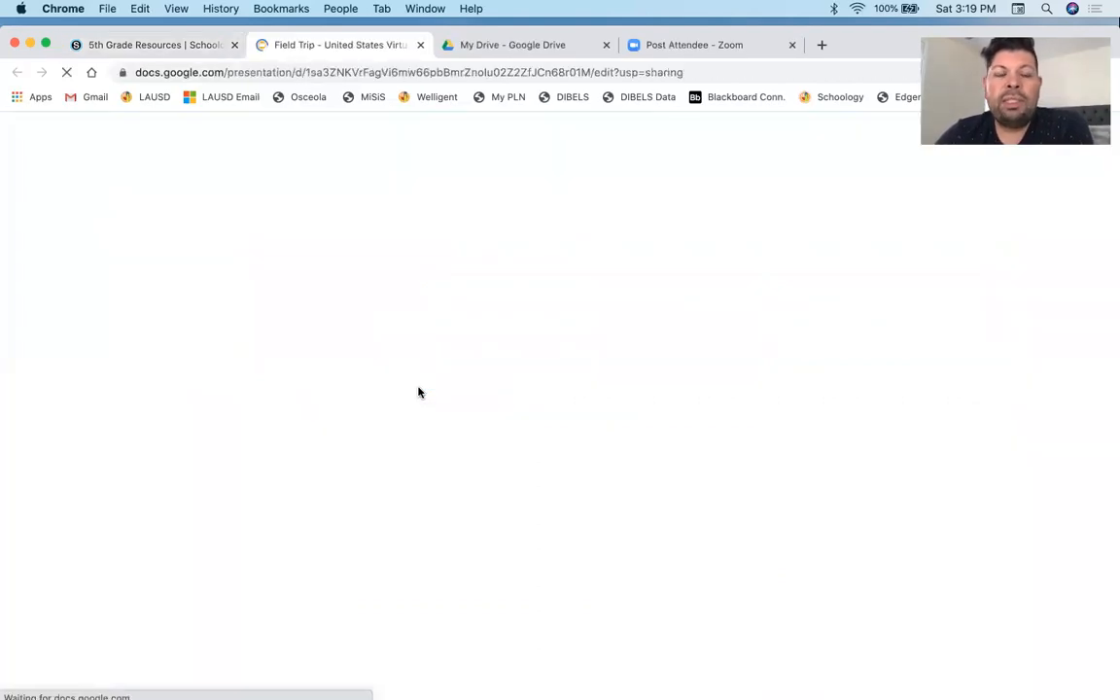
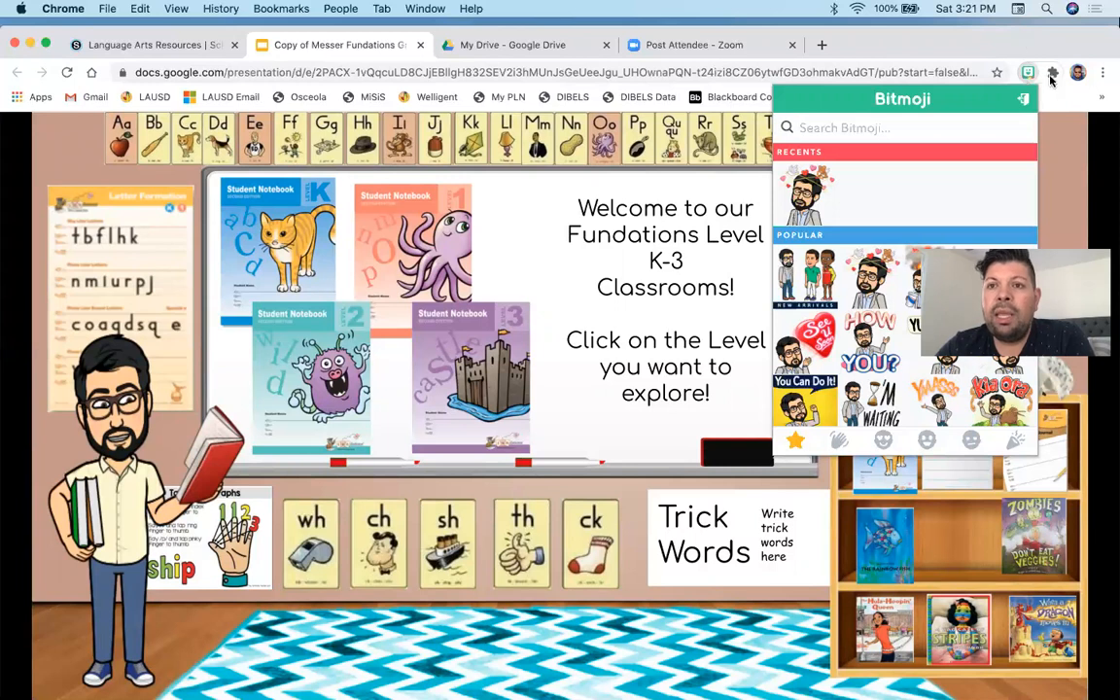
- Close the Bitmoji and extensions popups, then close the Fundations presentation tab to return to the Schoology course
left_click(1050, 108)
left_click(1053, 74)
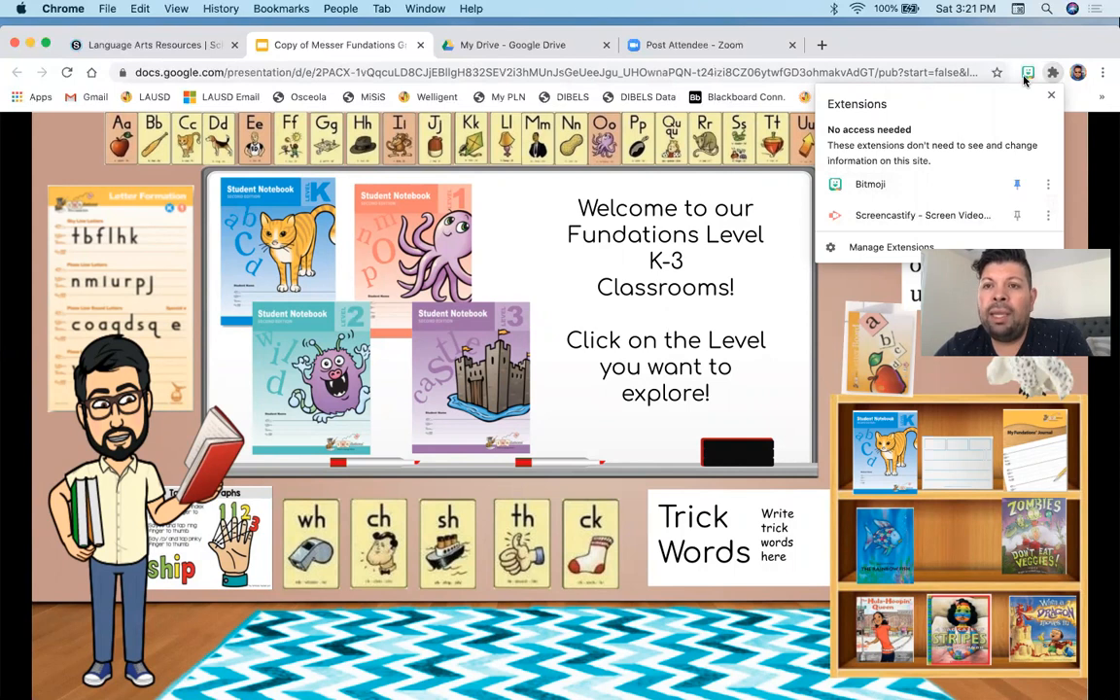
left_click(1025, 46)
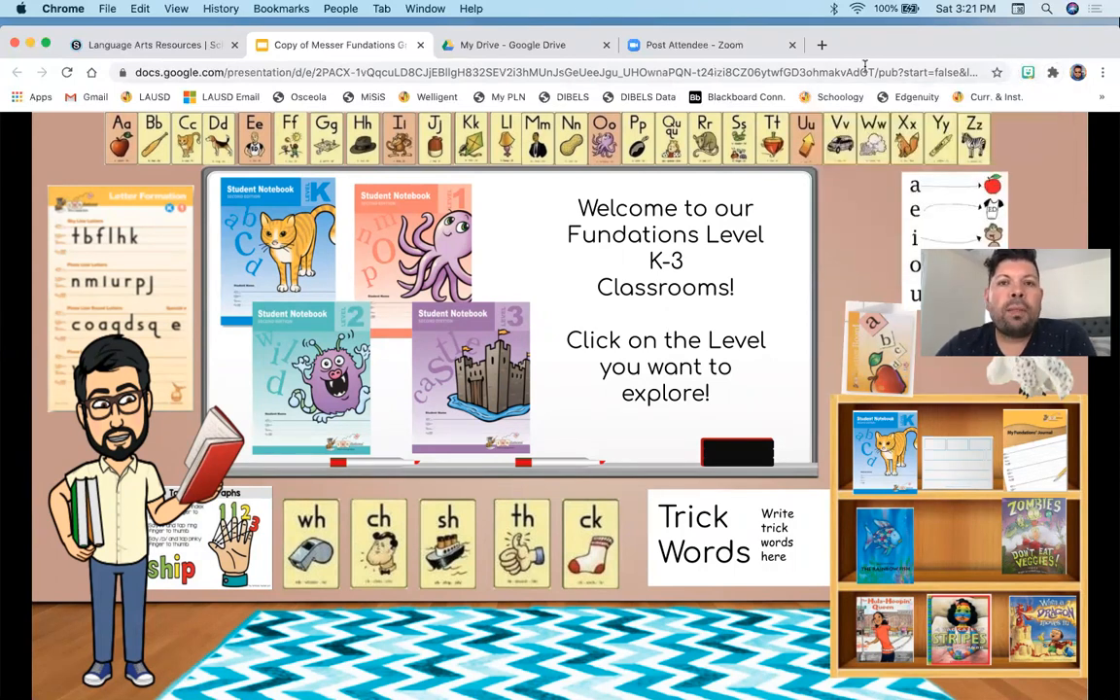
left_click_drag(923, 41, 923, 89)
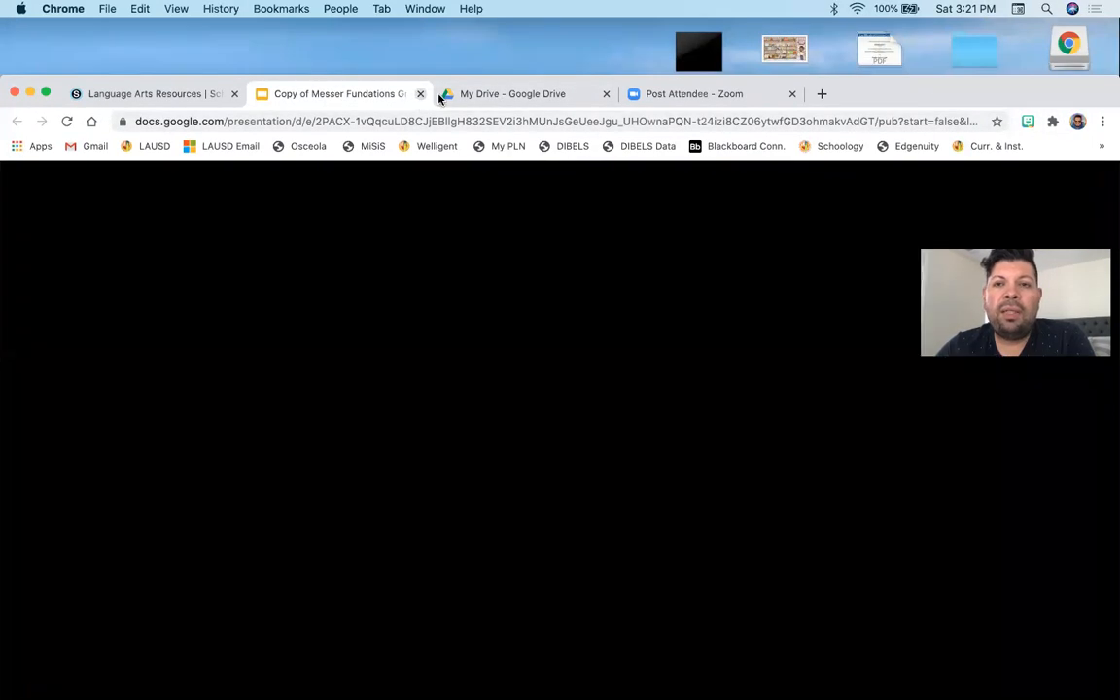
left_click(420, 93)
left_click_drag(867, 100, 863, 55)
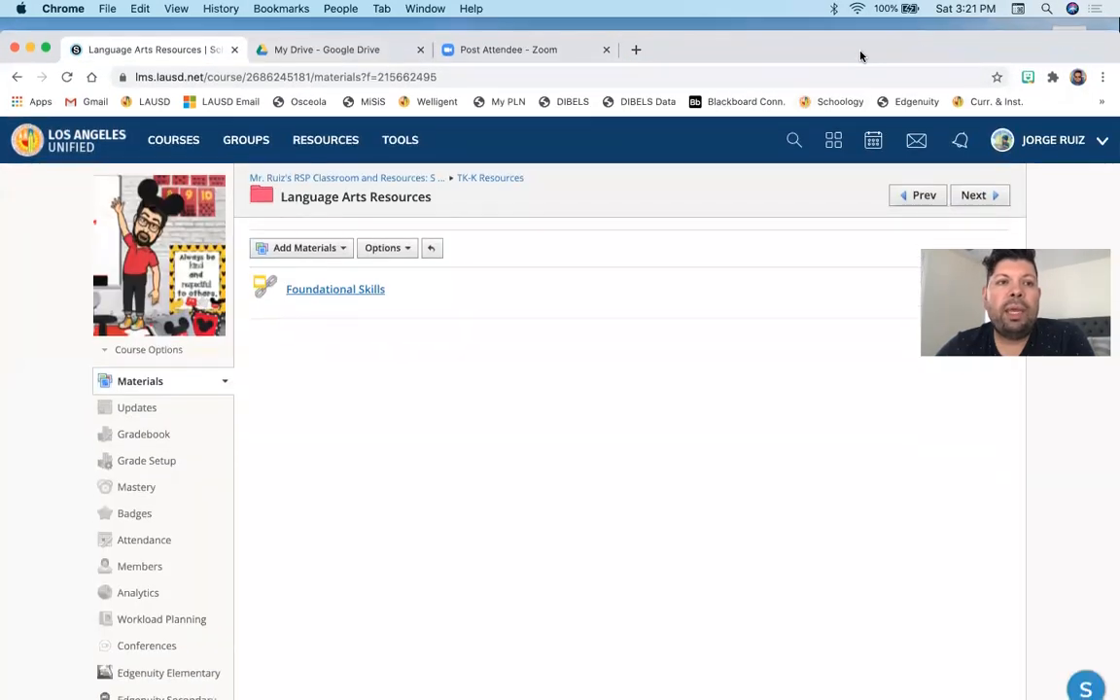
- Return to the course Materials page and display the Add Materials options
left_click(141, 387)
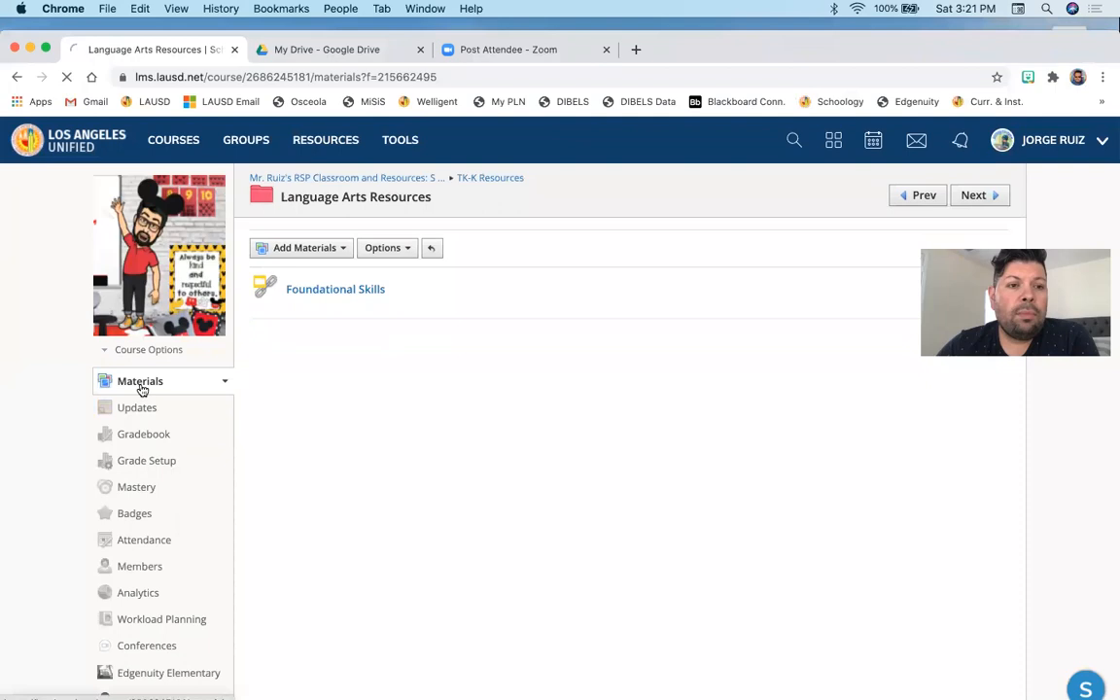
scroll(320, 375, "down", 2)
scroll(320, 375, "down", 7)
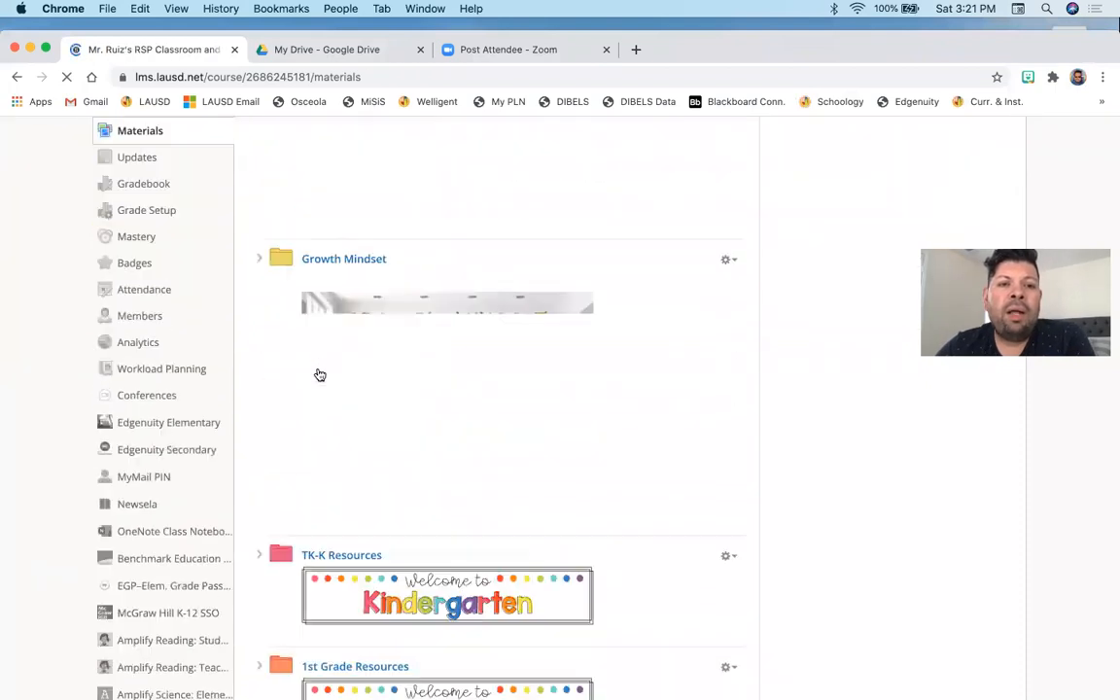
scroll(317, 243, "up", 9)
left_click(316, 240)
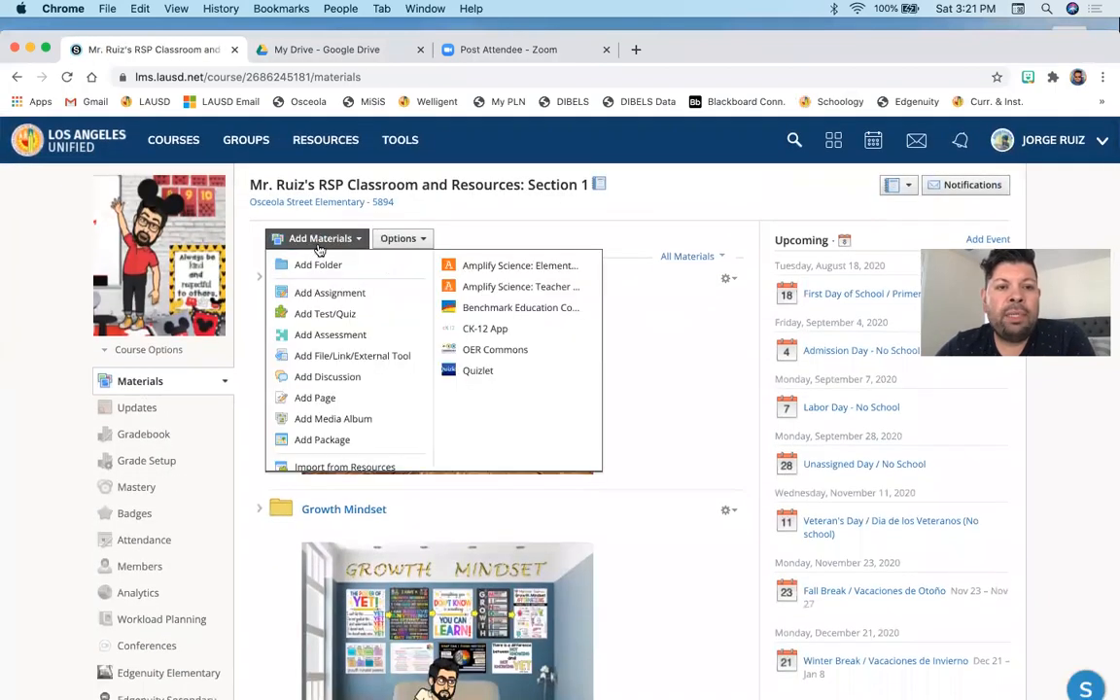
left_click(775, 185)
- Scroll through the course's material folders to review the grade-level resources
scroll(774, 184, "down", 1)
scroll(775, 184, "down", 2)
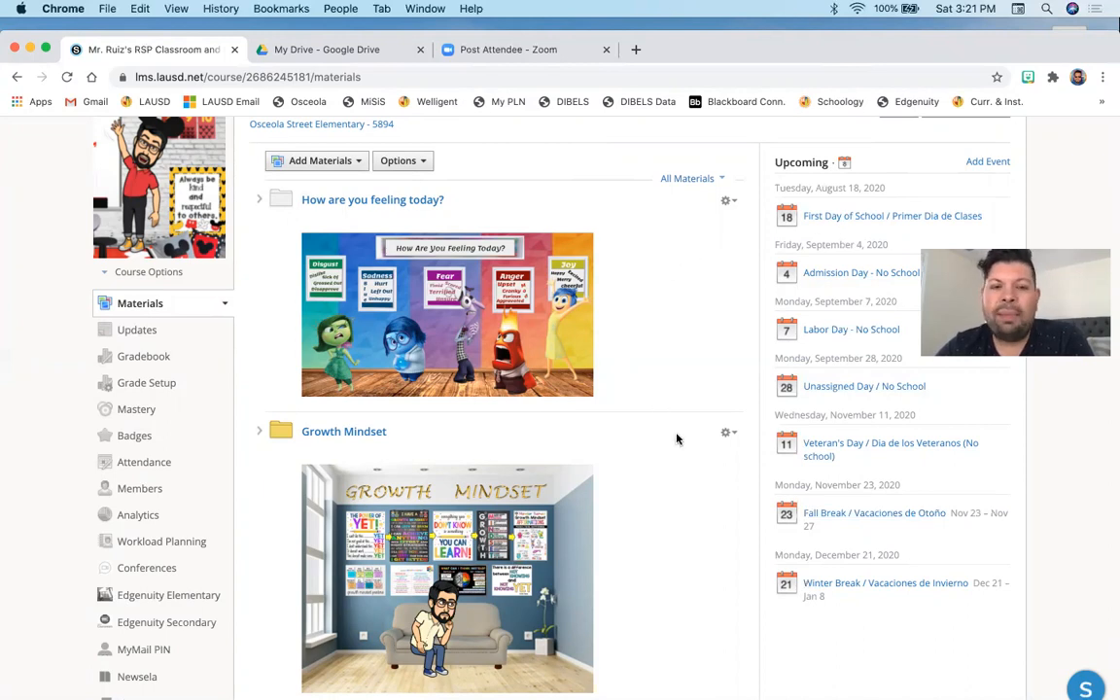
scroll(676, 438, "up", 1)
scroll(677, 439, "up", 2)
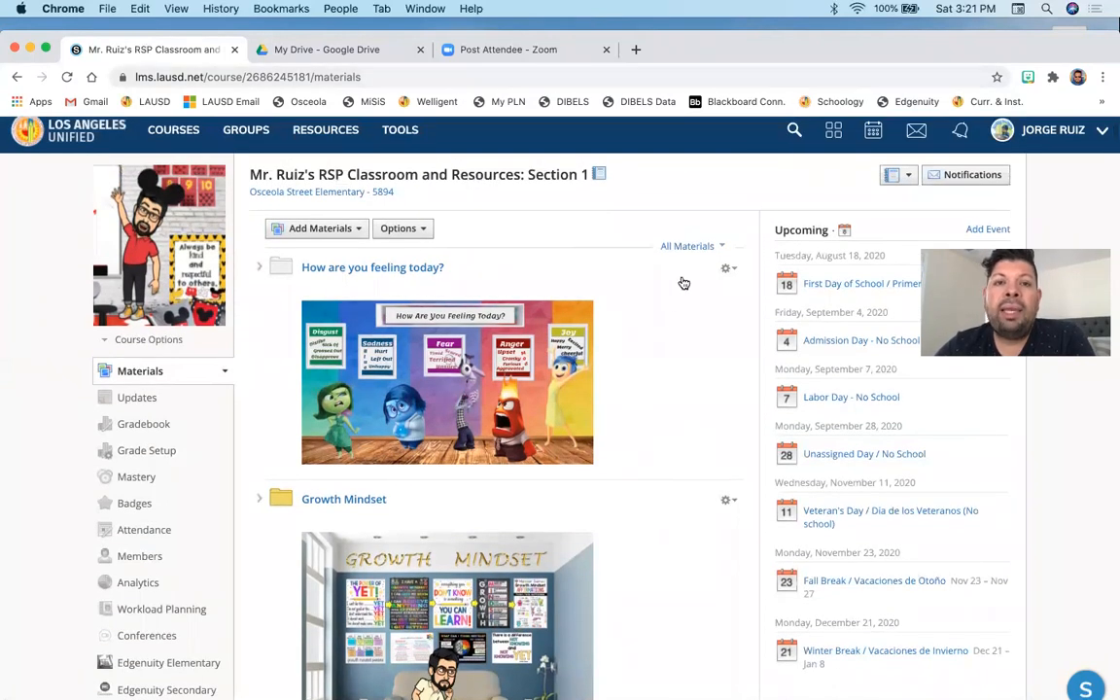
scroll(661, 518, "down", 5)
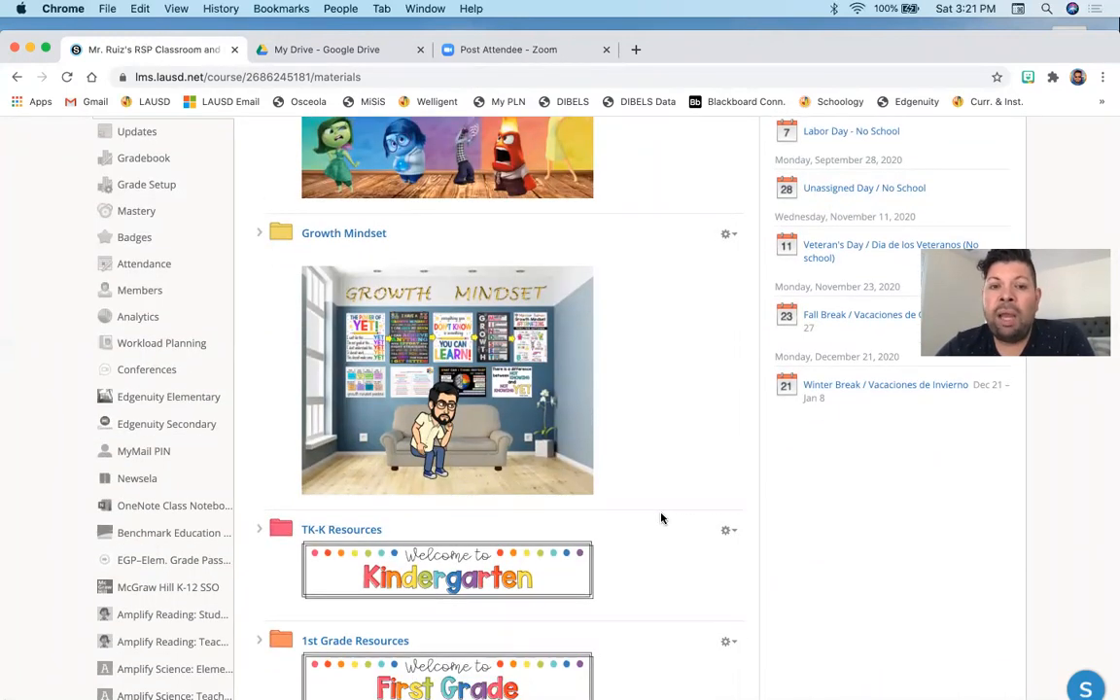
scroll(661, 518, "up", 5)
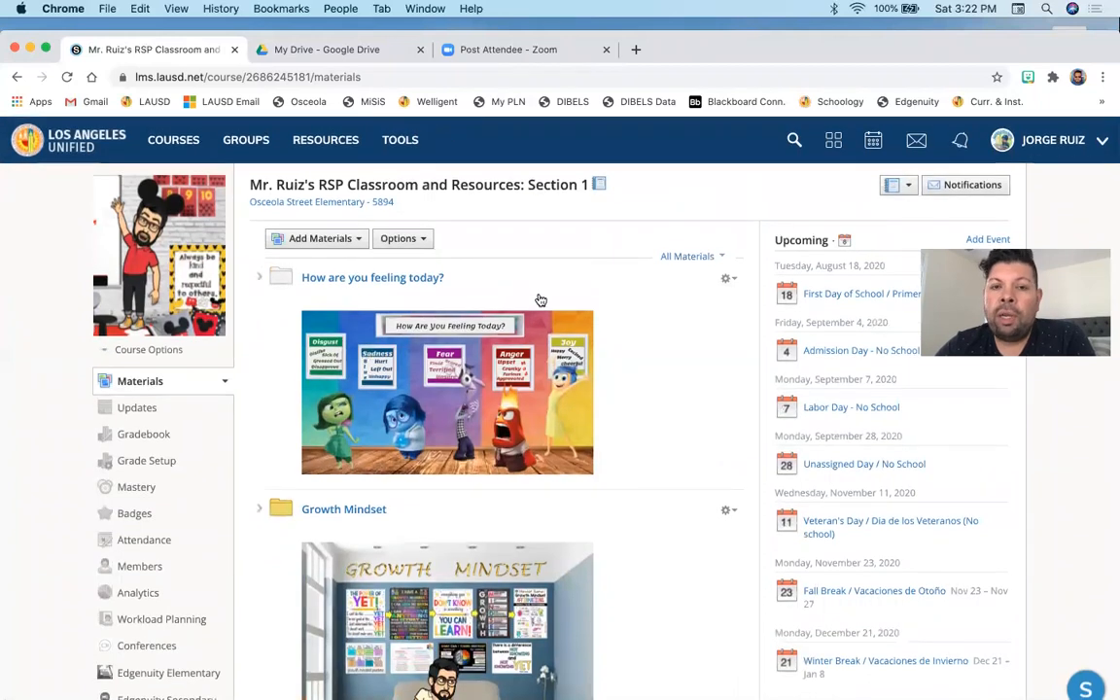
scroll(540, 300, "down", 2)
scroll(362, 367, "down", 5)
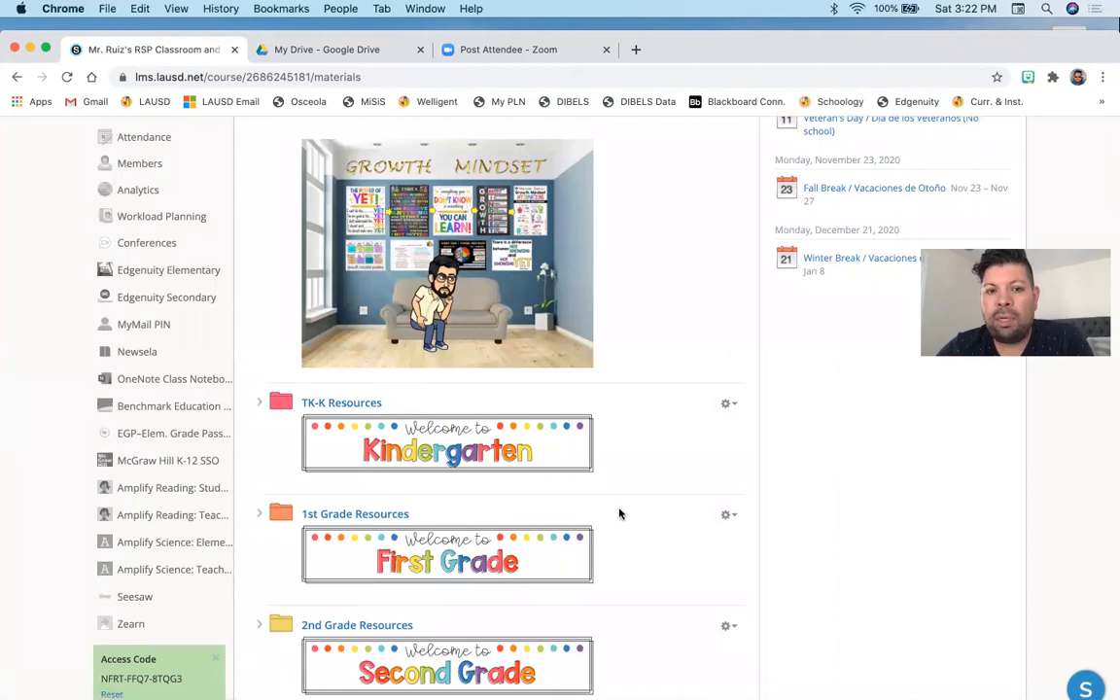
scroll(672, 539, "down", 5)
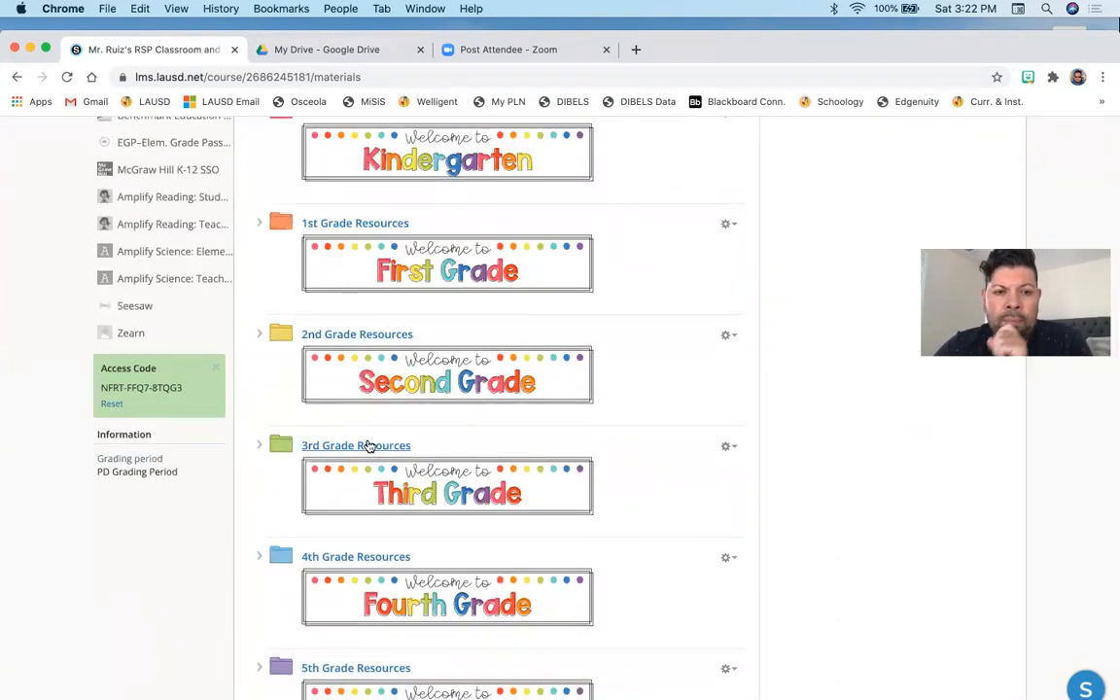
- Expand the 3rd Grade Resources folder and its Math Resources subfolder
left_click(258, 446)
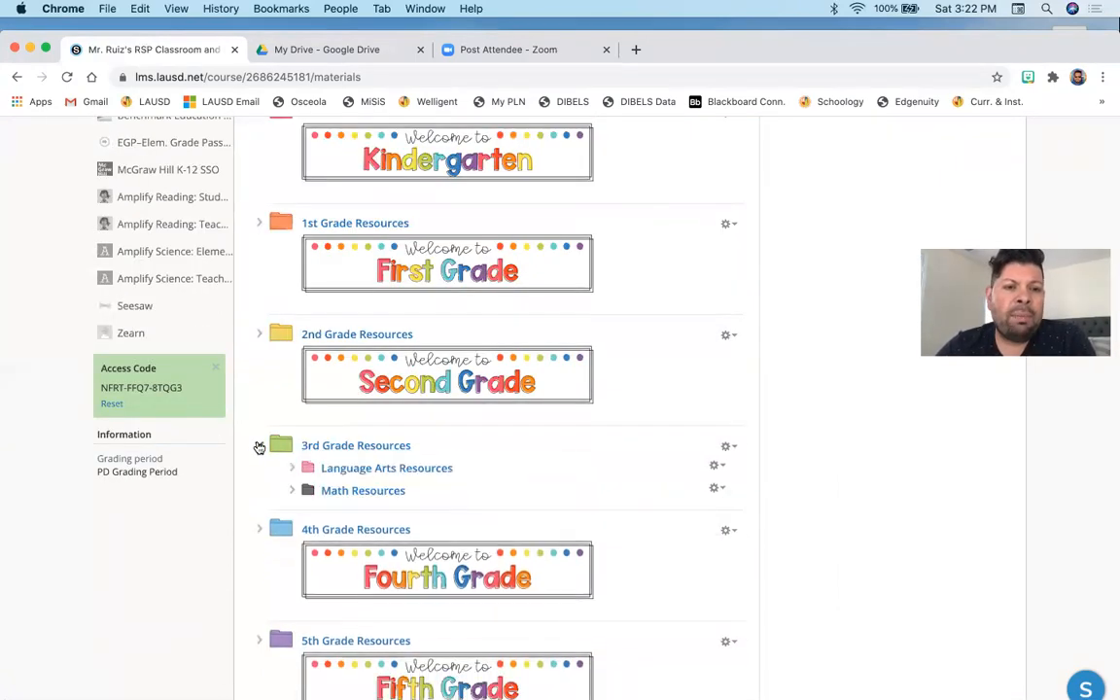
left_click(292, 491)
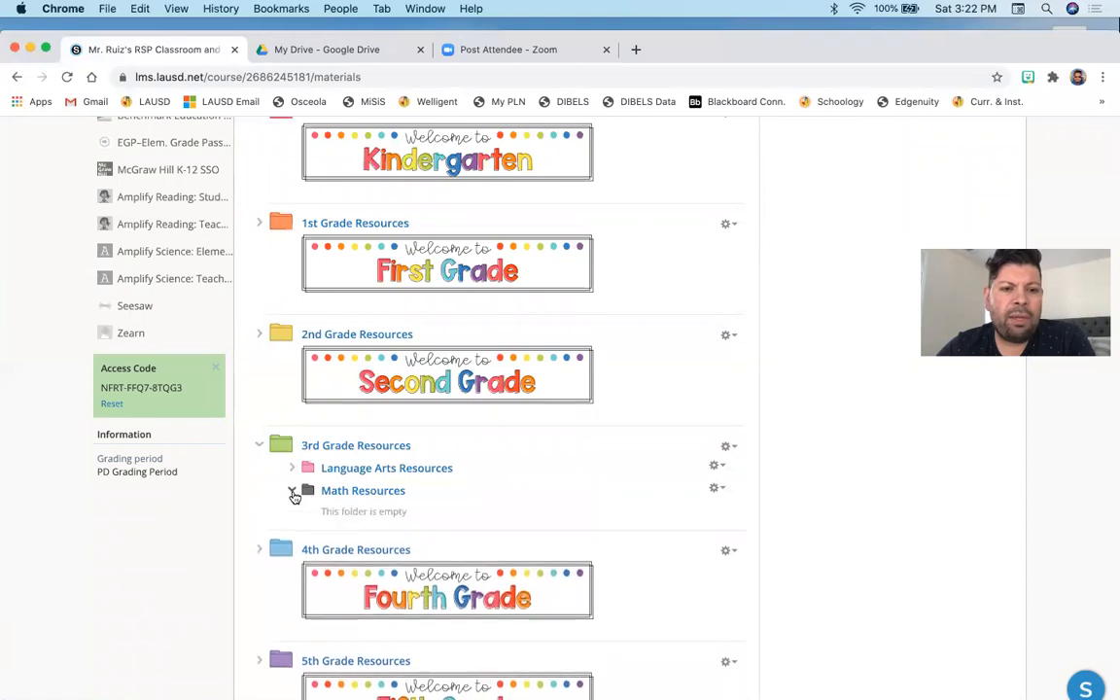
left_click(293, 493)
scroll(294, 495, "up", 10)
scroll(294, 494, "down", 5)
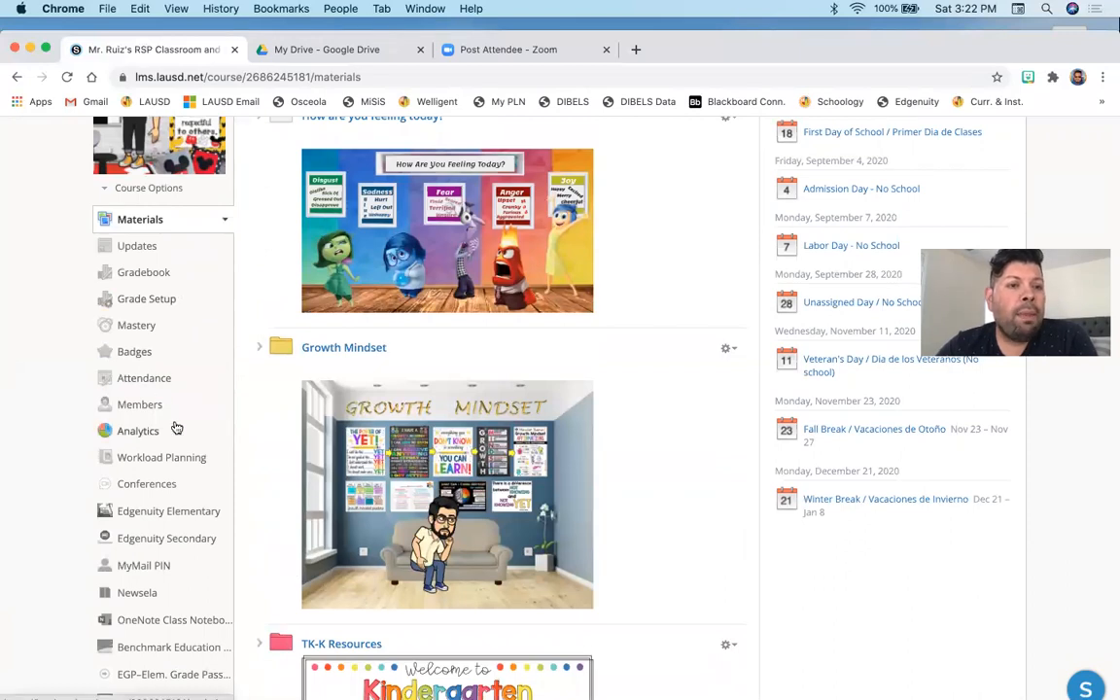
- Open the course Members page to review who is enrolled
left_click(143, 413)
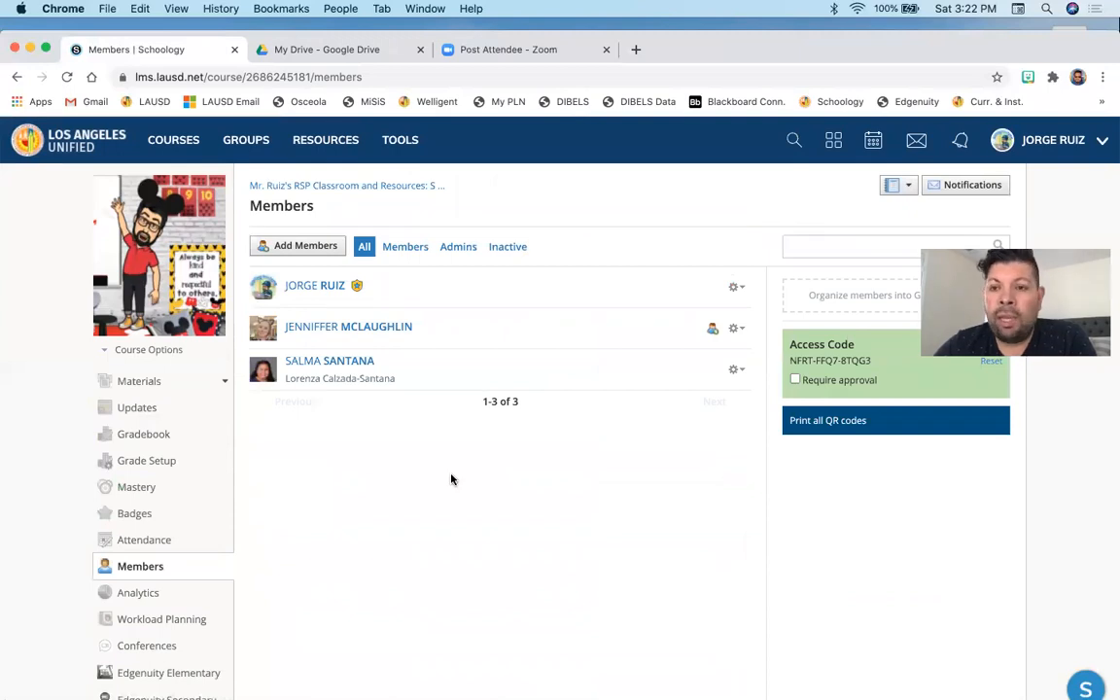
scroll(415, 445, "down", 5)
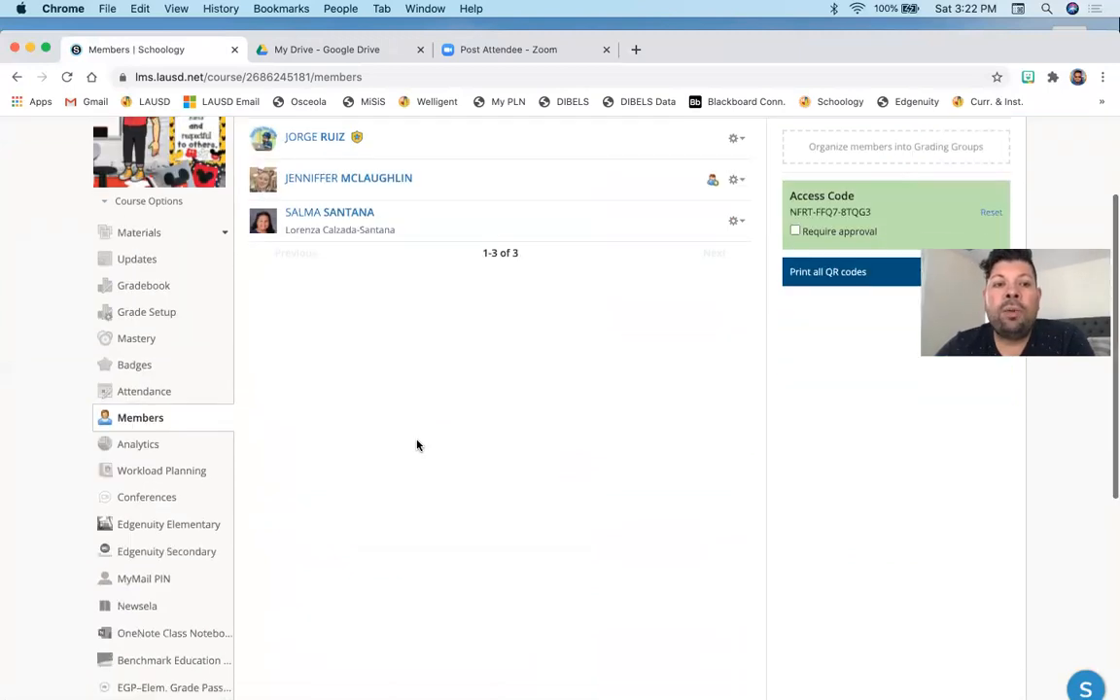
scroll(417, 445, "down", 2)
scroll(417, 445, "up", 8)
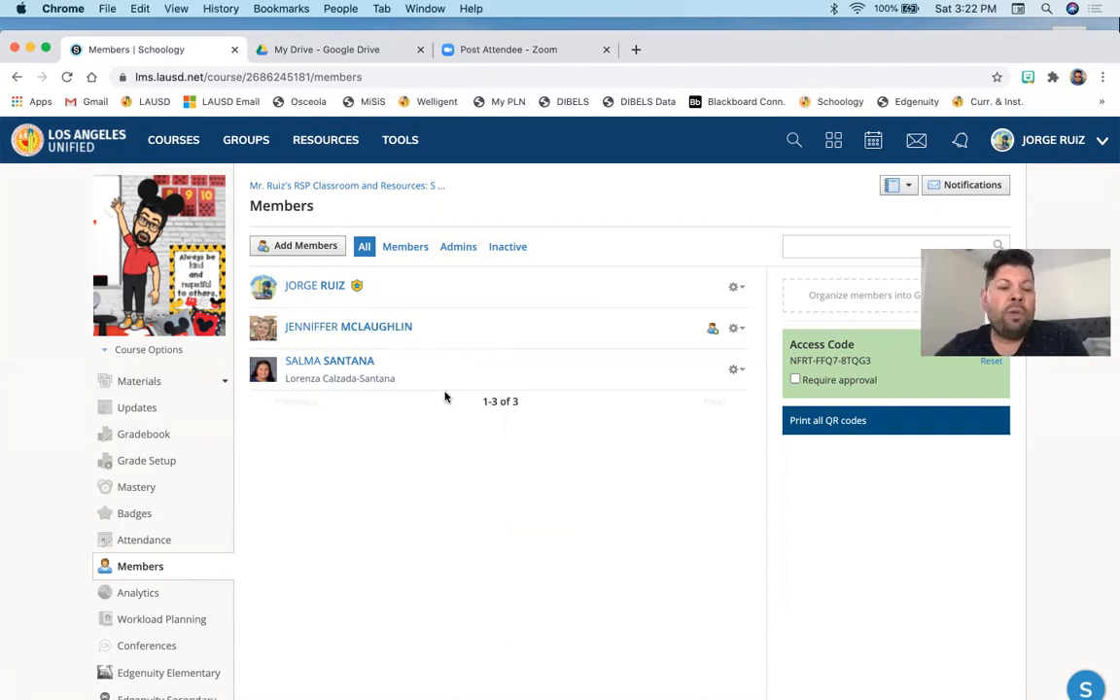
left_click(146, 381)
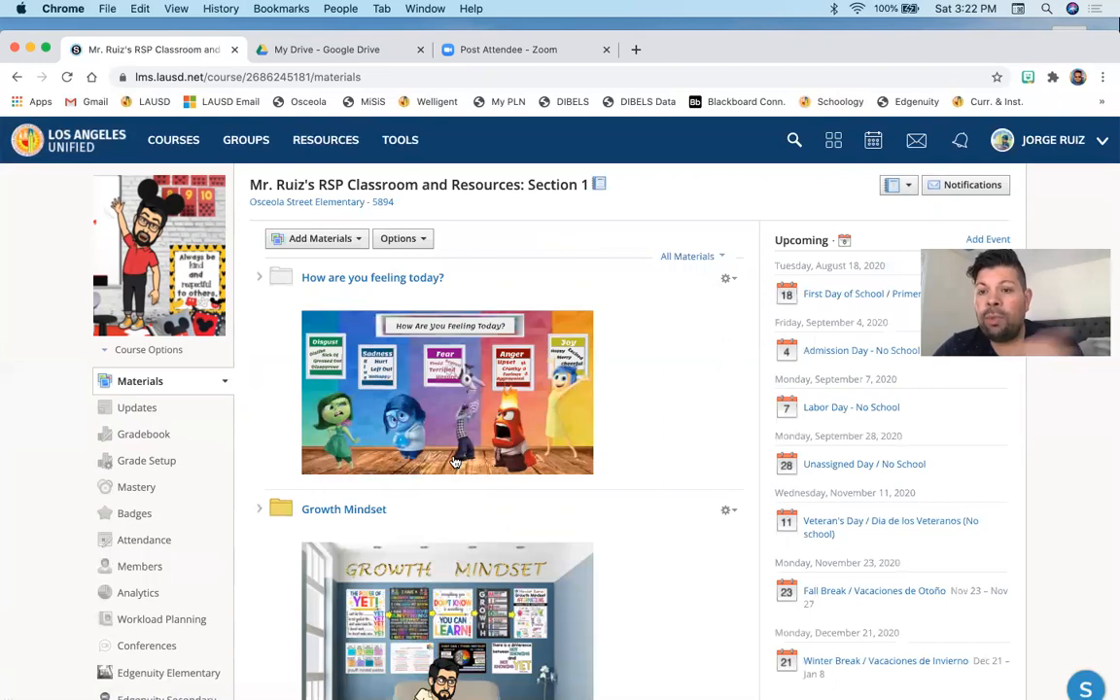
left_click(154, 569)
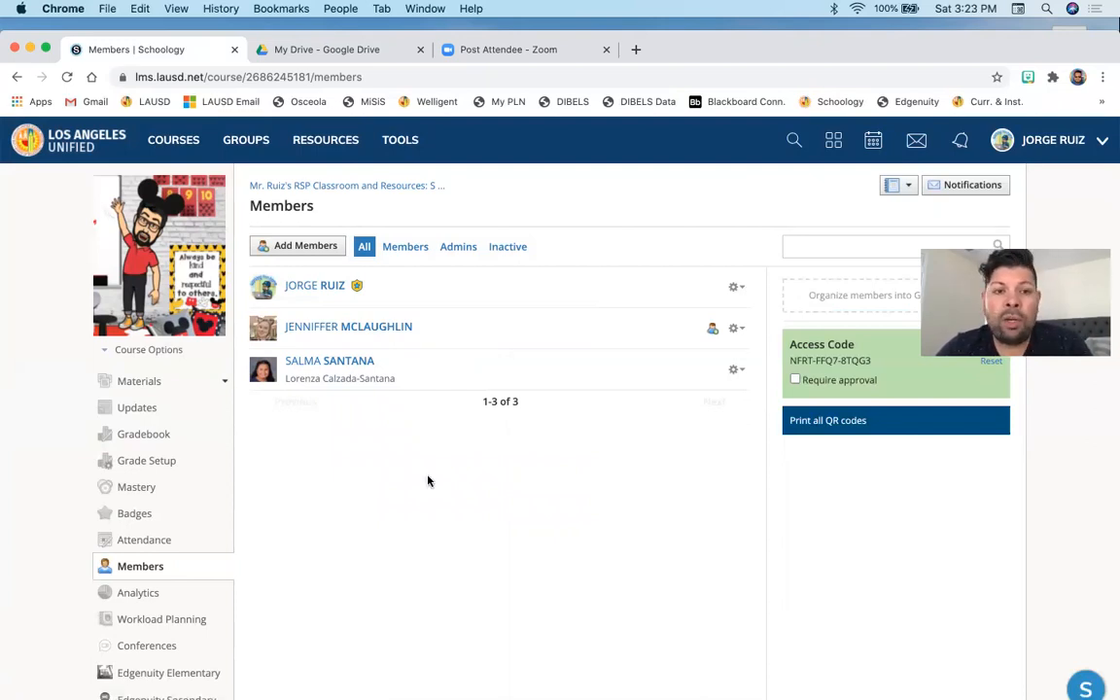
- Add a school staff member to the course by searching their first name and selecting them
left_click(325, 253)
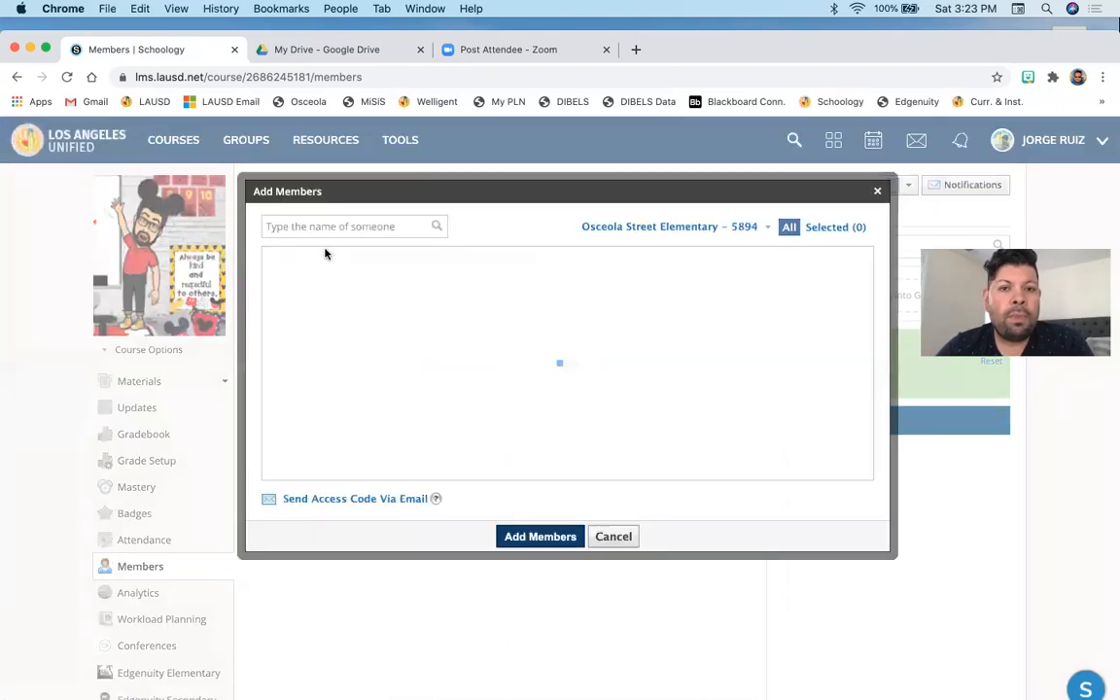
scroll(570, 377, "down", 5)
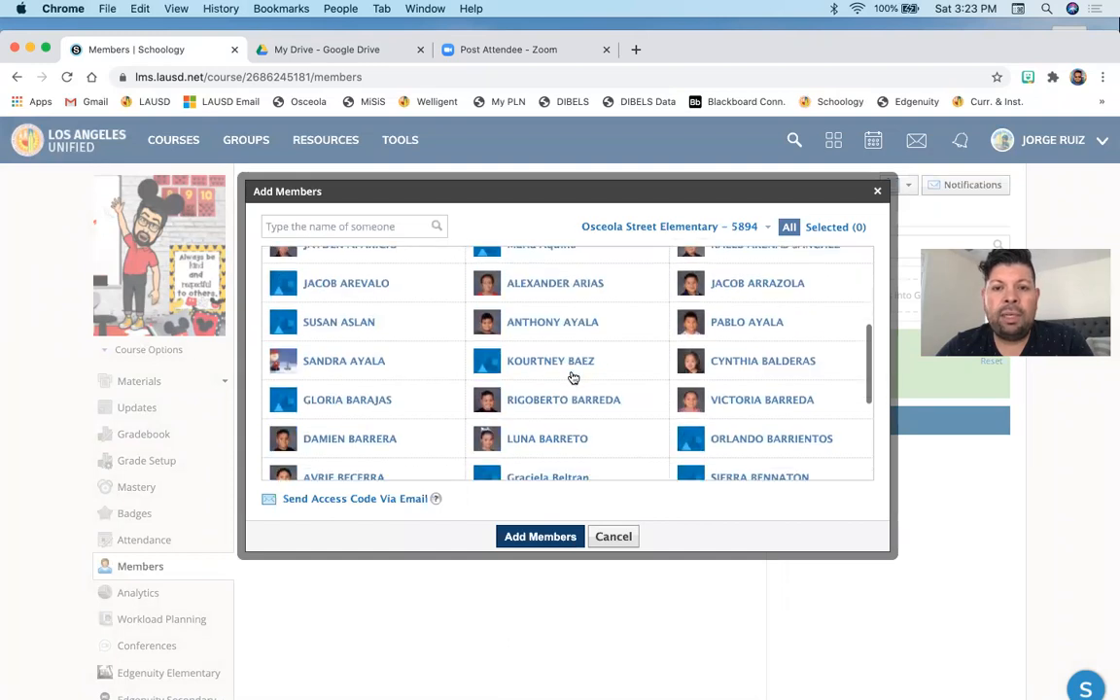
scroll(573, 378, "up", 5)
left_click(389, 224)
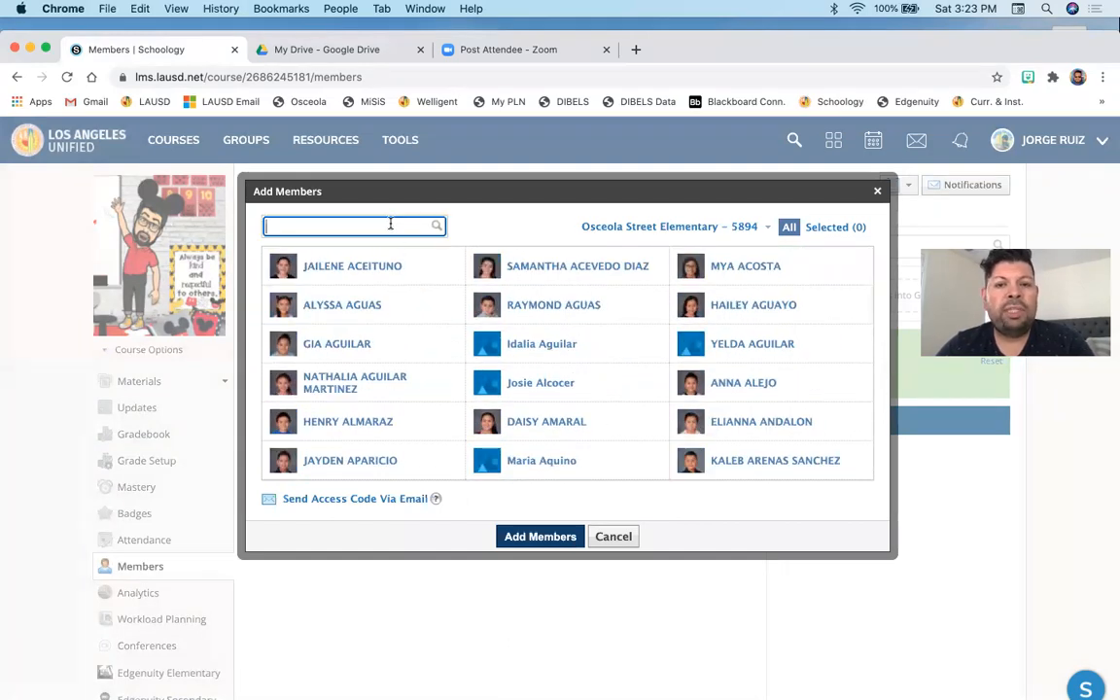
type("Yolanda")
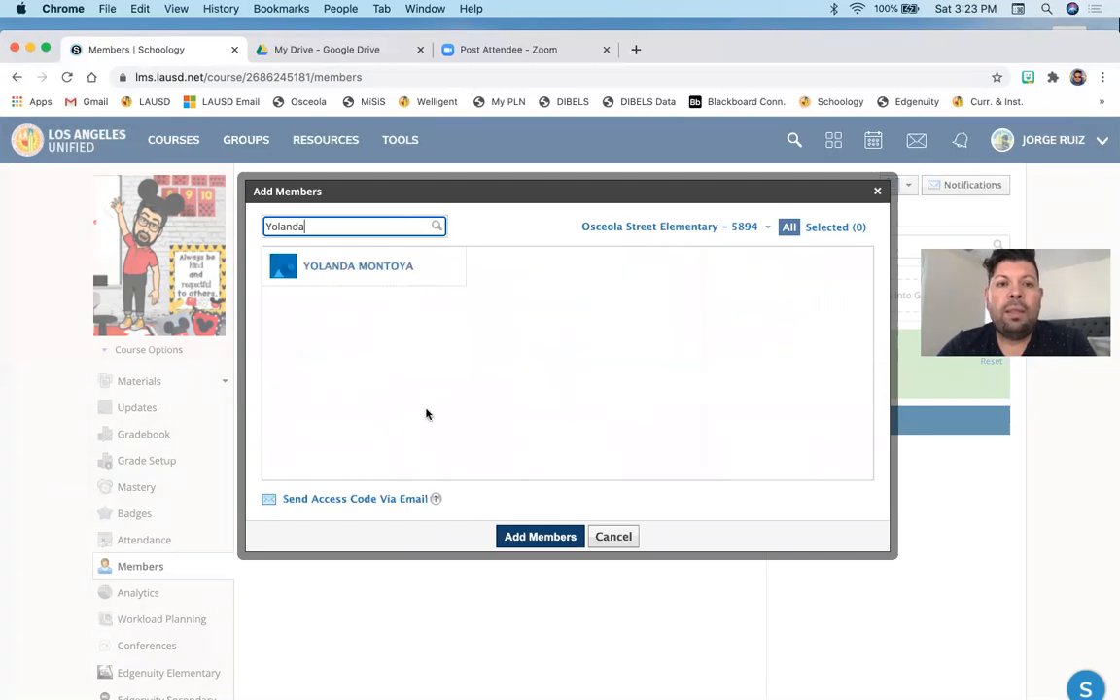
left_click(389, 269)
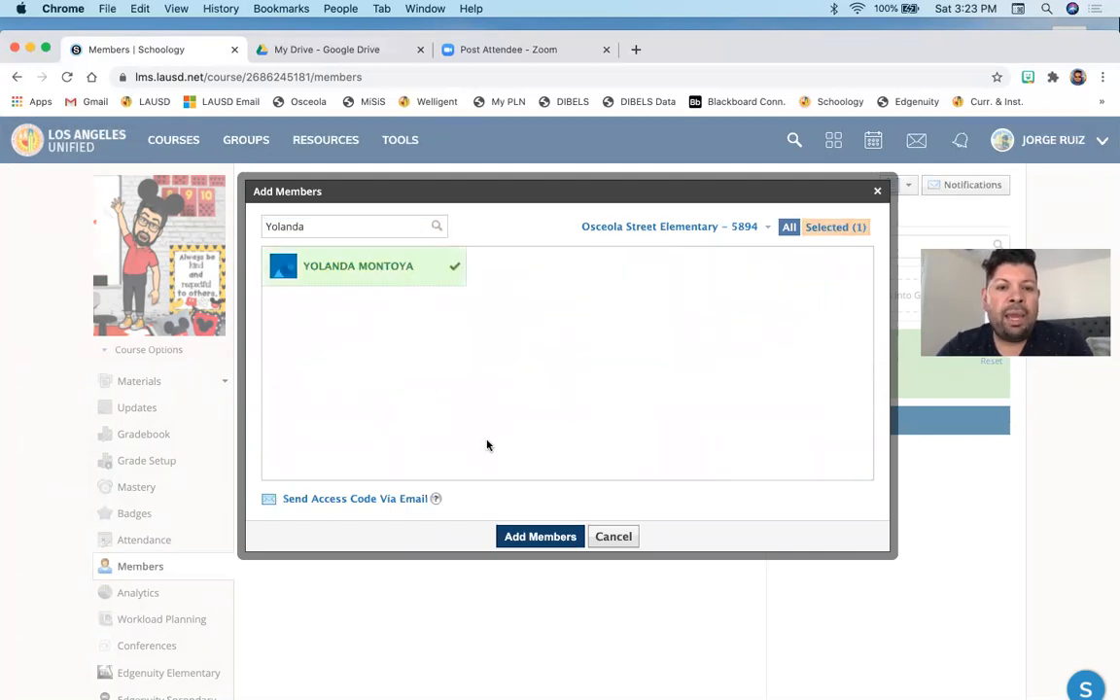
left_click(525, 541)
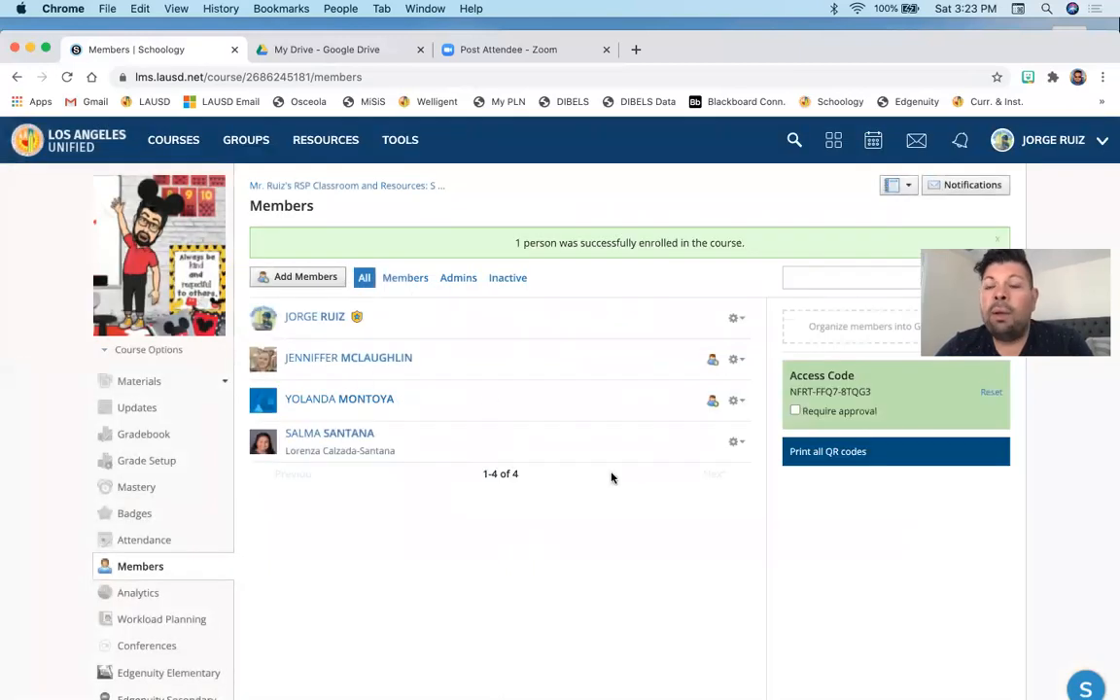
- Make the newly added member a co-admin of the course
left_click(736, 402)
left_click(708, 469)
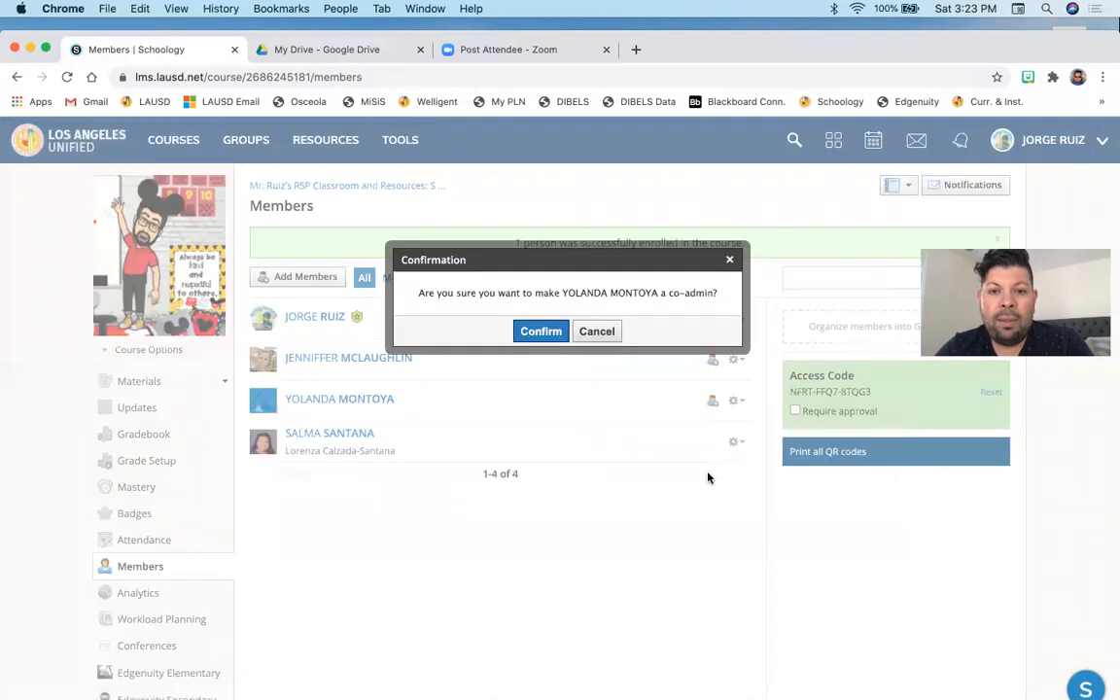
left_click(541, 334)
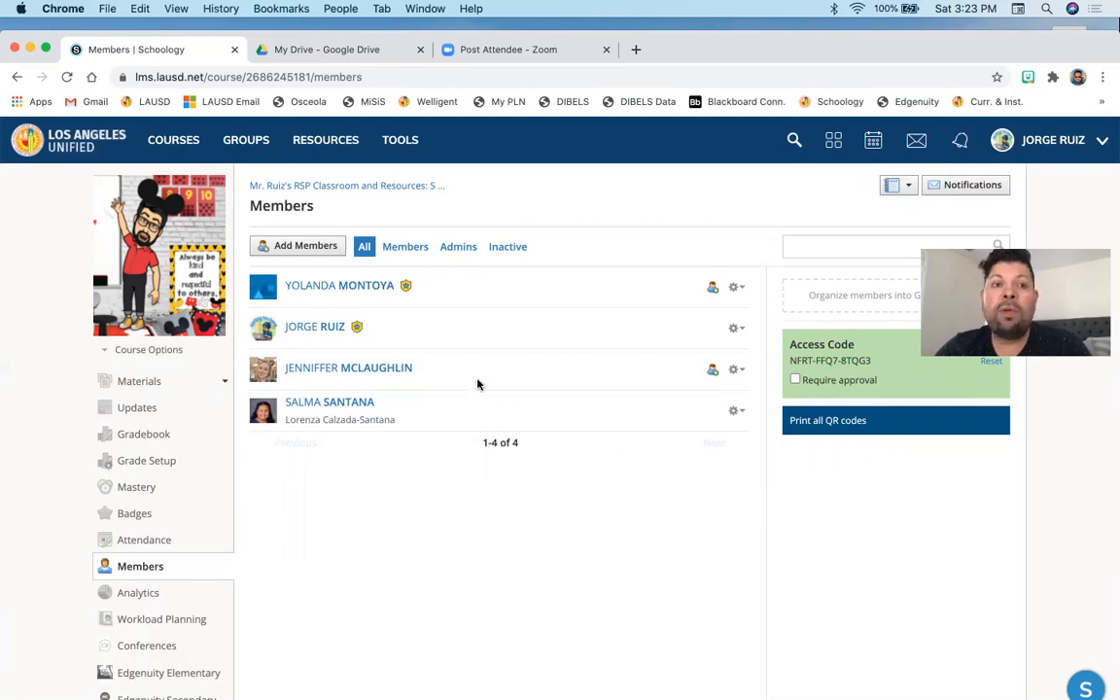
- Make the other non-admin teacher in the member list a course co-admin
left_click(743, 373)
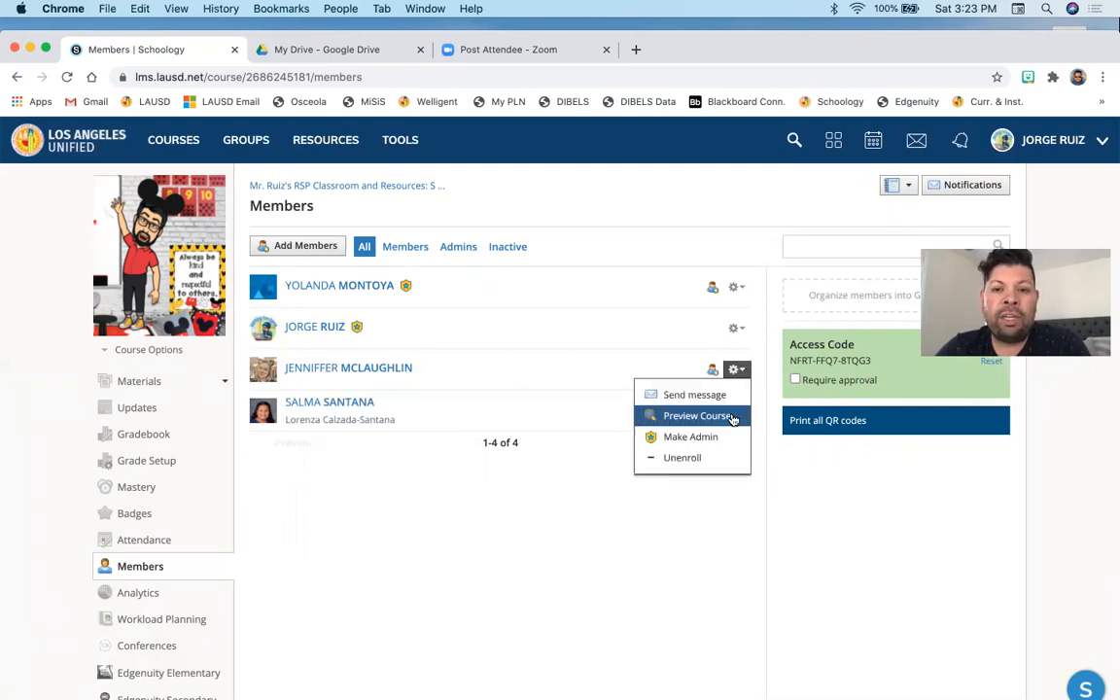
left_click(716, 442)
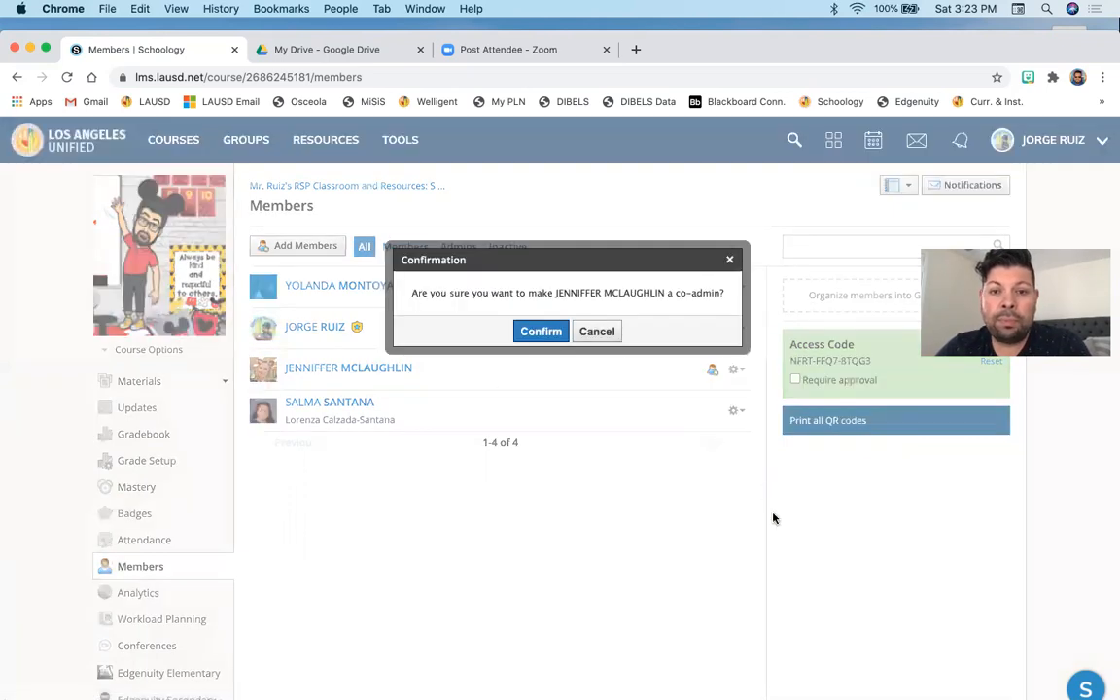
left_click(537, 330)
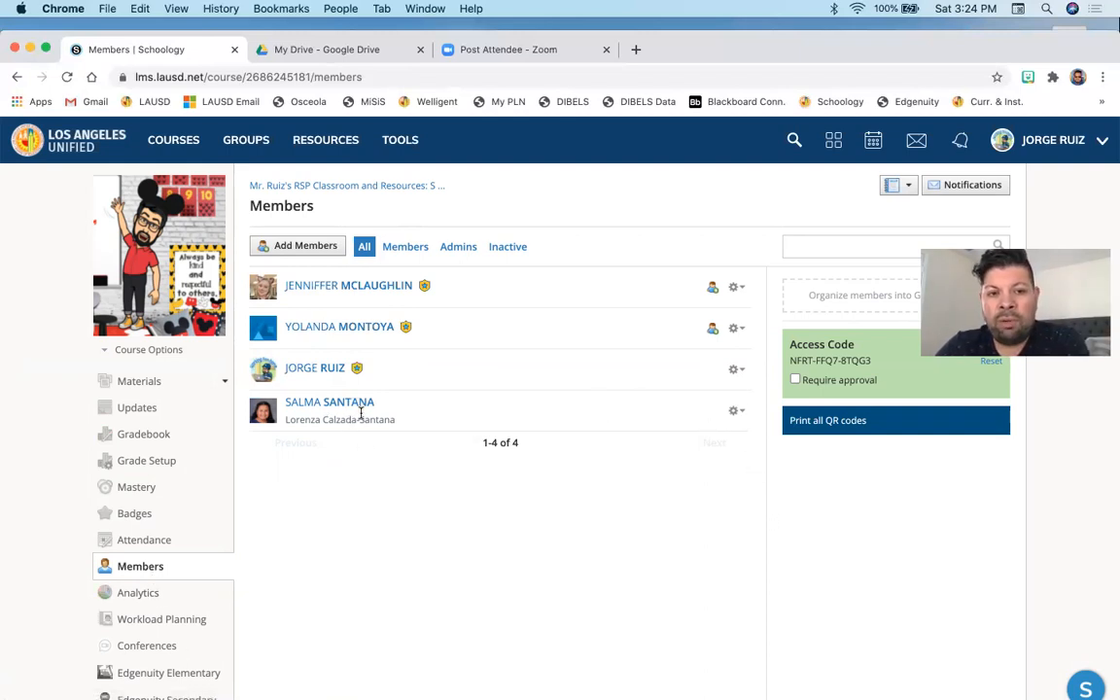
- Open the student member's options to show the Unenroll choice without applying it
left_click(736, 410)
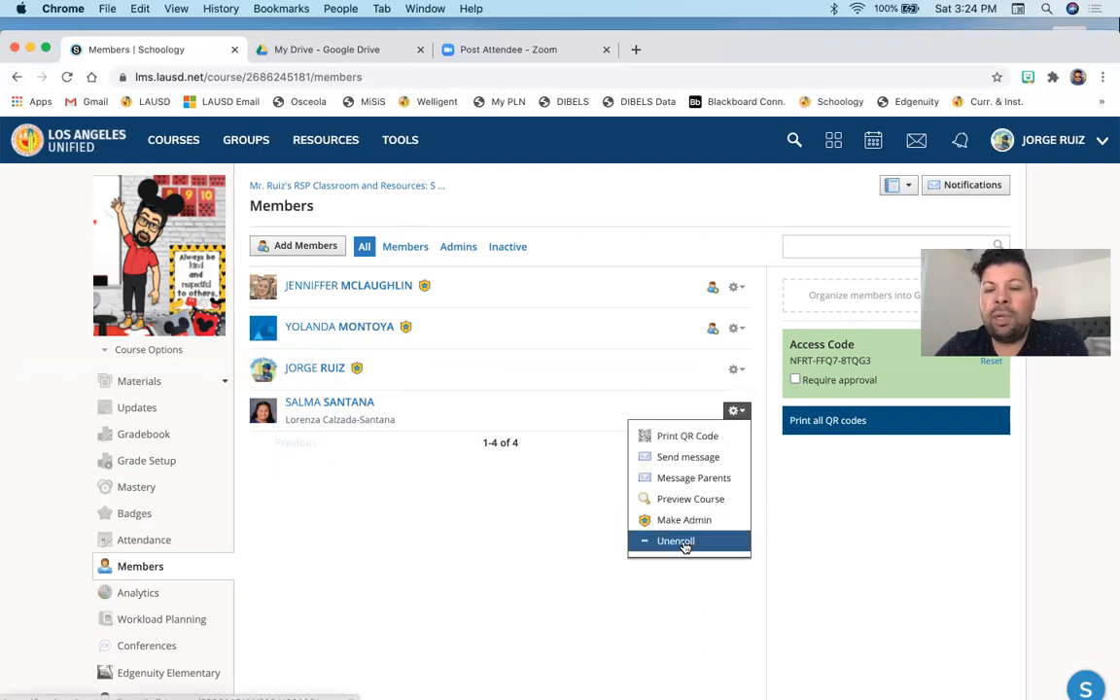
left_click(506, 525)
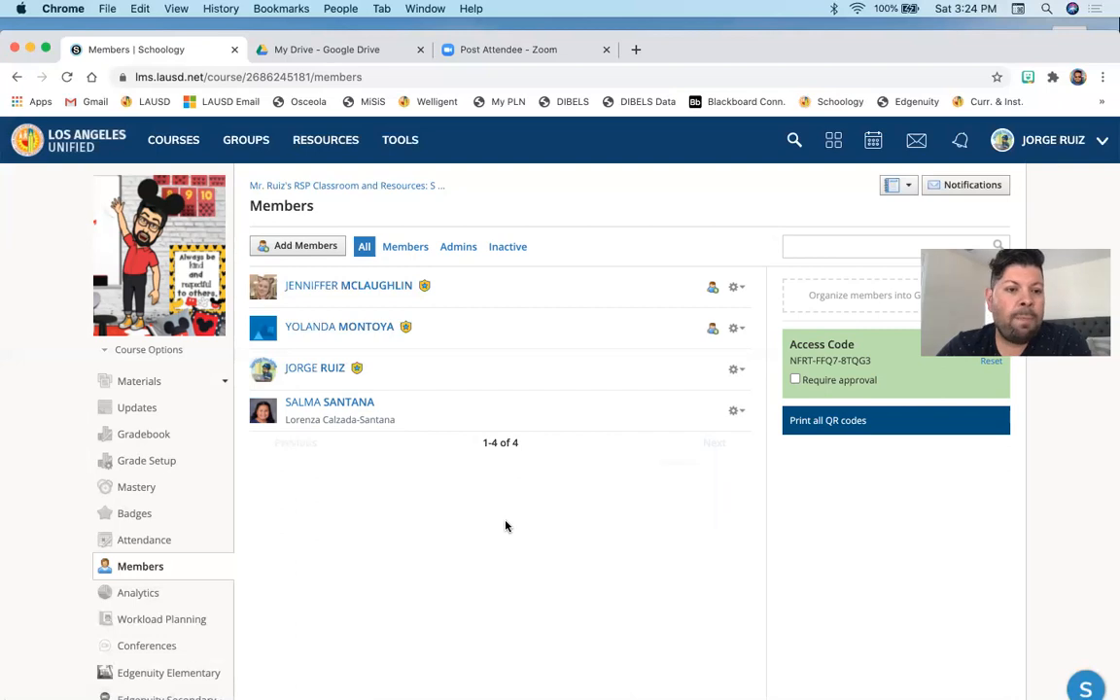
scroll(506, 526, "down", 2)
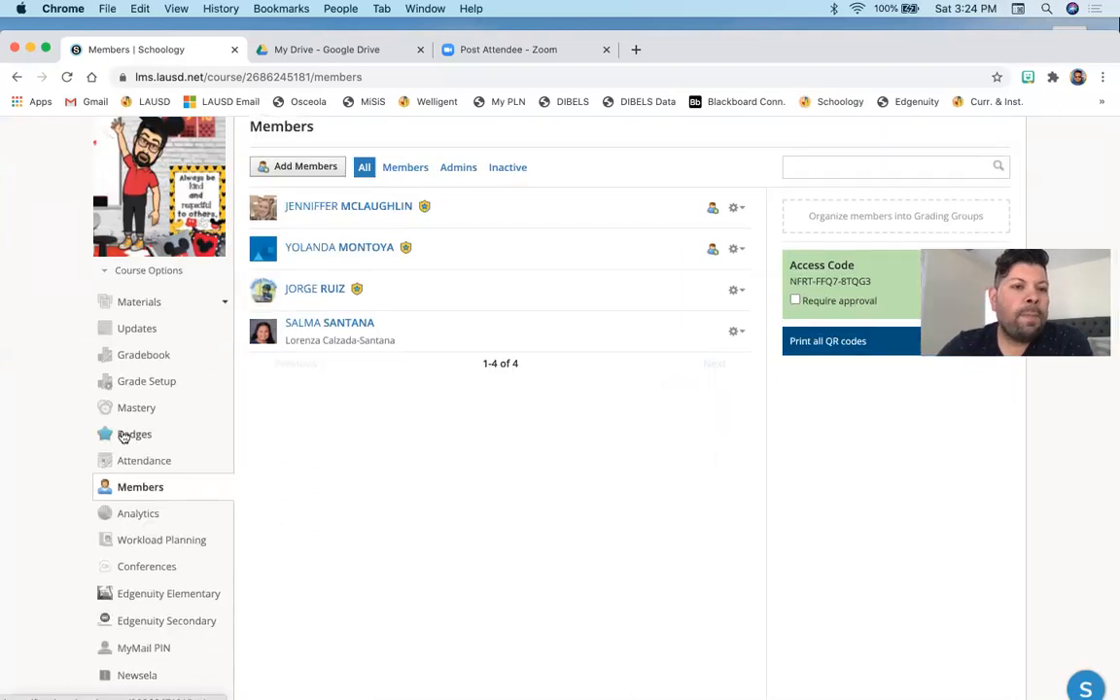
- Open the LMS App Center from the apps menu
scroll(122, 435, "down", 3)
scroll(122, 435, "down", 6)
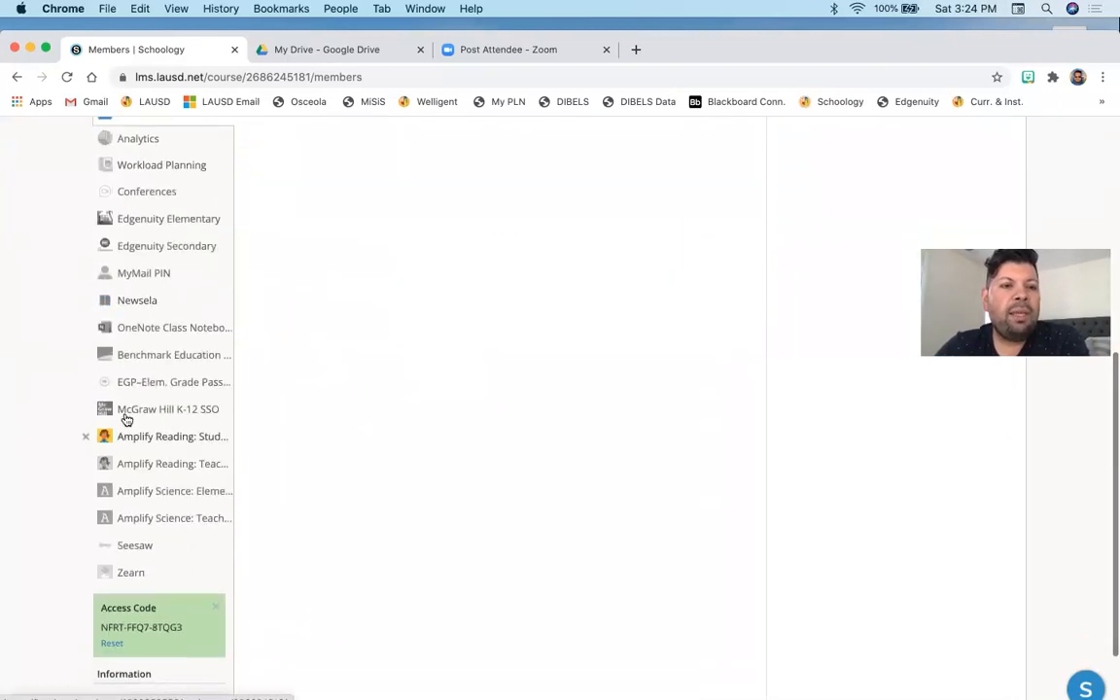
scroll(127, 416, "down", 2)
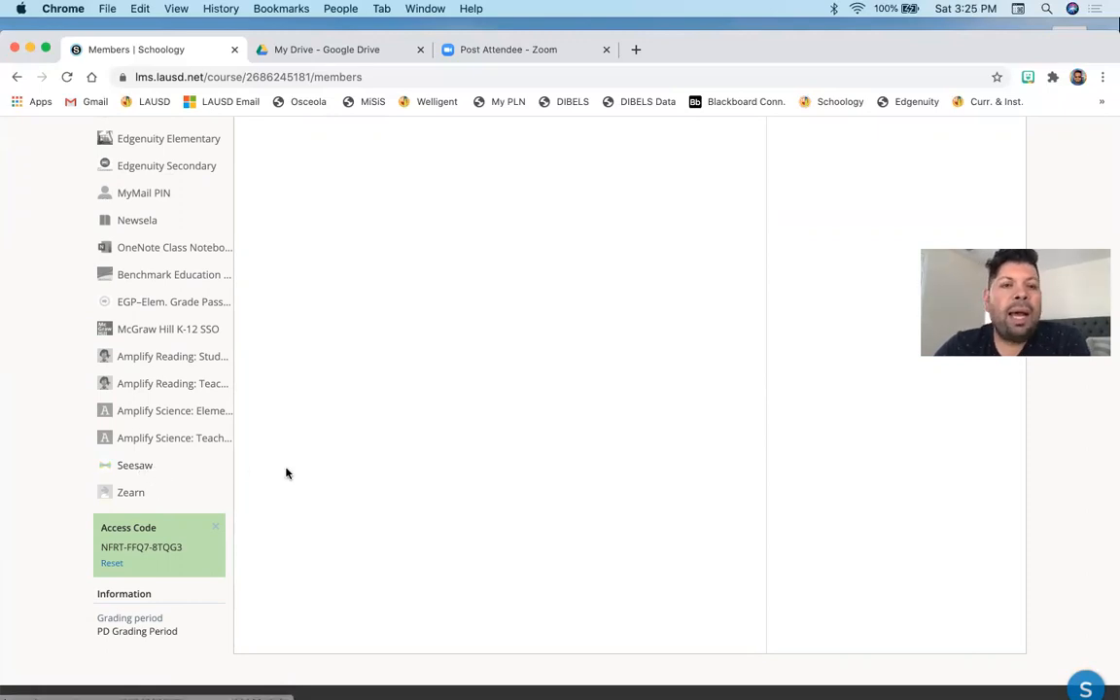
scroll(284, 469, "up", 1)
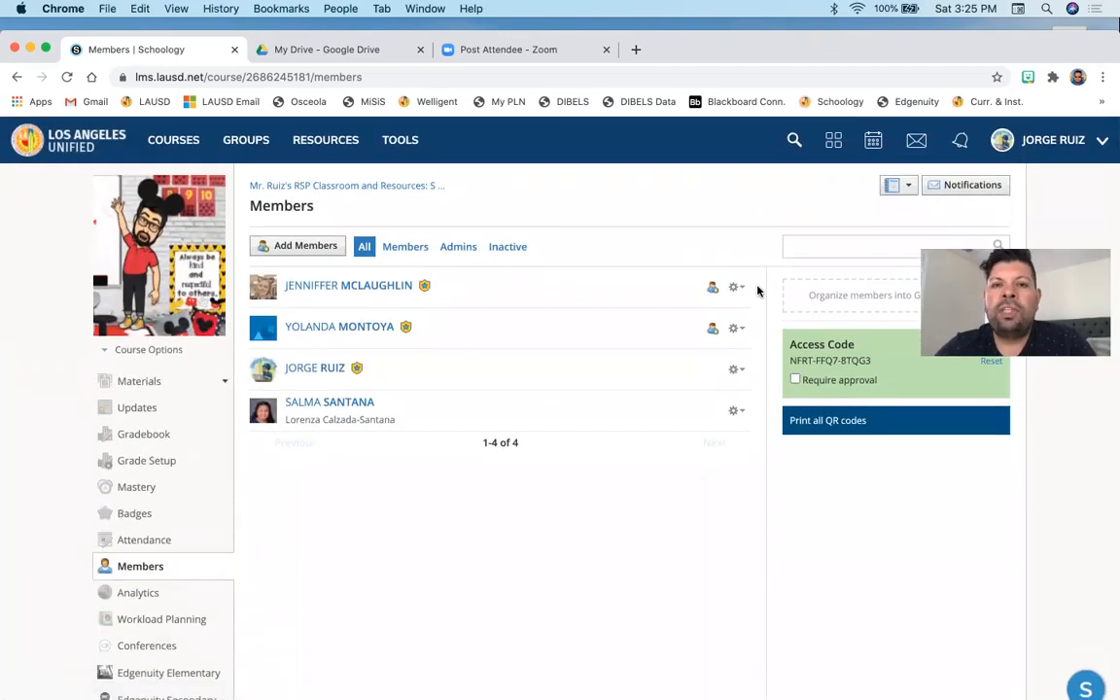
left_click(832, 146)
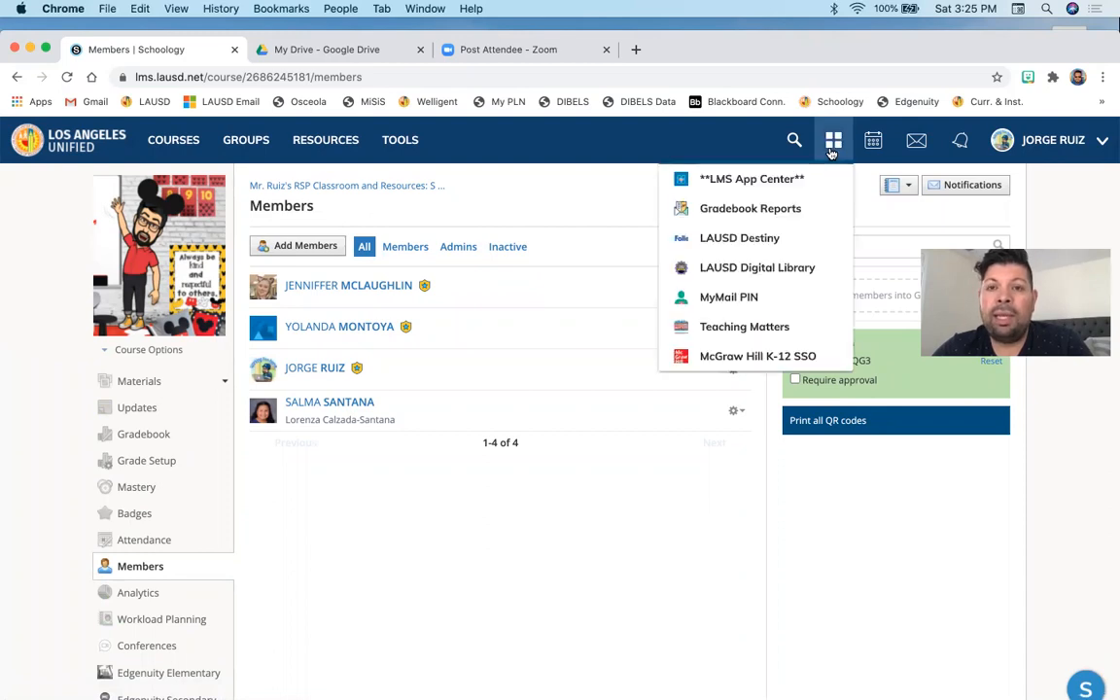
left_click(754, 185)
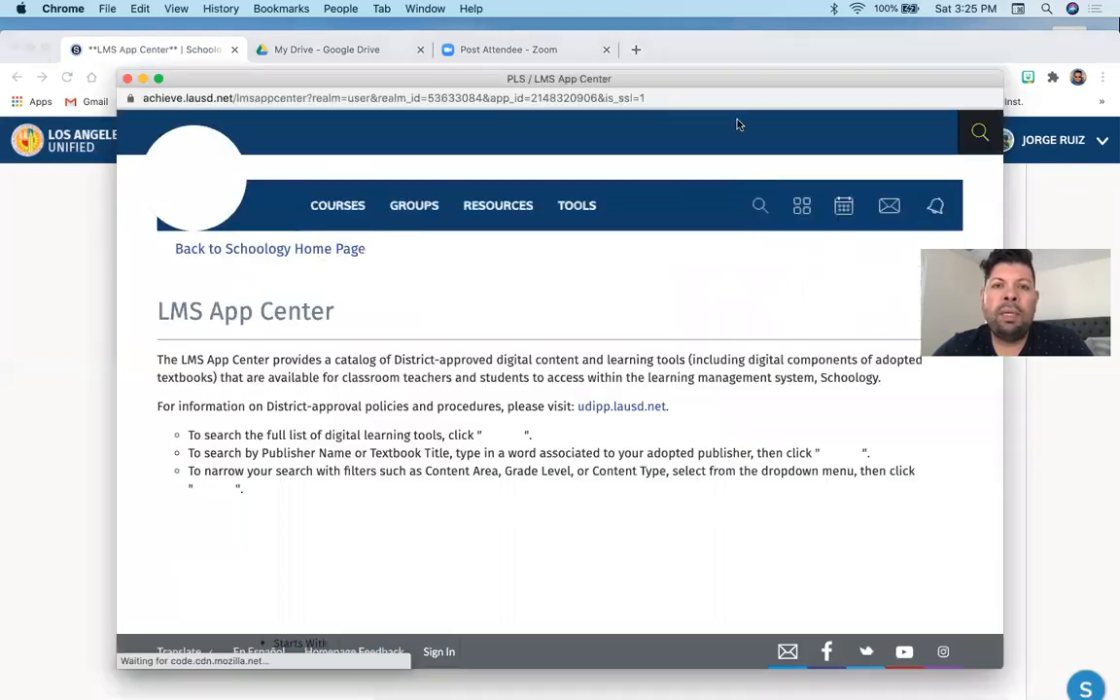
- Search the App Center by publisher name for Seesaw
scroll(594, 422, "down", 4)
scroll(594, 422, "down", 2)
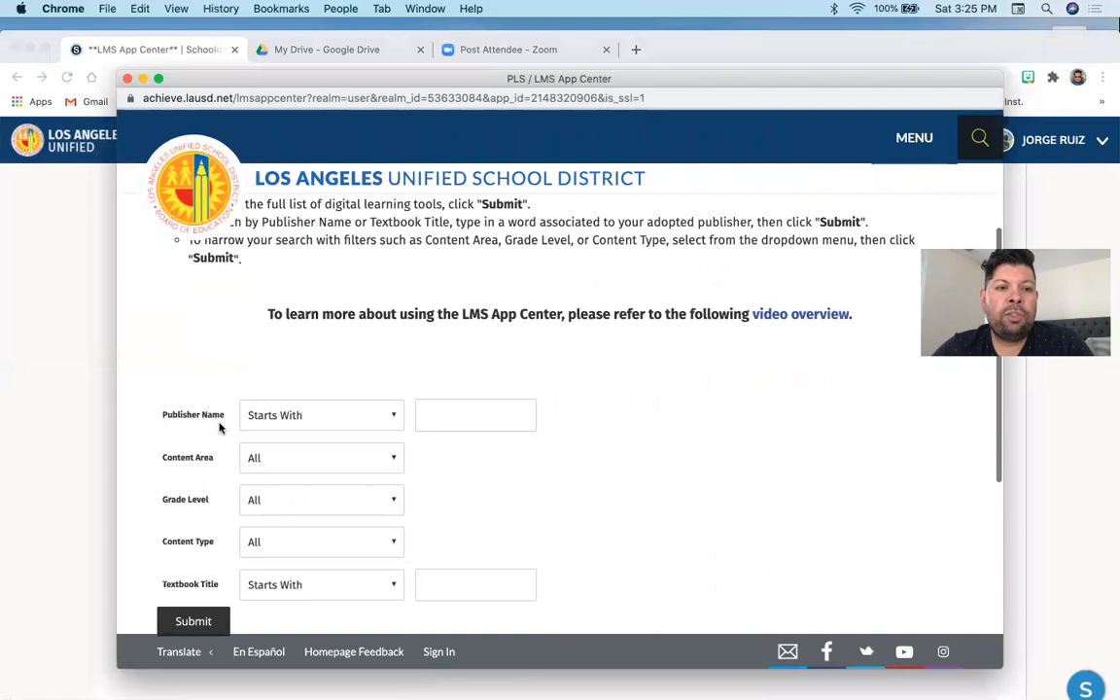
left_click(434, 408)
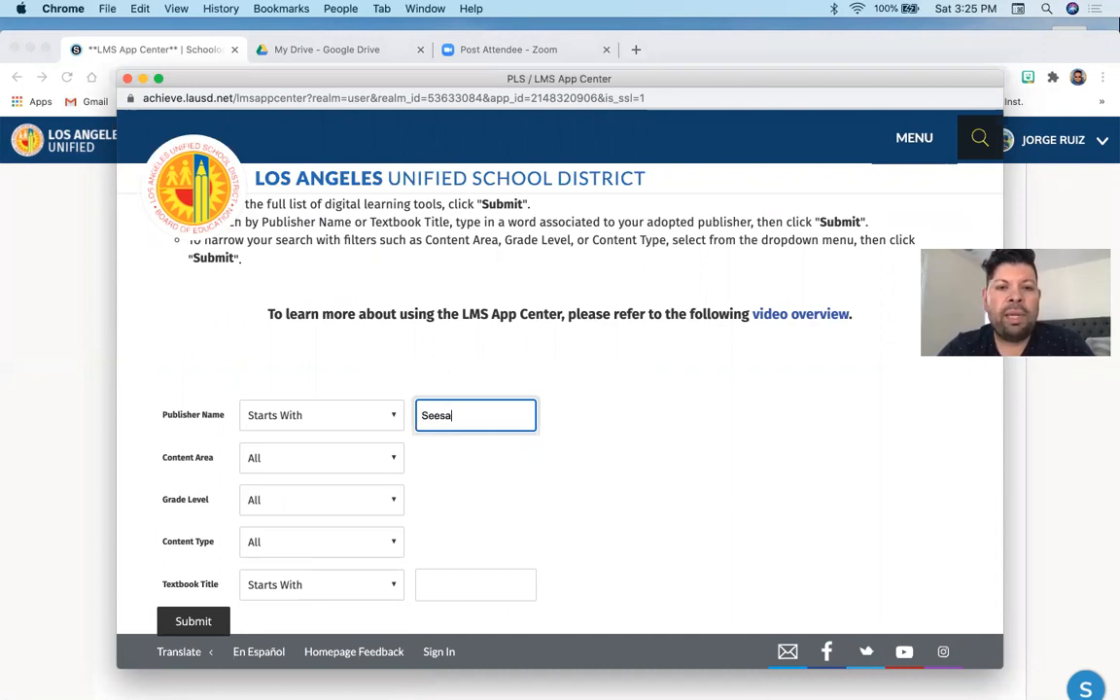
scroll(550, 487, "down", 4)
left_click(194, 439)
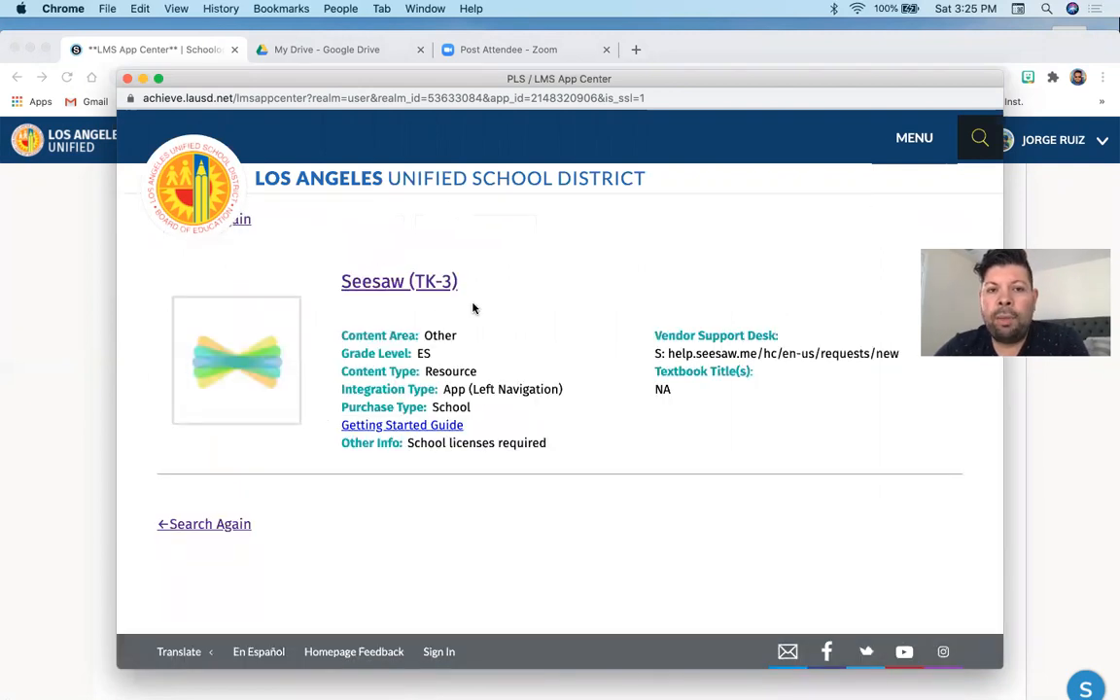
- Install the Seesaw (TK-3) LTI app, agreeing to the terms, into the Mr. Ruiz's RSP Classroom and Resources: Section 1 course
left_click(434, 282)
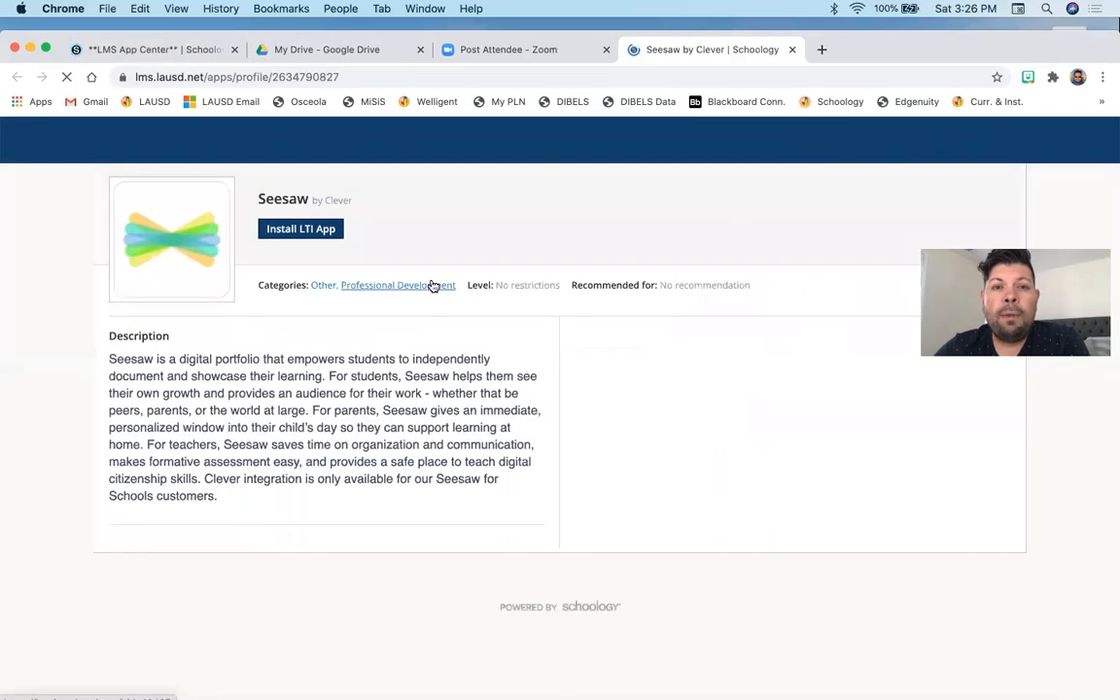
left_click(296, 231)
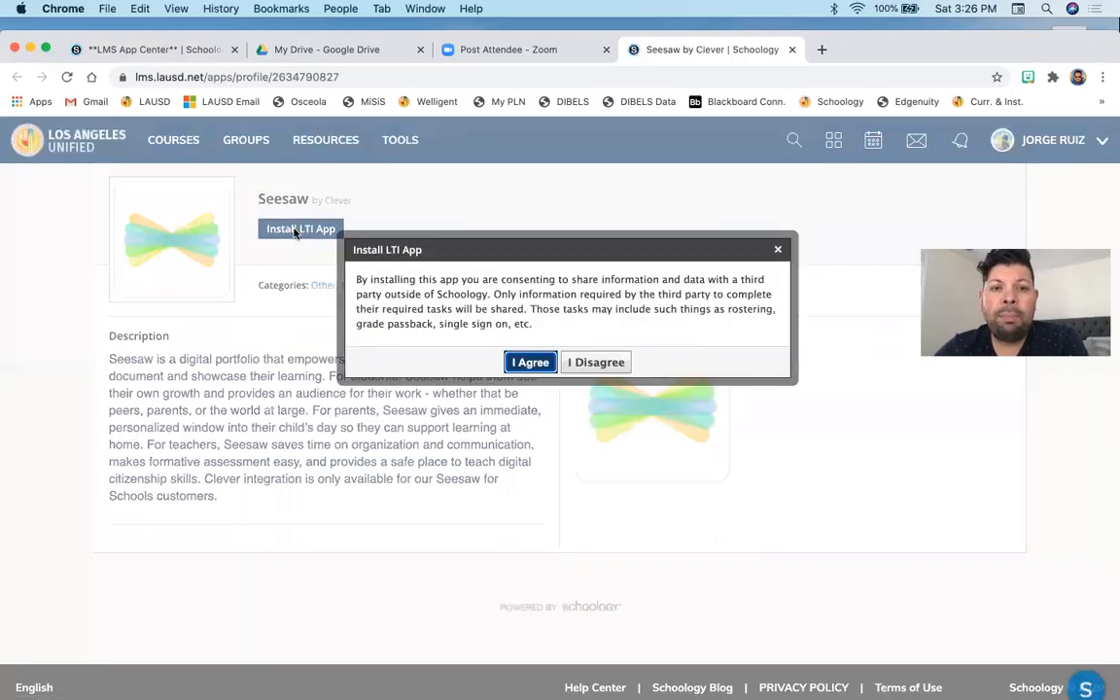
left_click(529, 363)
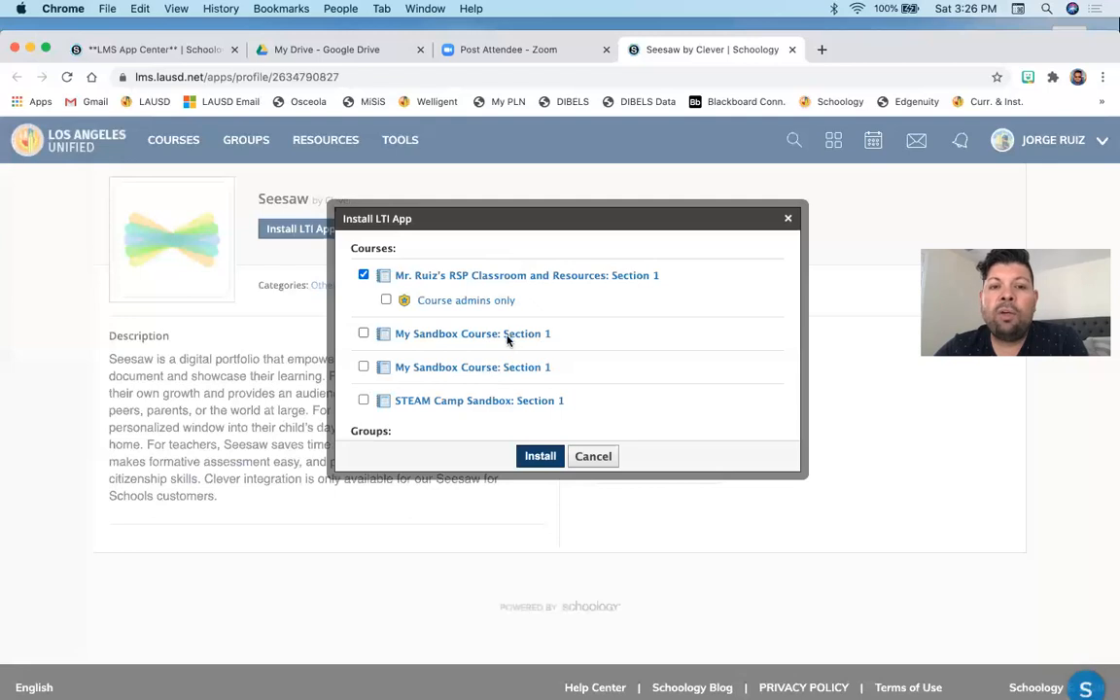
left_click(362, 276)
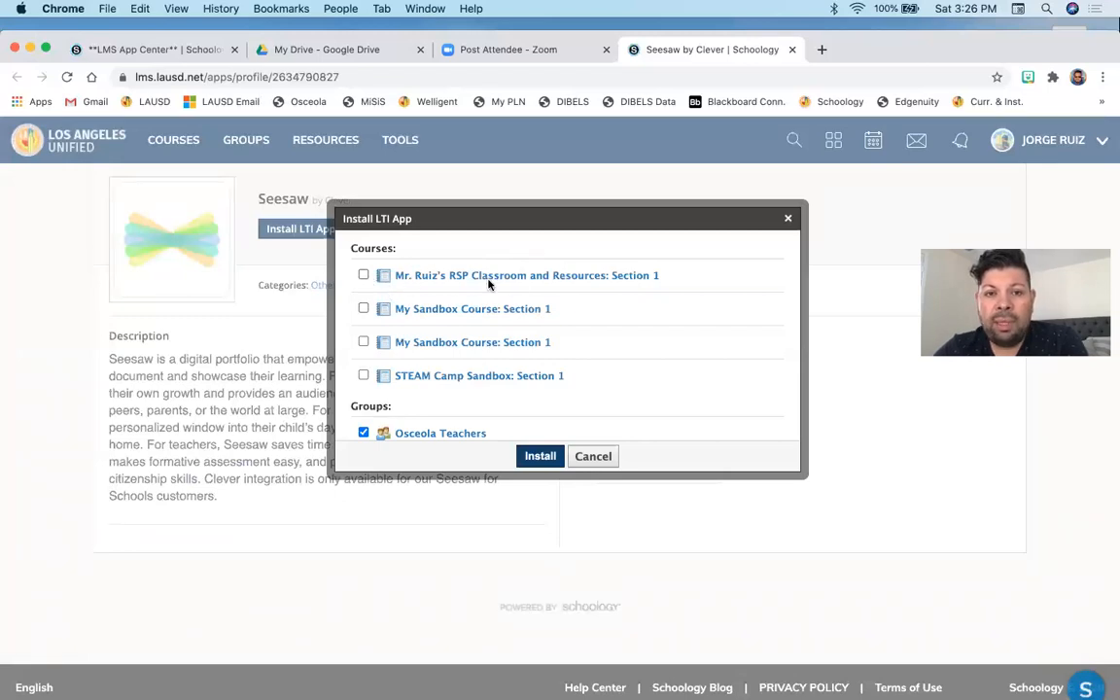
left_click(363, 277)
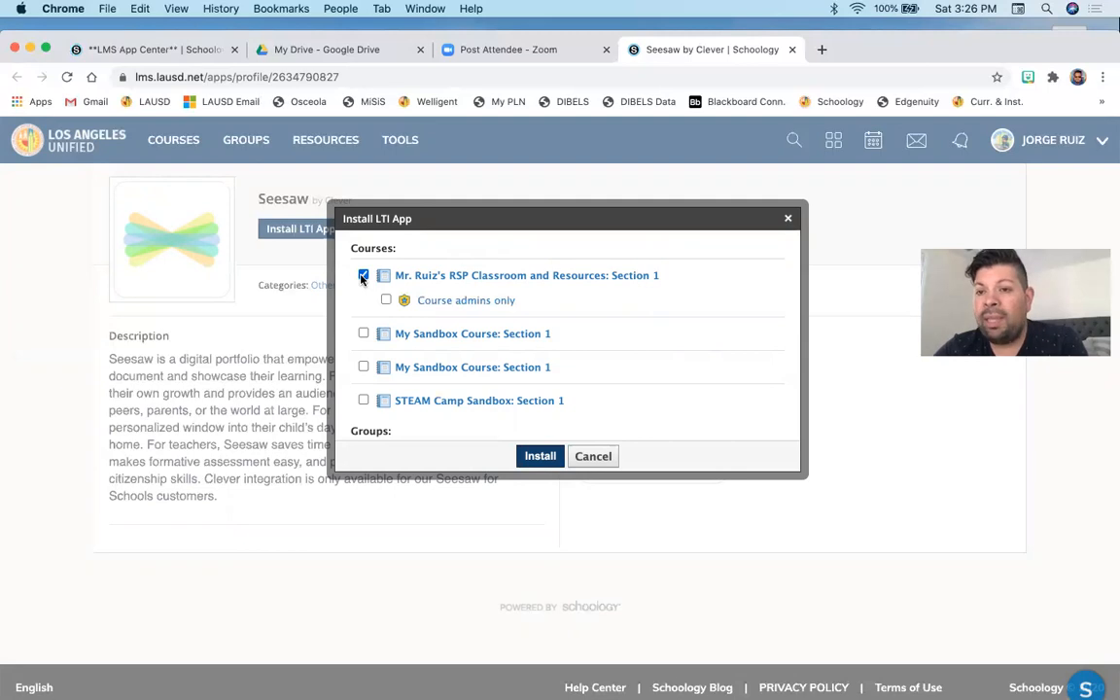
left_click(540, 455)
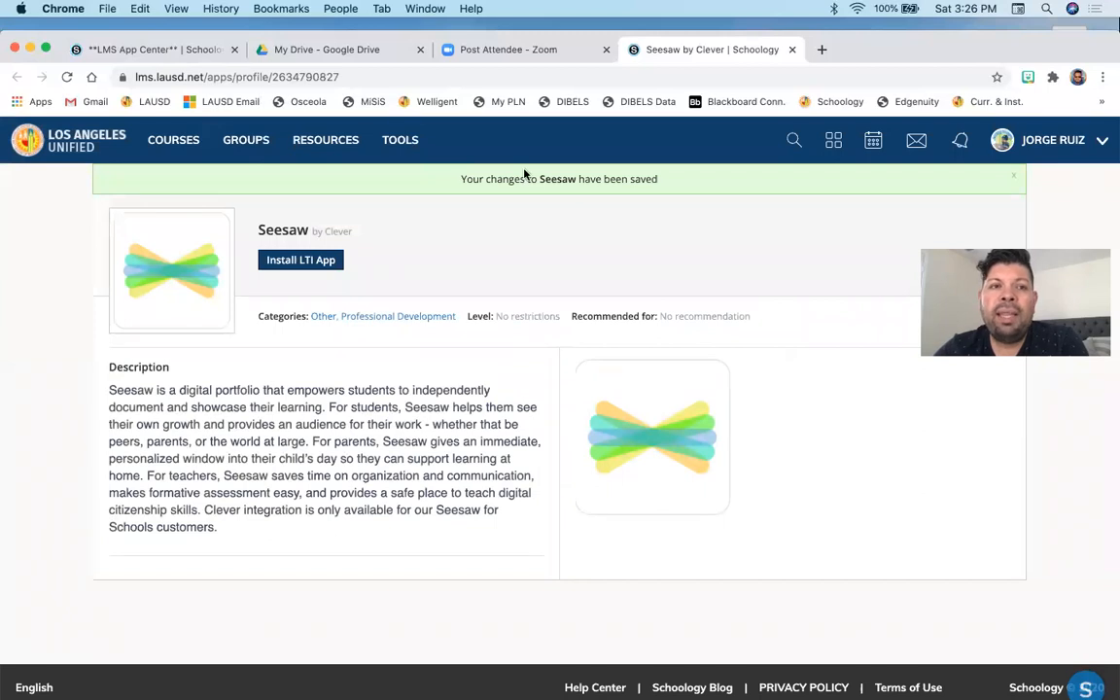
- Open the RSP Classroom course and launch Seesaw from its course navigation
left_click(173, 139)
left_click(898, 243)
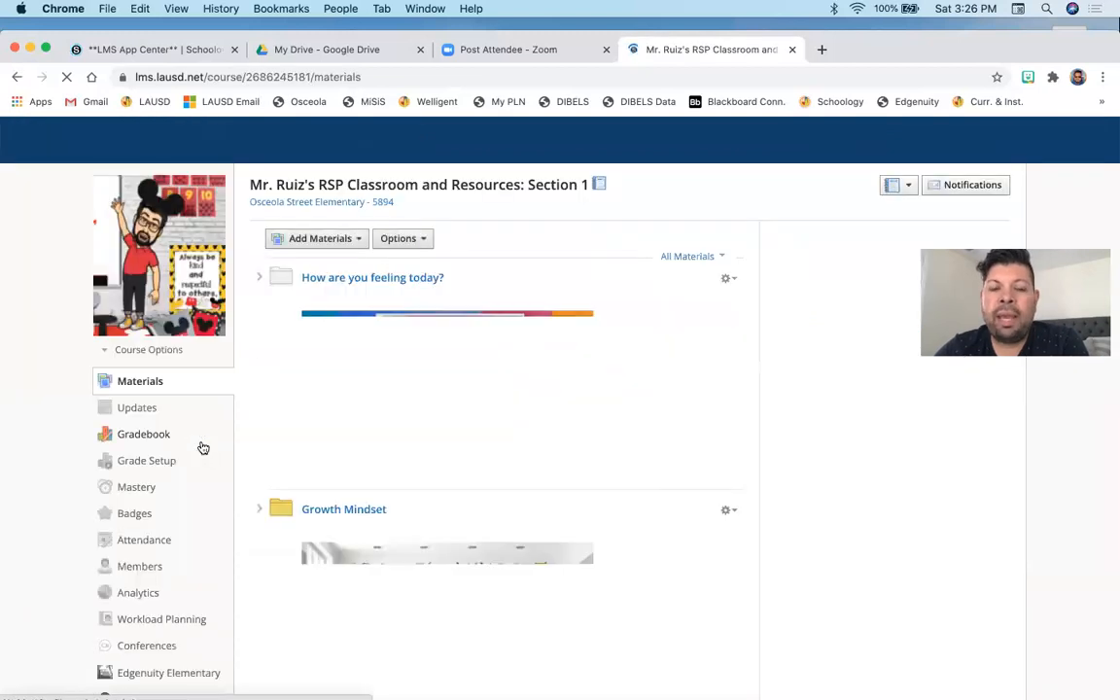
scroll(200, 447, "down", 10)
scroll(202, 446, "up", 4)
scroll(200, 448, "up", 2)
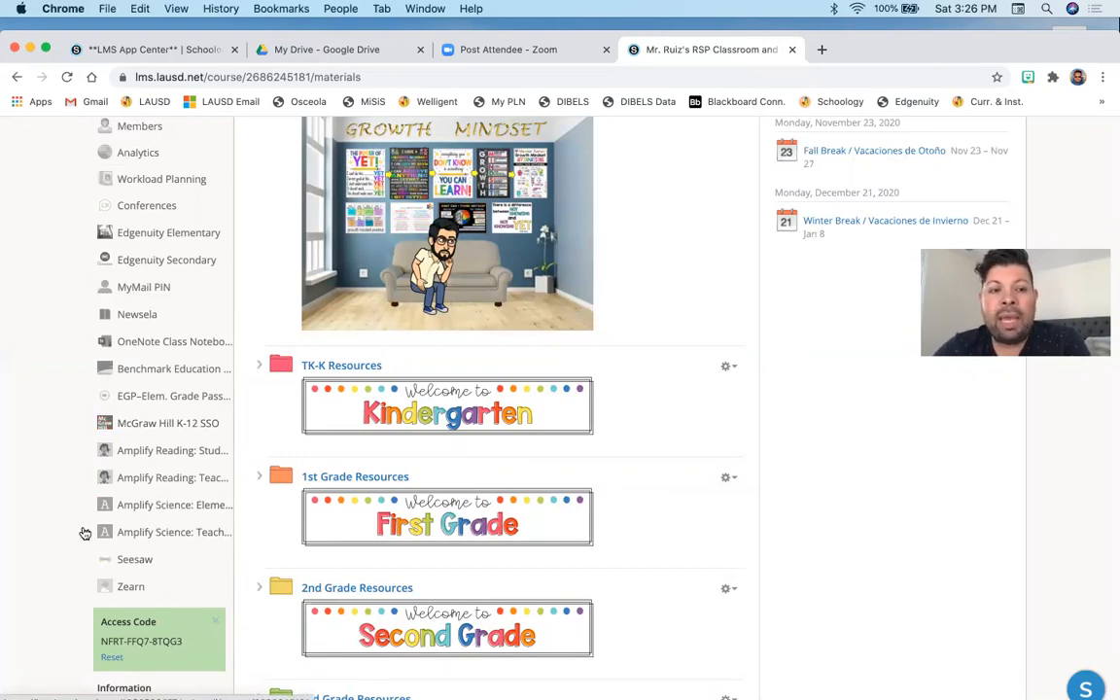
scroll(84, 532, "up", 3)
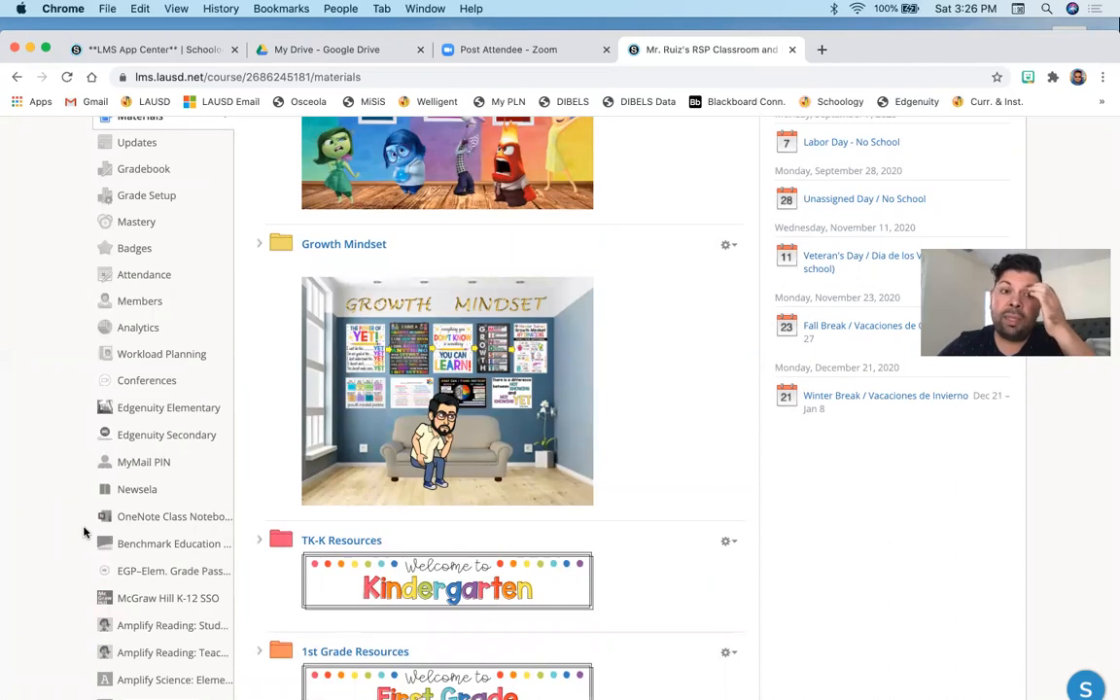
scroll(84, 532, "up", 5)
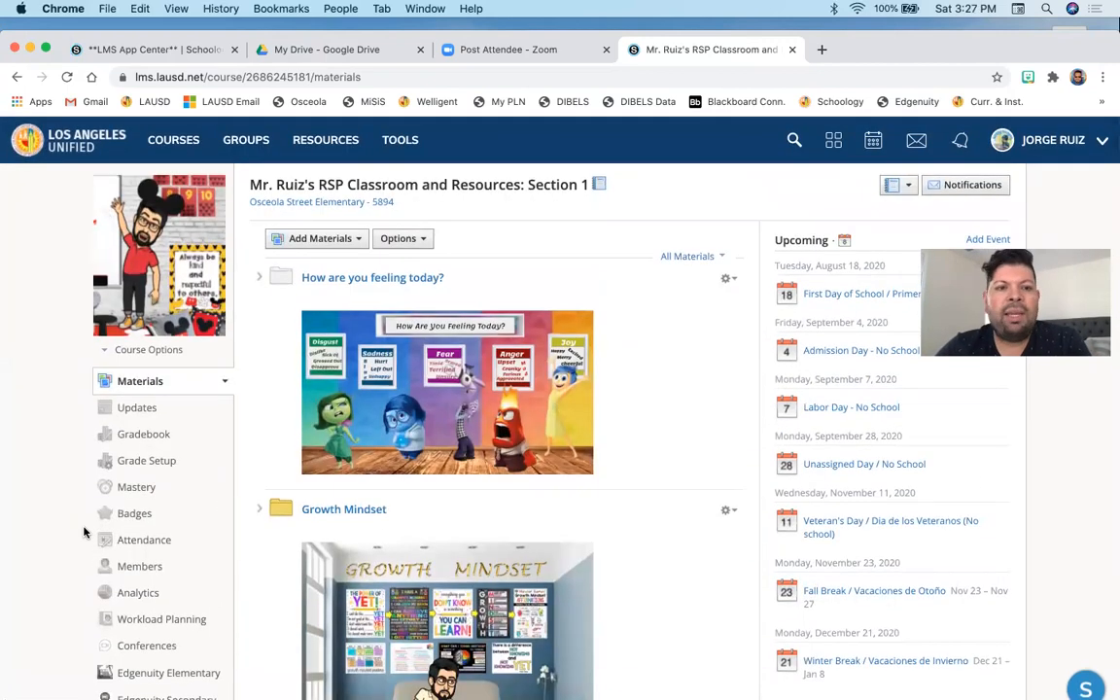
scroll(84, 532, "down", 10)
scroll(84, 533, "up", 5)
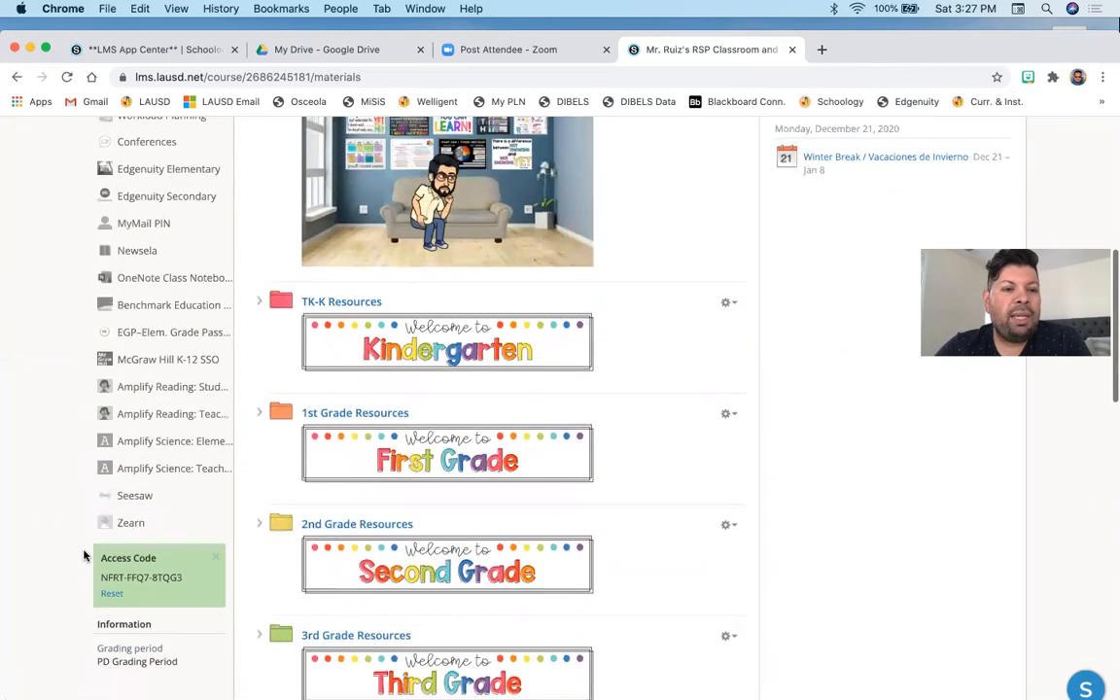
left_click(142, 597)
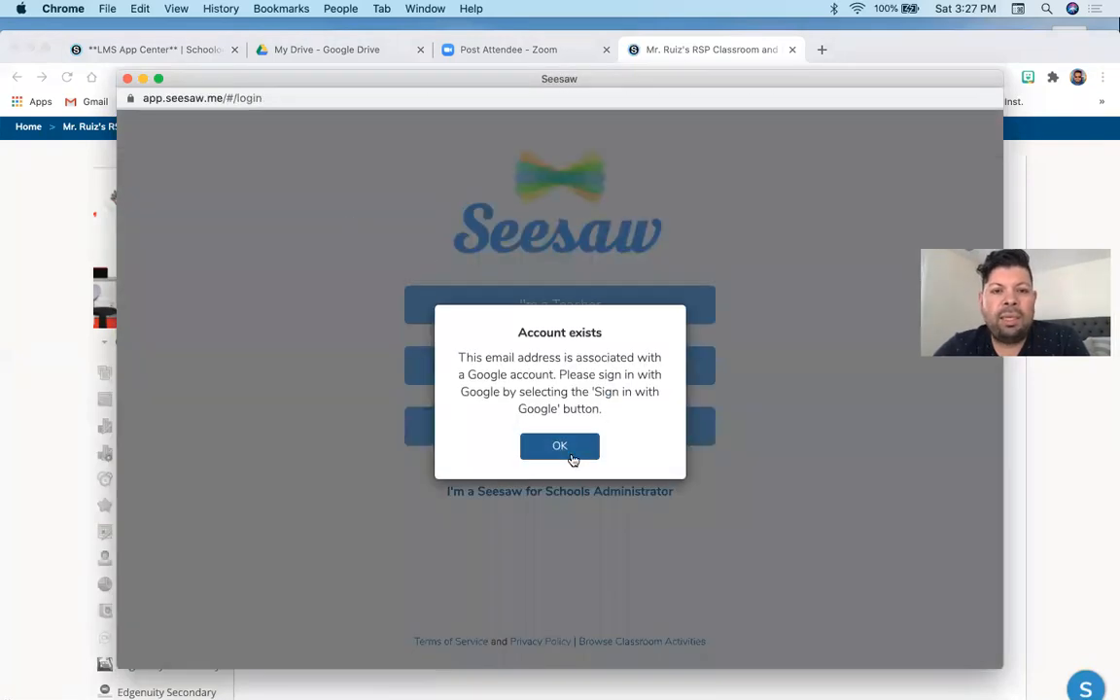
- Sign in to Seesaw as a teacher with Google, choosing the district school account
left_click(573, 446)
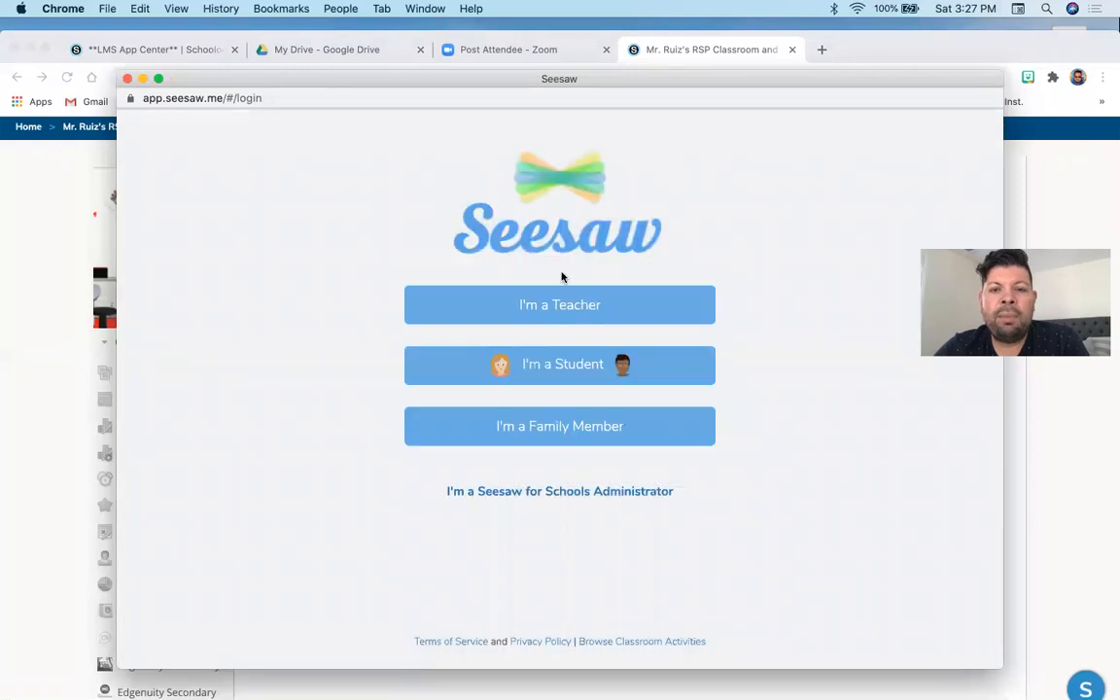
left_click(555, 304)
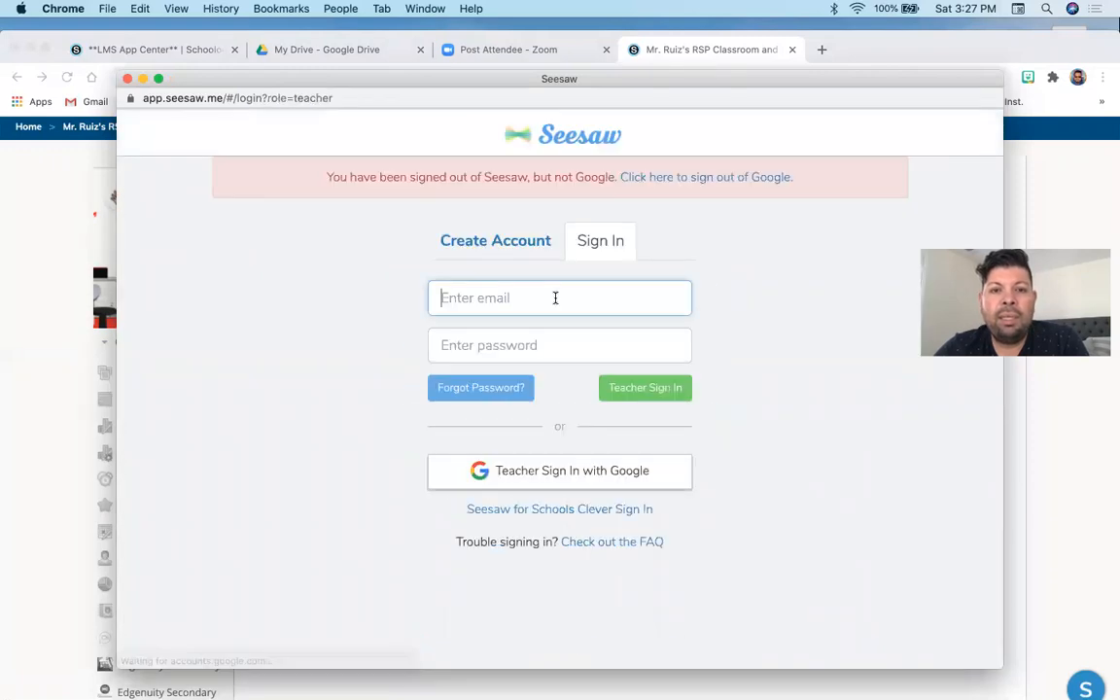
left_click(576, 481)
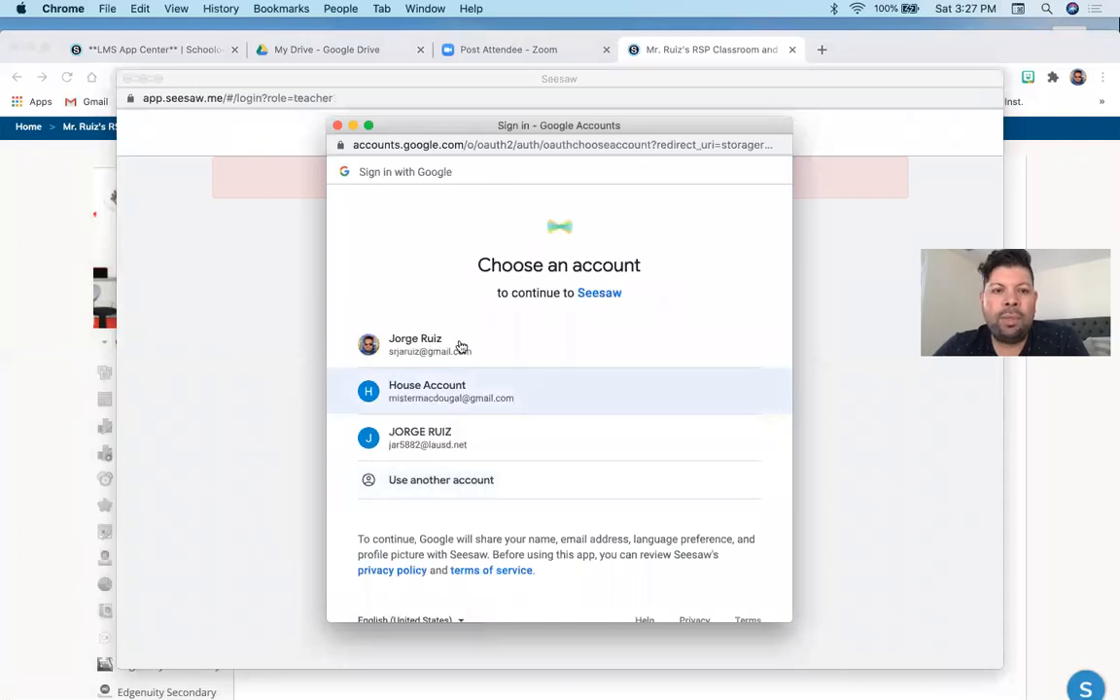
left_click(451, 448)
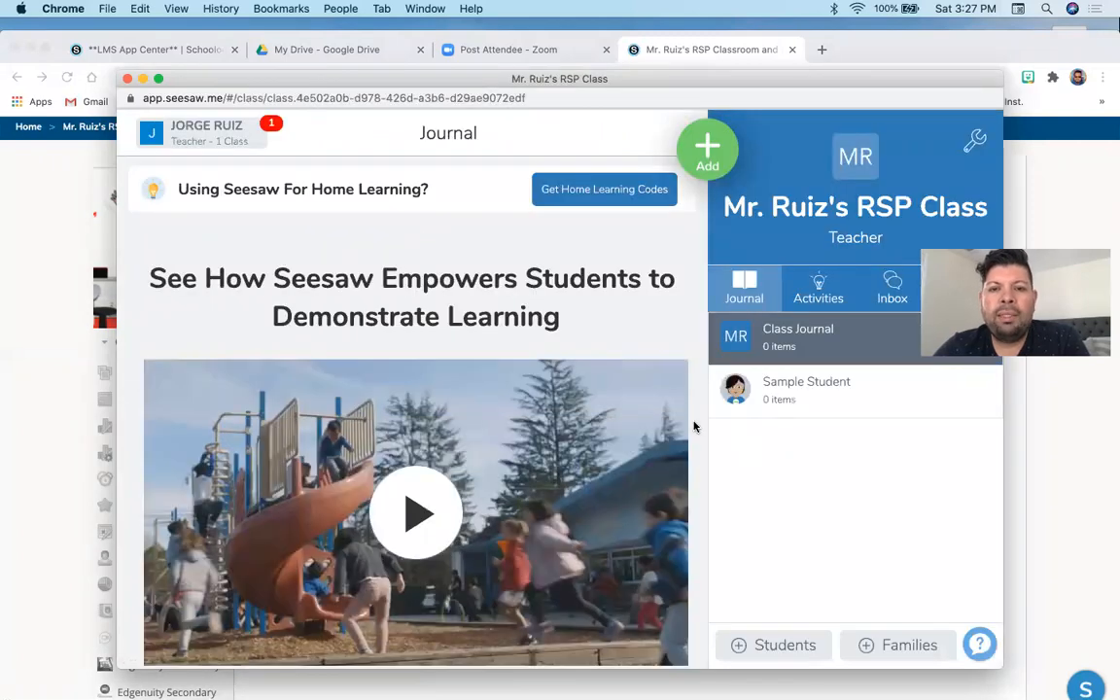
- Close the Seesaw window and return to the course Materials page
scroll(695, 424, "down", 1)
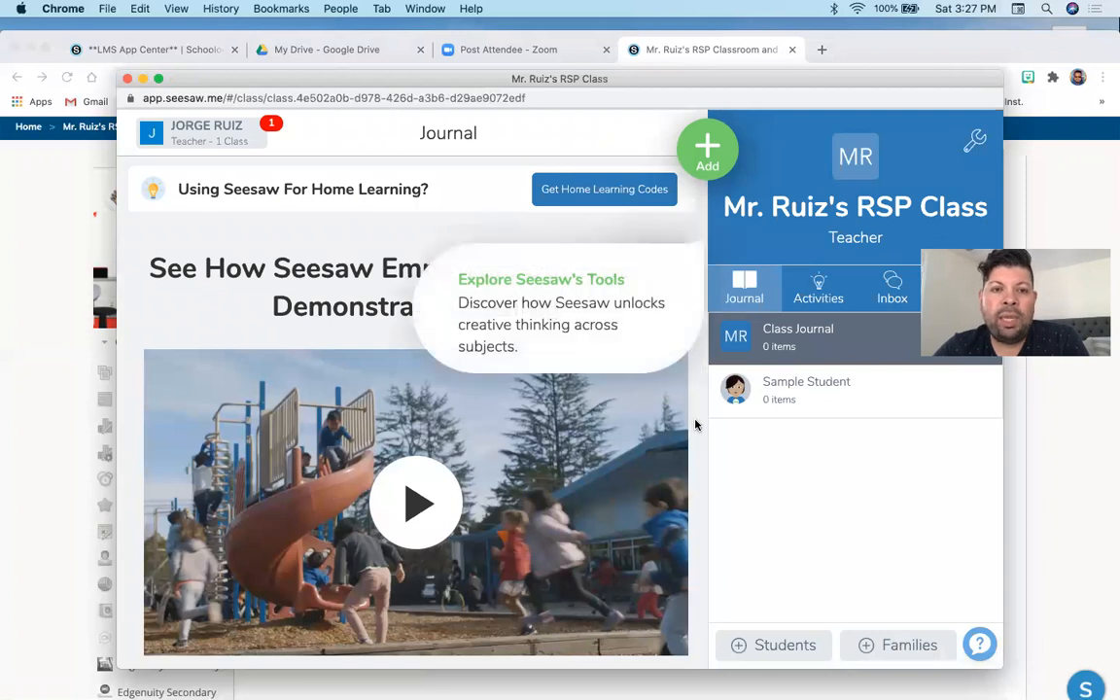
scroll(694, 425, "up", 1)
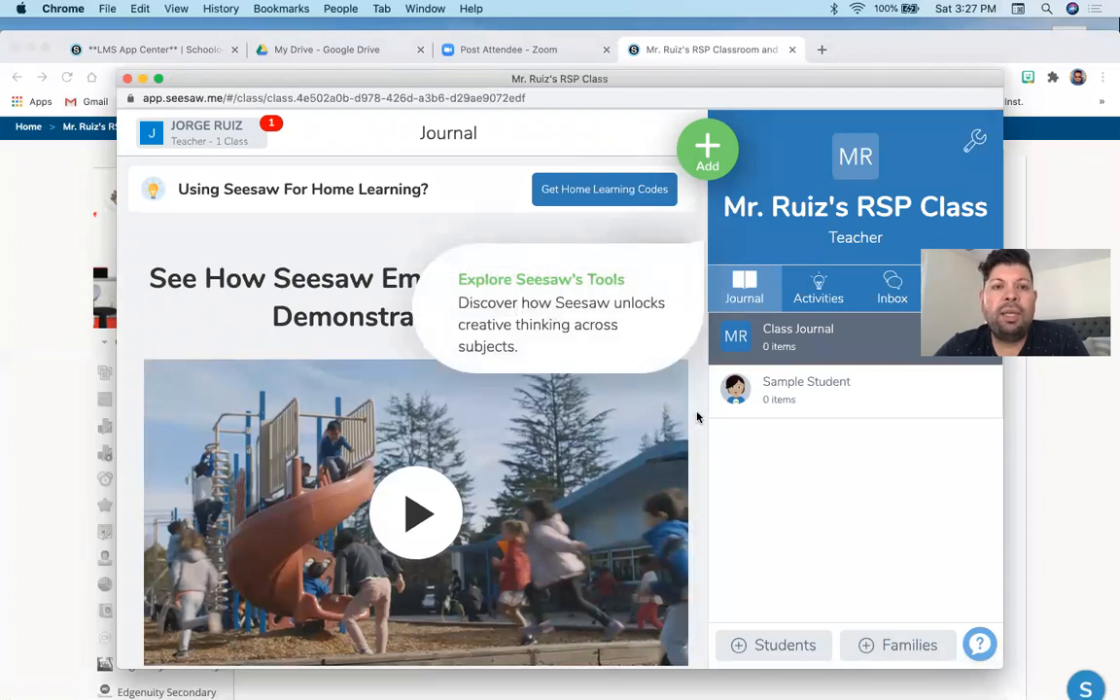
left_click(126, 79)
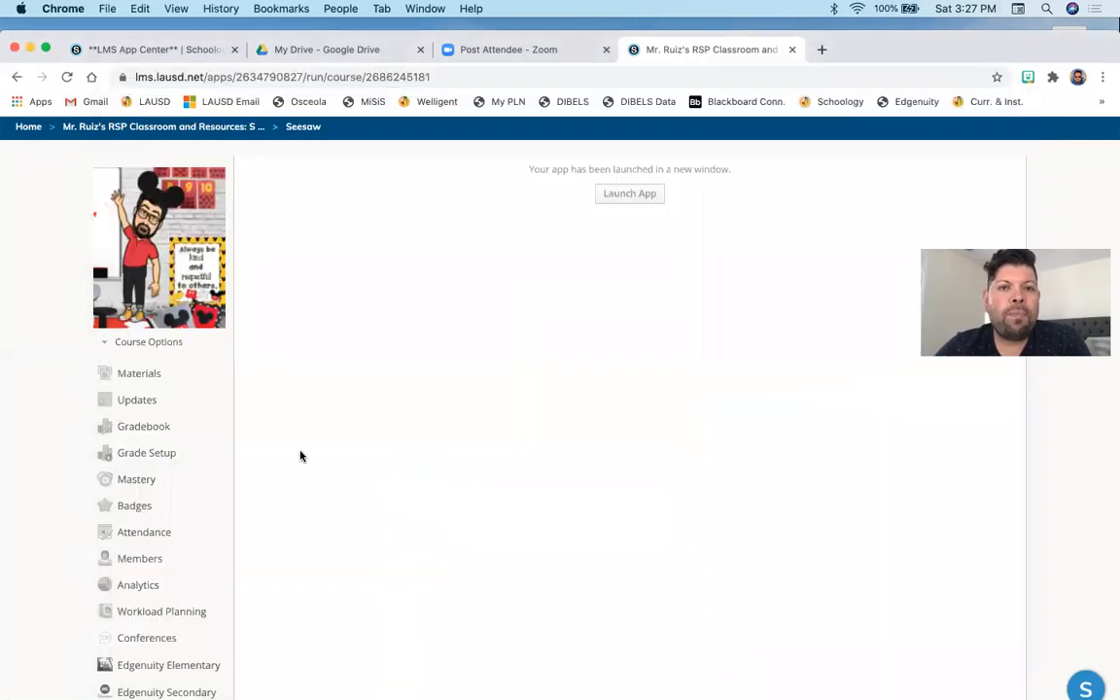
left_click(139, 374)
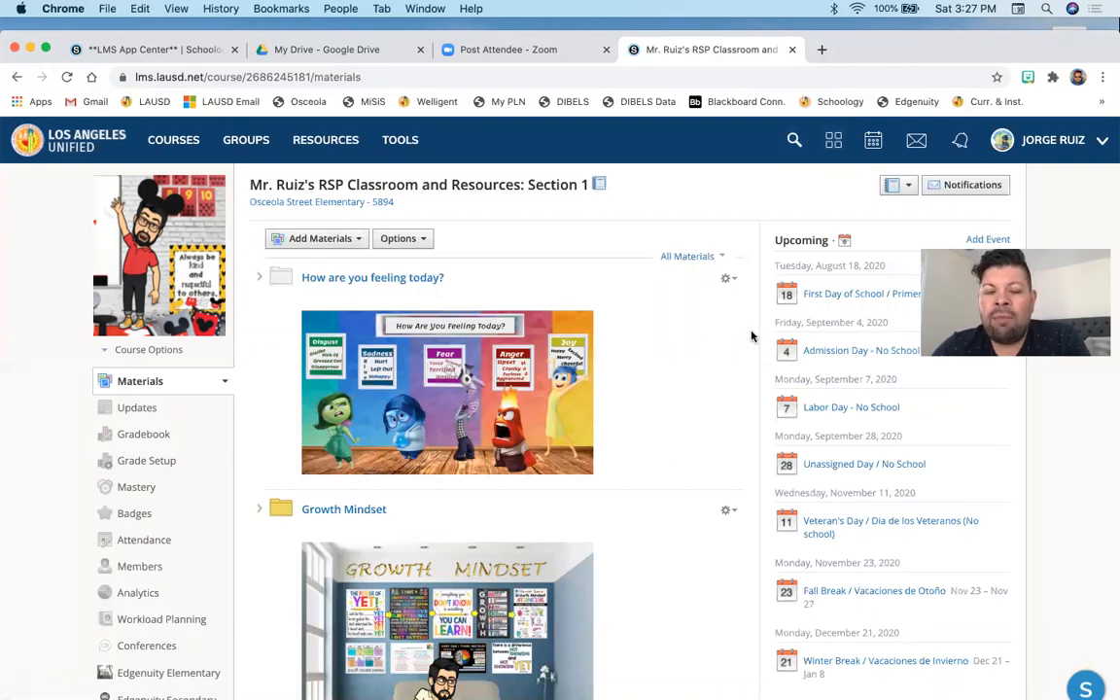
scroll(533, 540, "down", 3)
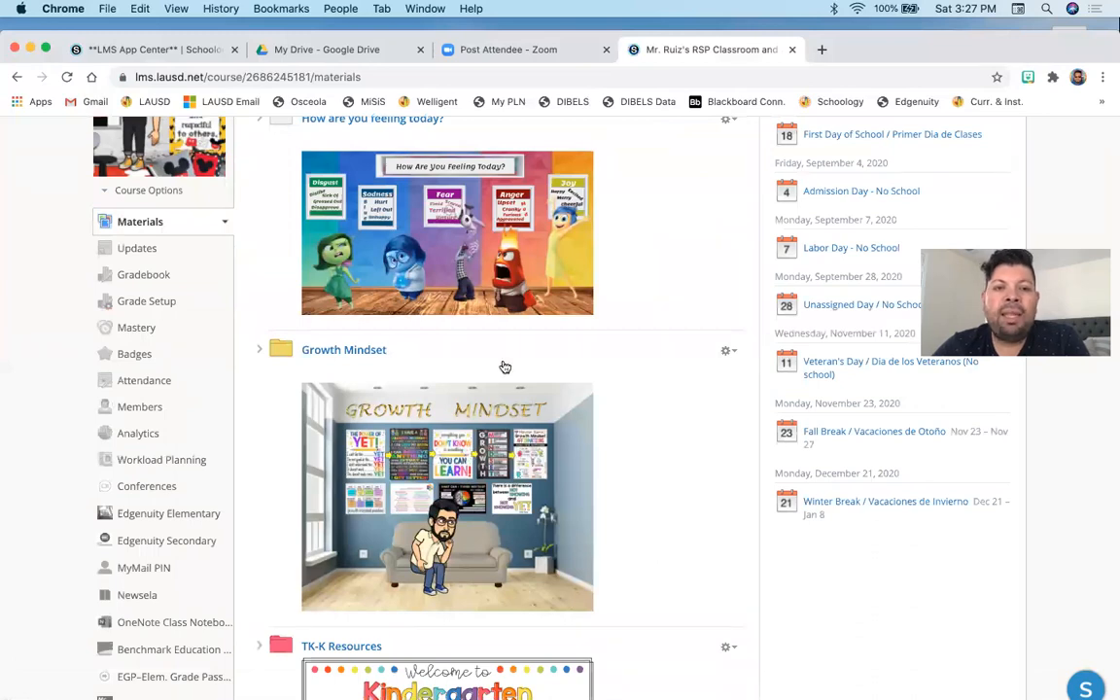
scroll(715, 477, "down", 2)
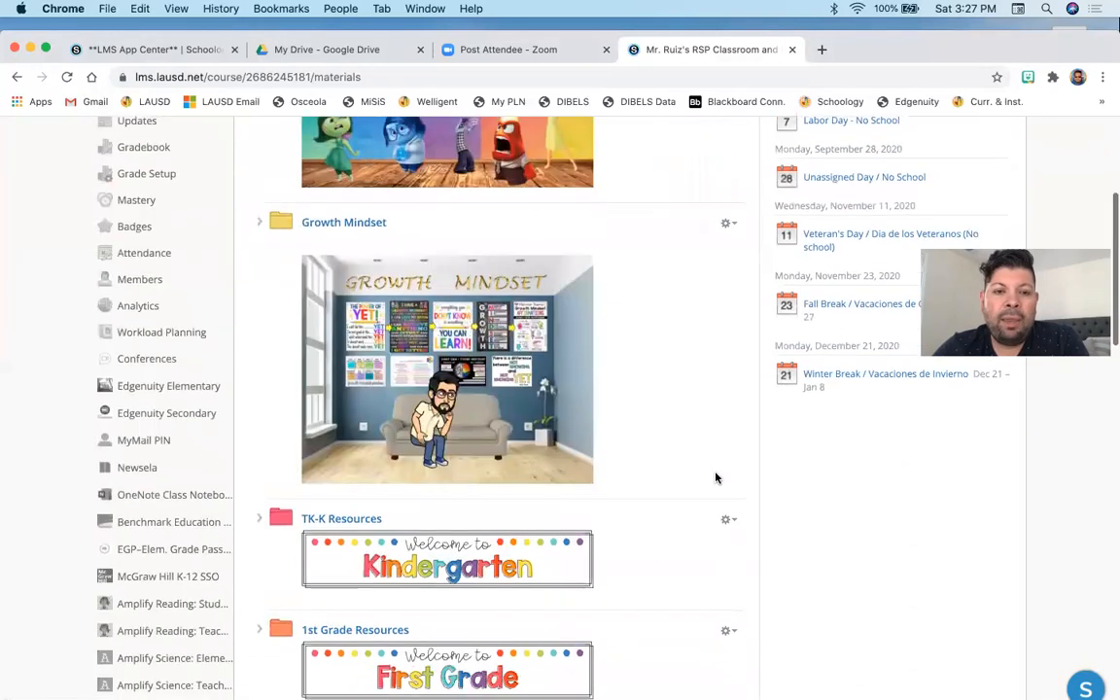
scroll(715, 477, "up", 5)
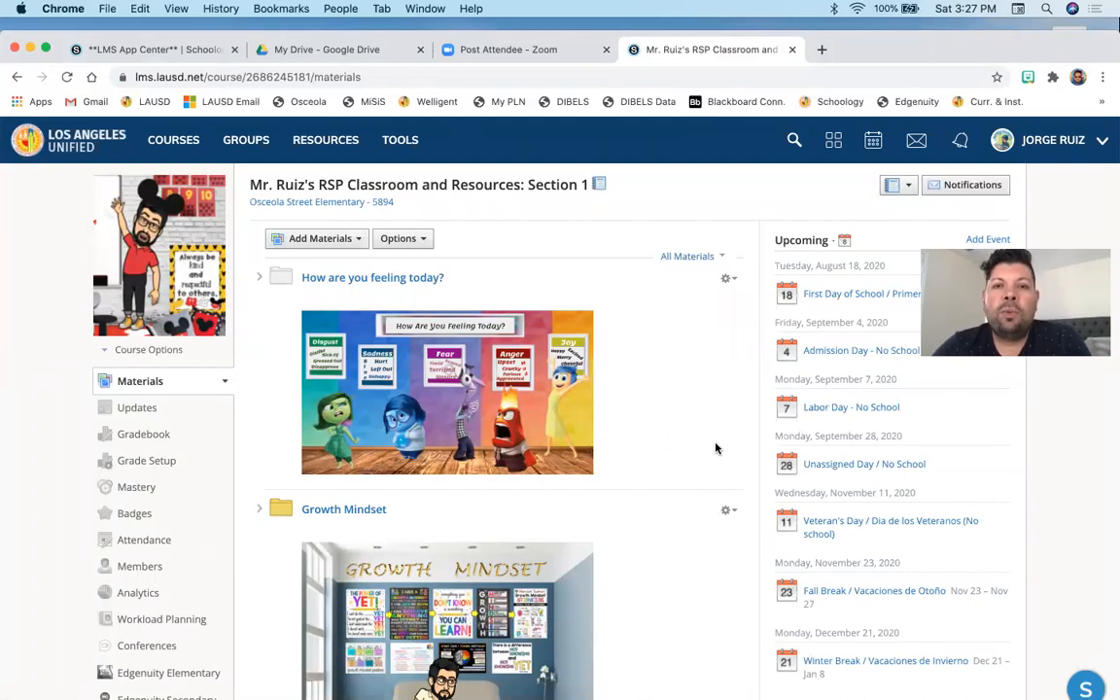
- Search the LMS App Center for Google and open the Google Drive app's profile page
left_click(832, 141)
left_click(748, 180)
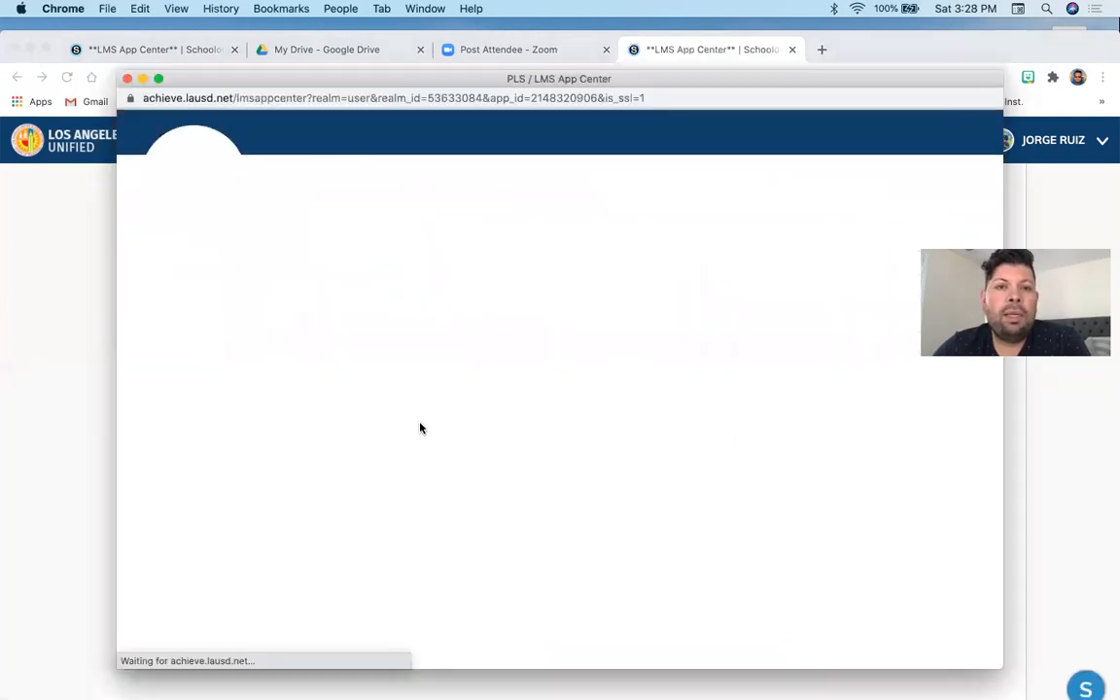
scroll(420, 427, "down", 5)
left_click(443, 467)
type("Google")
key("Return")
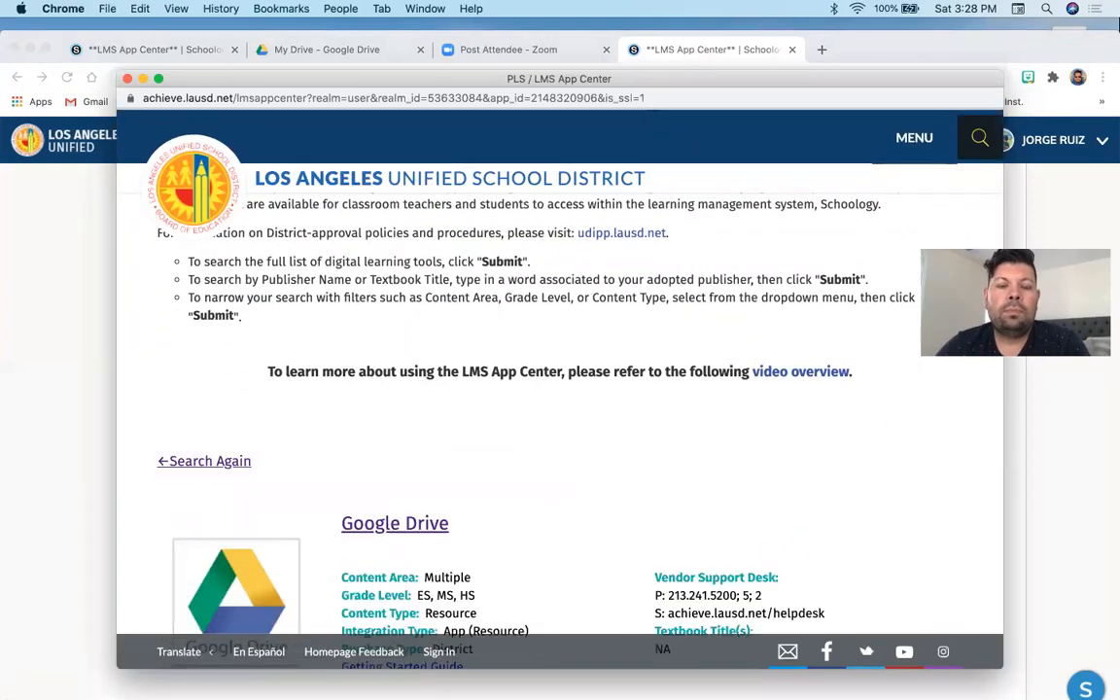
scroll(442, 403, "down", 3)
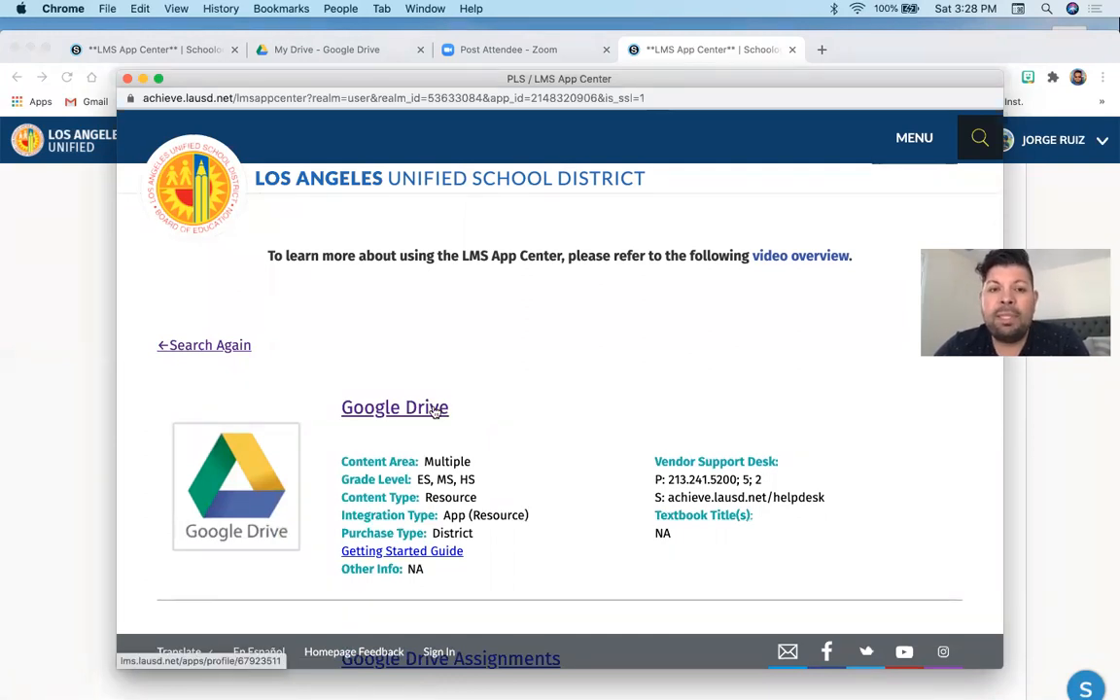
left_click(434, 410)
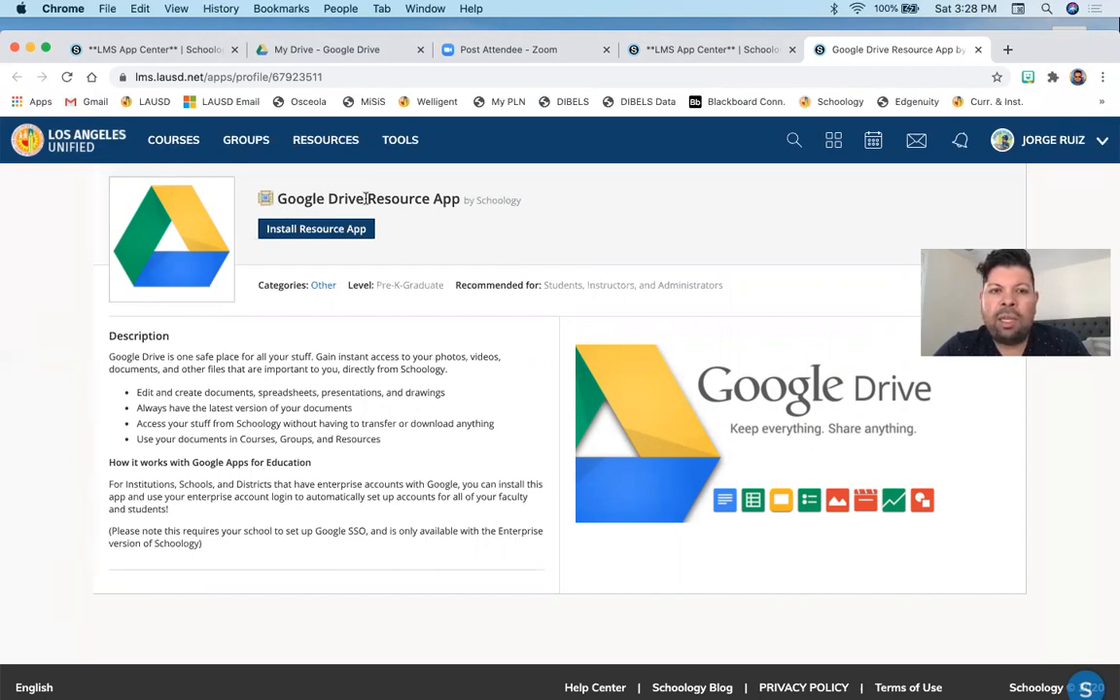
- Install the Google Drive Resource App, agreeing to the data-sharing terms and keeping Add to My Resources checked
left_click(320, 231)
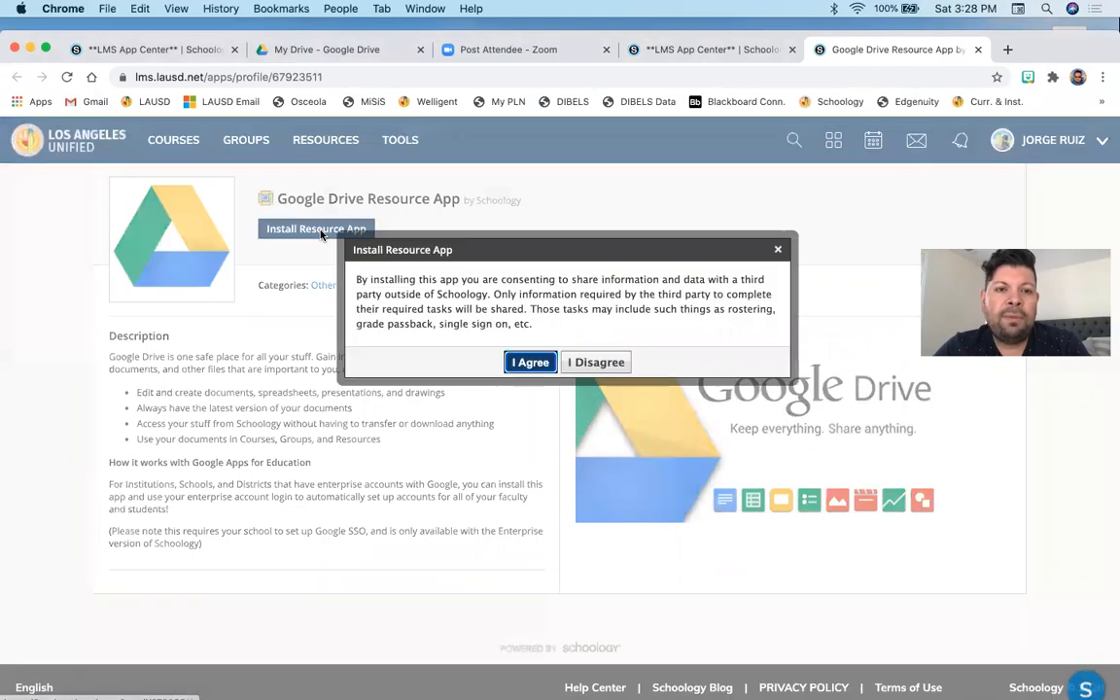
left_click(529, 362)
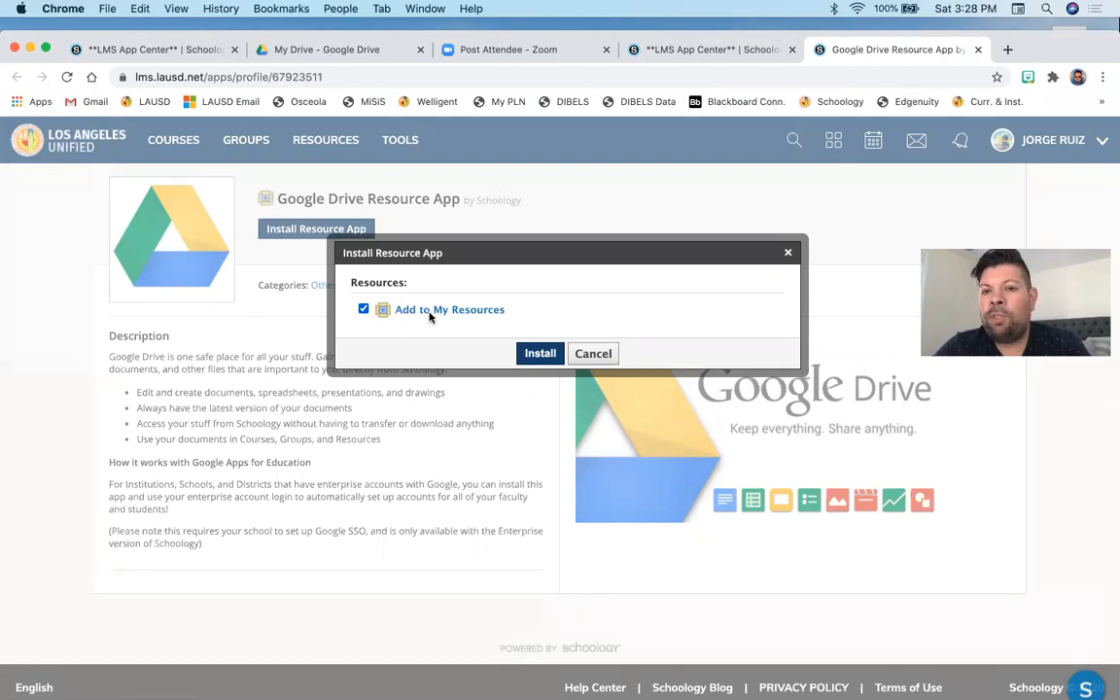
left_click(364, 309)
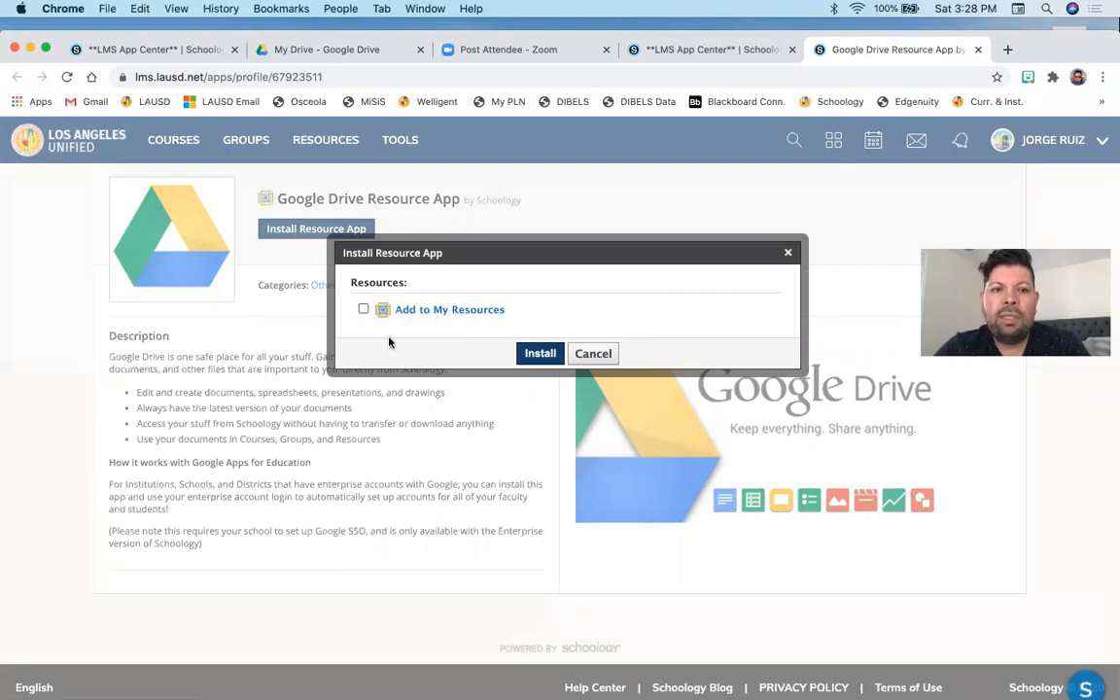
left_click(363, 309)
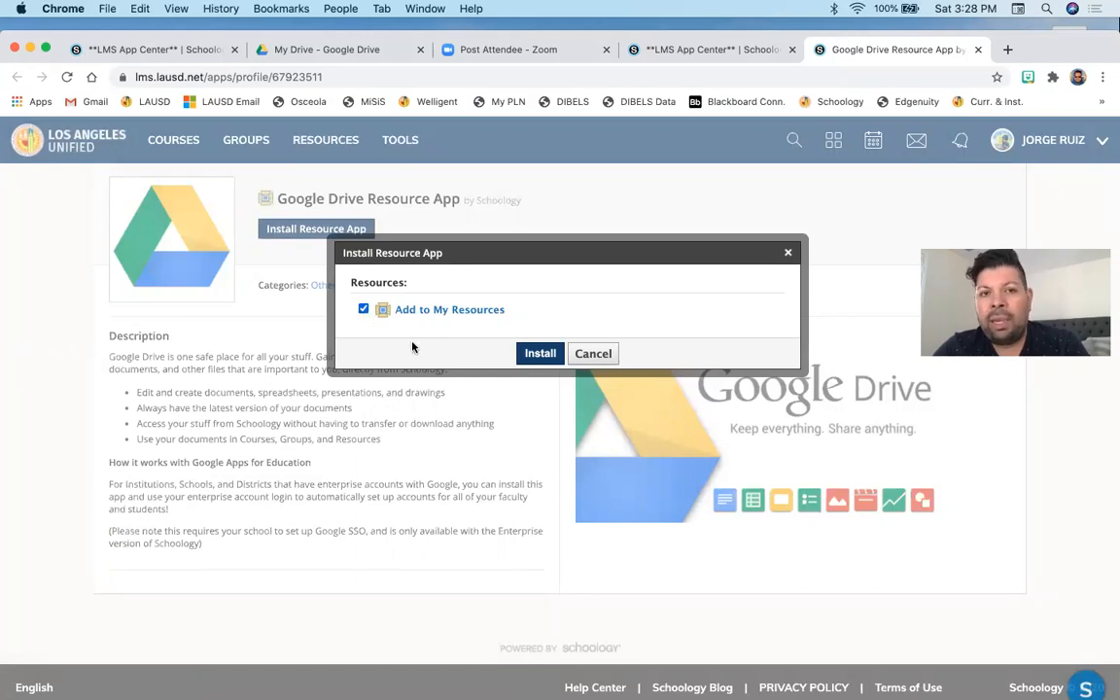
left_click(540, 353)
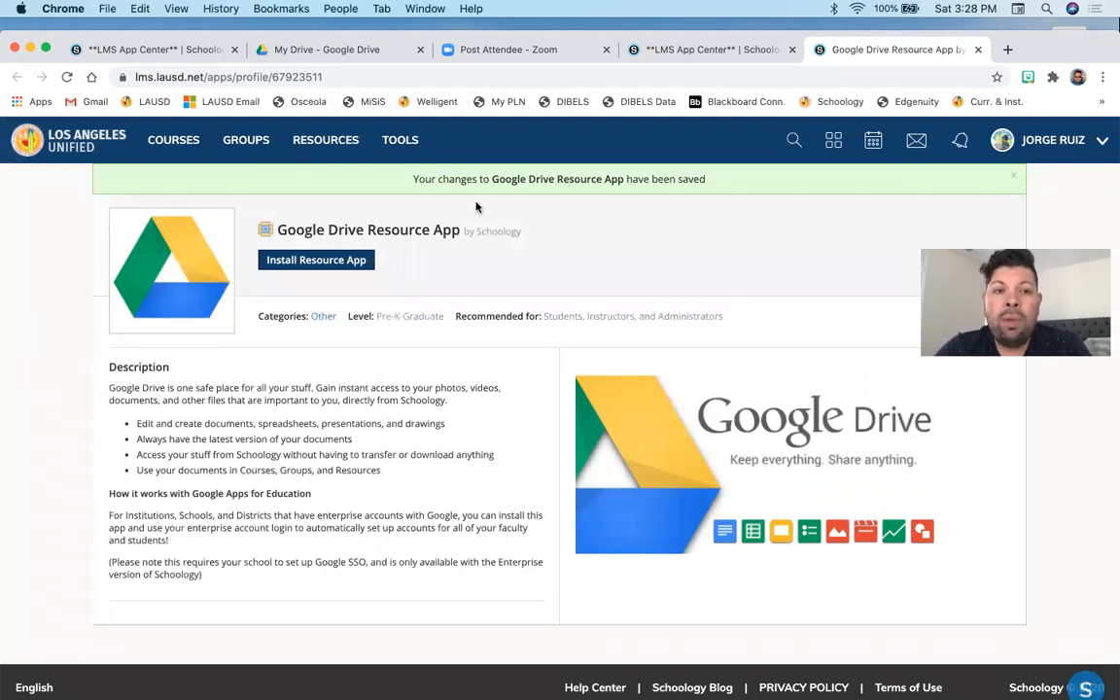
- Open the Google Drive Resource App under personal resource Apps and browse the listed Drive files
left_click(324, 148)
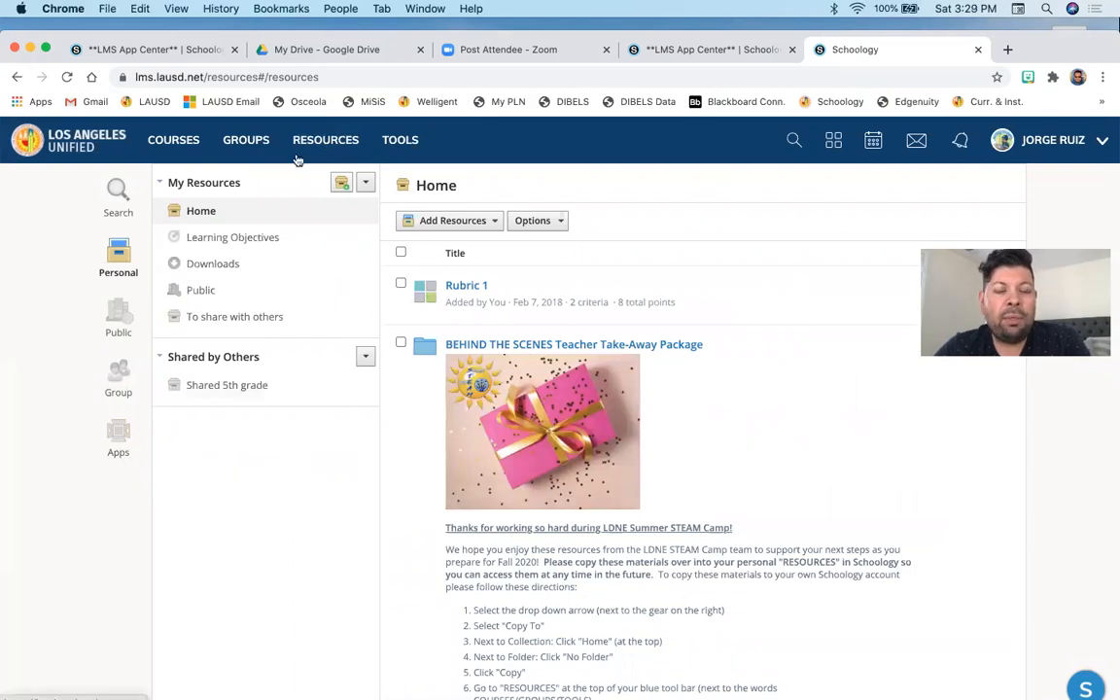
left_click(118, 436)
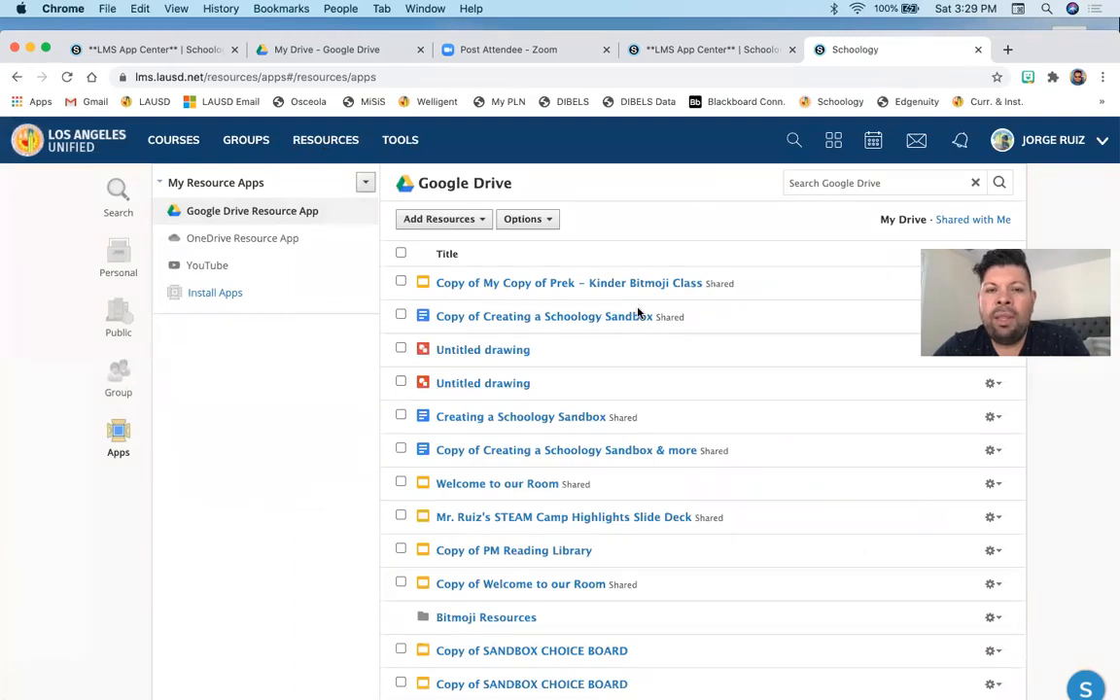
scroll(632, 311, "down", 5)
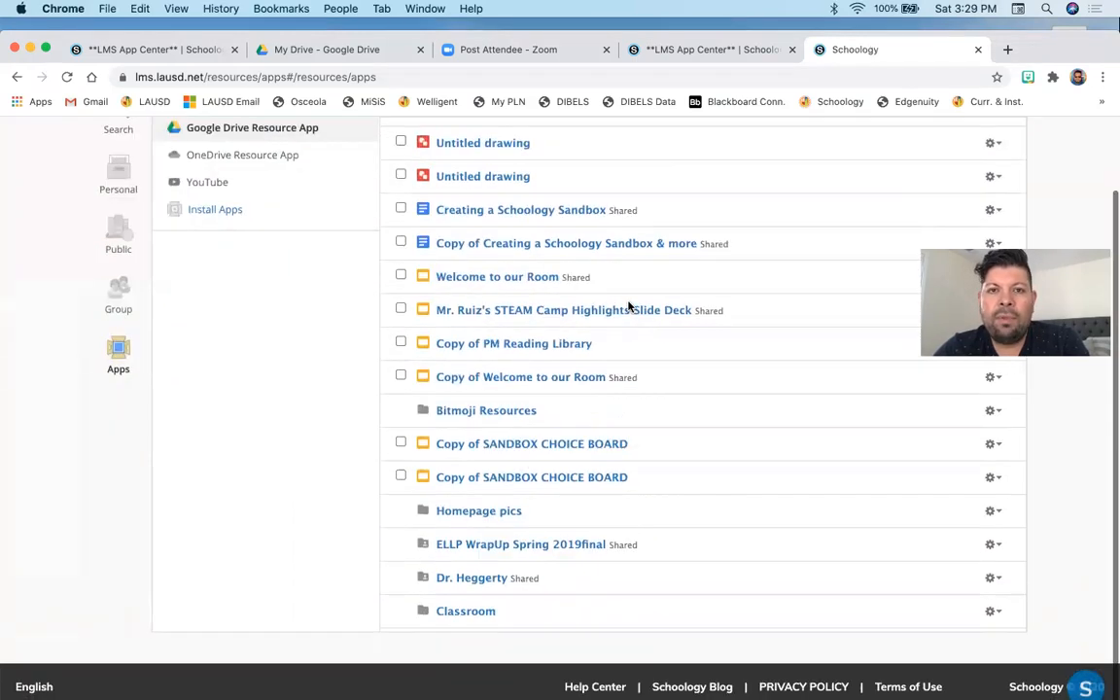
scroll(625, 310, "up", 3)
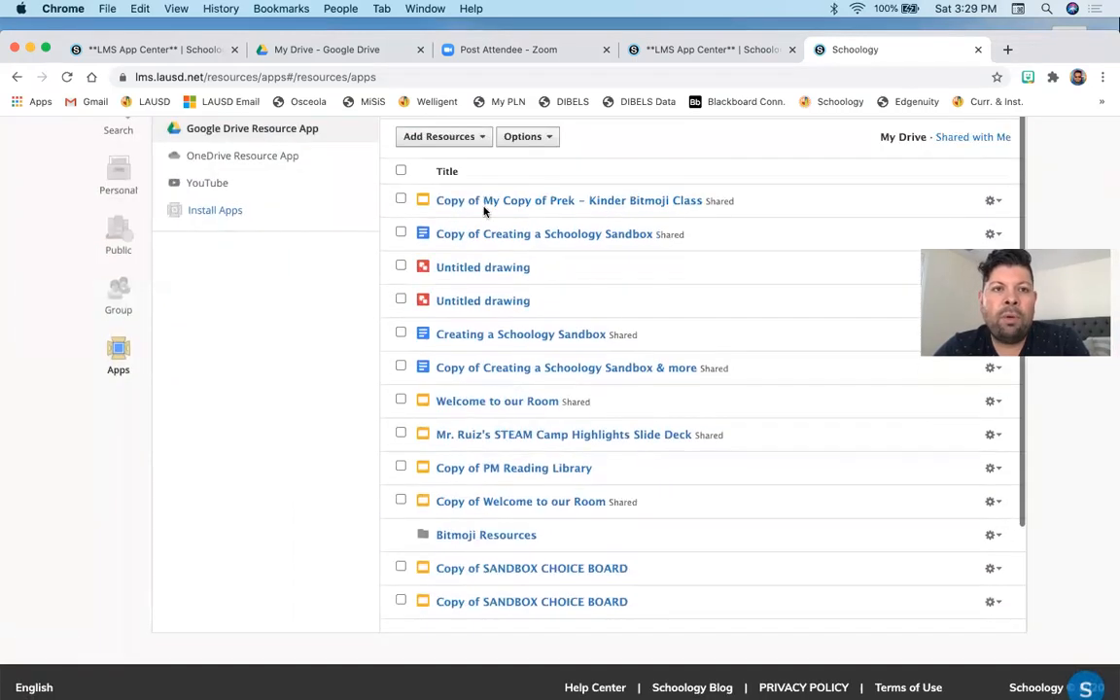
- Compare the My Drive tab in Google Drive with the Drive files listed in the LMS resources
left_click(349, 50)
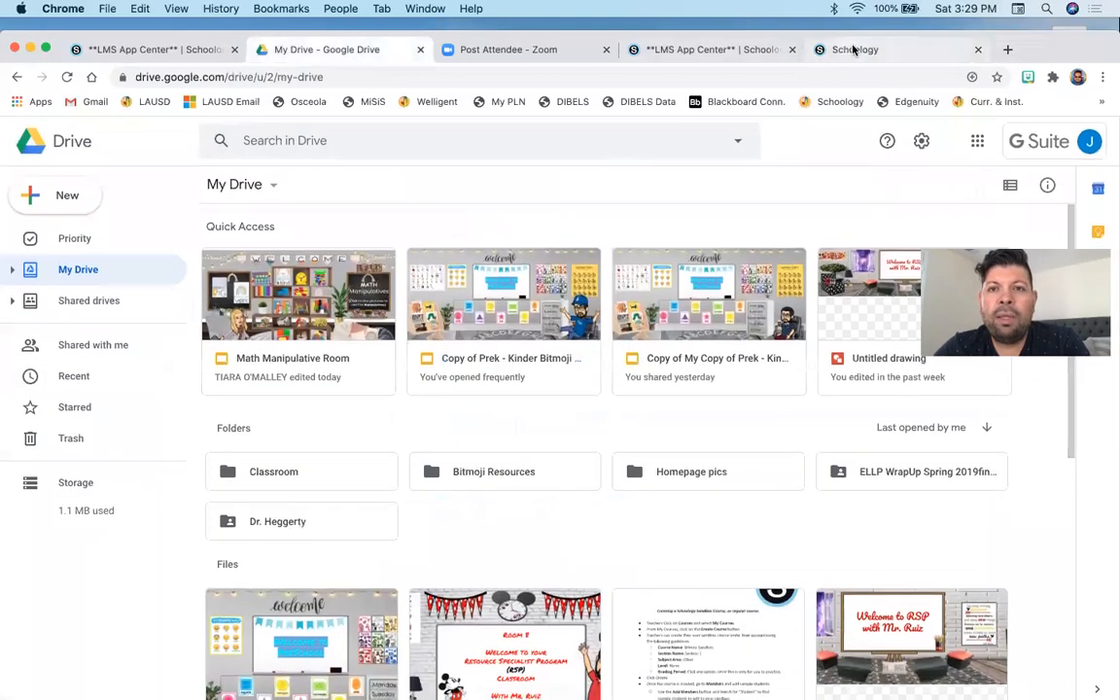
left_click(852, 50)
scroll(630, 291, "up", 2)
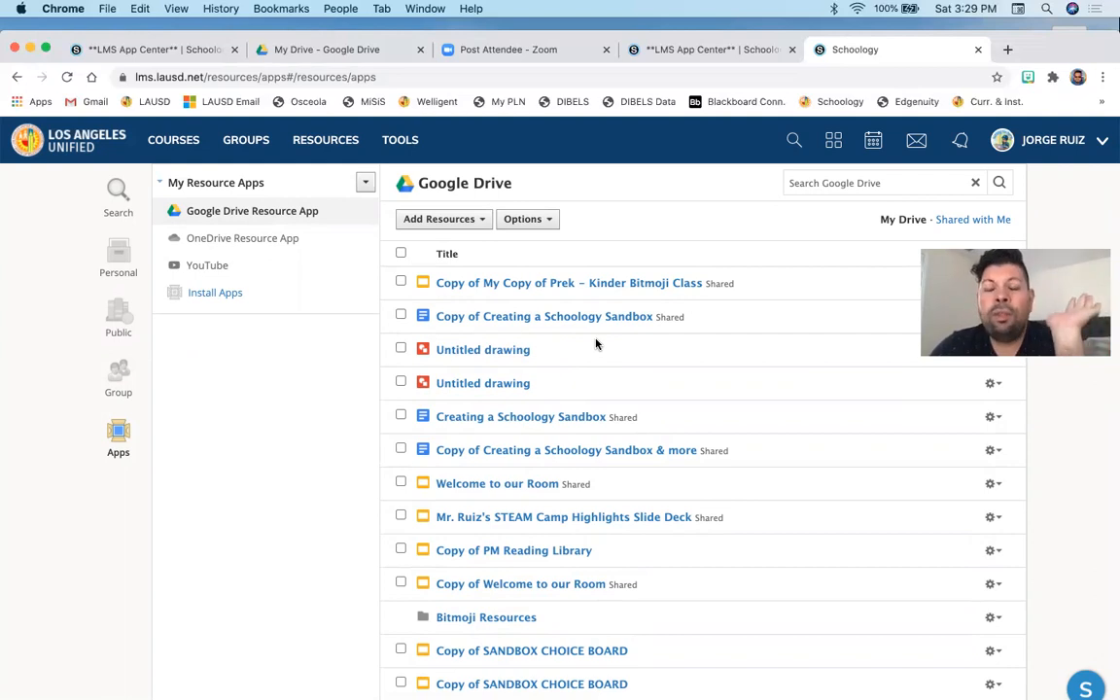
left_click(292, 50)
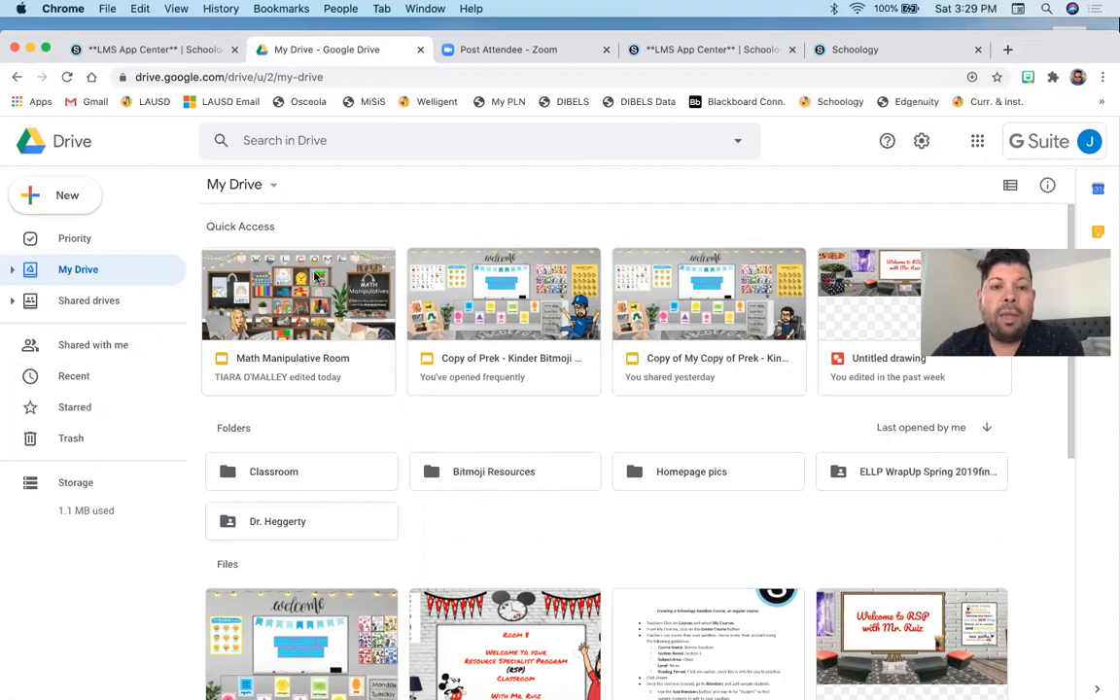
left_click(866, 59)
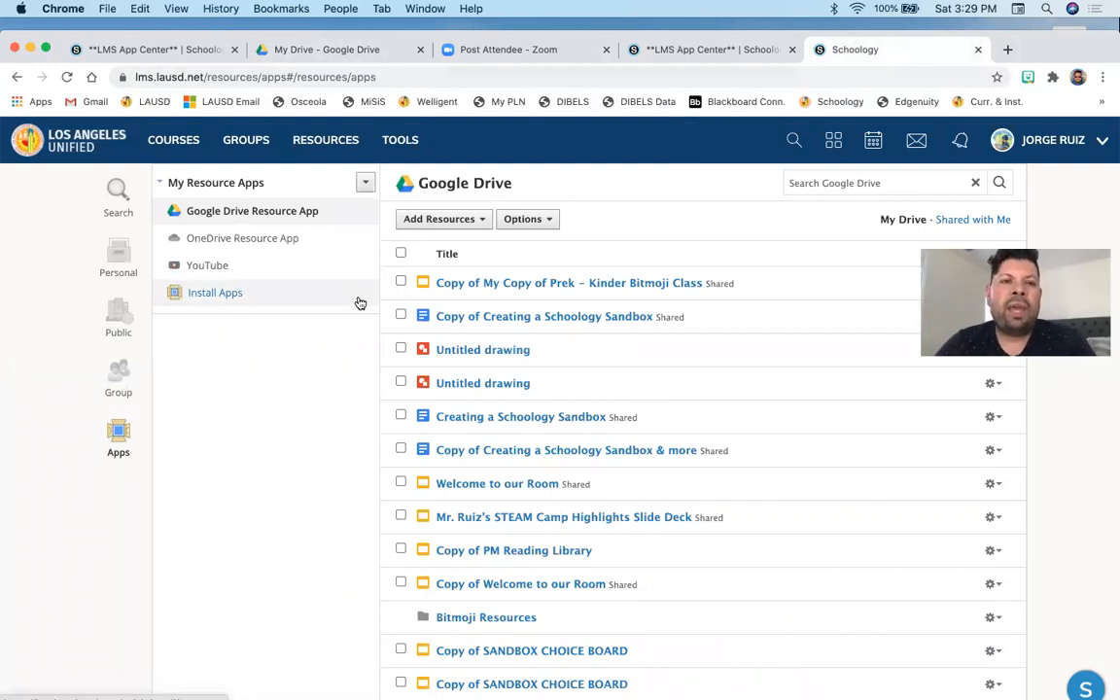
- Open the RSP Classroom and Resources course from the Courses menu
left_click(178, 146)
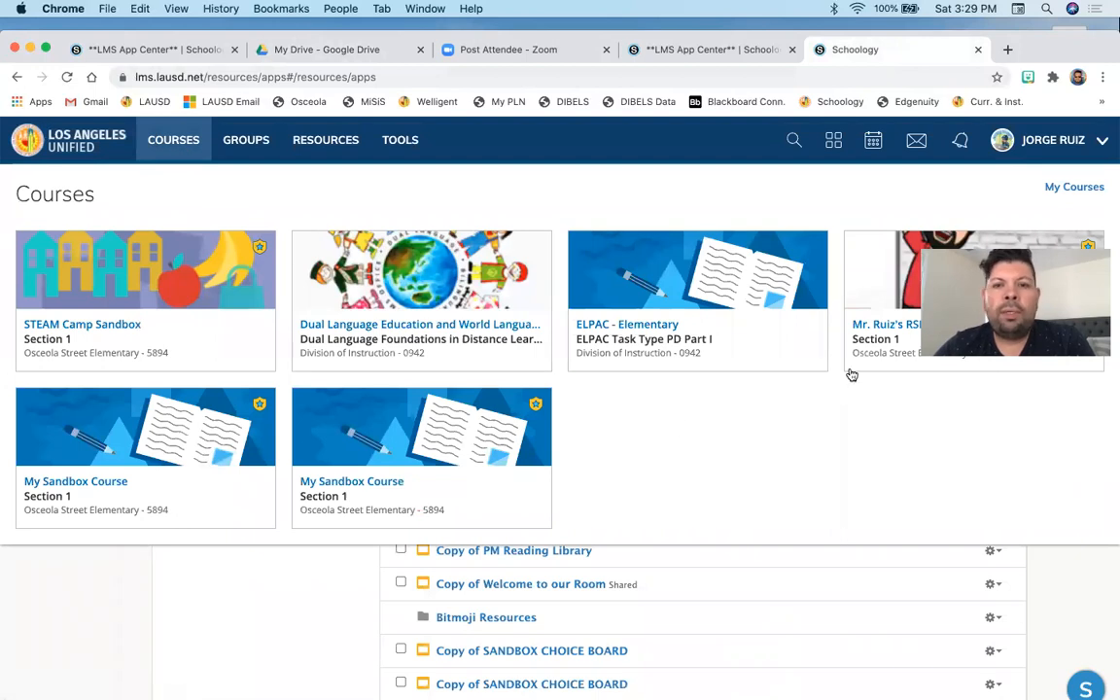
left_click(897, 282)
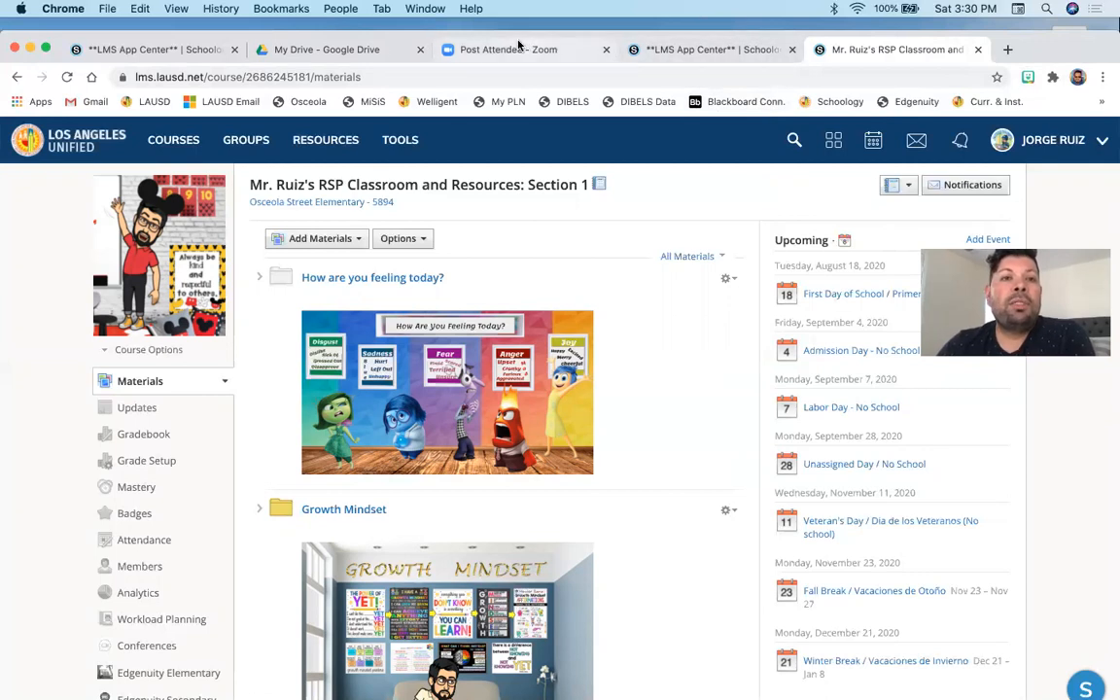
- Switch to the App Center tab and go to zoom.us instead
left_click(712, 53)
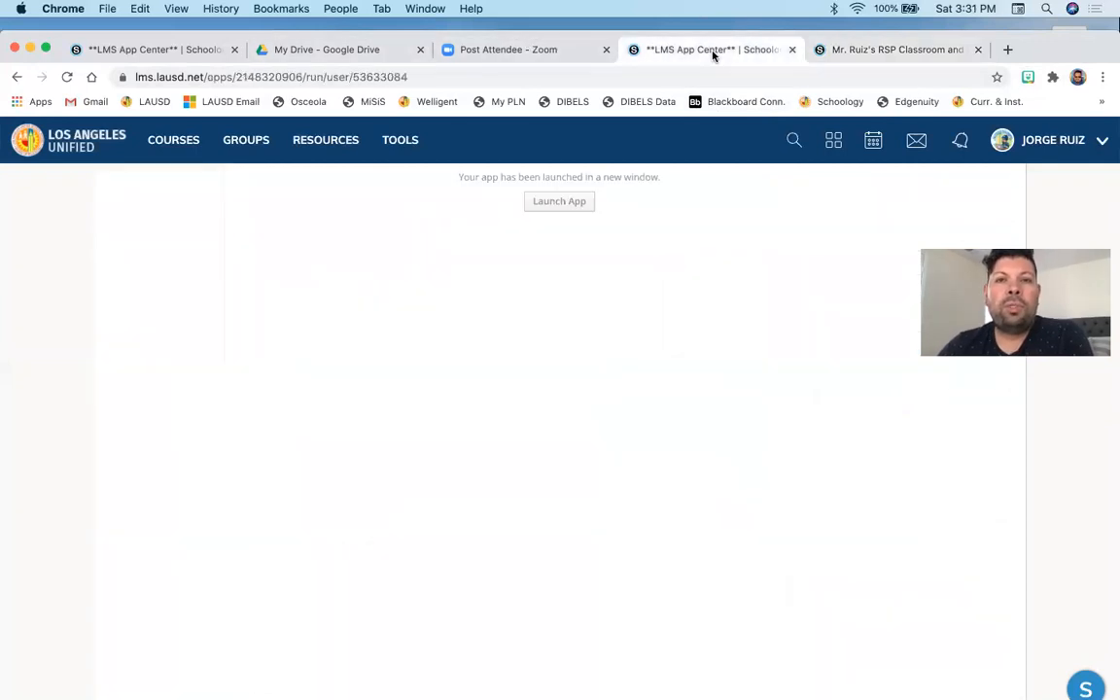
left_click(365, 76)
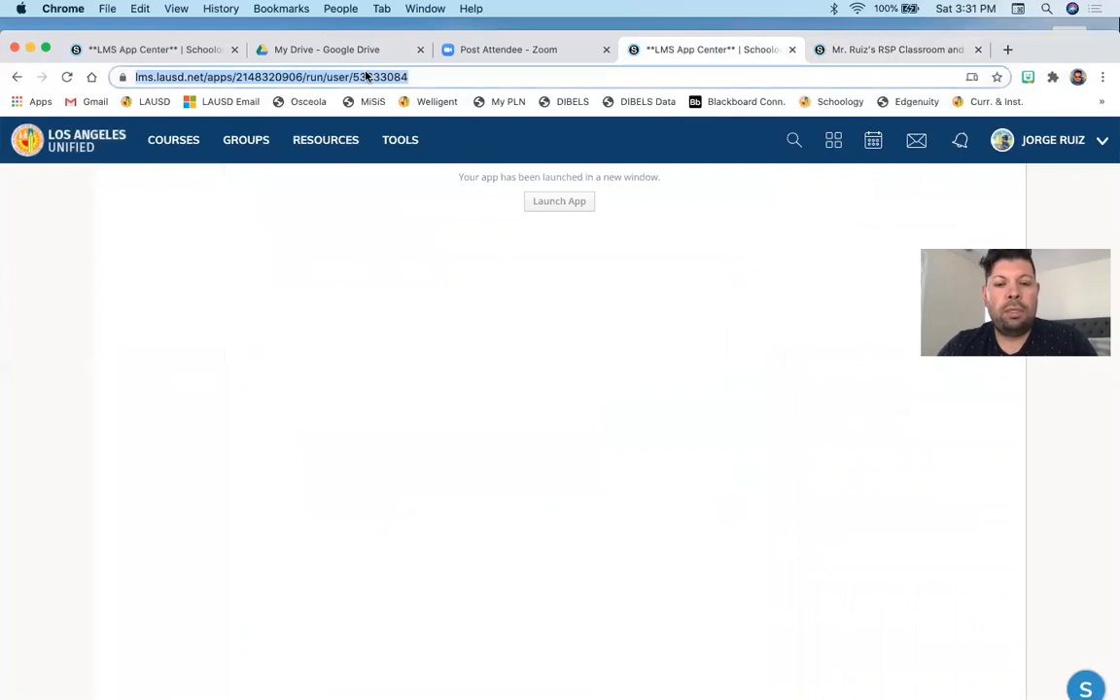
type("zoom.co")
key("Return")
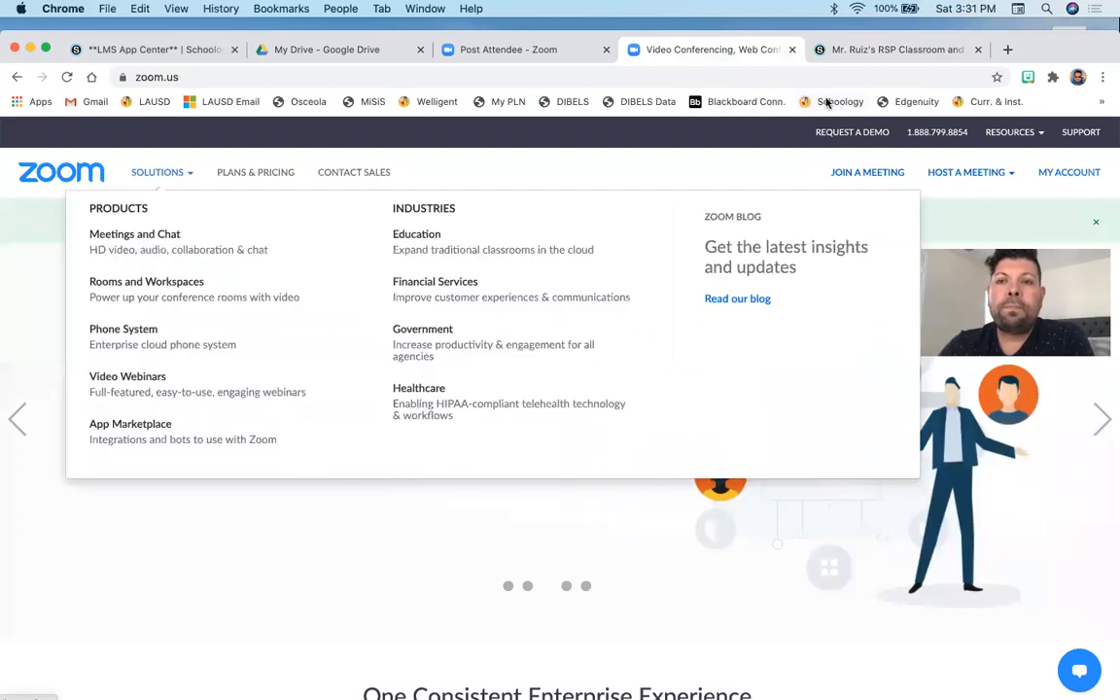
- Open the Zoom account's Meetings page and start scheduling a new meeting
left_click(1056, 180)
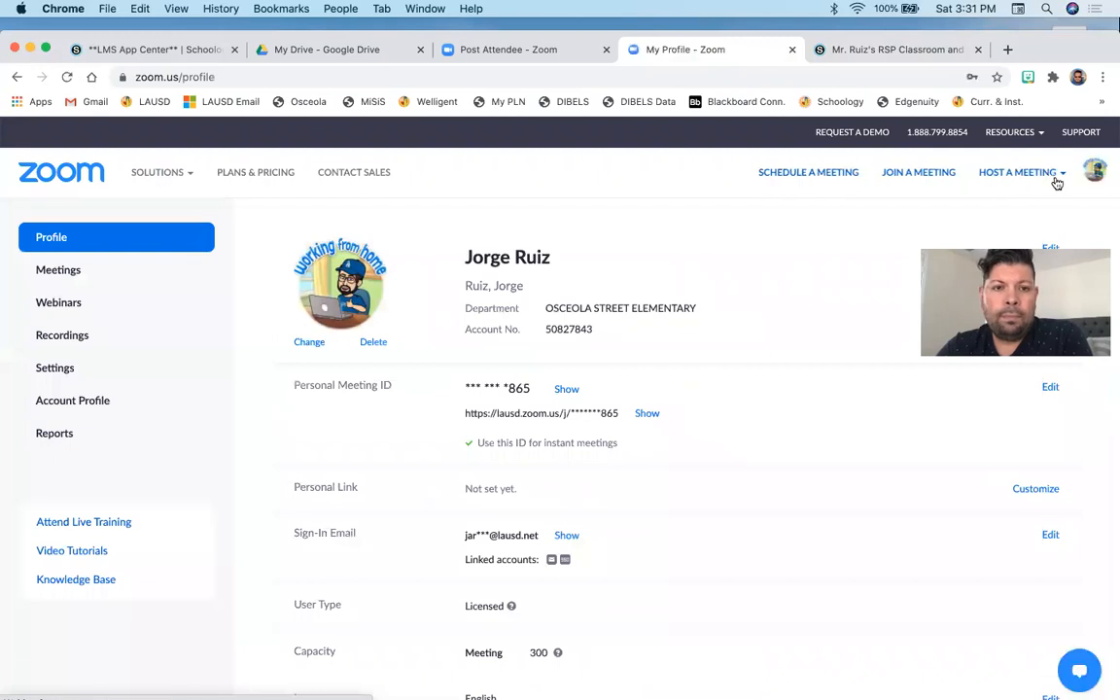
left_click(58, 271)
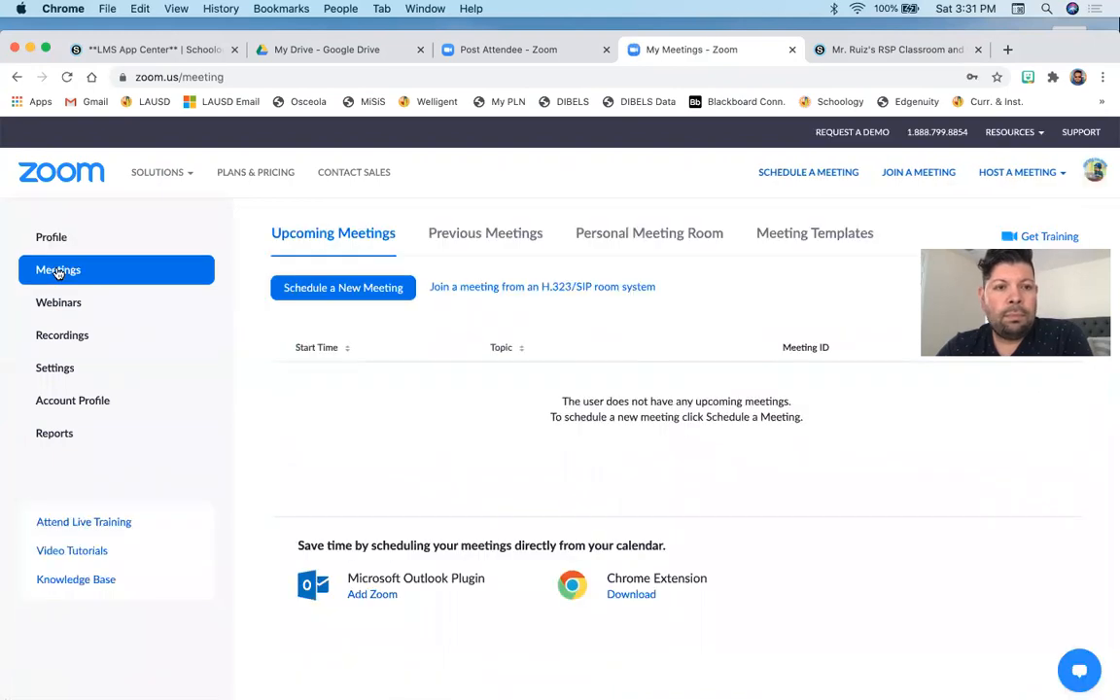
left_click(329, 290)
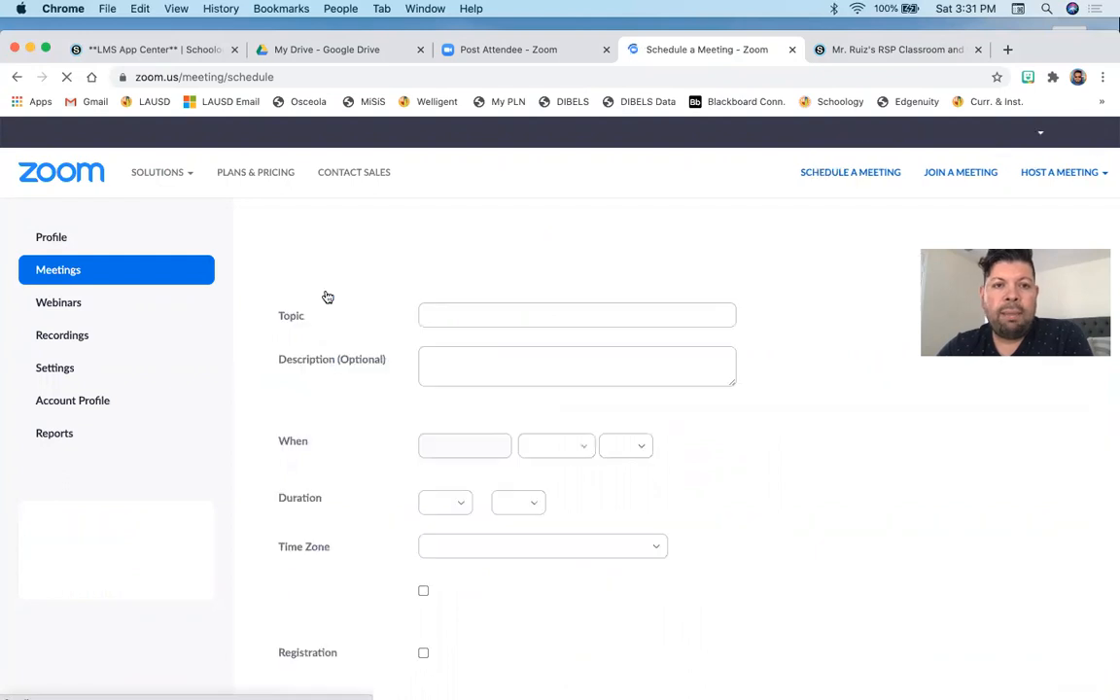
- Title the meeting 'ZOOM w/' followed by the teacher's name and set its date to 08/18/2020
triple_click(439, 314)
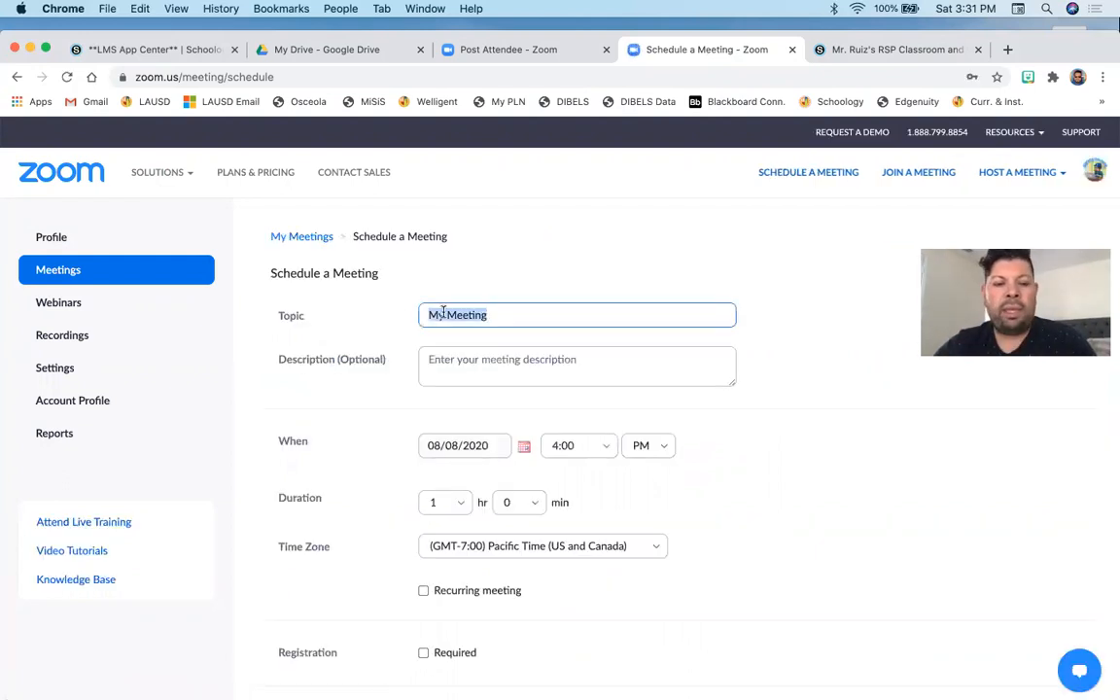
type("ZOOM w/ Mr. Ruiz")
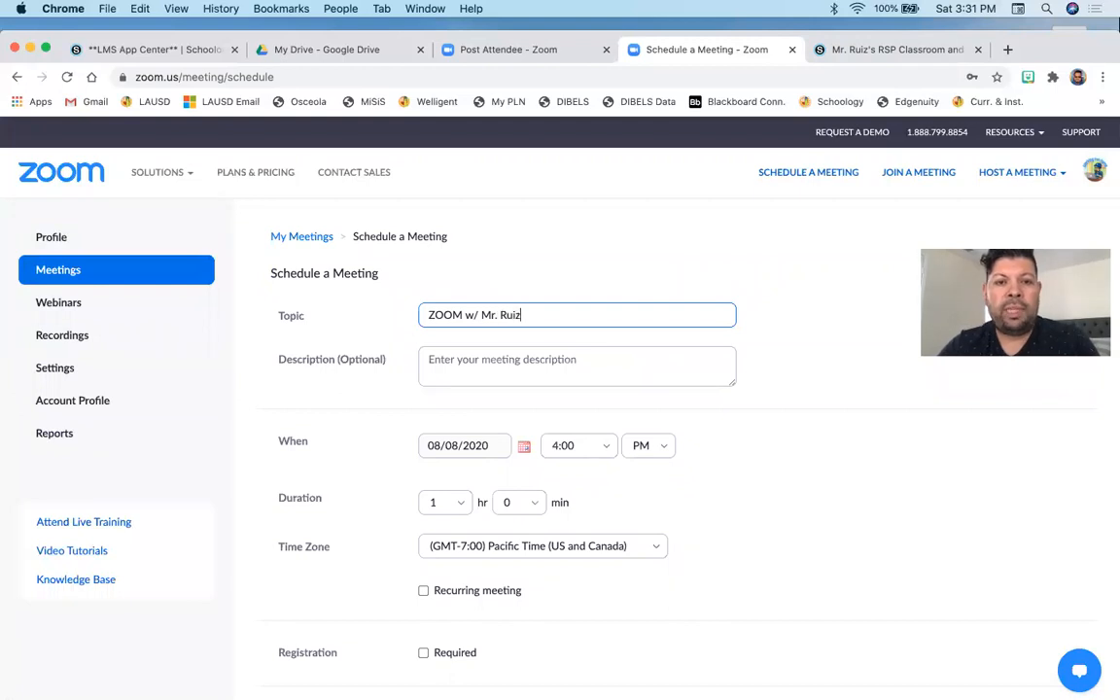
scroll(399, 369, "down", 3)
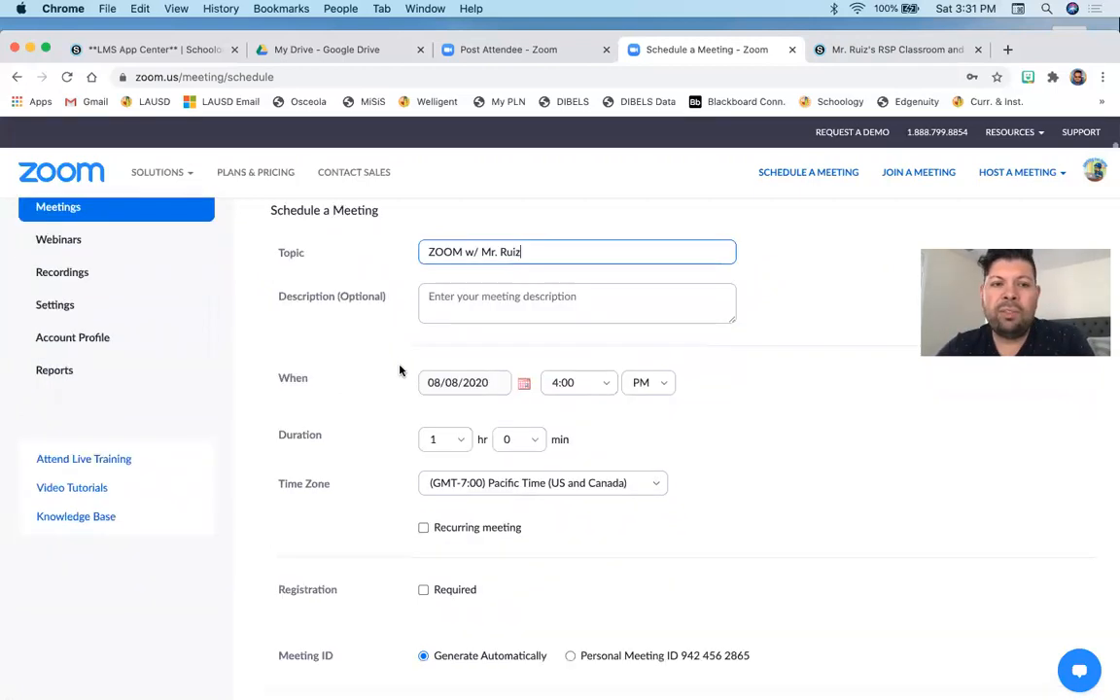
left_click(526, 352)
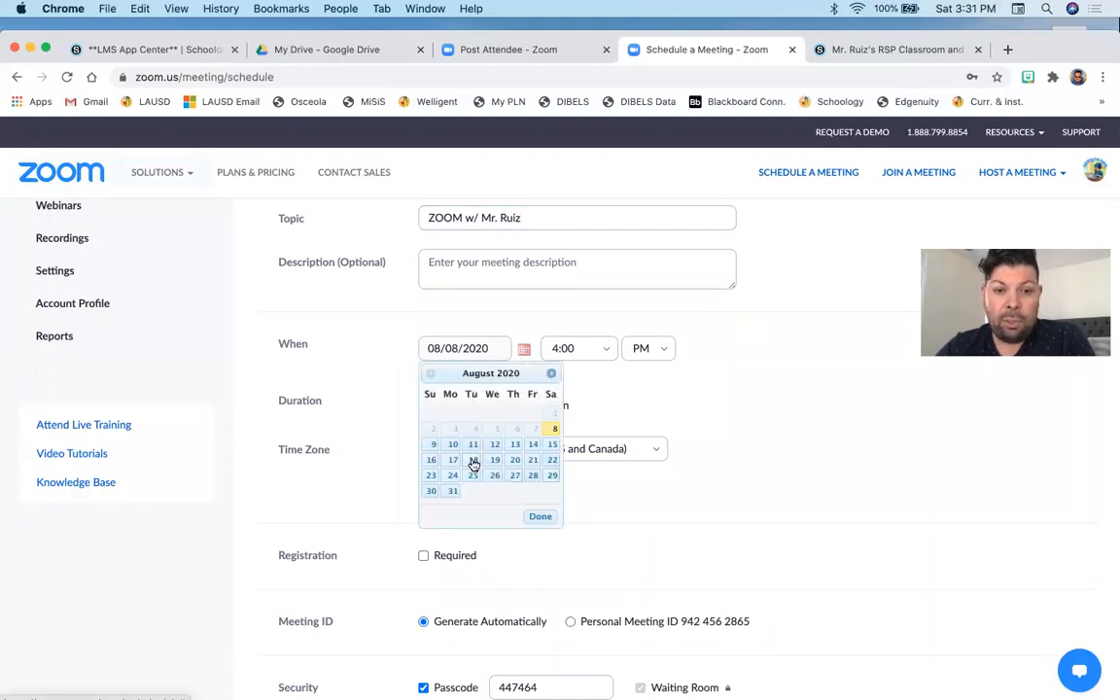
left_click(474, 460)
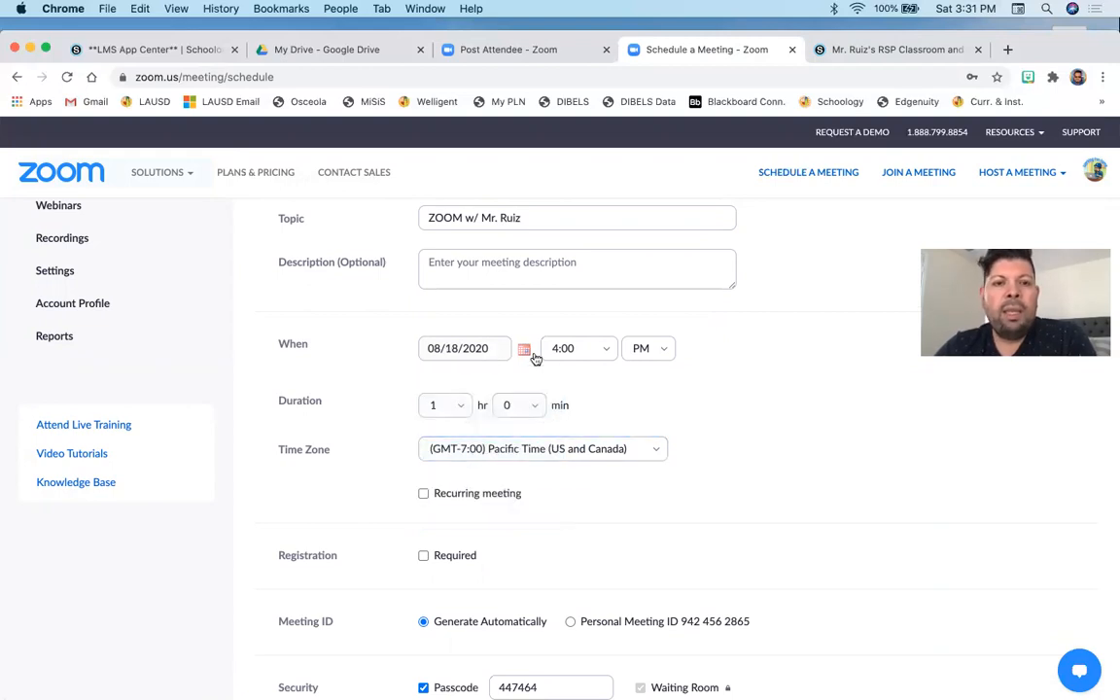
- Set the meeting's start time to 9:00 AM
left_click(604, 352)
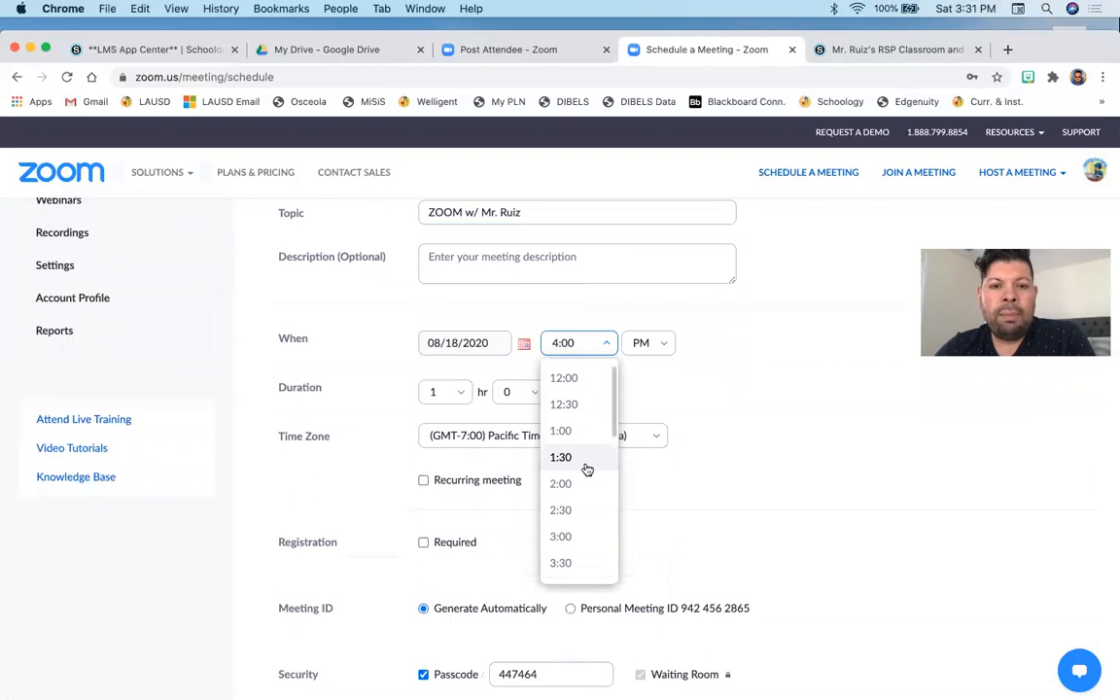
scroll(587, 469, "up", 1)
scroll(587, 470, "down", 5)
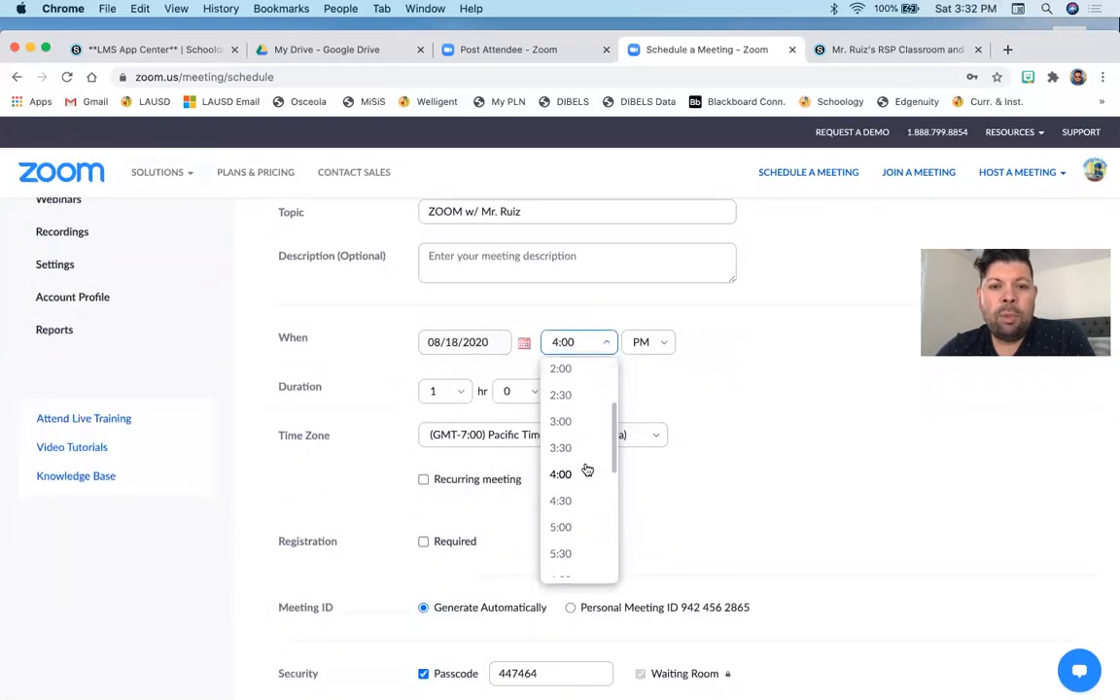
scroll(583, 469, "down", 3)
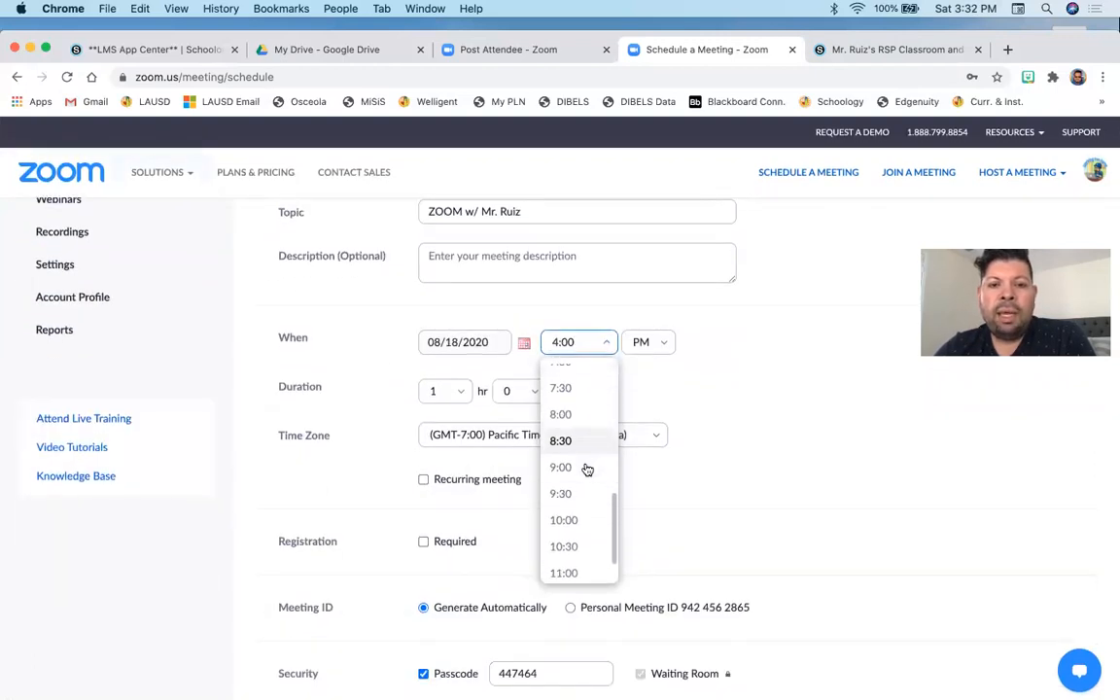
left_click(571, 467)
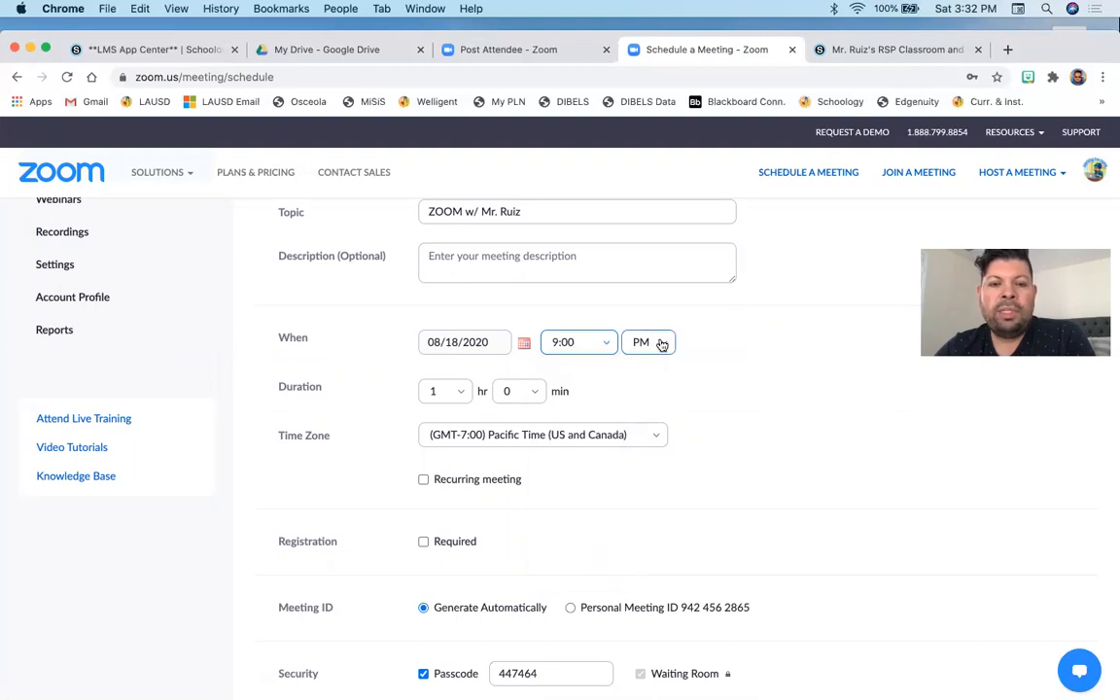
left_click(665, 343)
left_click(646, 379)
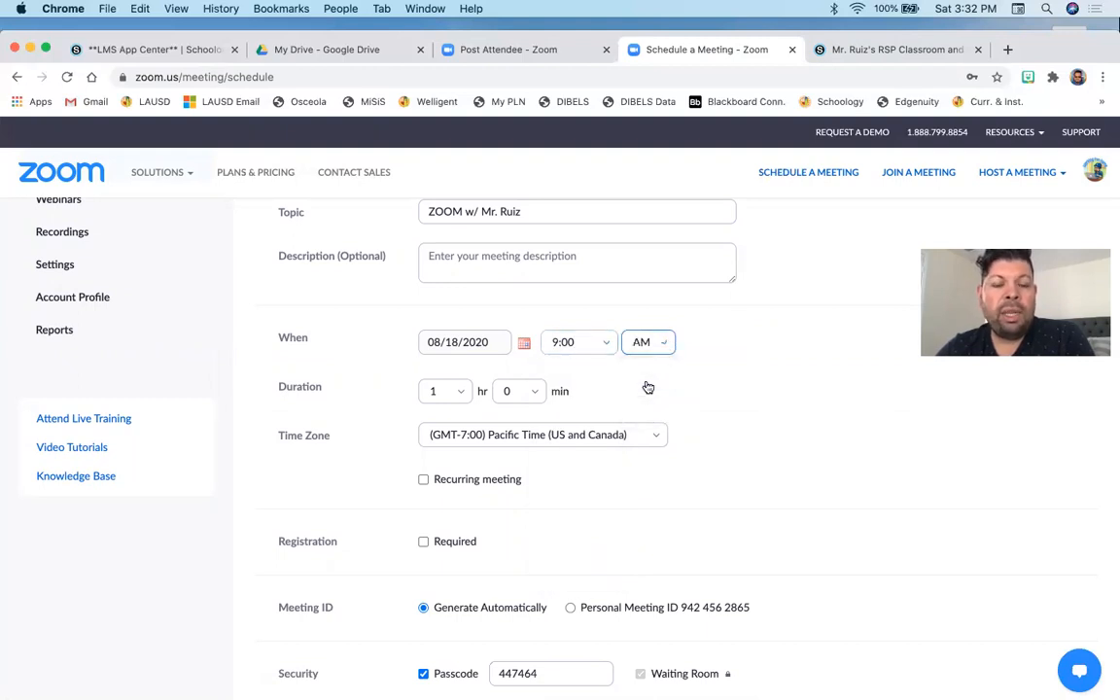
- Set the meeting duration to 5 hours and make it a recurring meeting
left_click(460, 393)
left_click(441, 563)
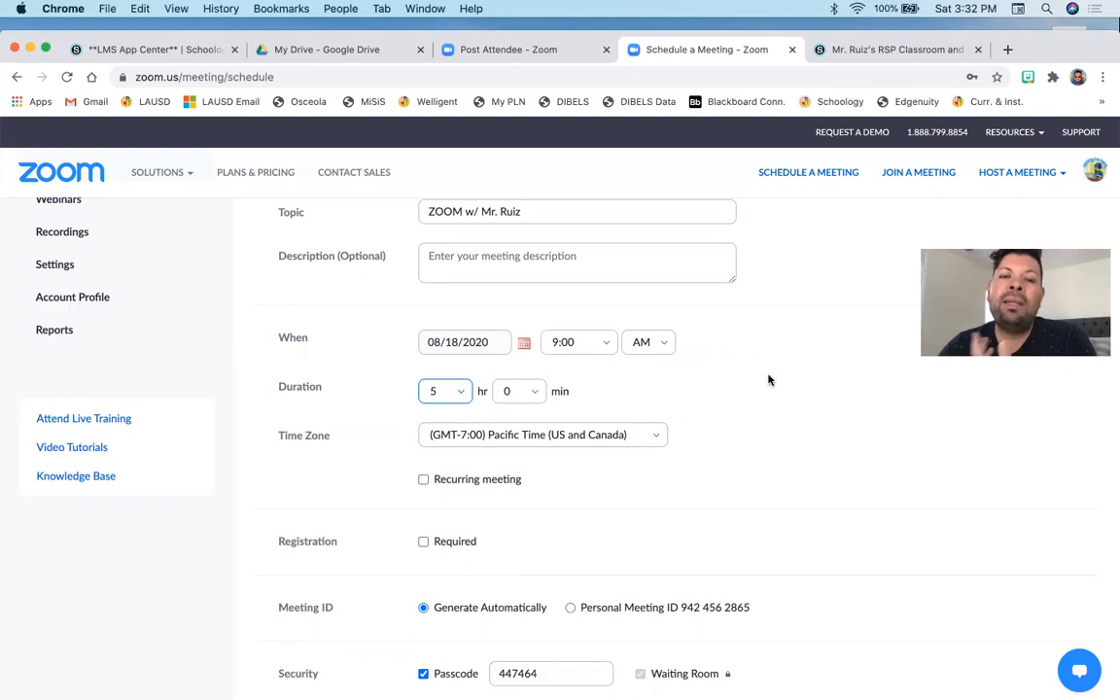
scroll(768, 379, "down", 2)
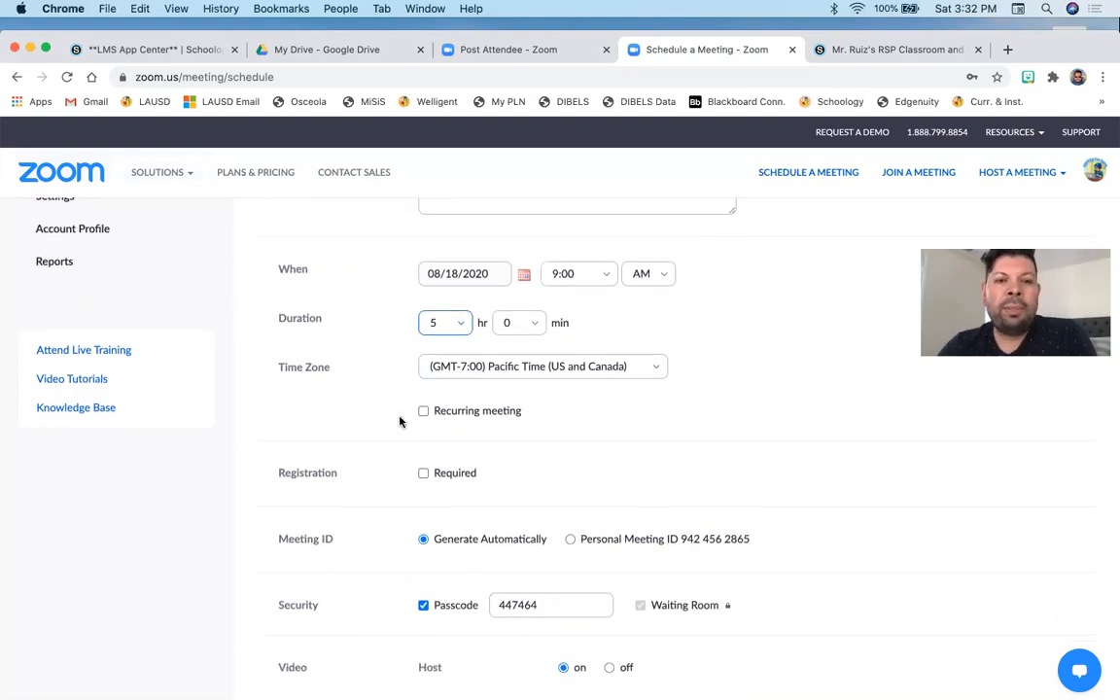
left_click(423, 411)
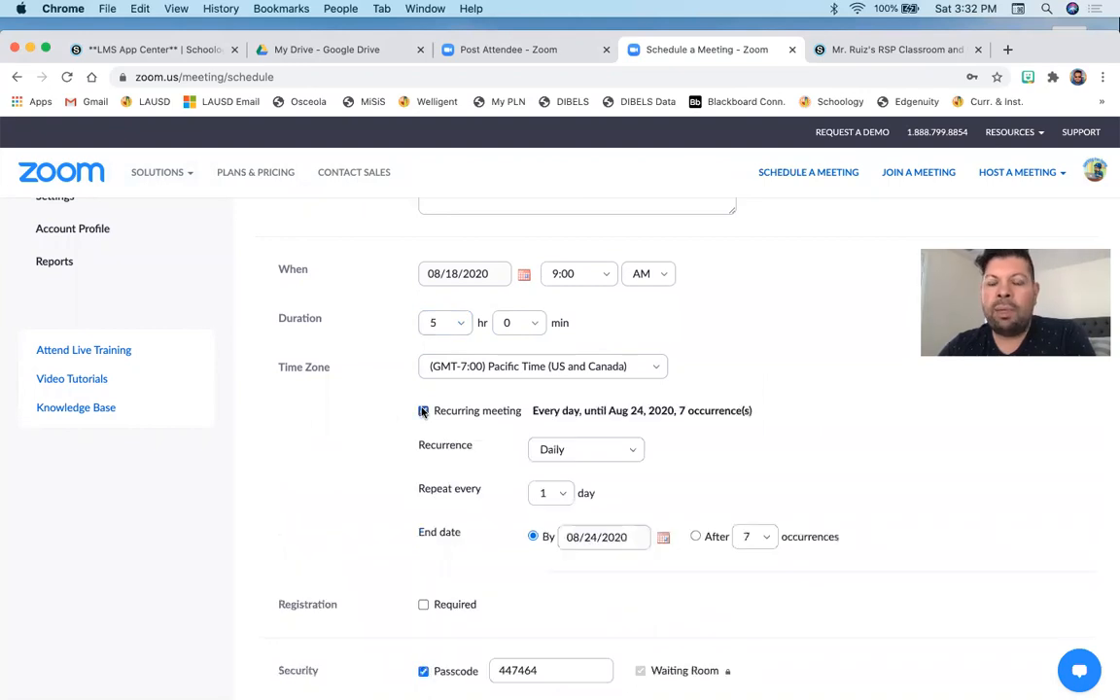
scroll(457, 412, "down", 2)
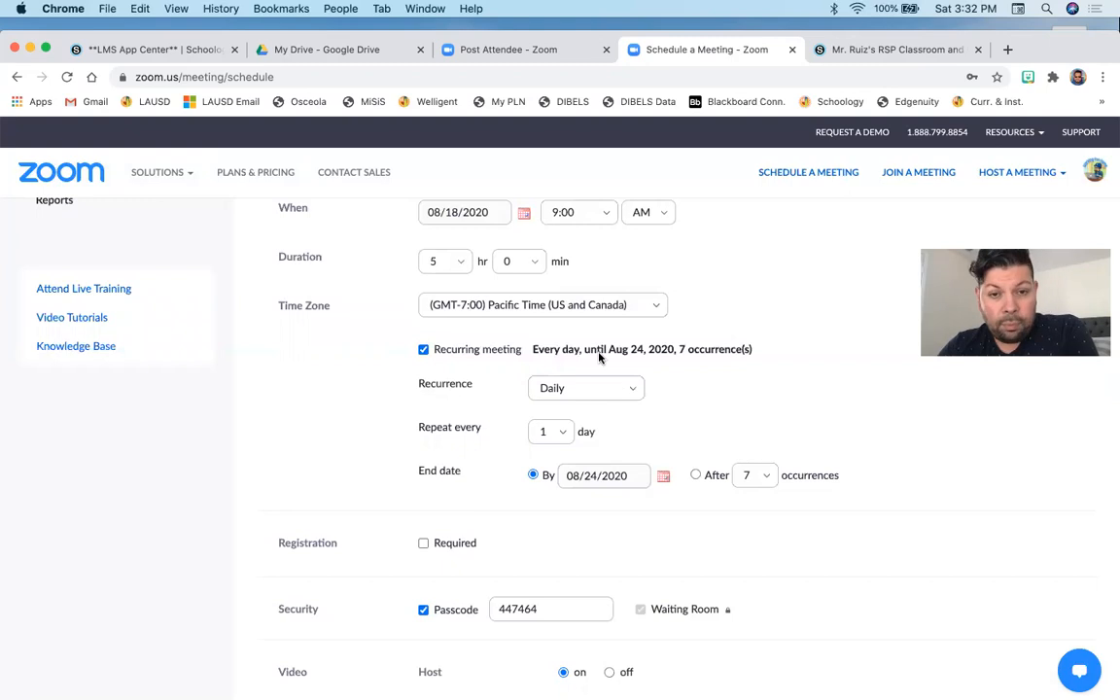
left_click(632, 391)
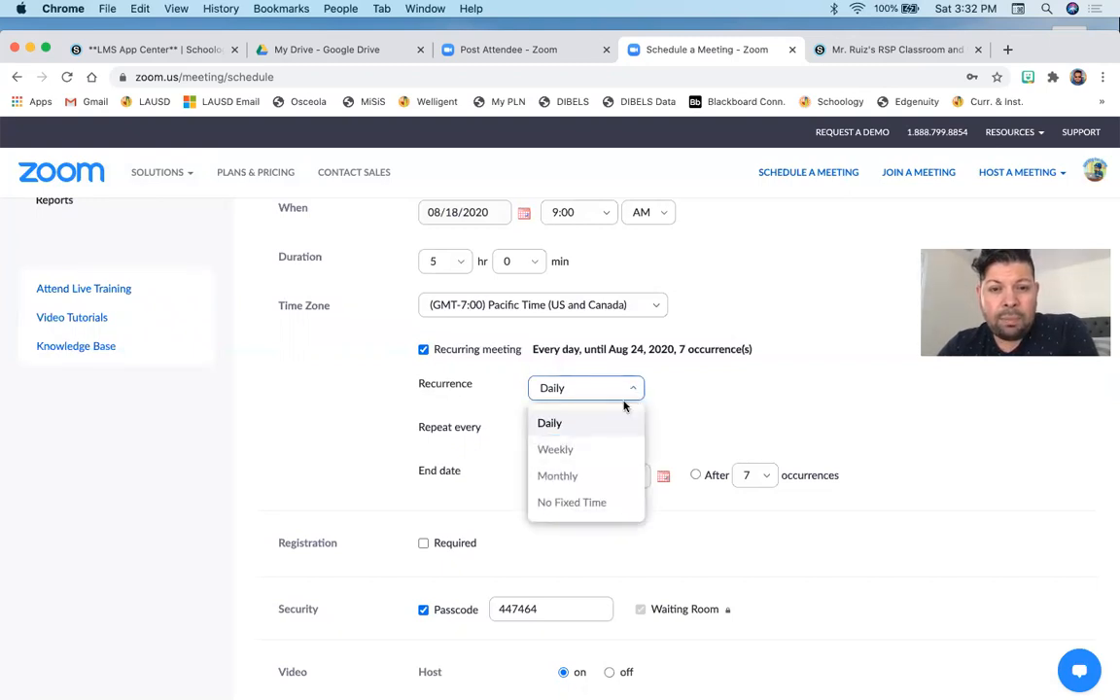
left_click(565, 429)
left_click(662, 476)
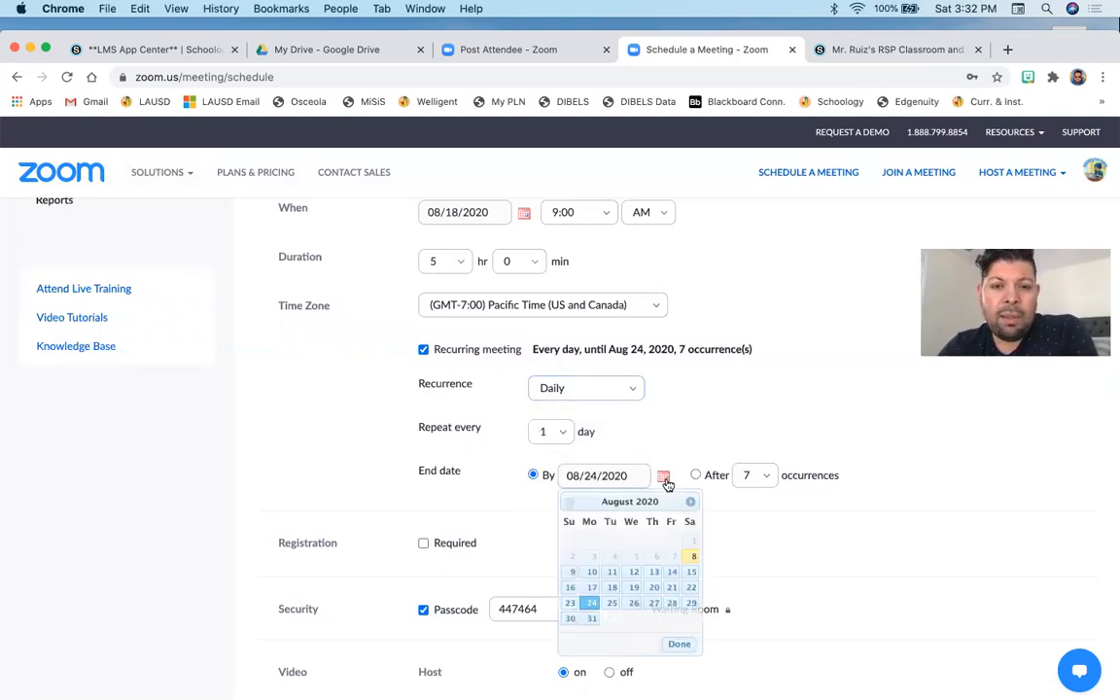
left_click(688, 502)
left_click(687, 501)
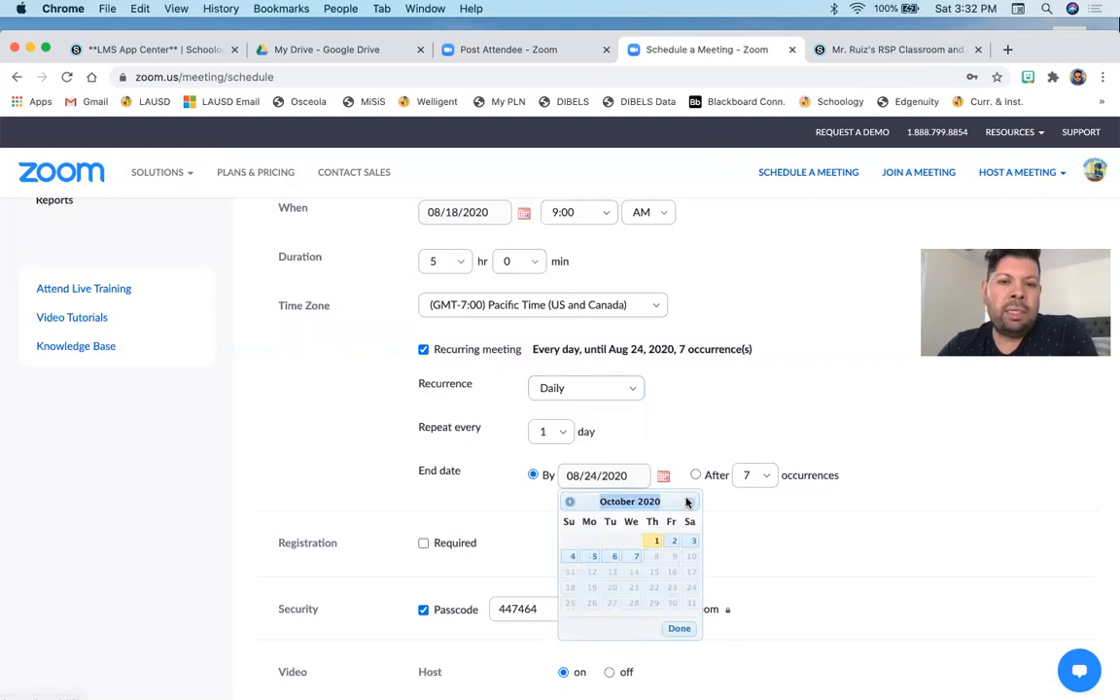
- Change the meeting recurrence to Weekly, repeating every 1 week
left_click(629, 393)
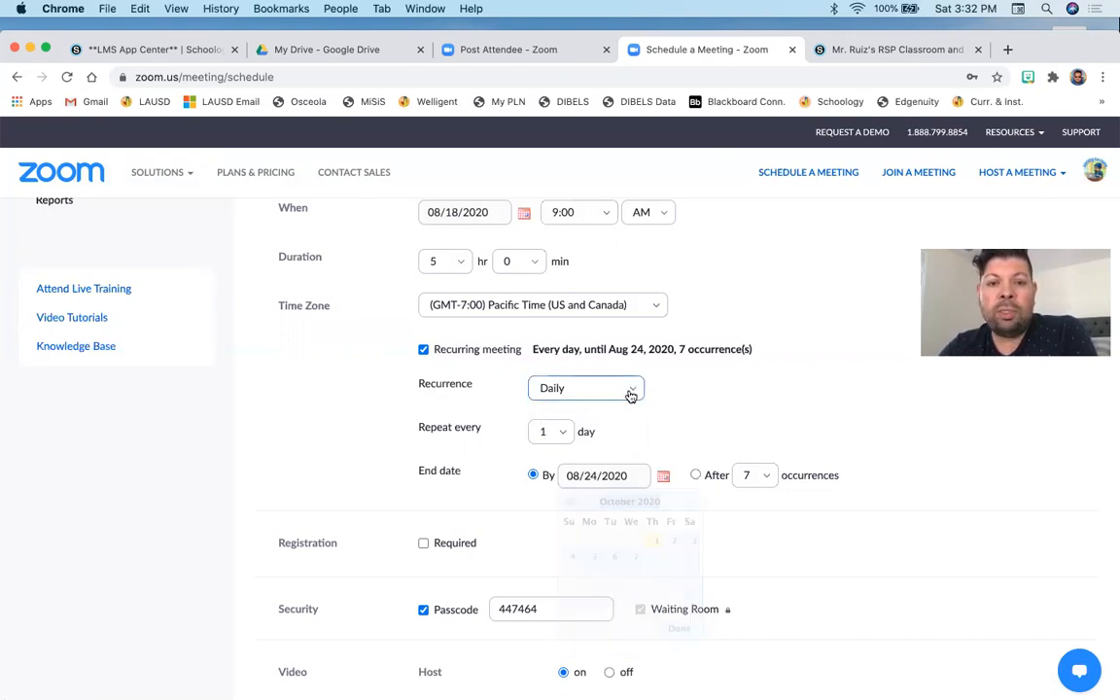
left_click(588, 450)
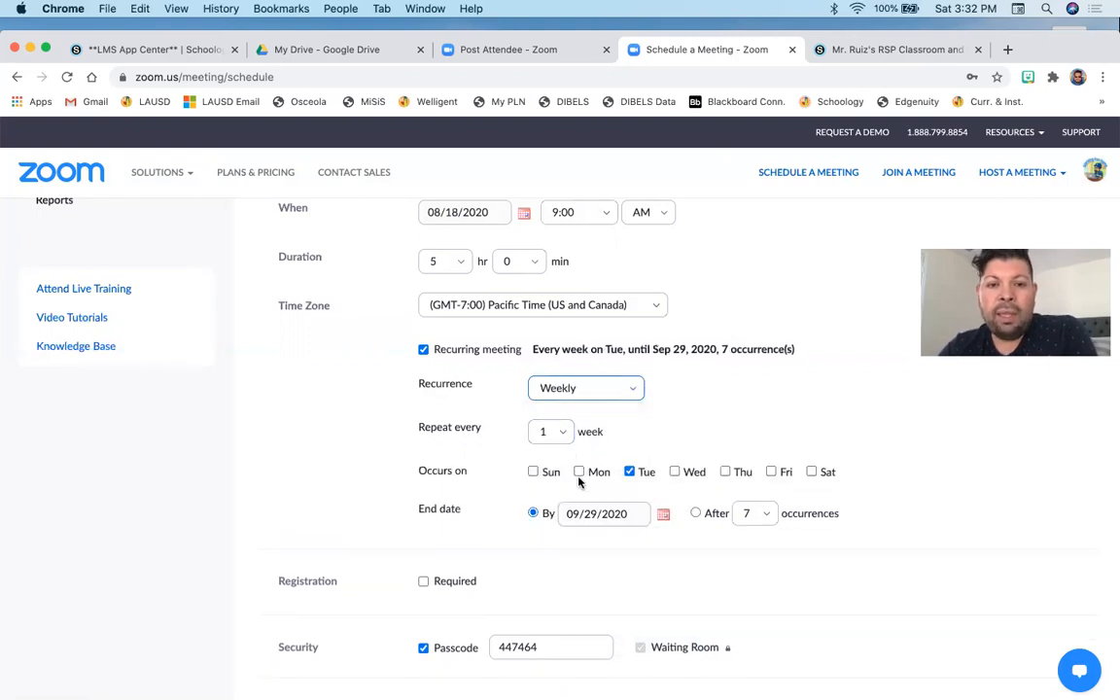
left_click(560, 435)
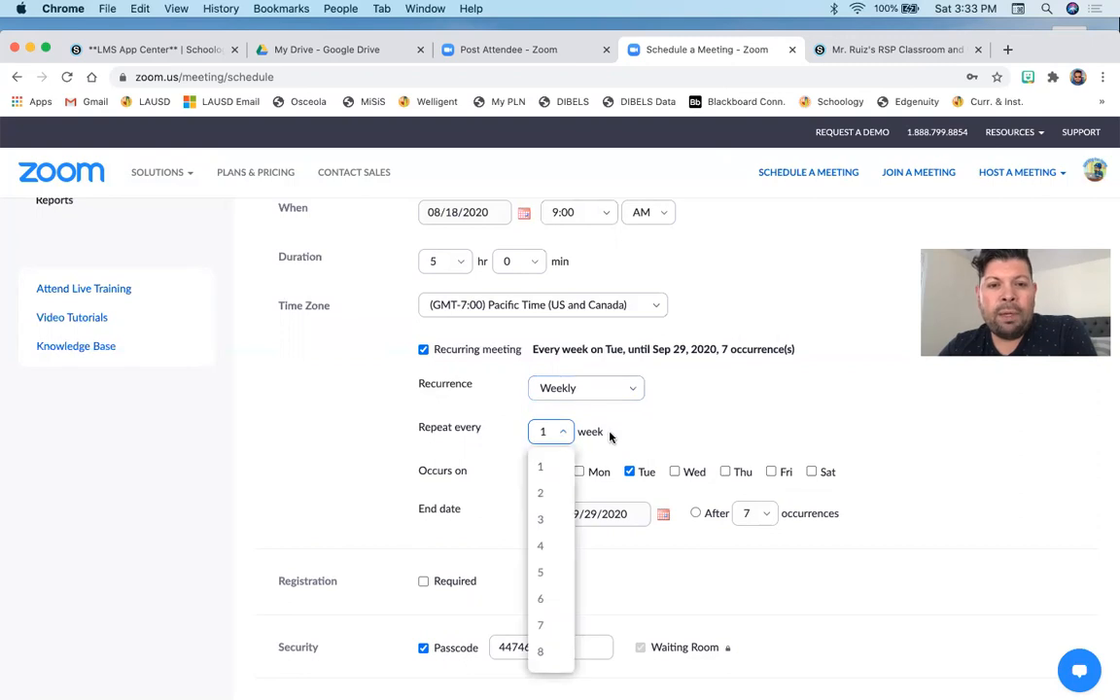
left_click(579, 474)
- Make the meeting occur on Monday, Tuesday, Wednesday, Thursday and Friday
left_click(580, 473)
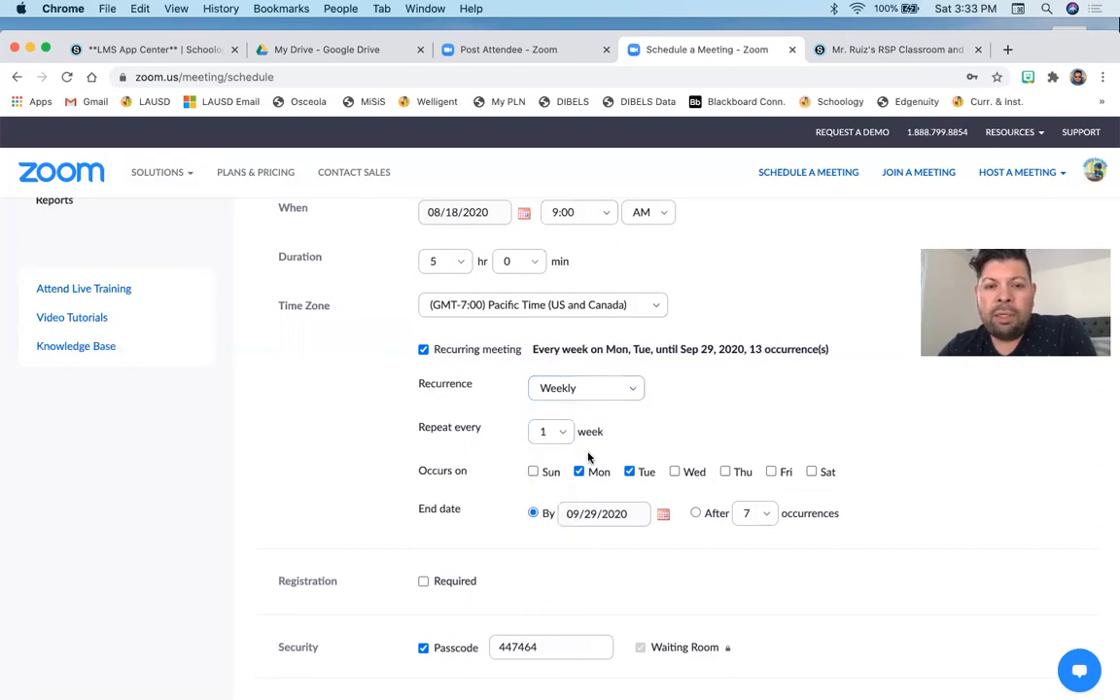
left_click(675, 473)
left_click(724, 473)
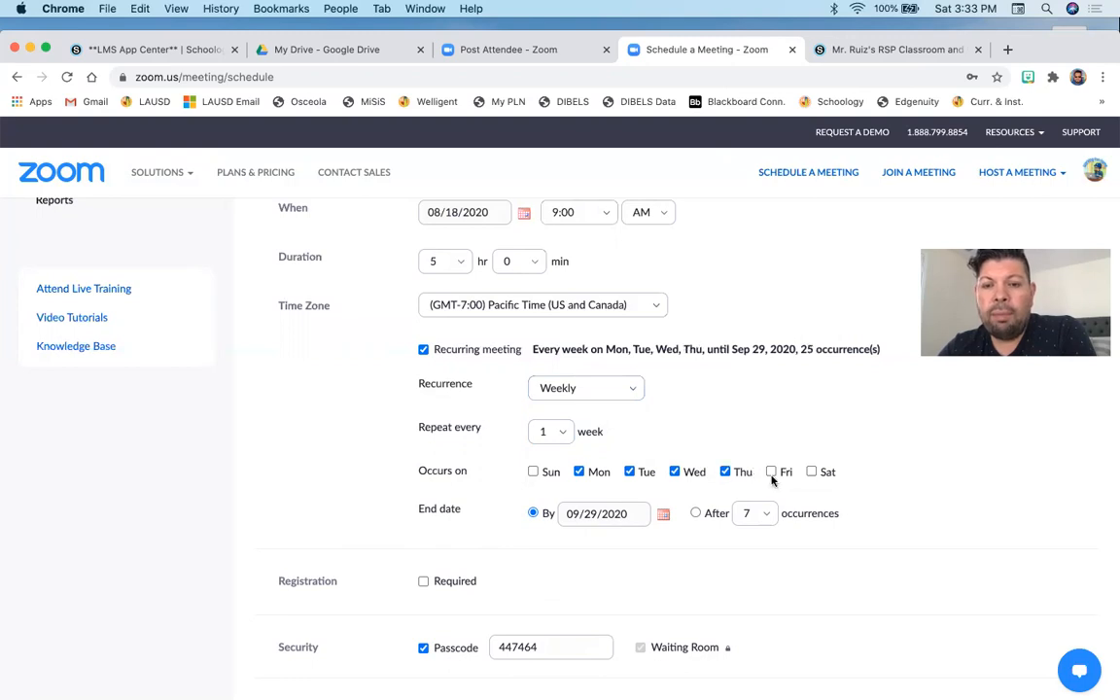
left_click(772, 475)
- Set the recurrence end date to 12/18/2020 using the calendar picker
scroll(722, 435, "down", 2)
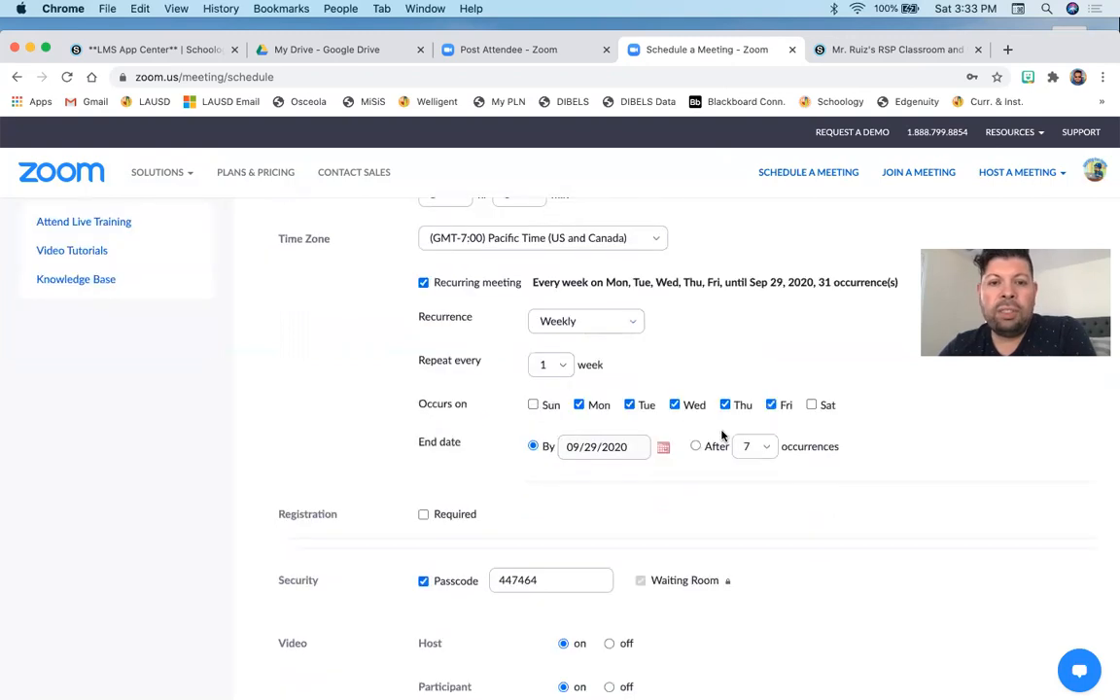
left_click(664, 445)
left_click(690, 471)
left_click(690, 472)
left_click(690, 471)
left_click(690, 471)
left_click(690, 471)
left_click(690, 472)
left_click(690, 472)
left_click(690, 471)
left_click(690, 472)
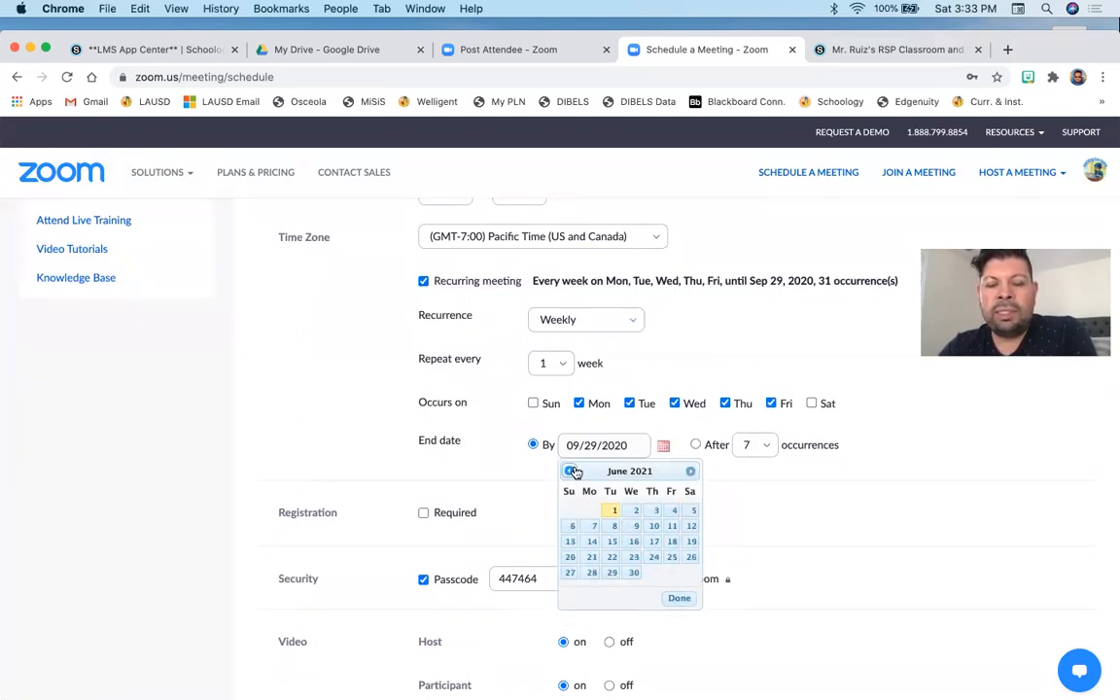
left_click(571, 471)
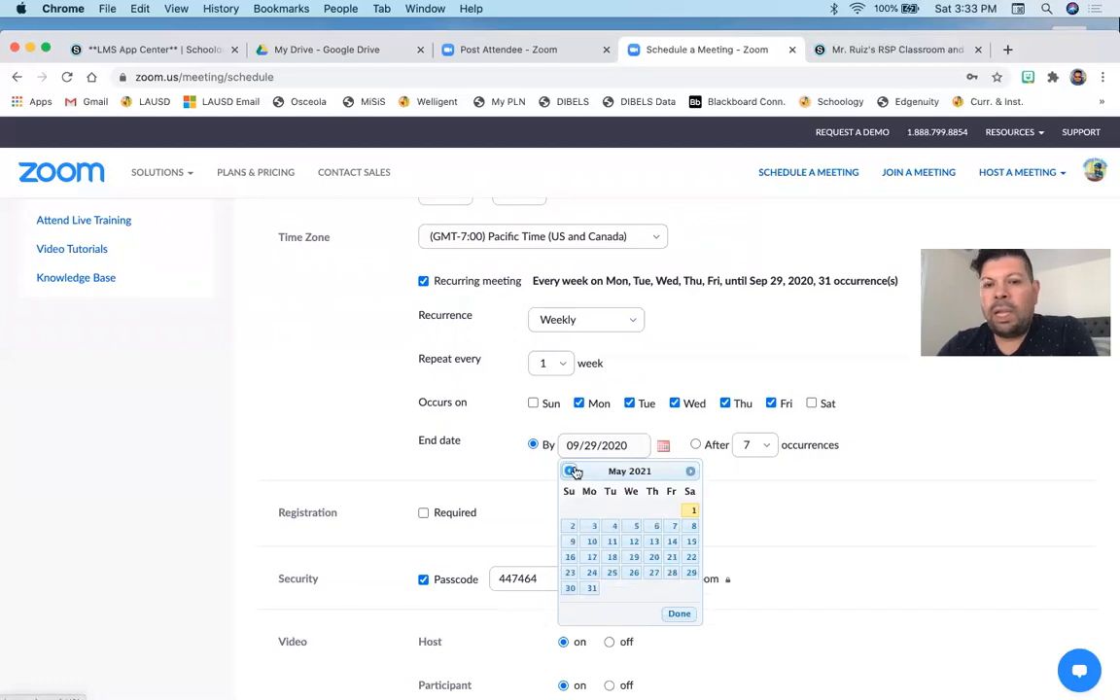
left_click(688, 472)
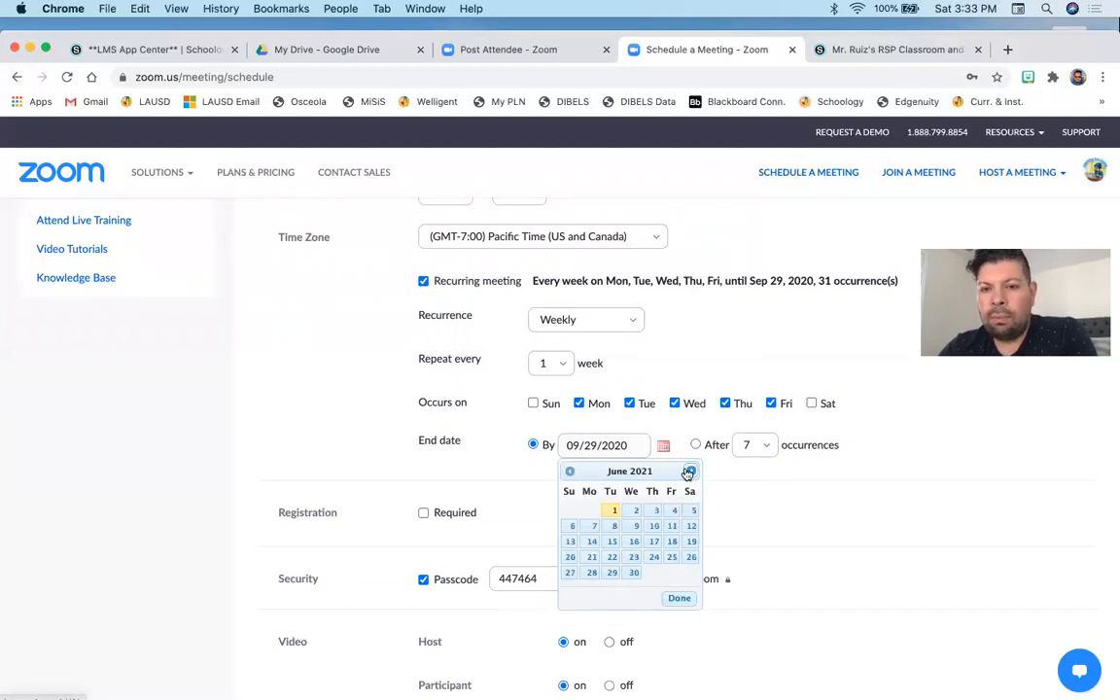
left_click(570, 472)
left_click(569, 472)
left_click(570, 471)
left_click(570, 471)
left_click(569, 471)
left_click(569, 472)
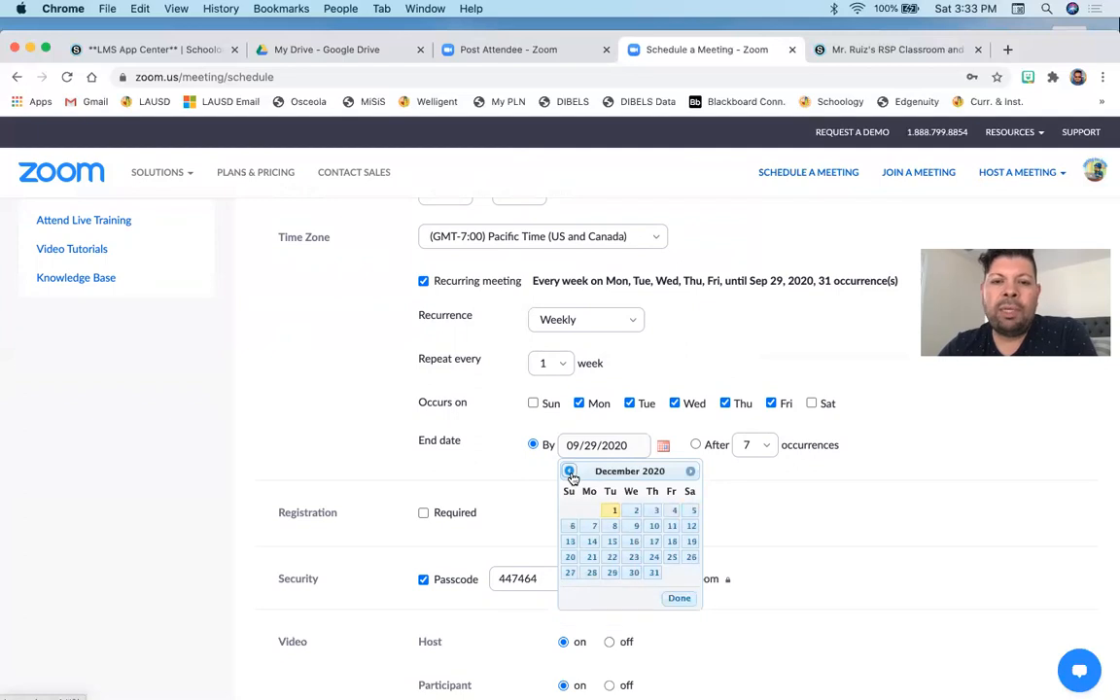
left_click(673, 546)
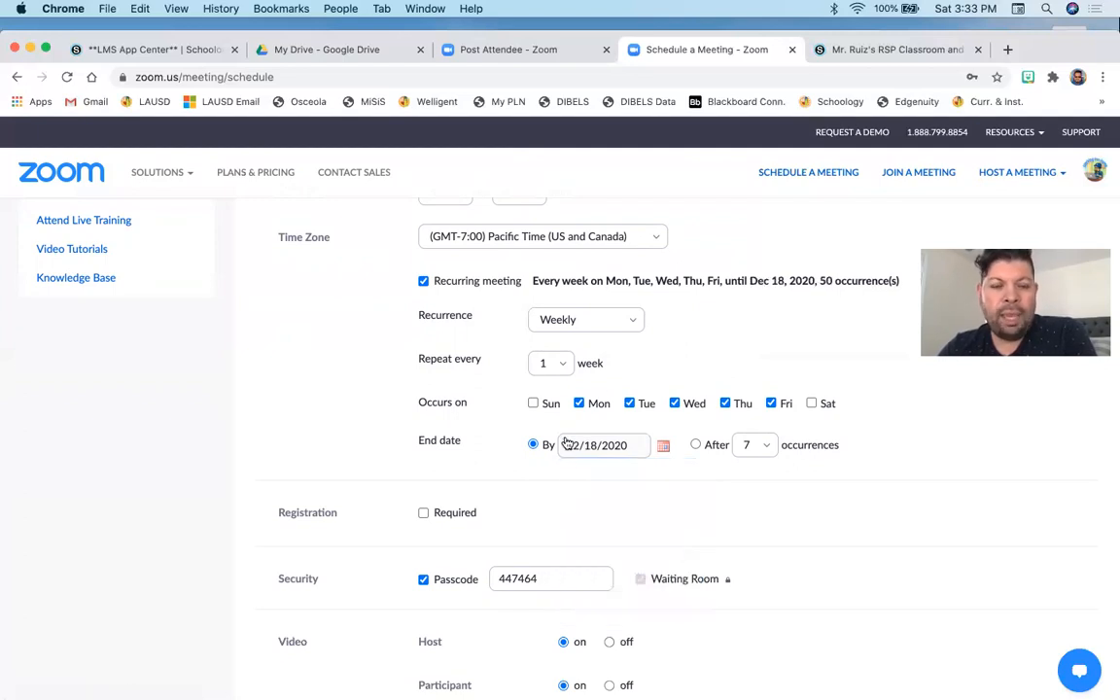
- Turn off the meeting's Passcode option under Security
scroll(602, 402, "up", 3)
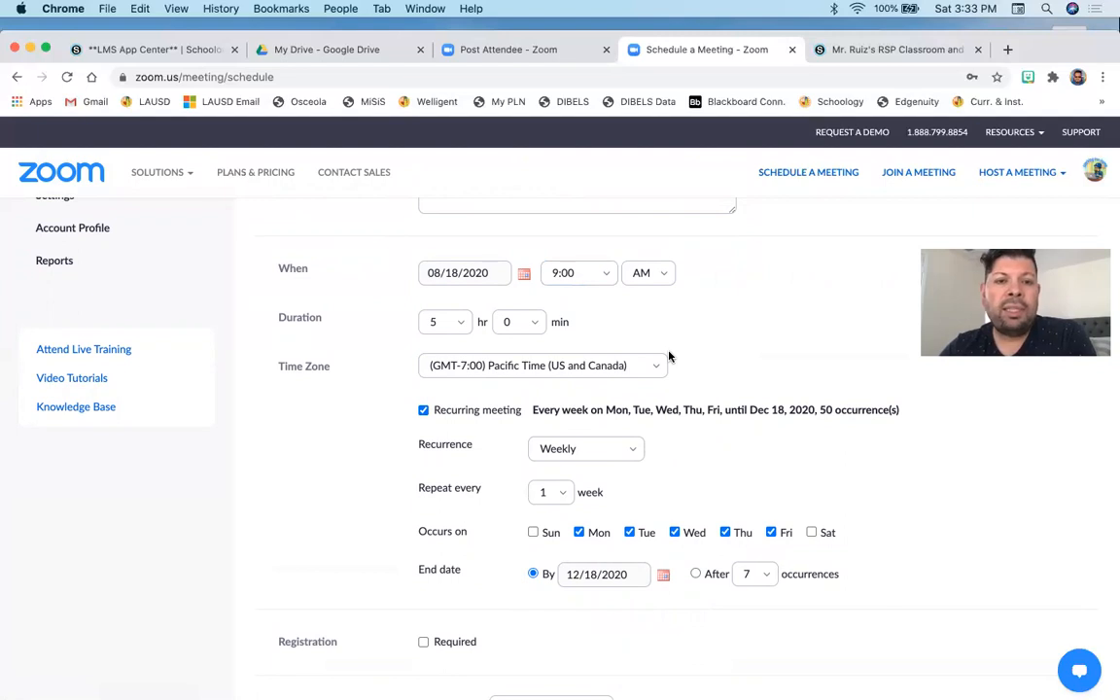
scroll(669, 356, "down", 2)
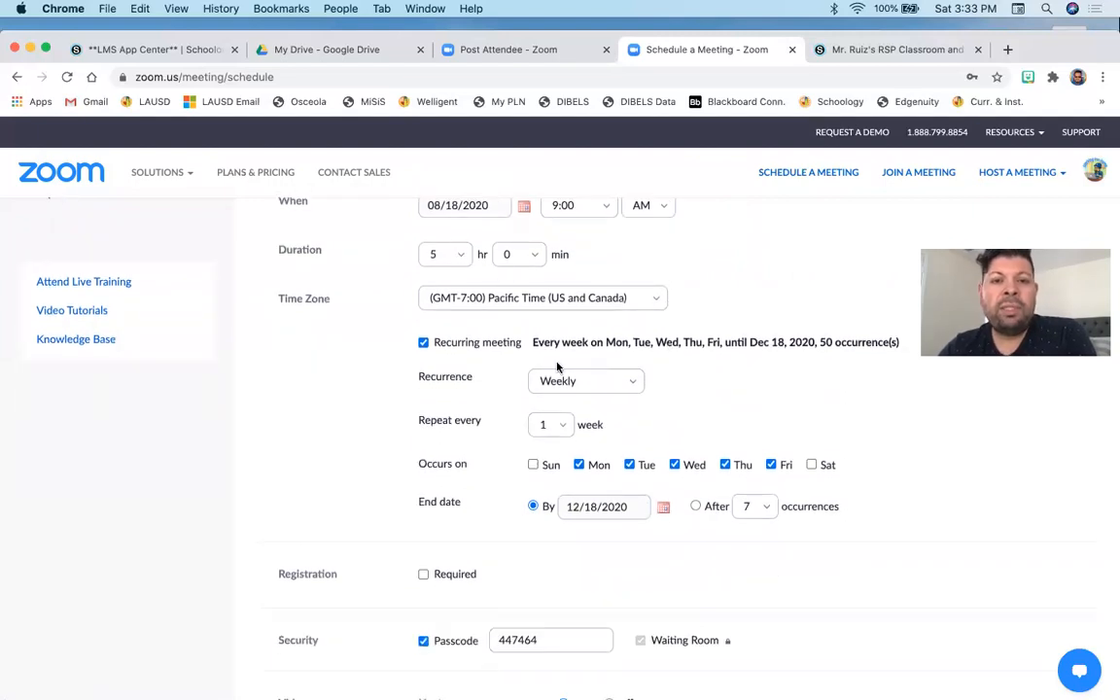
scroll(557, 366, "down", 1)
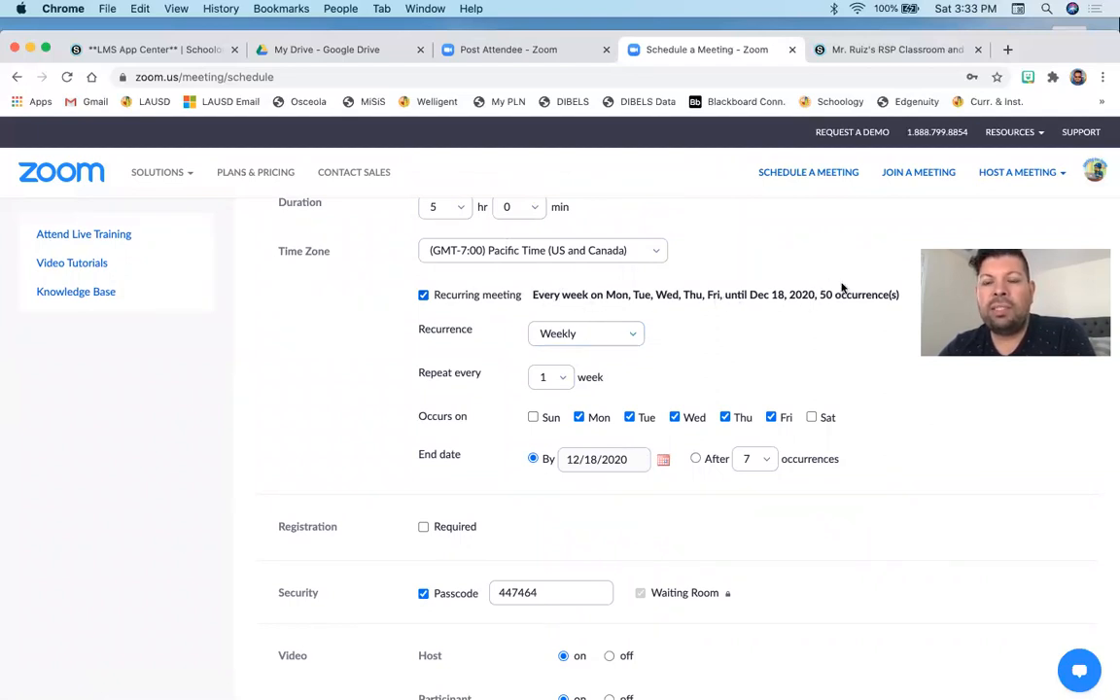
scroll(859, 354, "down", 2)
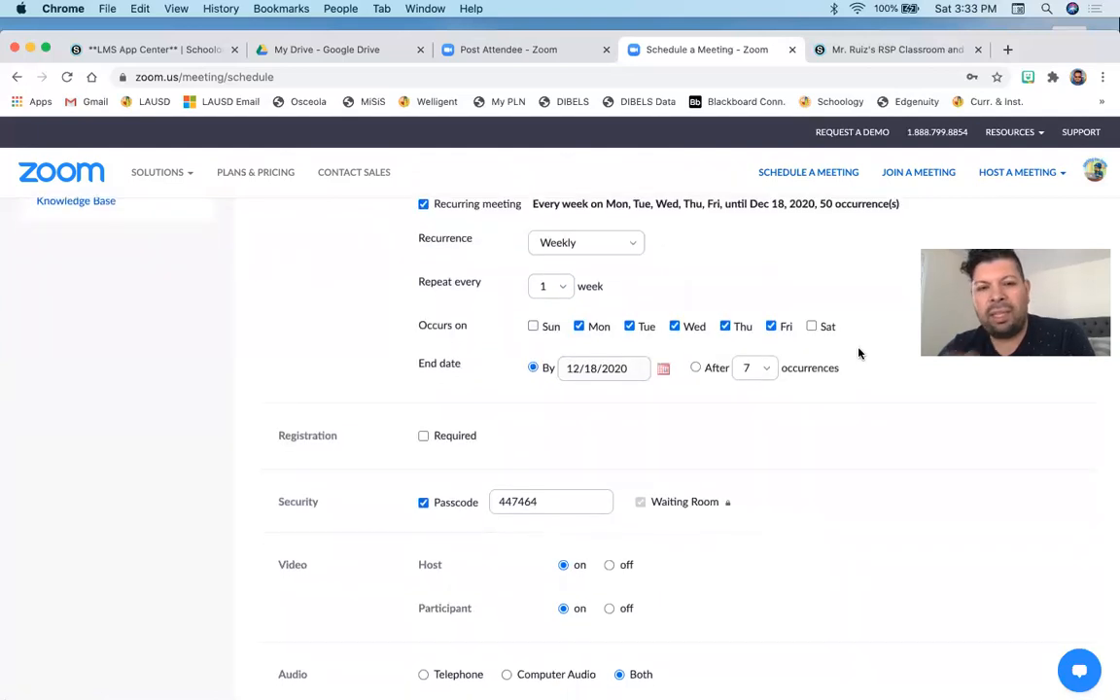
scroll(859, 354, "down", 2)
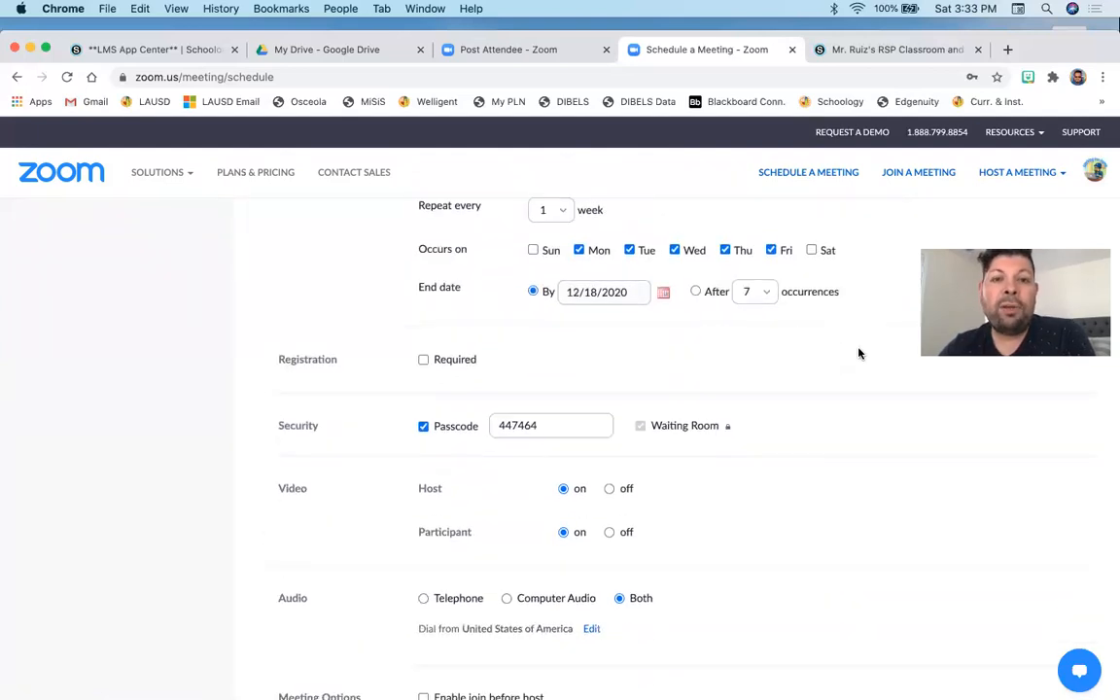
scroll(857, 351, "down", 1)
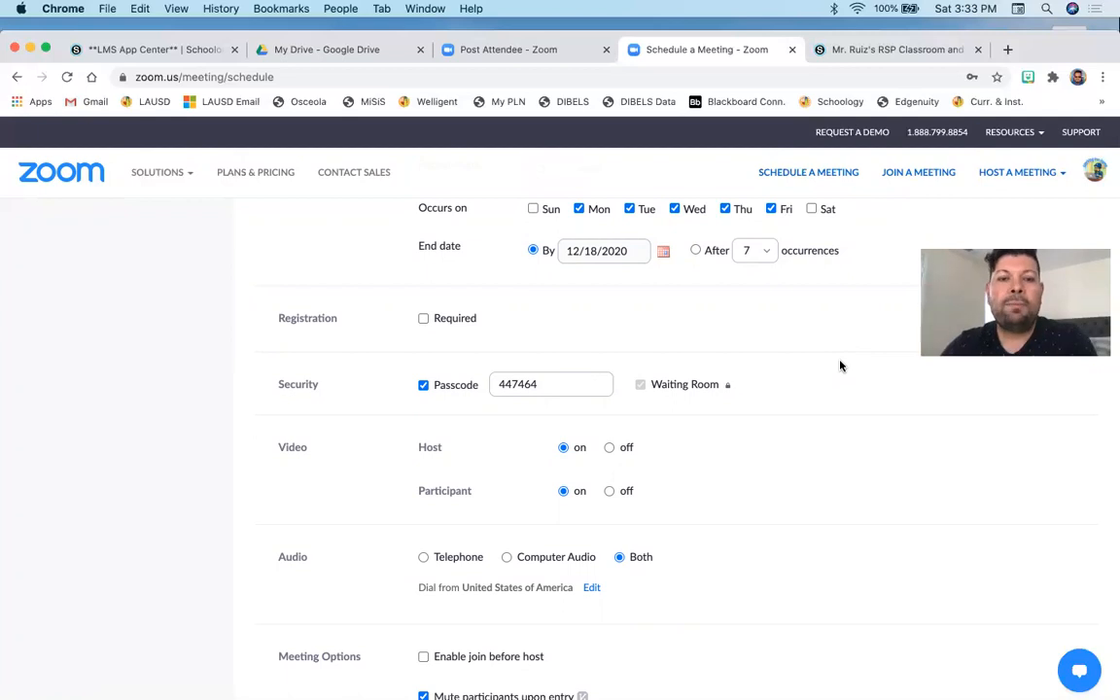
left_click(424, 385)
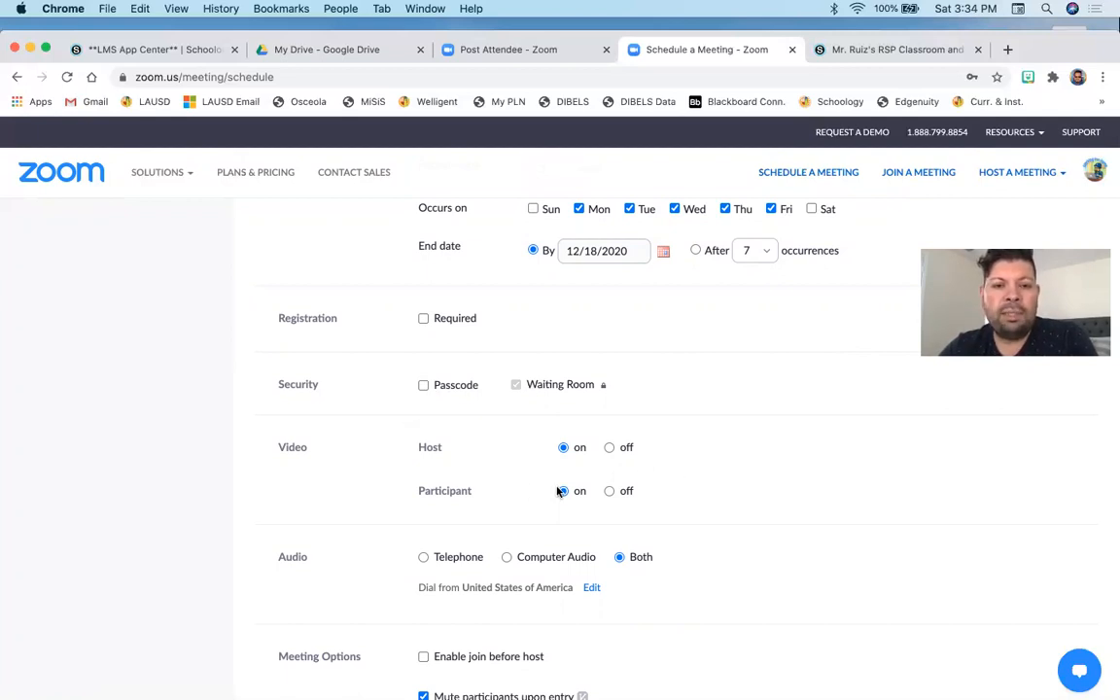
- Save the scheduled recurring meeting
scroll(544, 486, "down", 2)
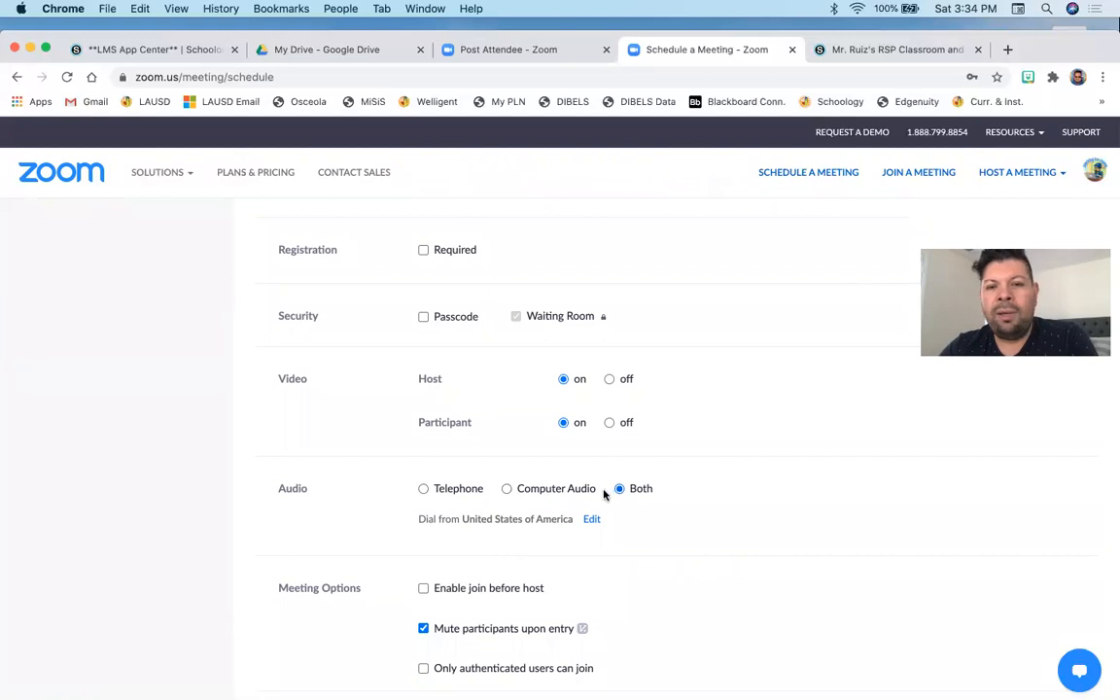
scroll(622, 480, "down", 3)
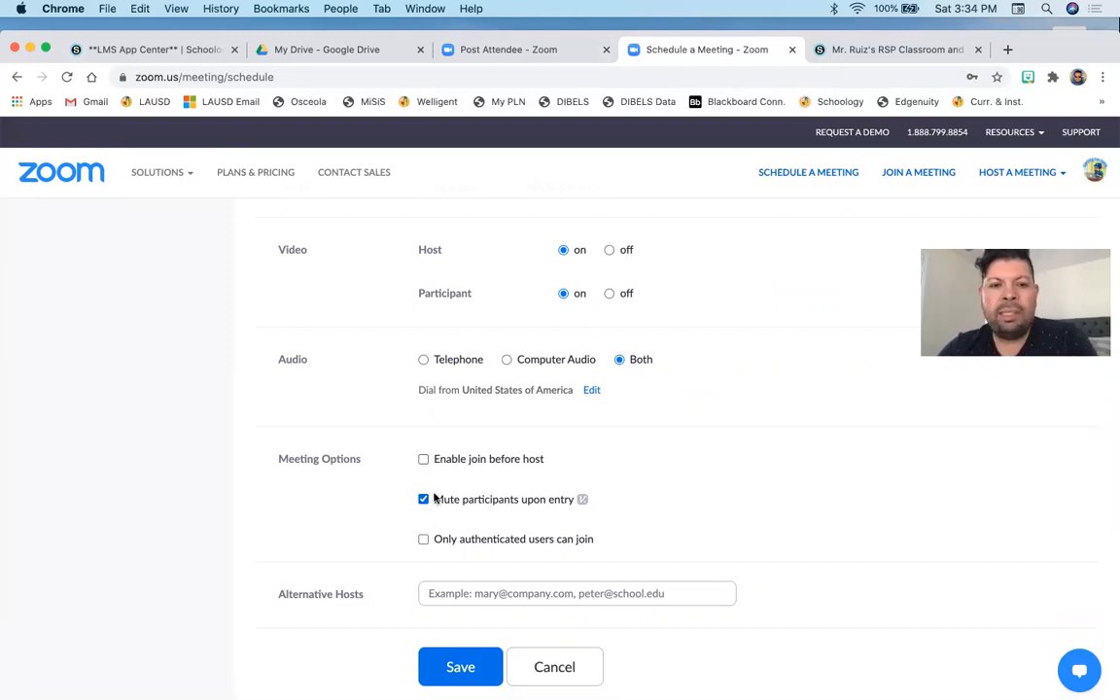
scroll(435, 497, "down", 2)
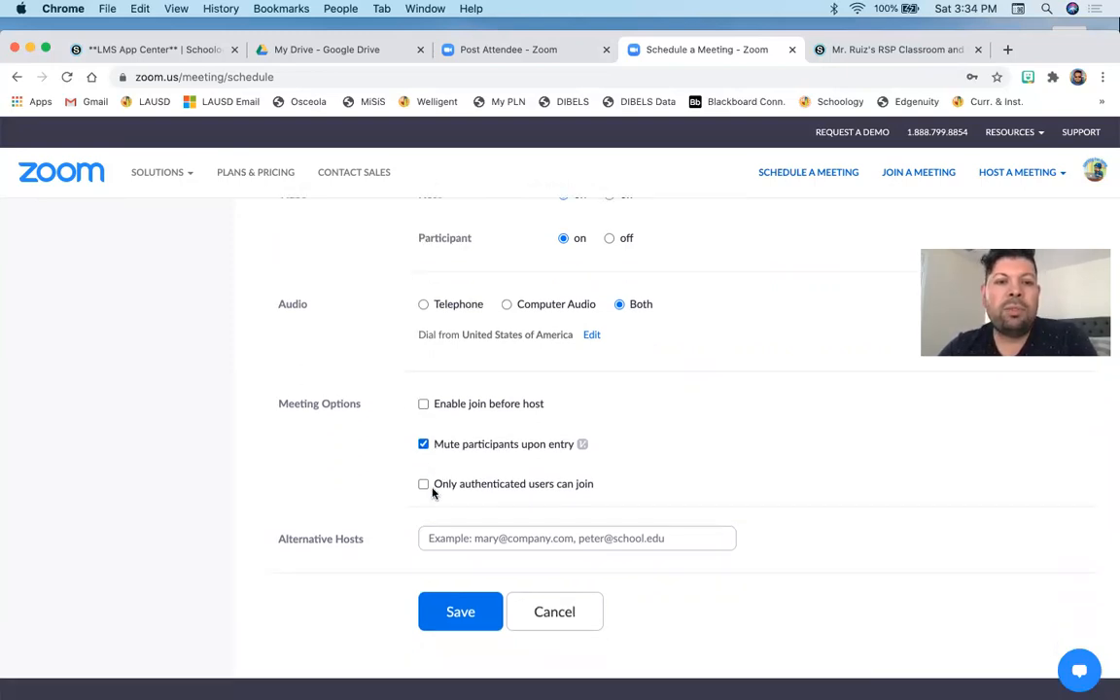
left_click(460, 612)
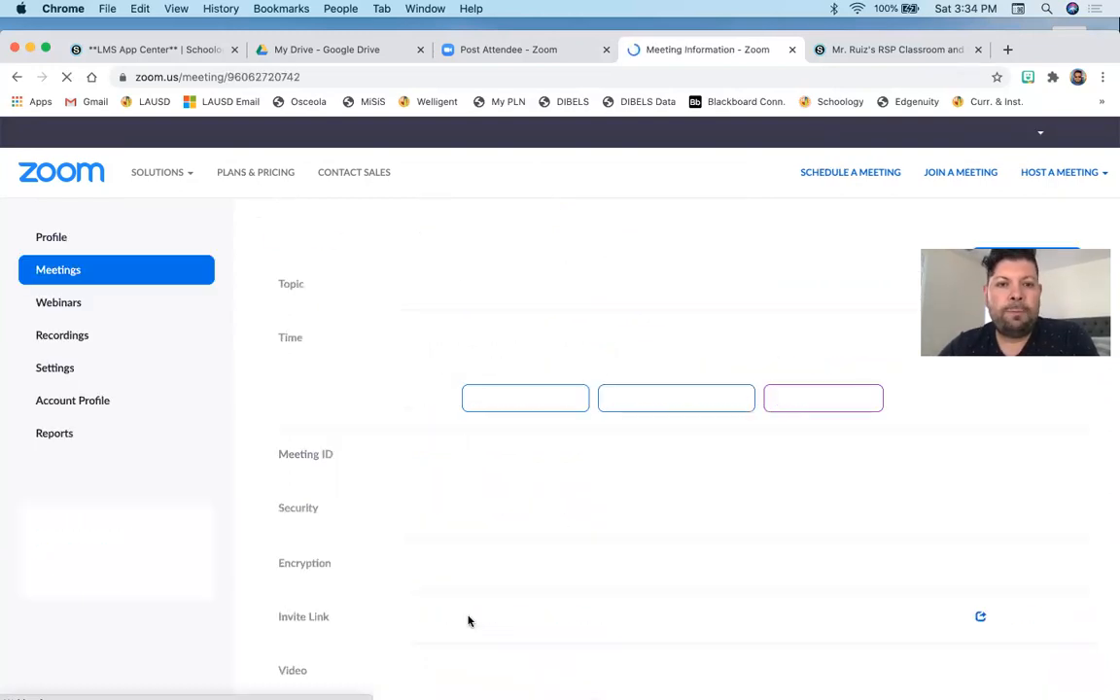
- Review the saved meeting's details, recurrence and invite link
scroll(350, 388, "down", 1)
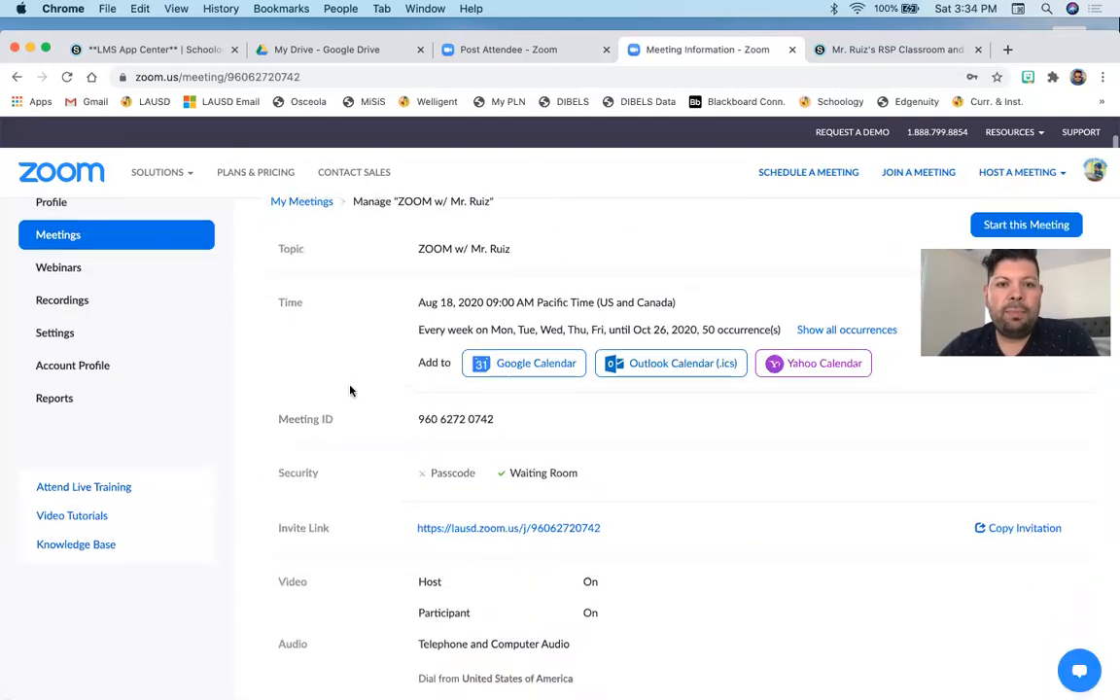
scroll(466, 305, "down", 1)
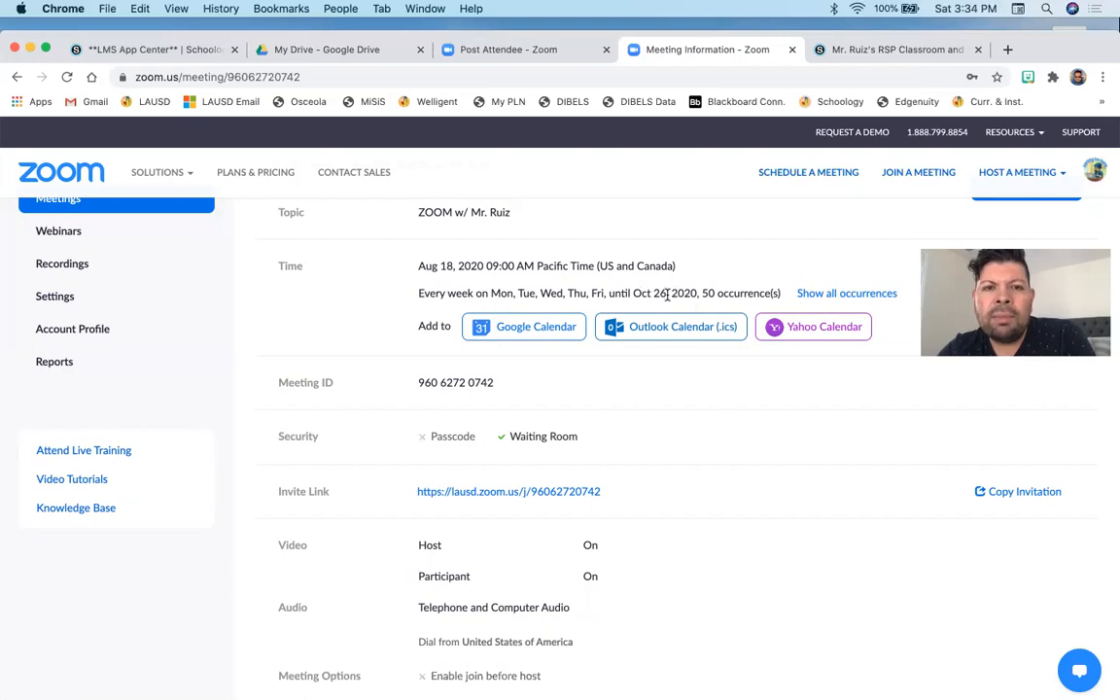
scroll(666, 296, "down", 1)
scroll(665, 294, "down", 2)
scroll(664, 297, "up", 2)
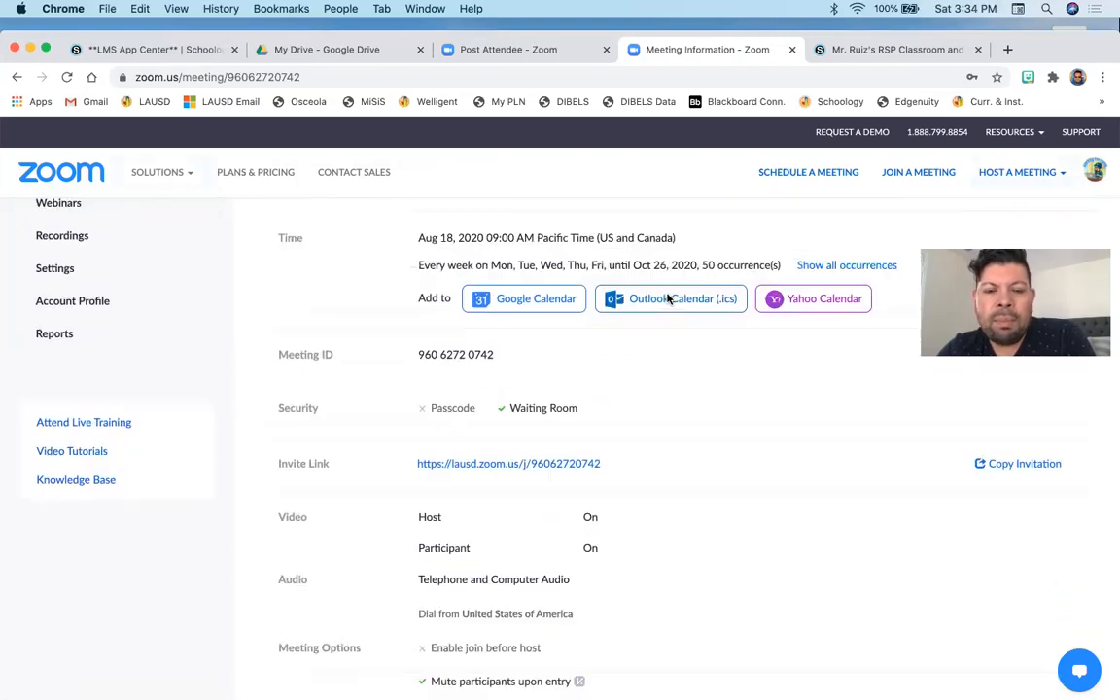
scroll(666, 299, "down", 2)
scroll(667, 299, "up", 2)
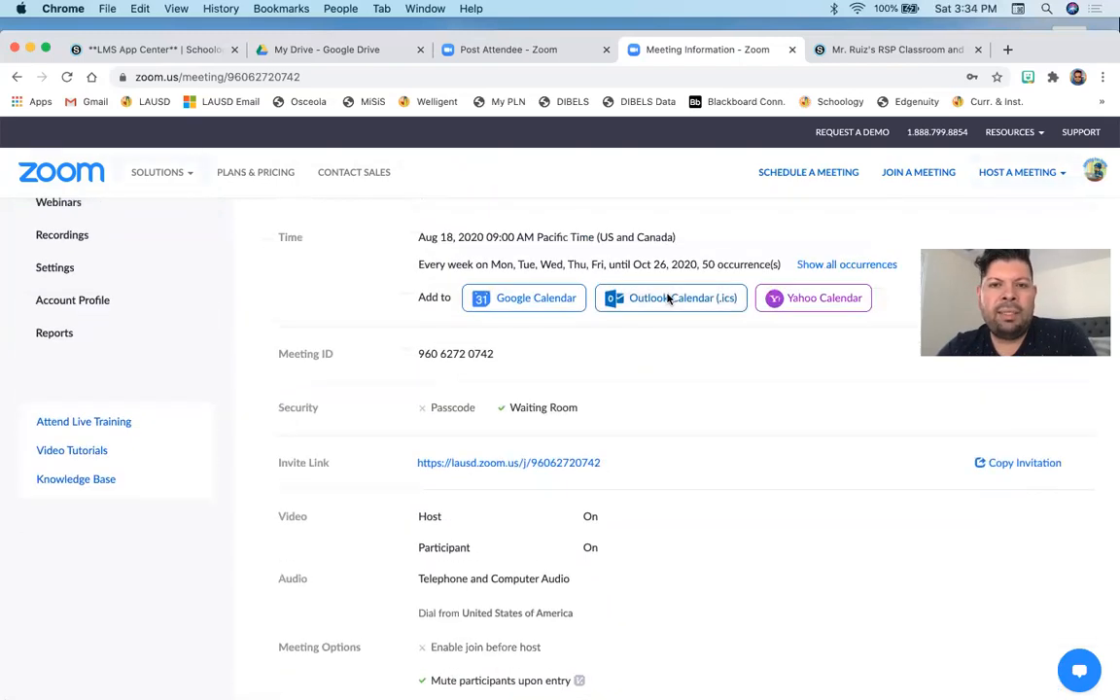
scroll(713, 251, "down", 2)
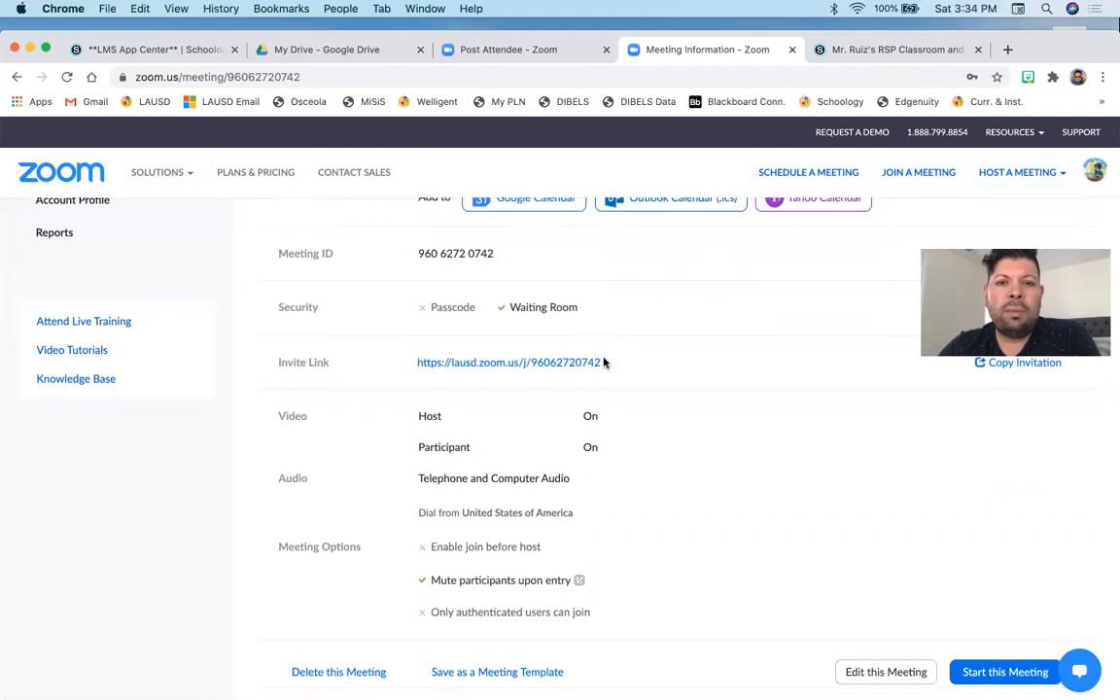
- Copy the meeting's invite link and switch to the Schoology course tab
left_click_drag(601, 364, 416, 362)
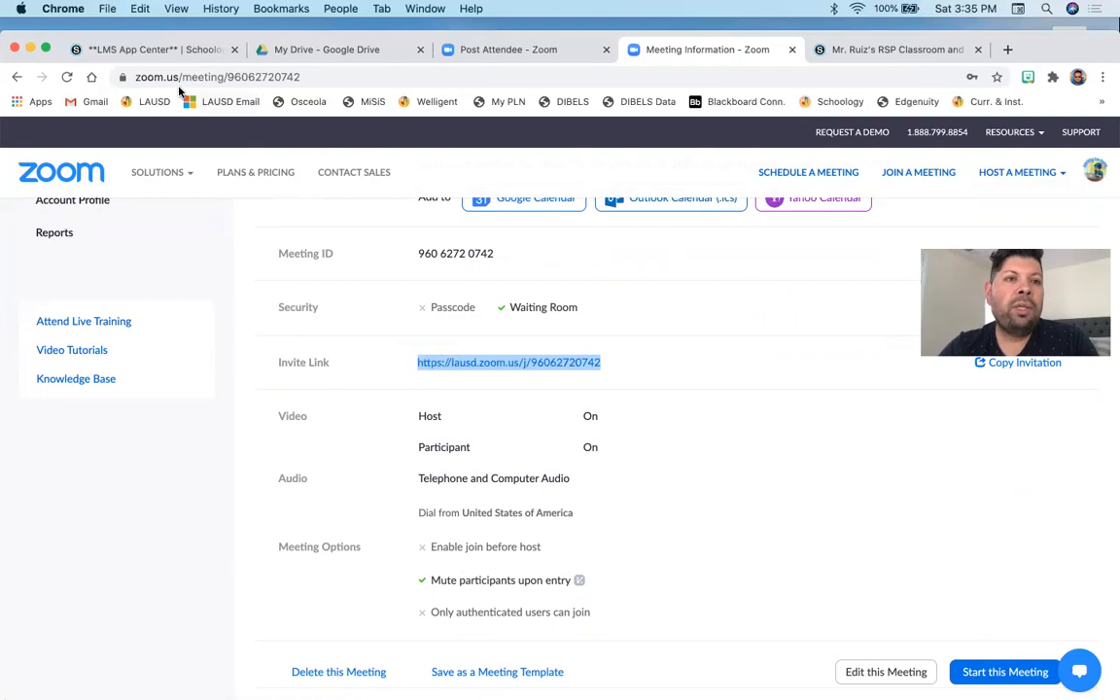
left_click(139, 8)
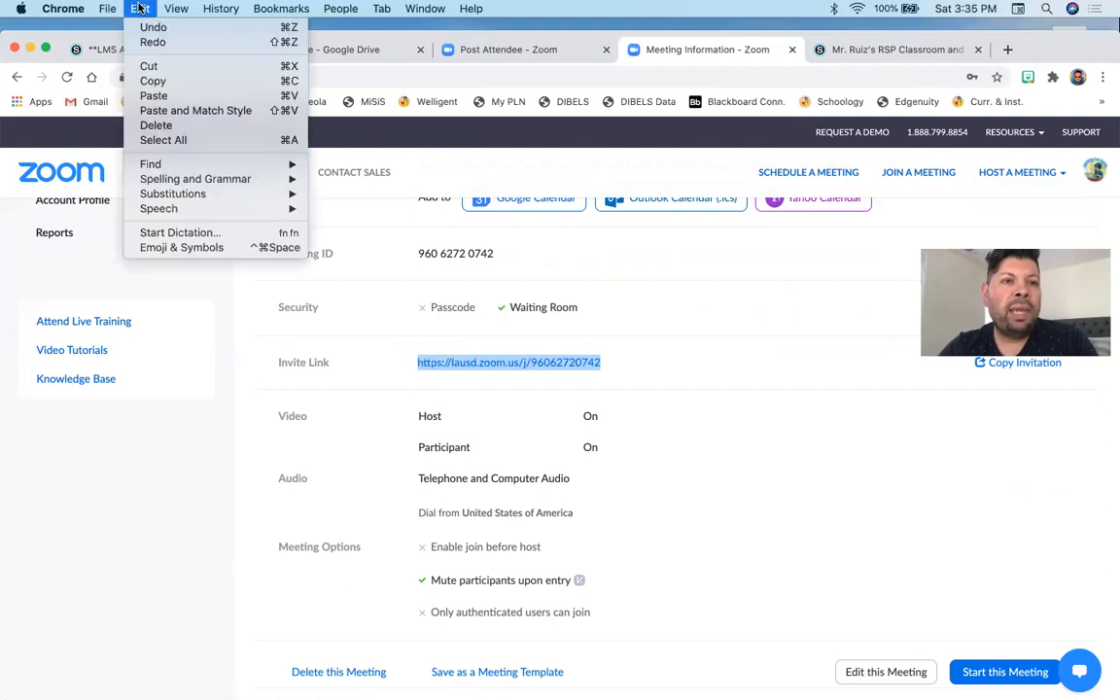
left_click(153, 81)
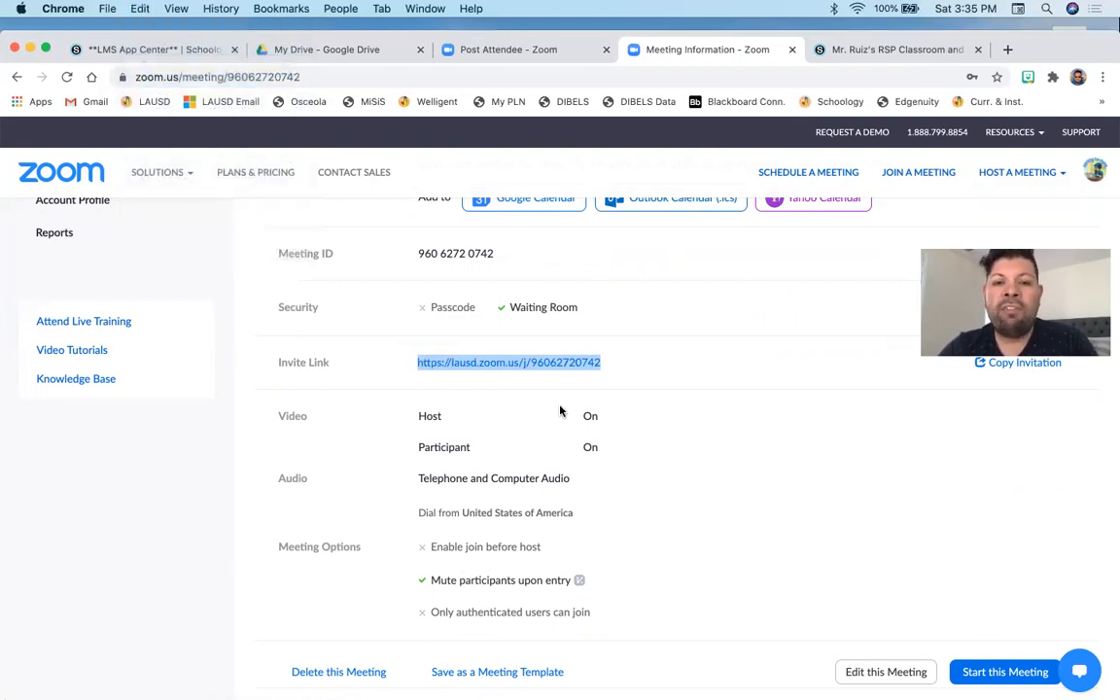
scroll(635, 411, "up", 2)
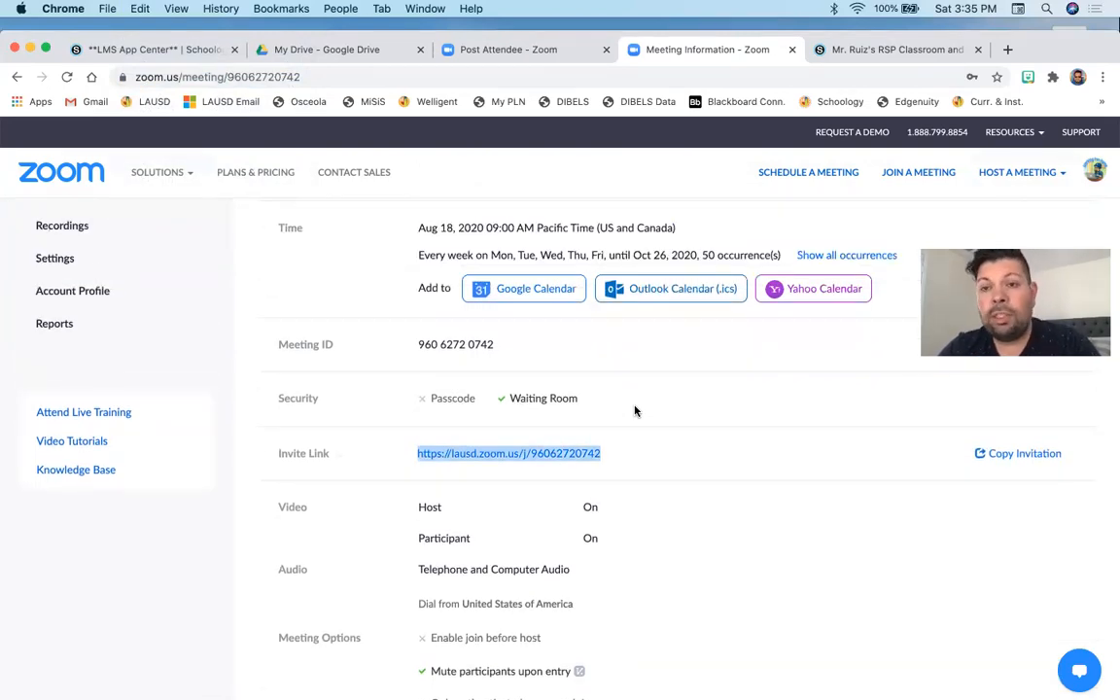
left_click(913, 49)
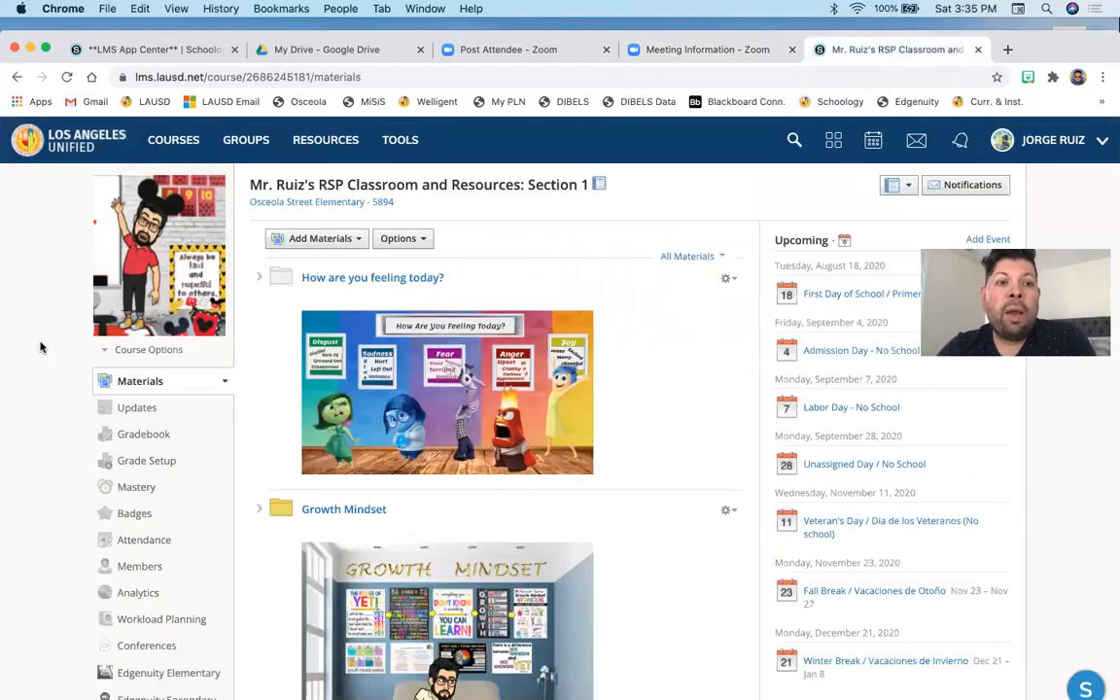
- Open the course Updates and insert a link to the pasted Zoom invite URL titled "Zoom w/ Mr. Ruiz"
scroll(117, 387, "down", 2)
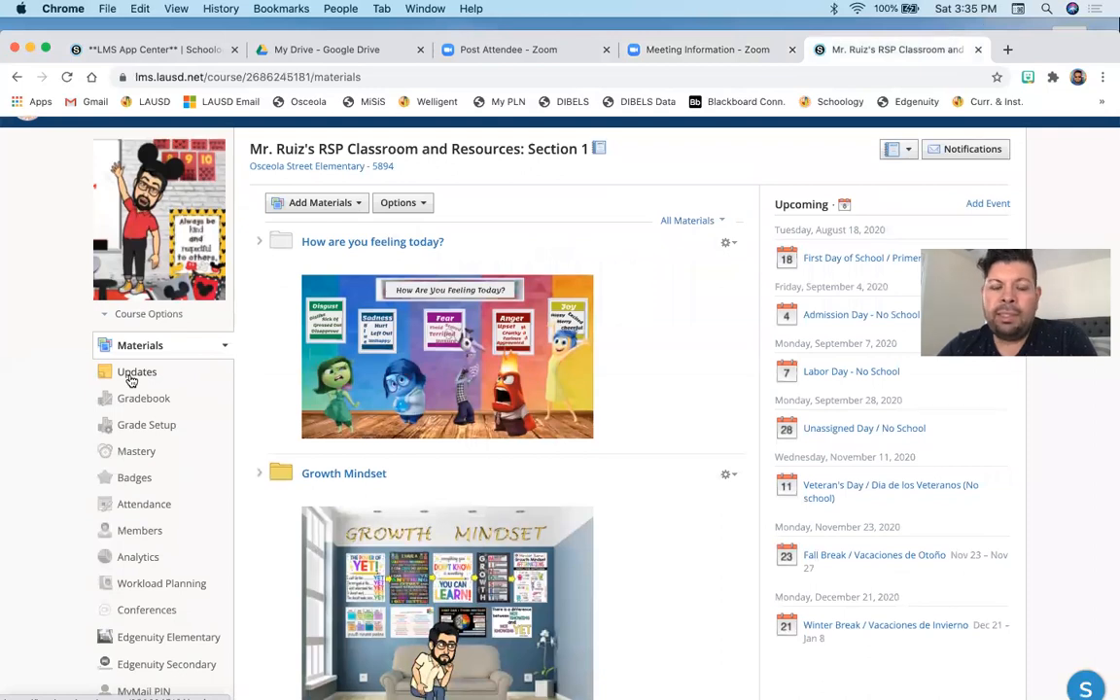
left_click(130, 380)
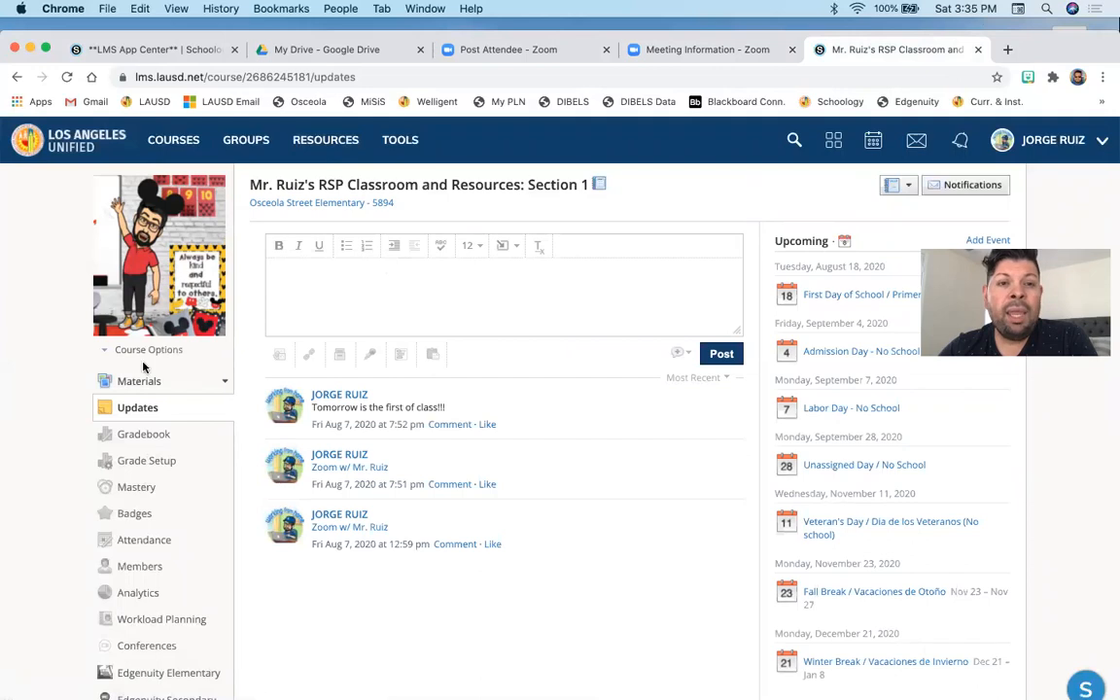
left_click(509, 251)
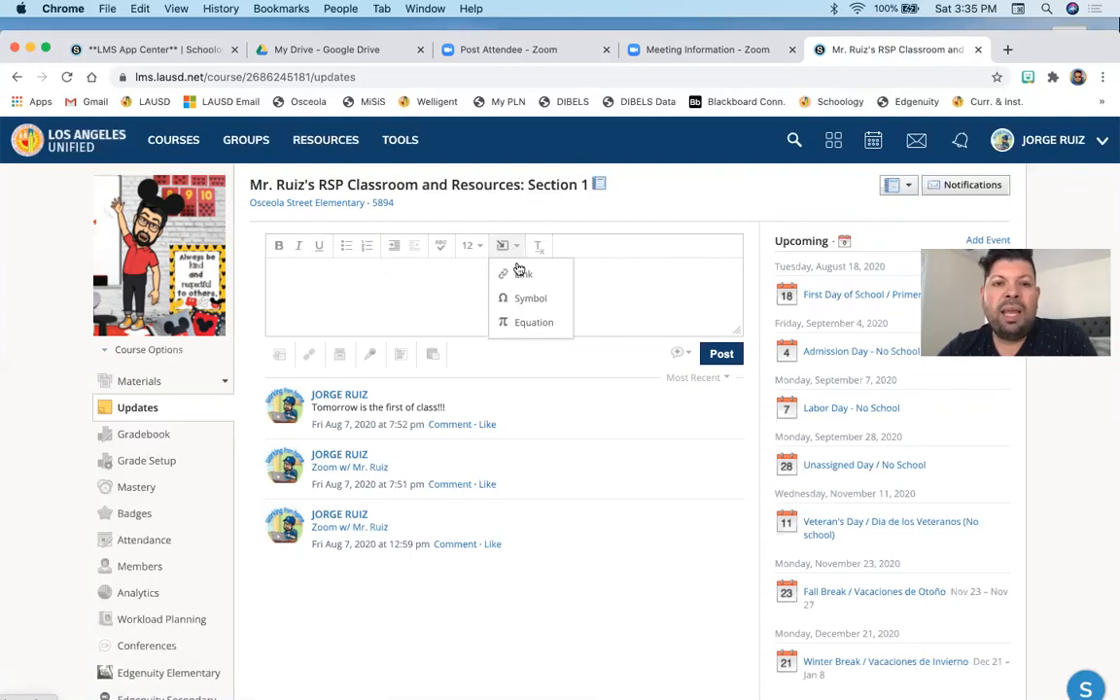
left_click(521, 275)
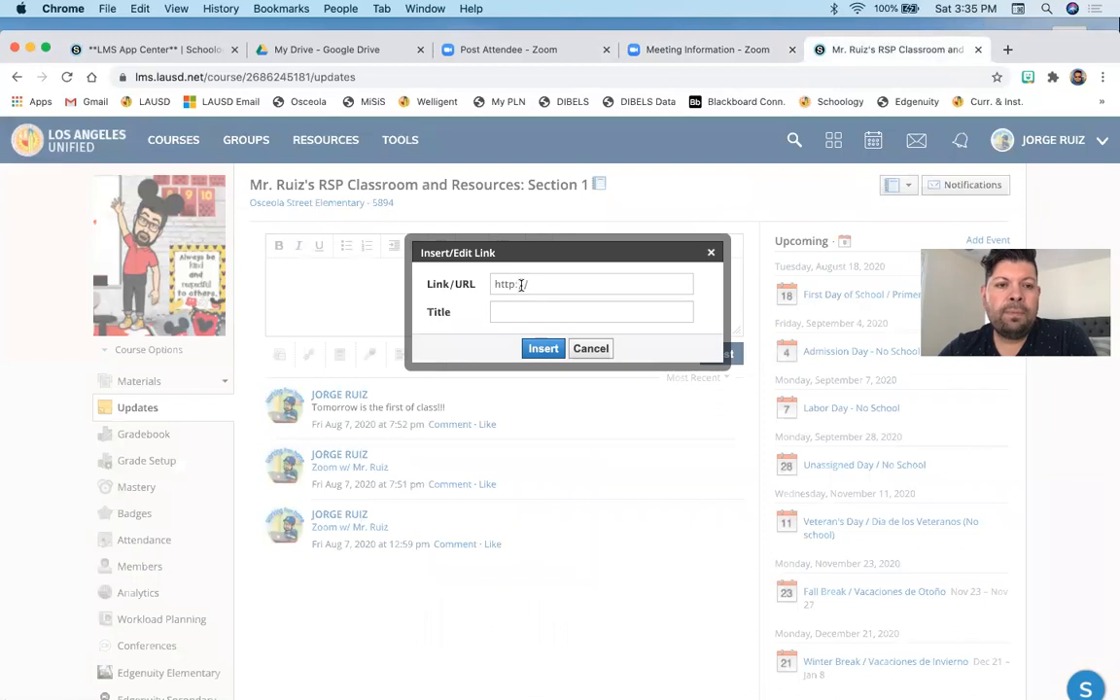
left_click(534, 283)
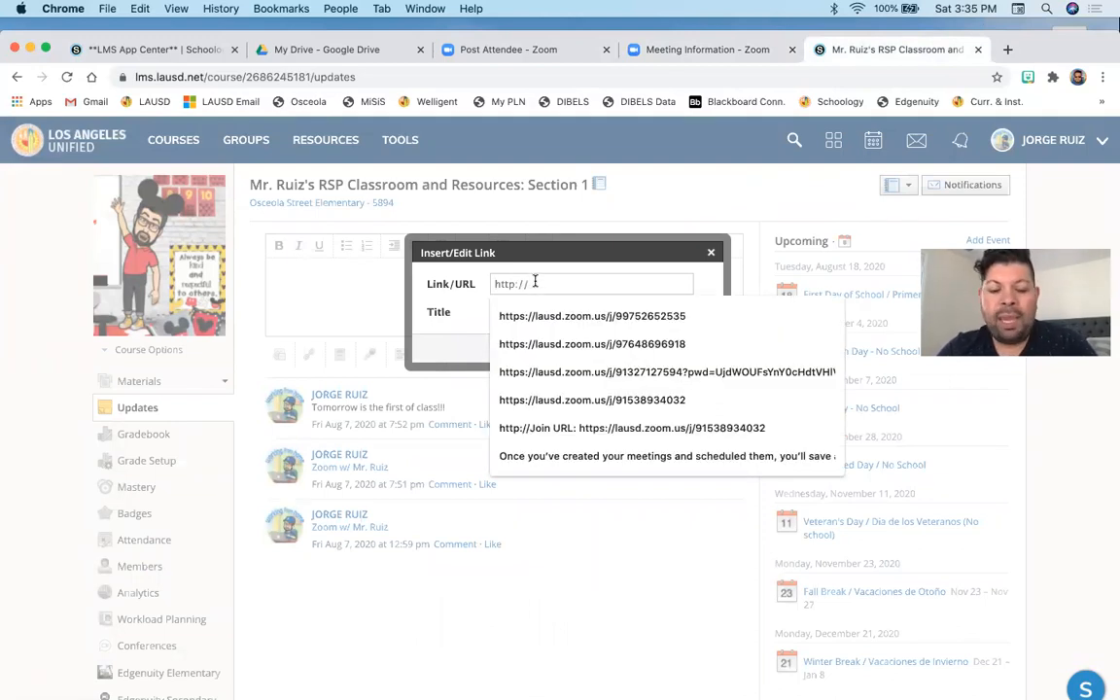
key("super+v")
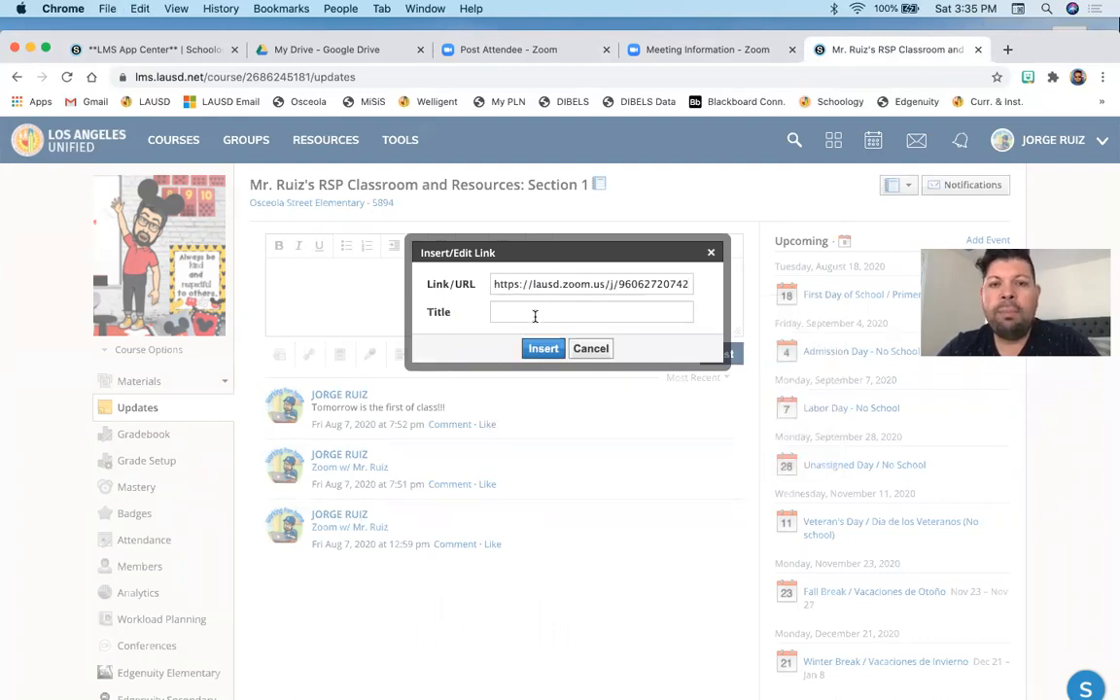
left_click(534, 315)
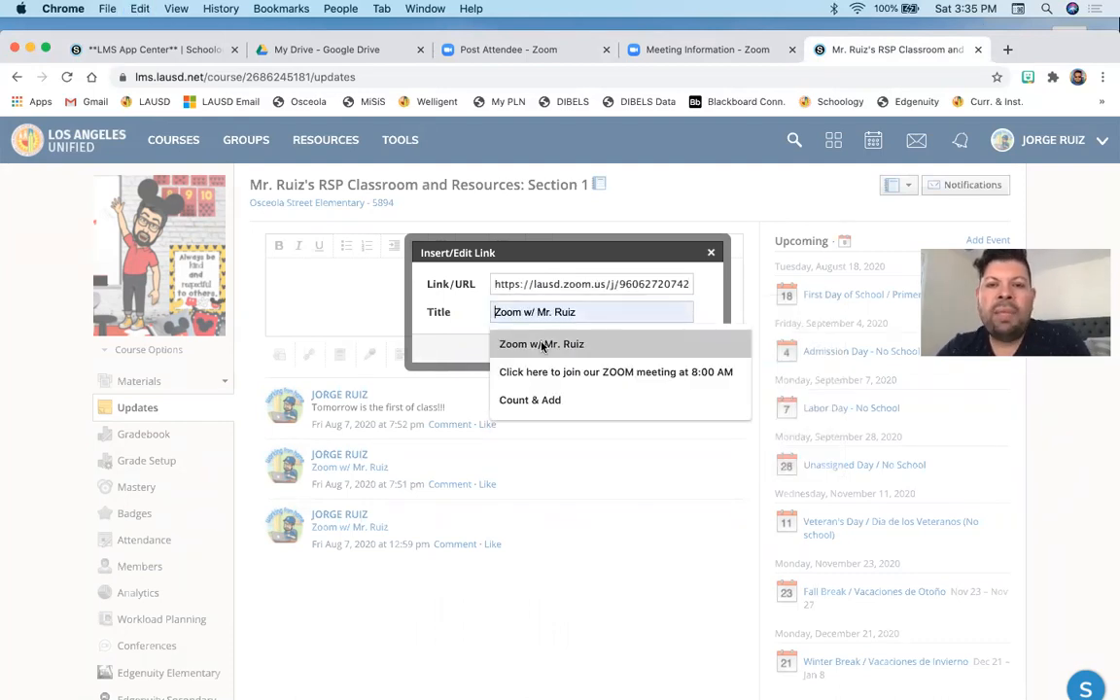
left_click(542, 345)
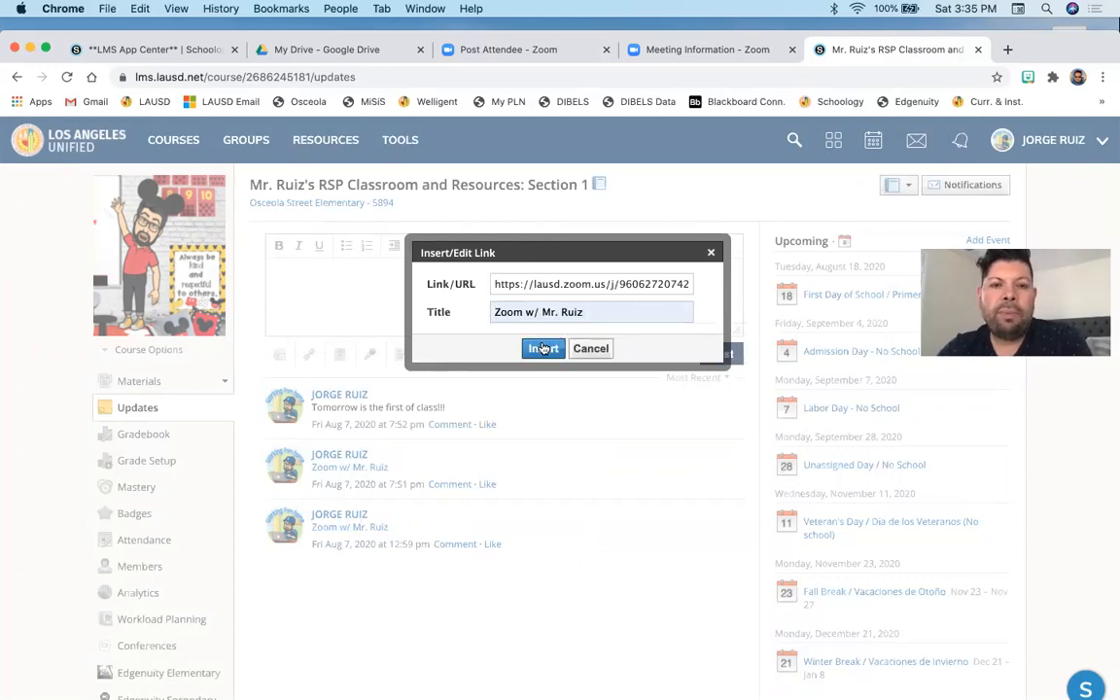
left_click(544, 350)
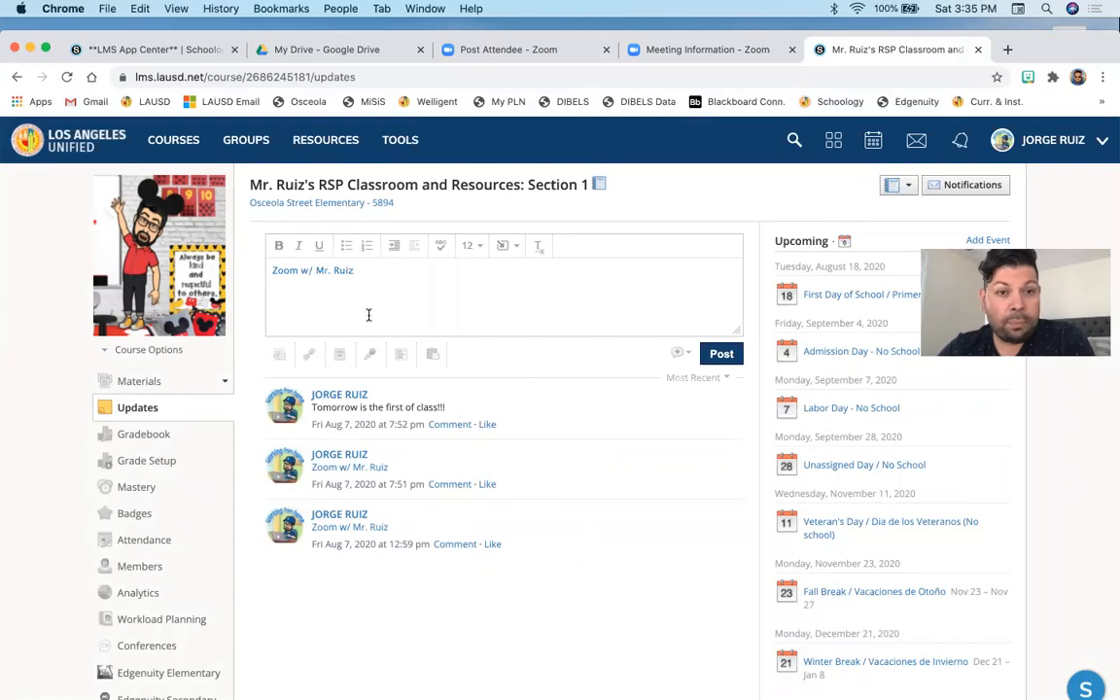
- Delete the three older updates from the course's update feed
left_click(733, 457)
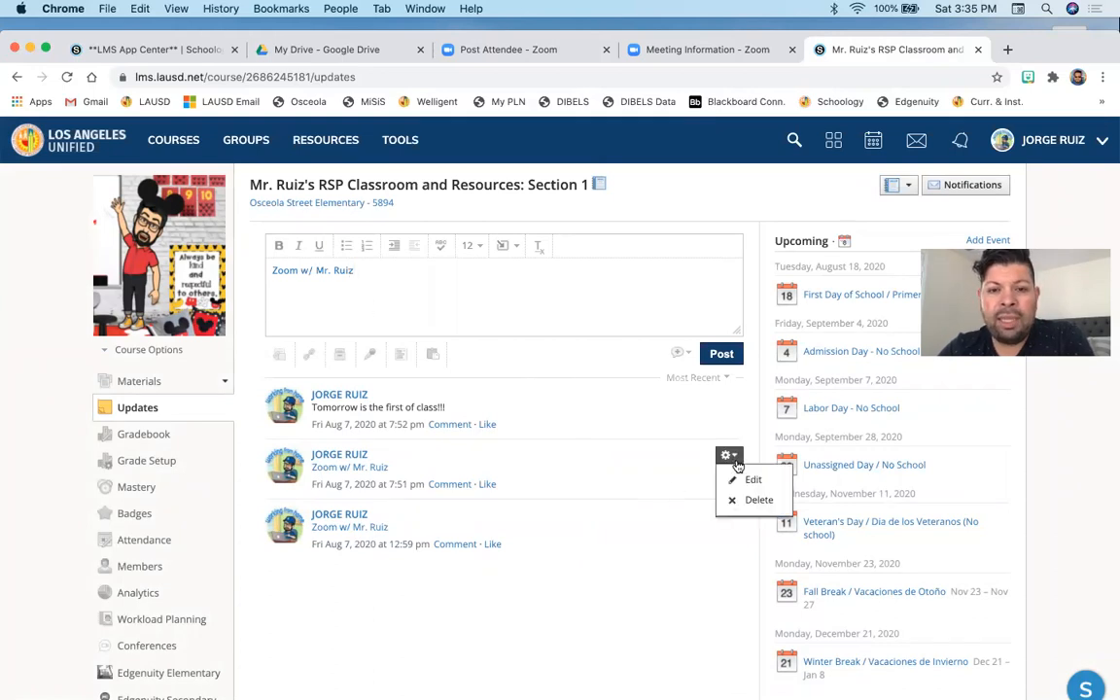
left_click(750, 499)
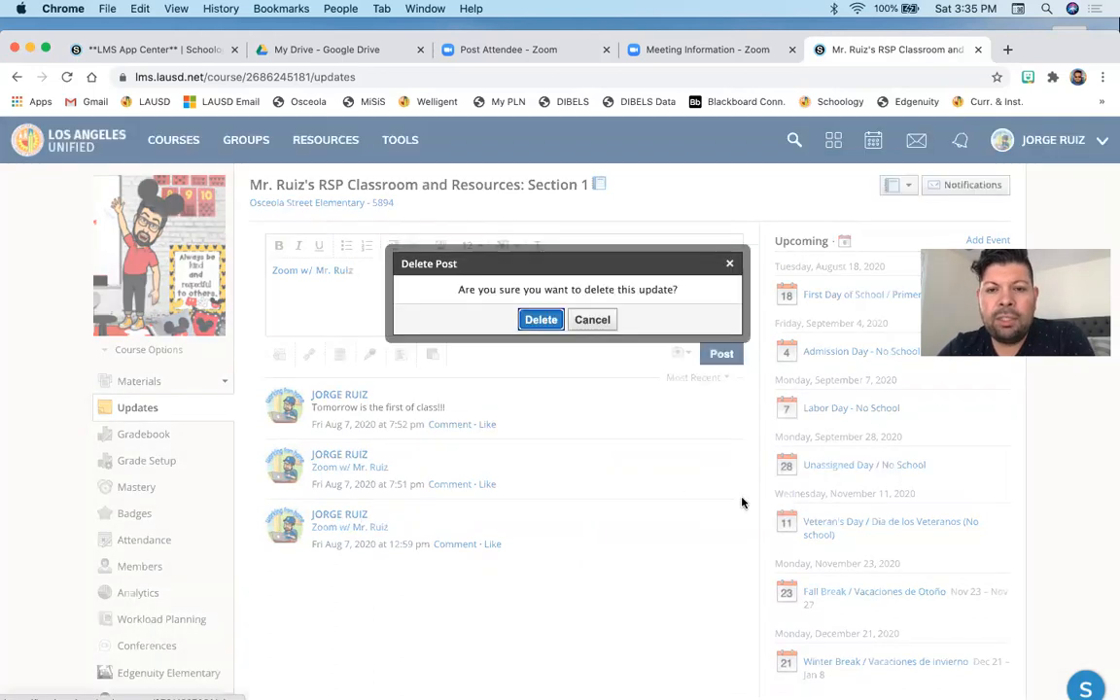
left_click(533, 319)
left_click(727, 395)
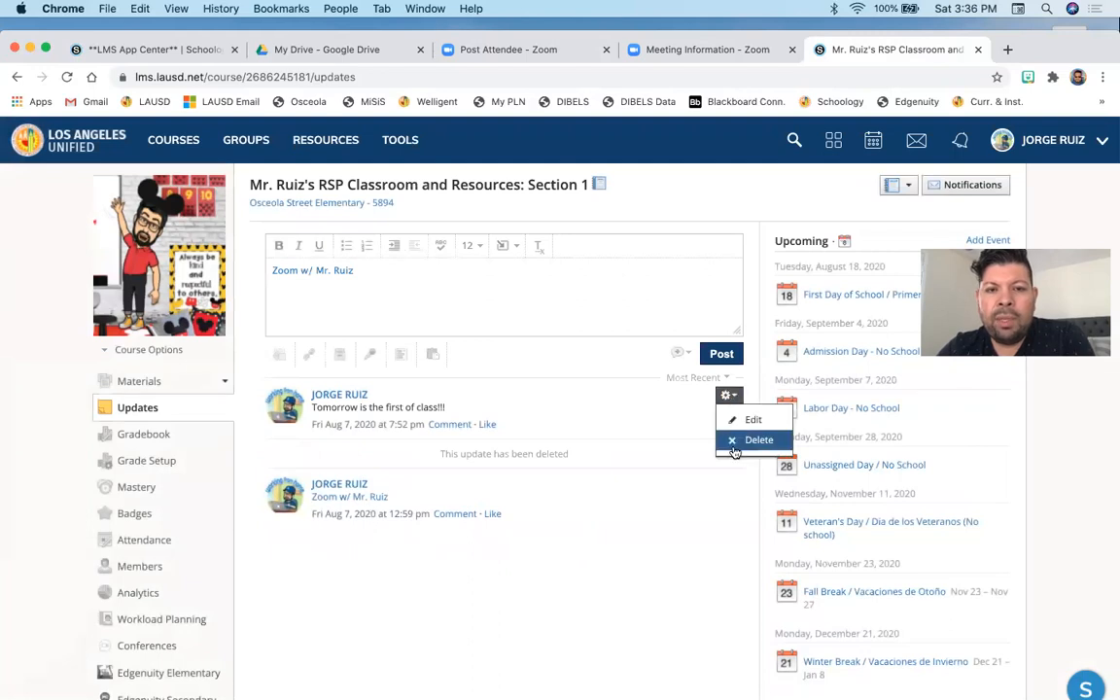
left_click(756, 439)
left_click(538, 320)
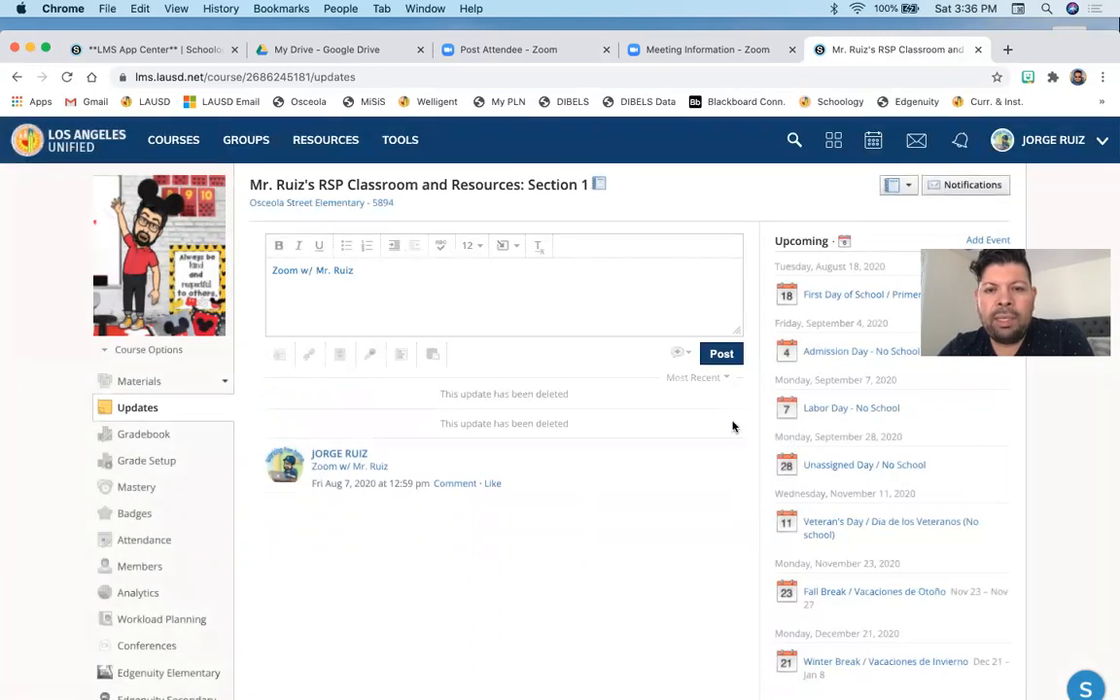
left_click(731, 453)
left_click(743, 498)
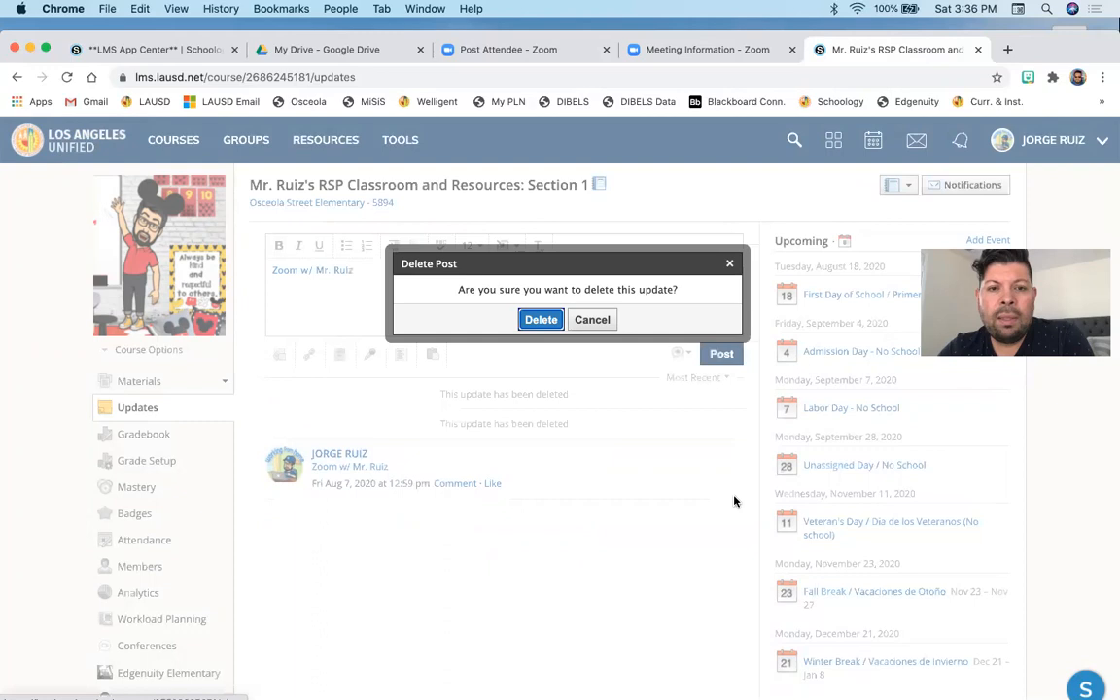
left_click(536, 320)
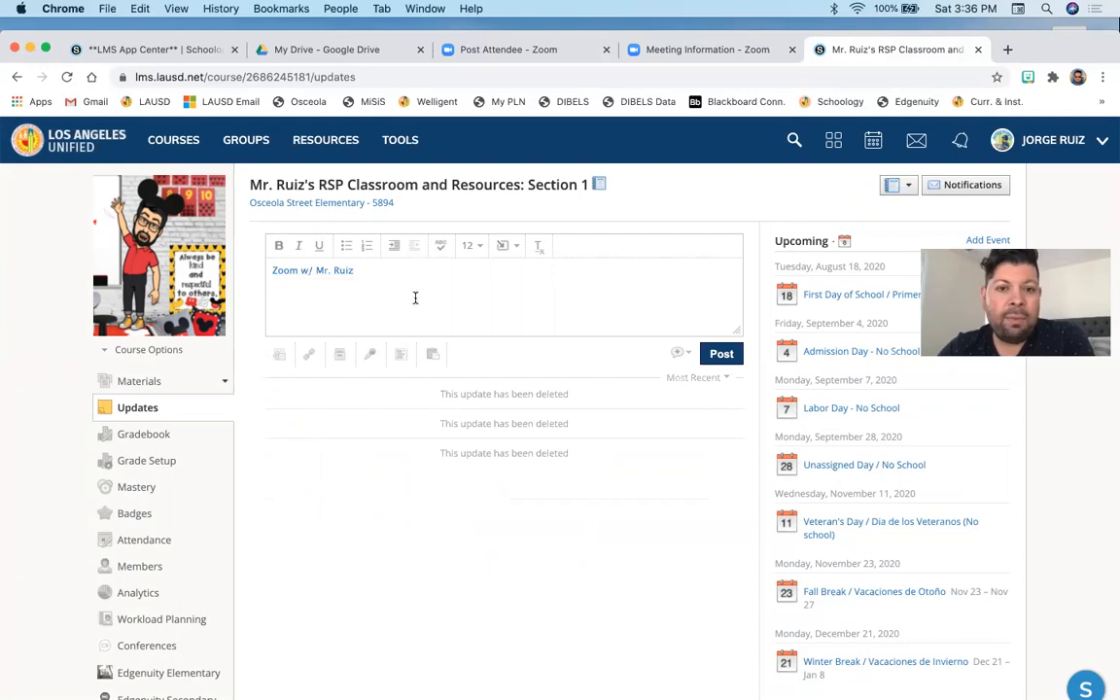
- Post the Zoom link update as a course announcement and view it on the Materials page
left_click(685, 357)
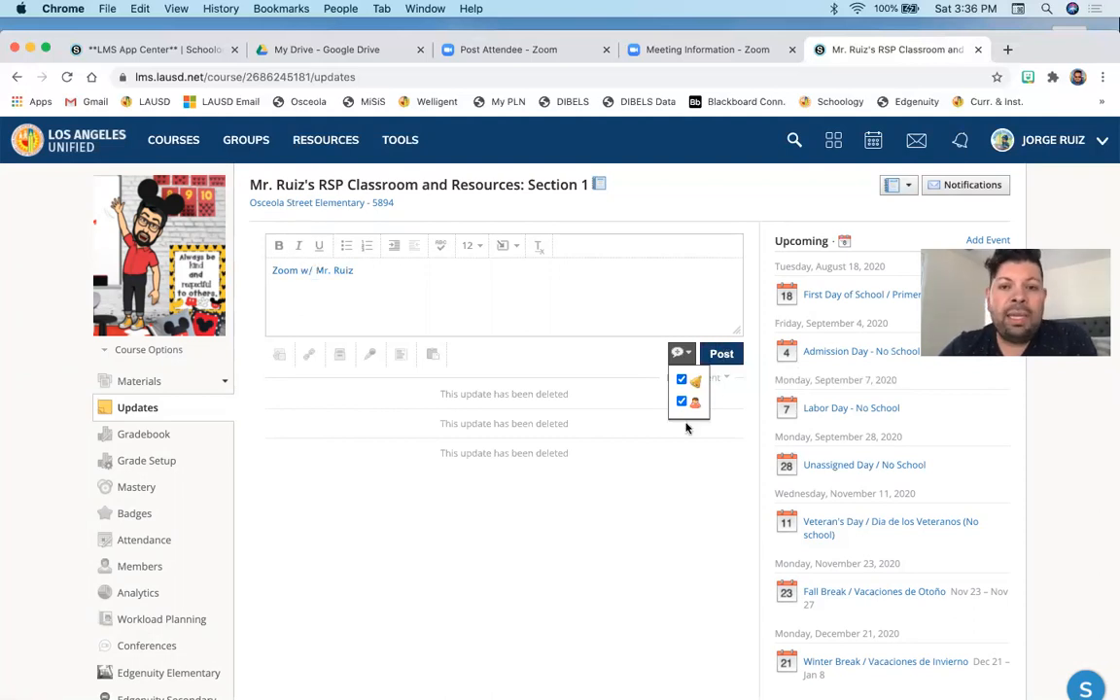
left_click(724, 355)
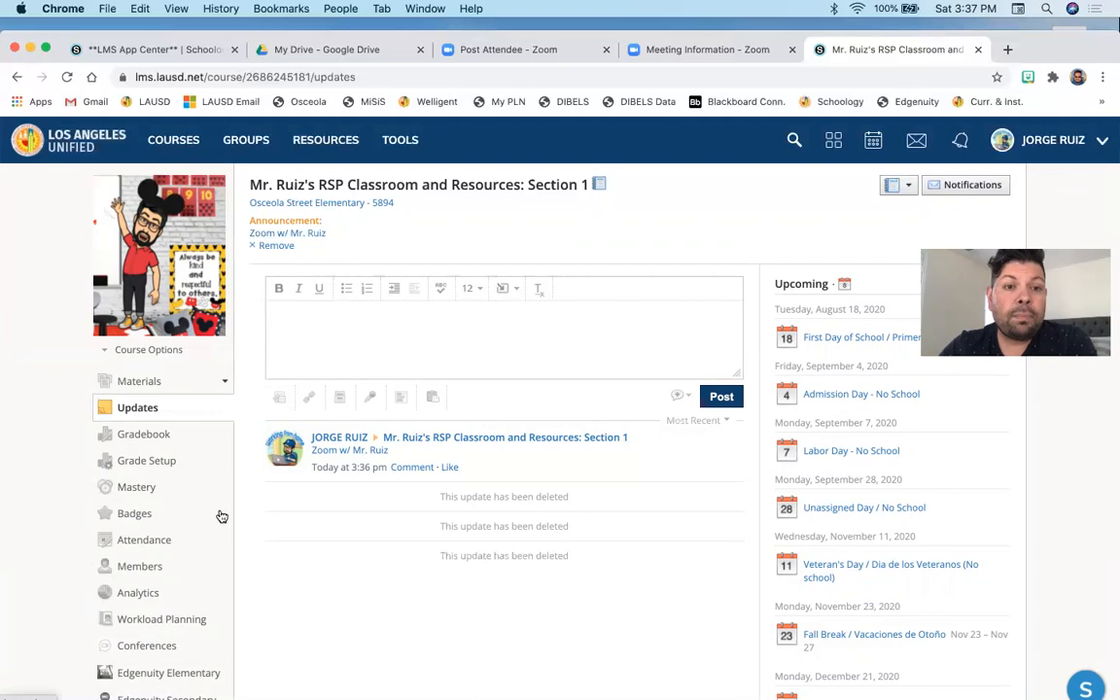
left_click(139, 382)
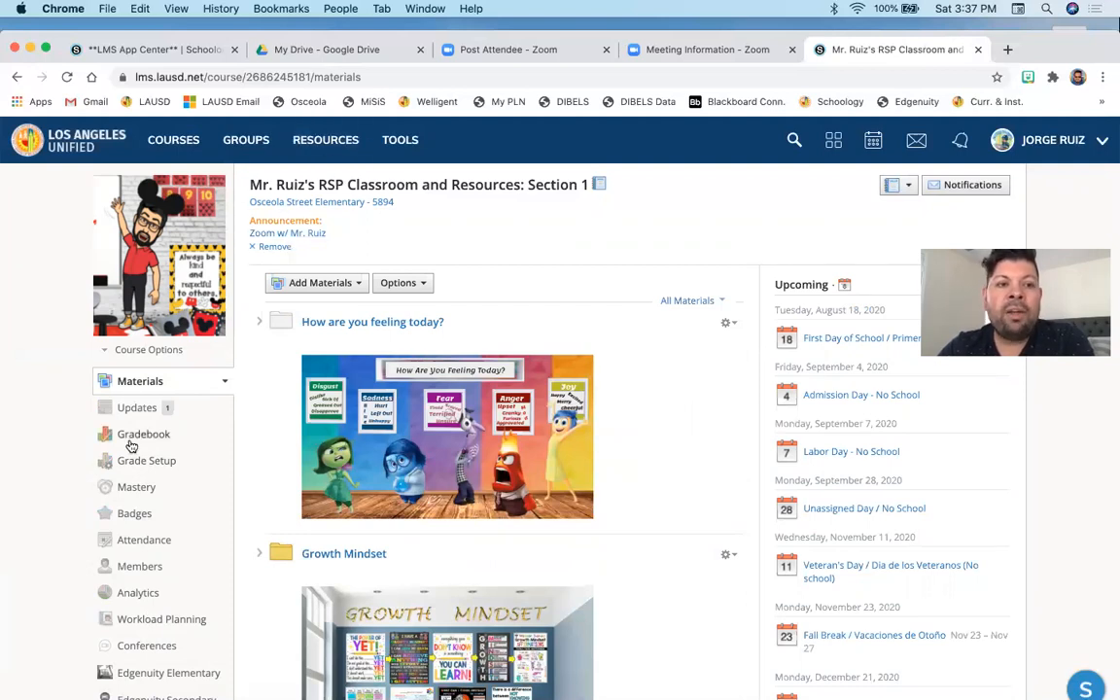
left_click(135, 409)
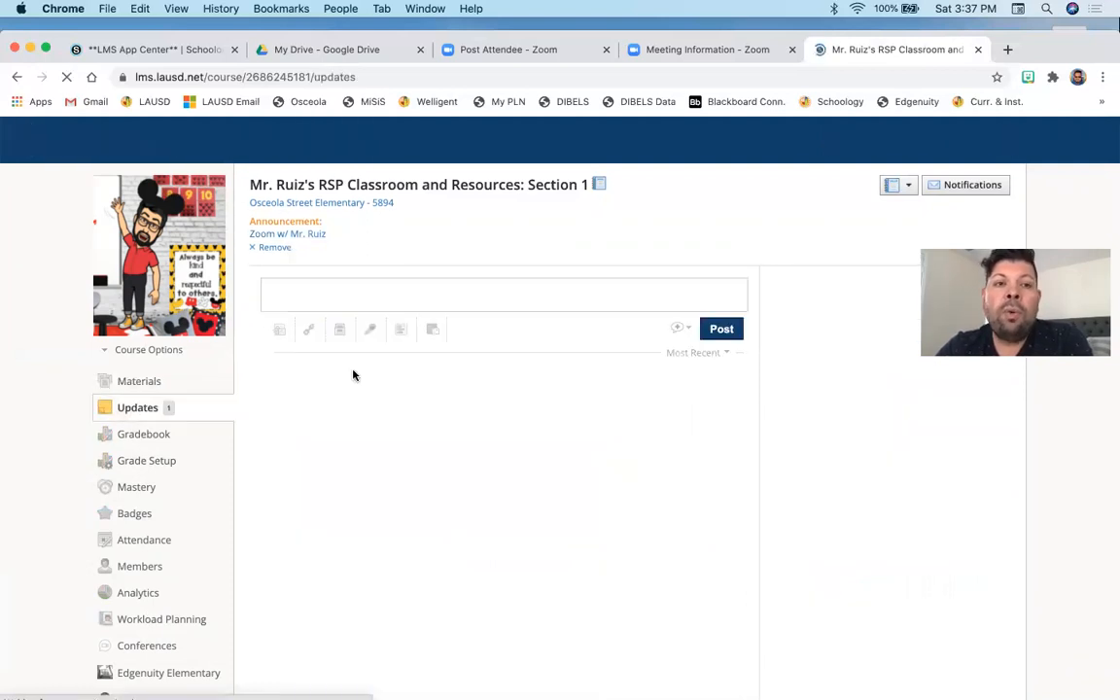
- Post an update reading "Don't forget tomorrow is the first day of school!" without marking it as an announcement
left_click(421, 333)
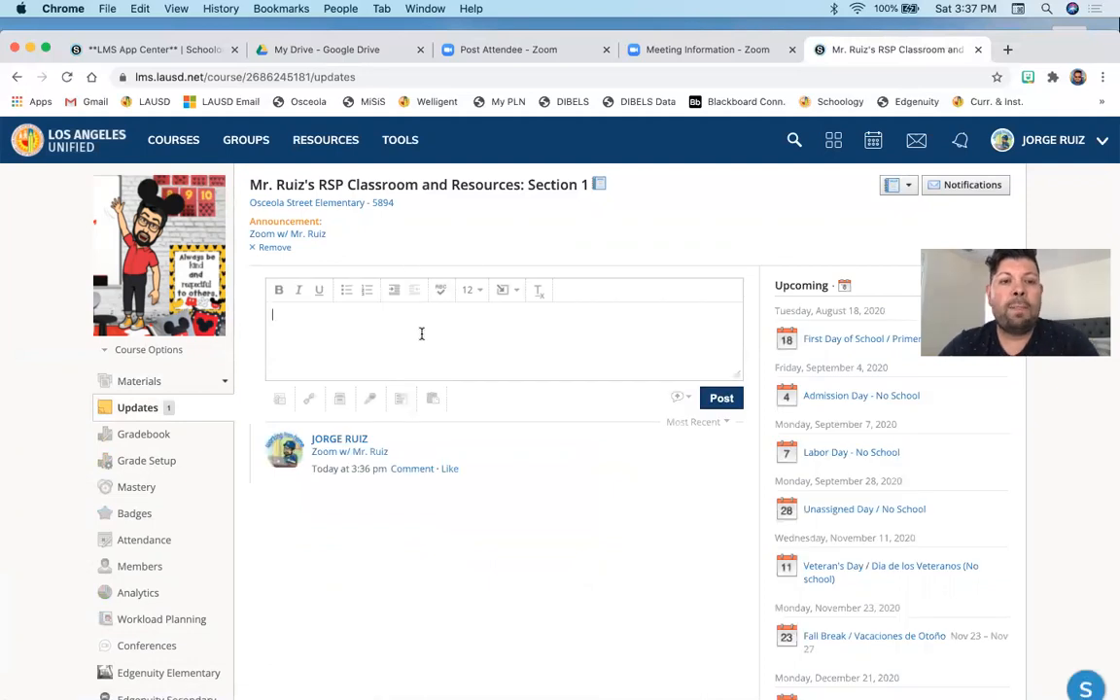
type("Don't forgf")
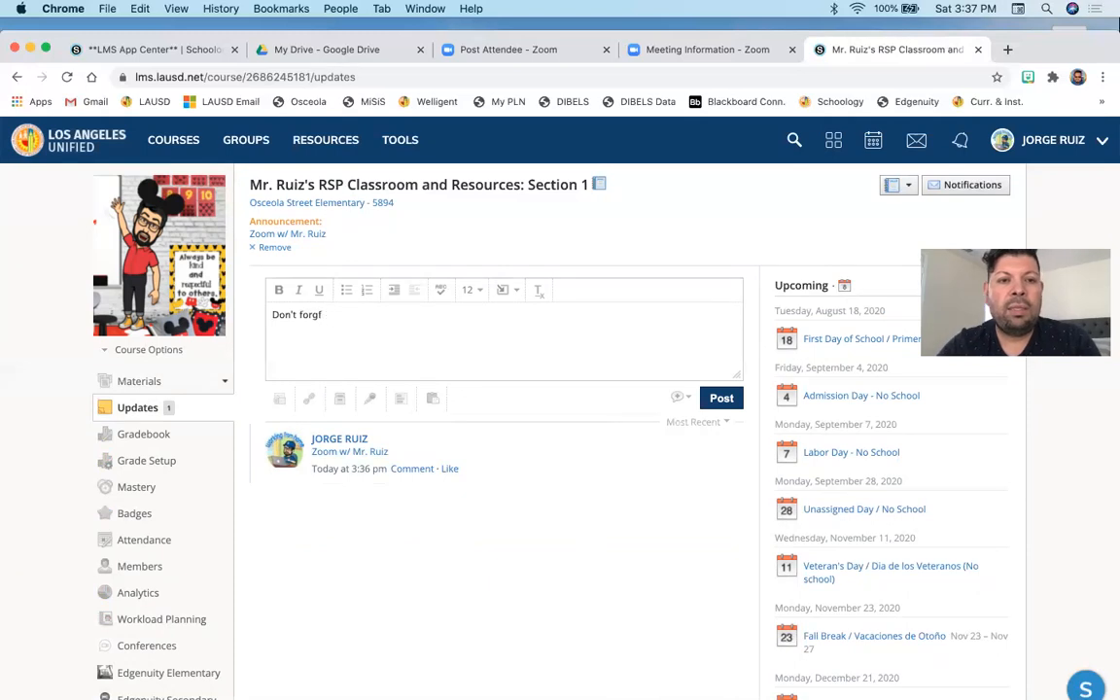
key("BackSpace")
type("et tomorrow is the first day")
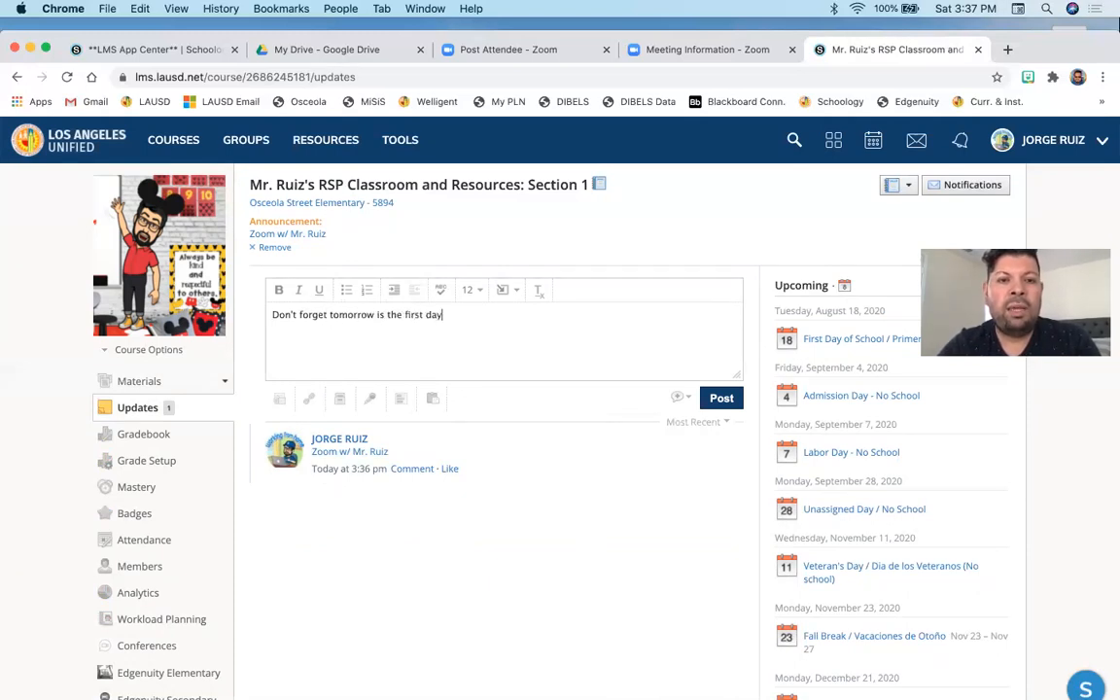
type(" of school!")
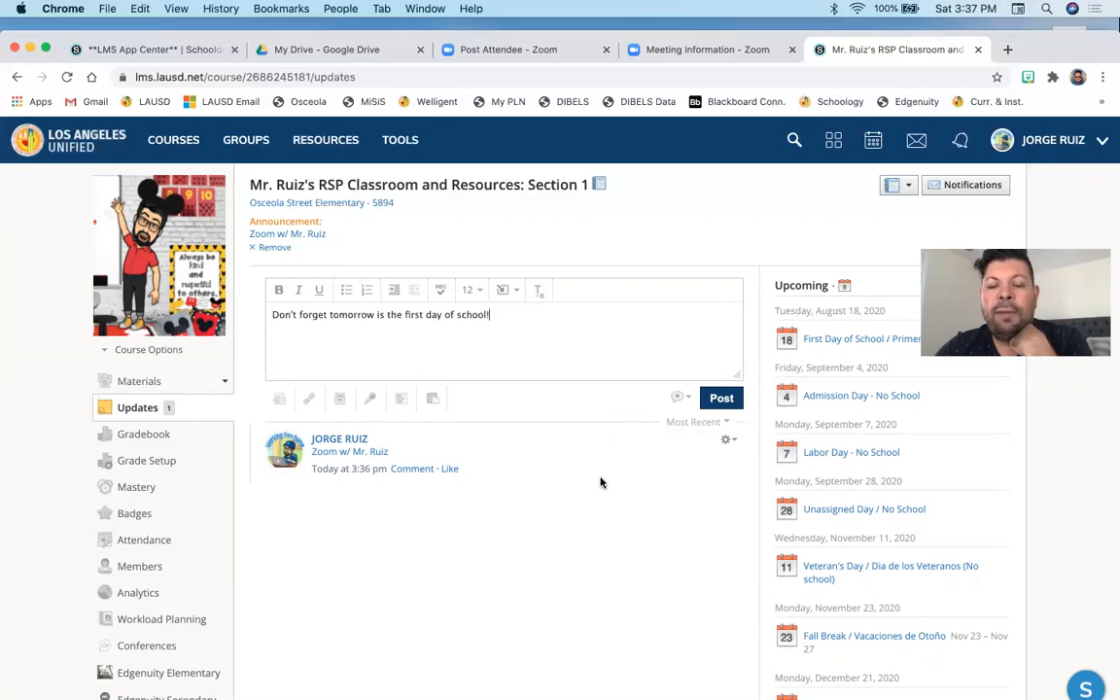
left_click(690, 400)
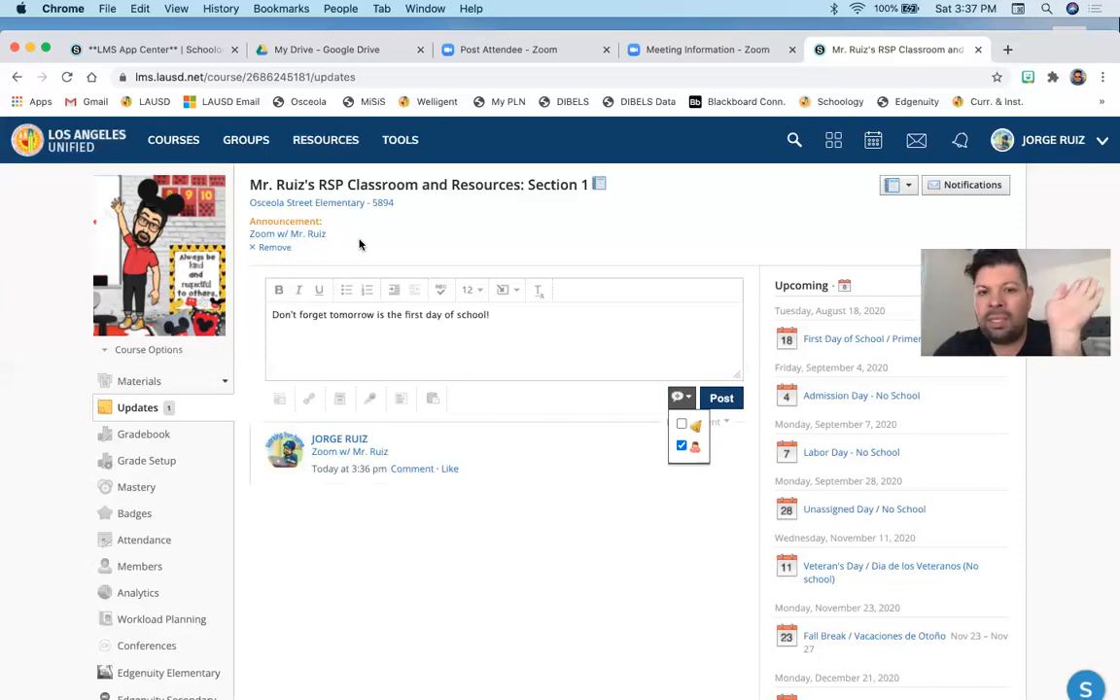
left_click(663, 525)
left_click(724, 398)
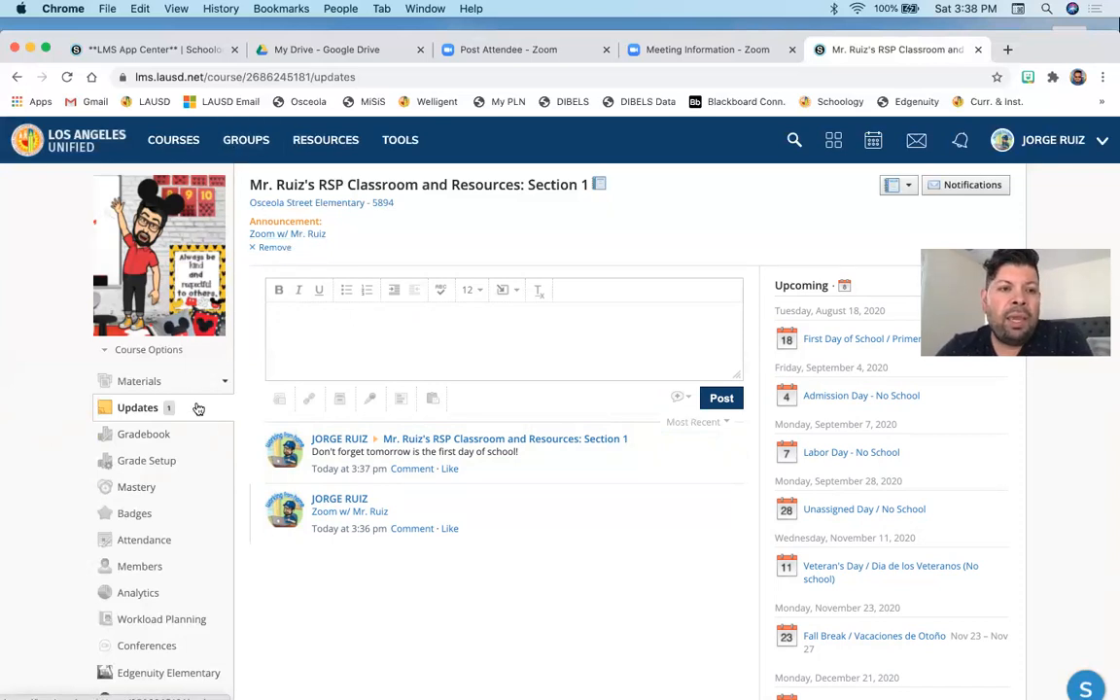
- Test the announcement's Zoom link from the Materials page and close the meeting launch tab
left_click(155, 380)
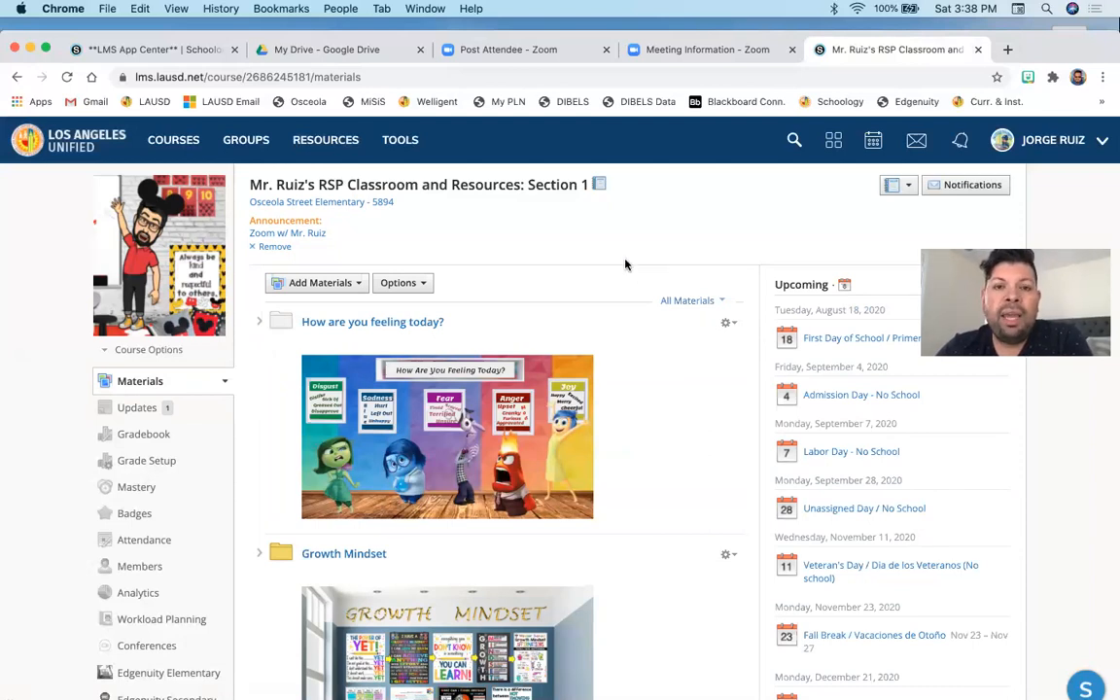
left_click(308, 236)
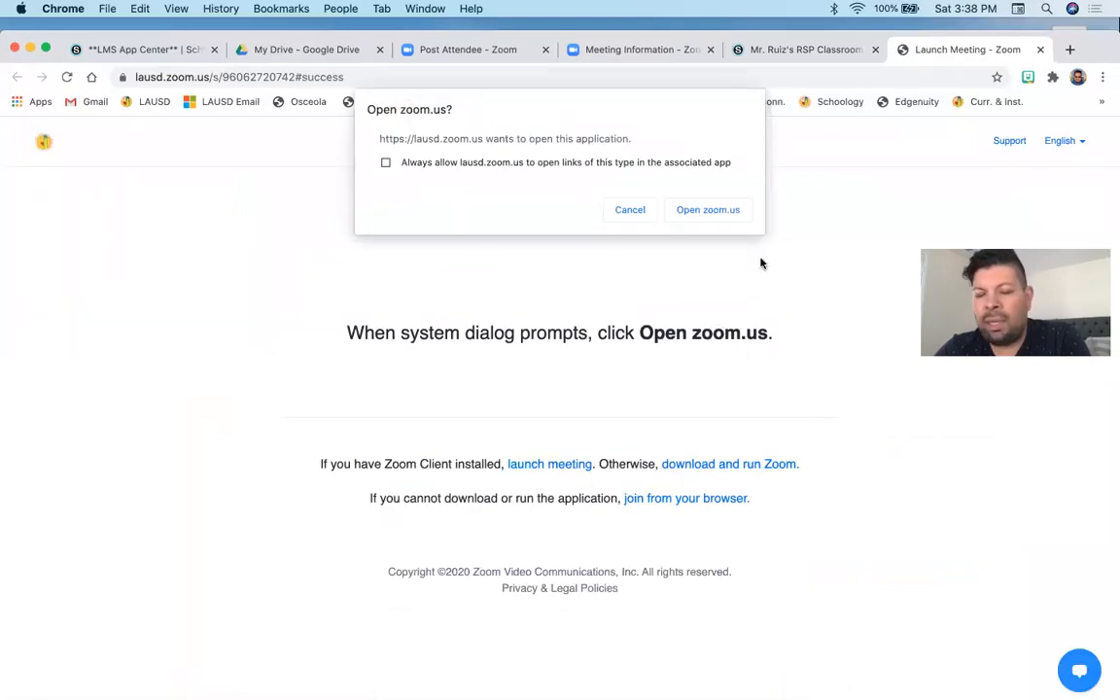
left_click(1041, 50)
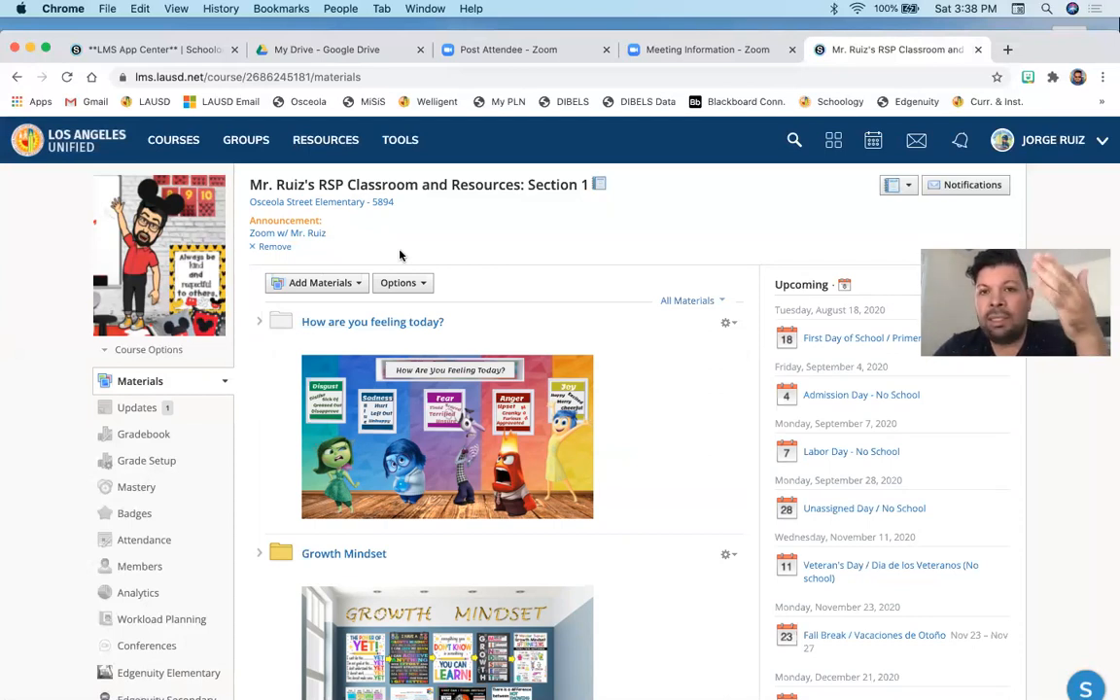
- Remove the Zoom announcement from the course and return to the Updates page
left_click(275, 247)
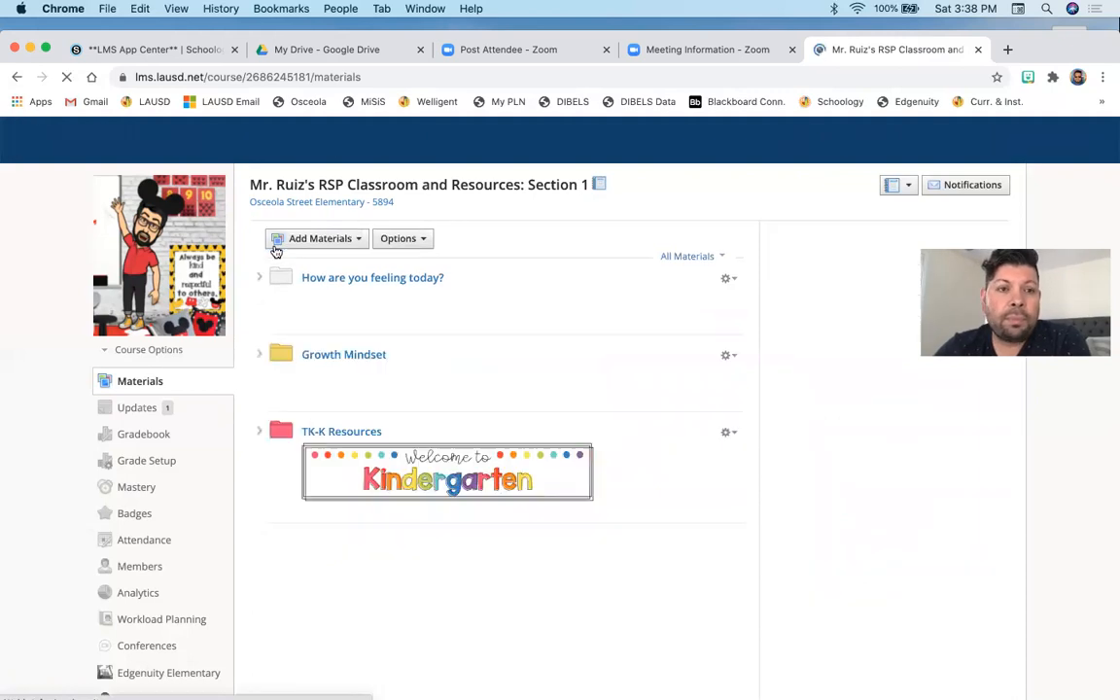
left_click(740, 45)
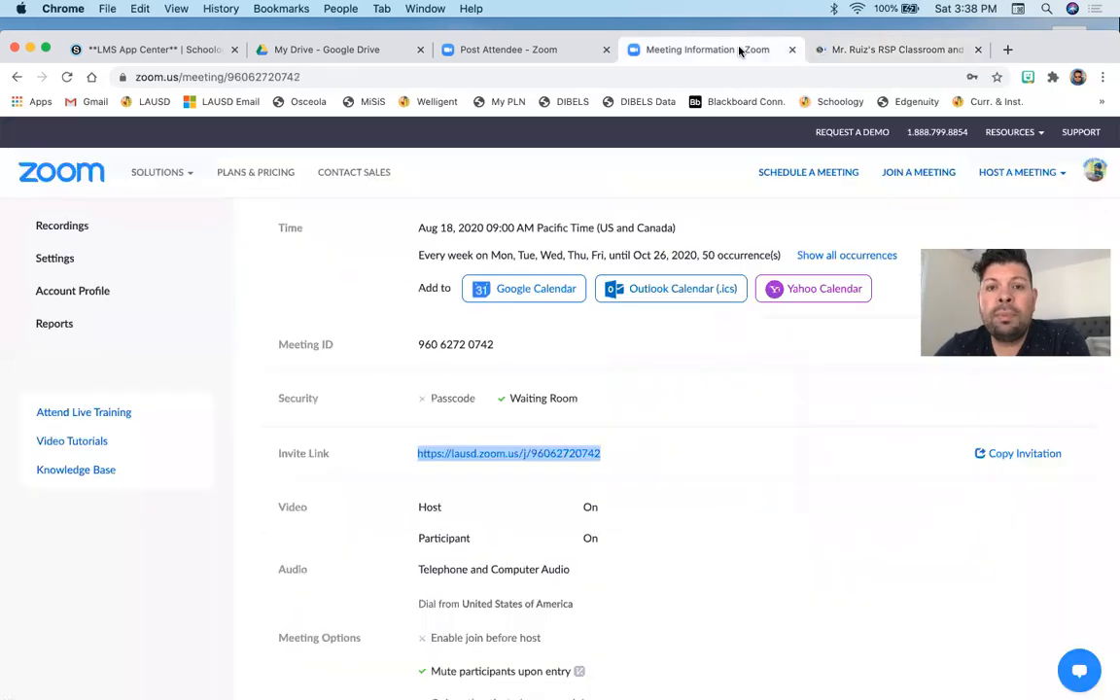
left_click(906, 50)
left_click(140, 410)
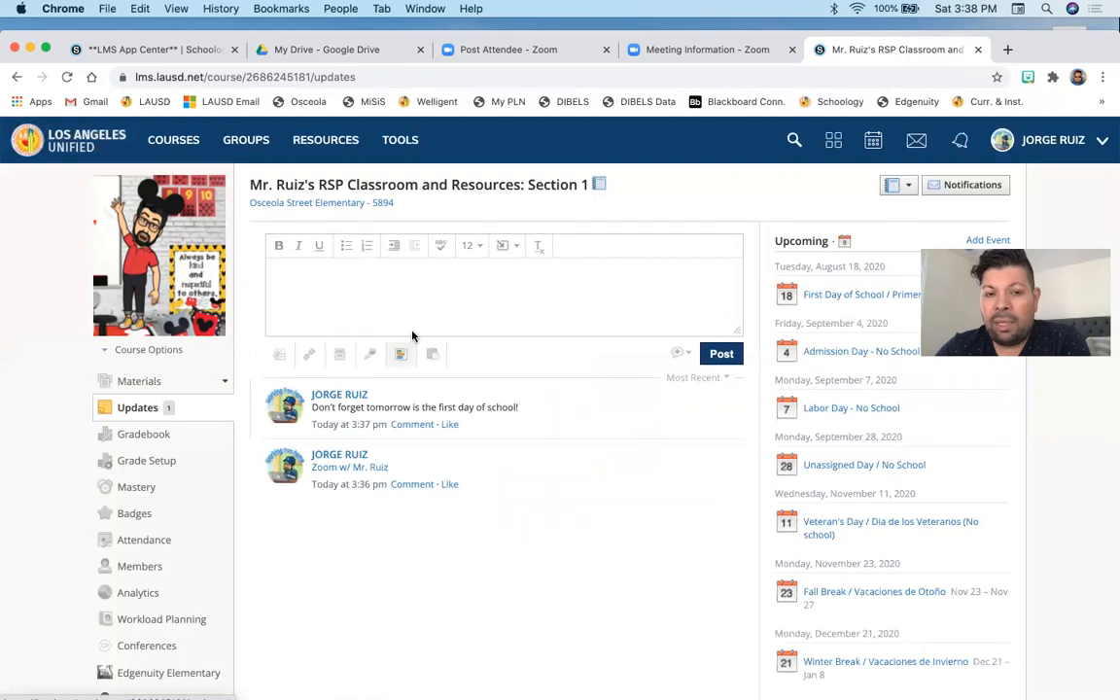
- Insert a link to the pasted Zoom invite URL titled "Zoom w/ Mr. Ruiz" in a new update
left_click(508, 246)
left_click(512, 273)
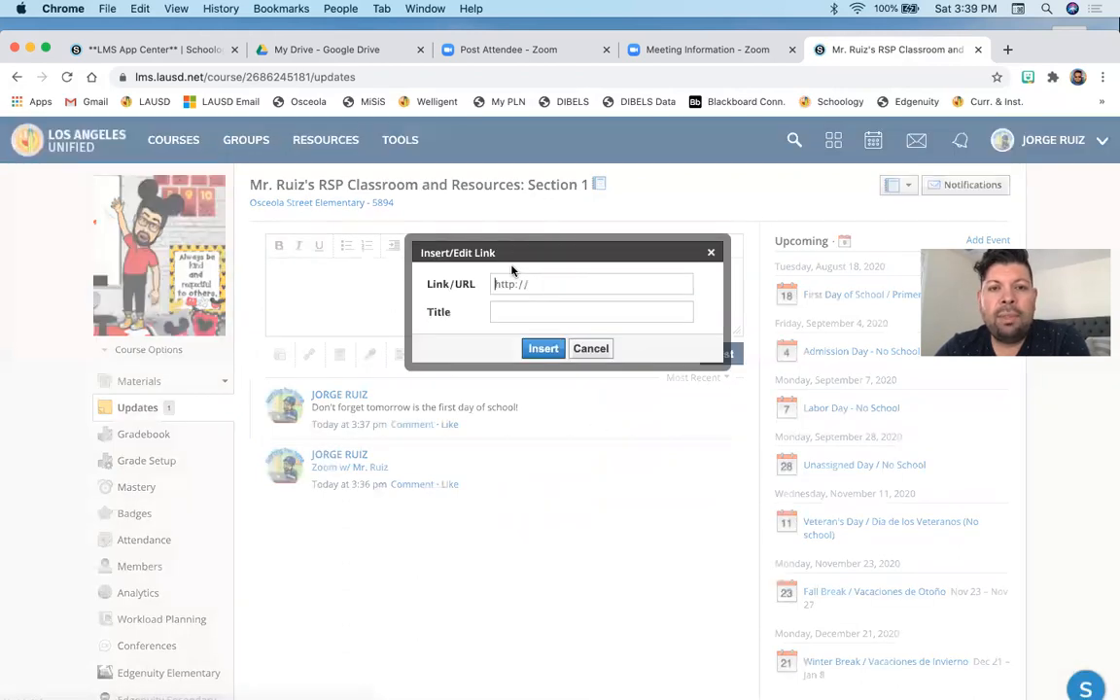
left_click(512, 283)
key("super+v")
left_click(499, 311)
left_click(505, 342)
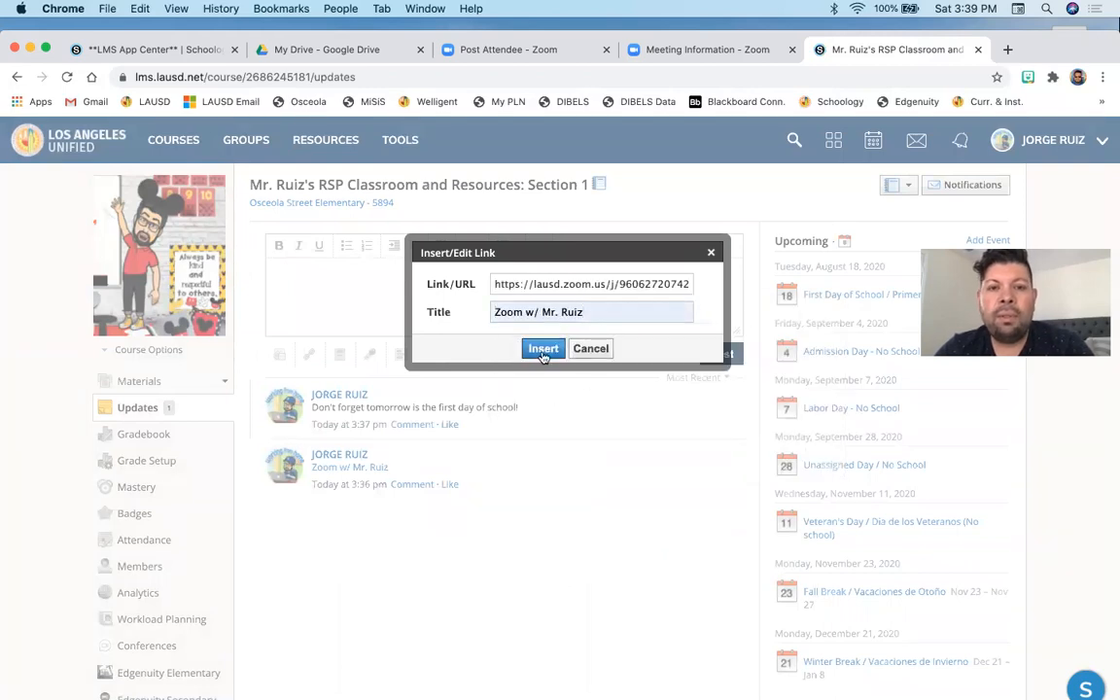
left_click(540, 349)
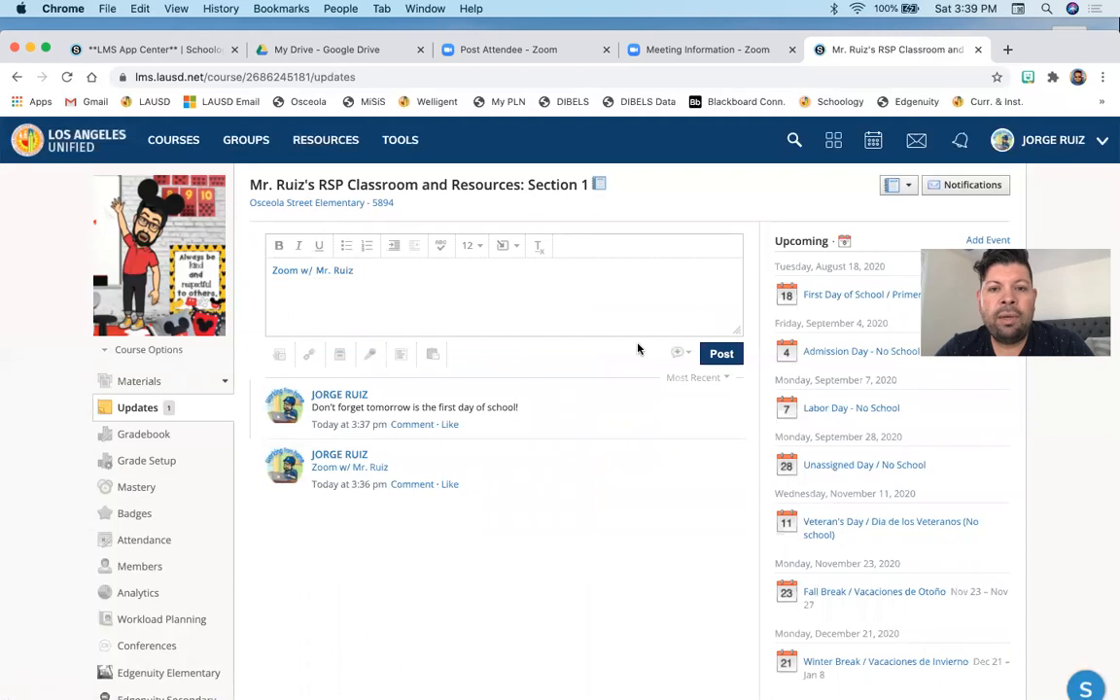
- Enable the announcement option and post the Zoom link update
left_click(678, 355)
left_click(682, 379)
left_click(719, 354)
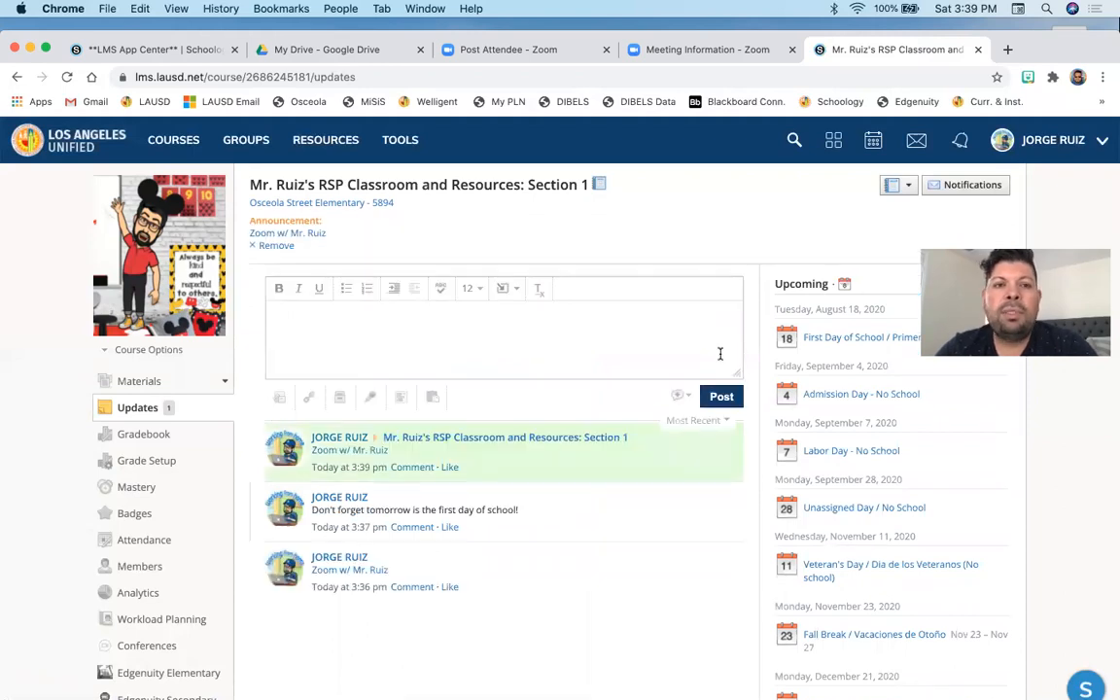
- Return to the course Materials page and close the two Zoom browser tabs
left_click(133, 382)
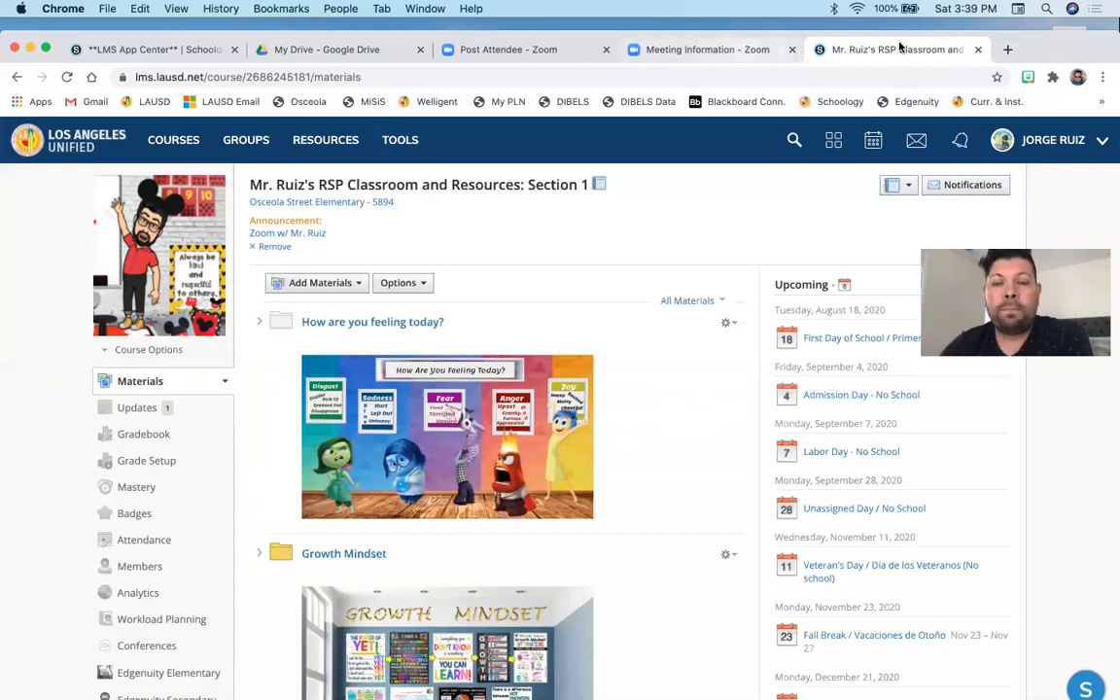
double_click(1012, 46)
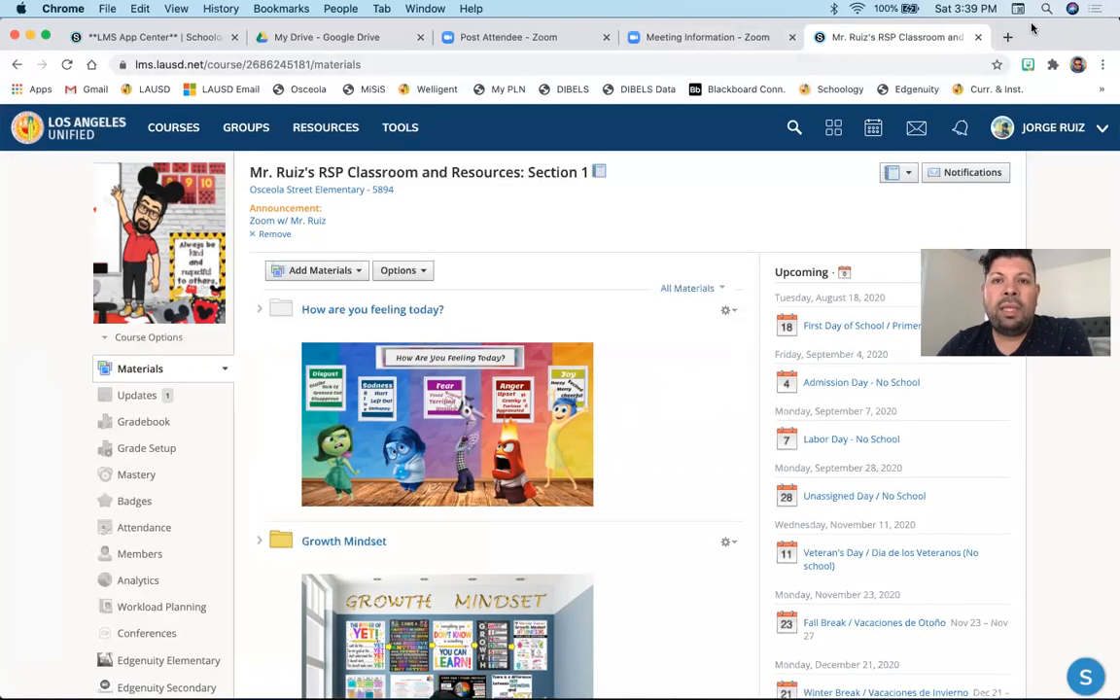
left_click(791, 37)
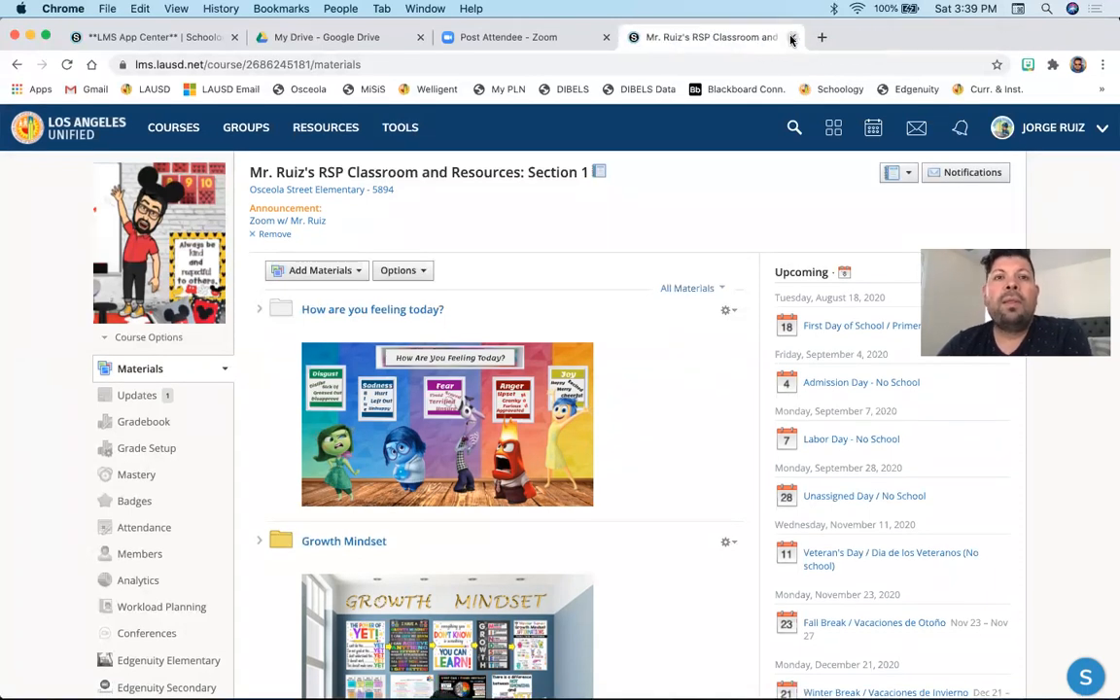
left_click(606, 37)
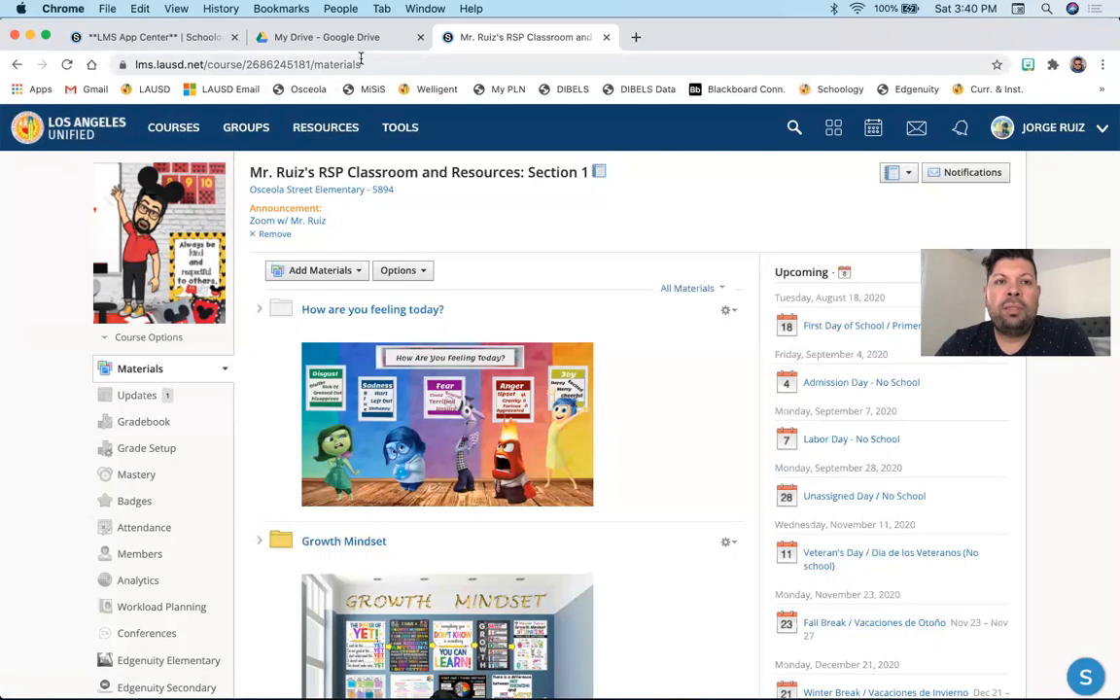
- Switch to Google Drive and create a new blank Google Slides presentation
left_click(356, 46)
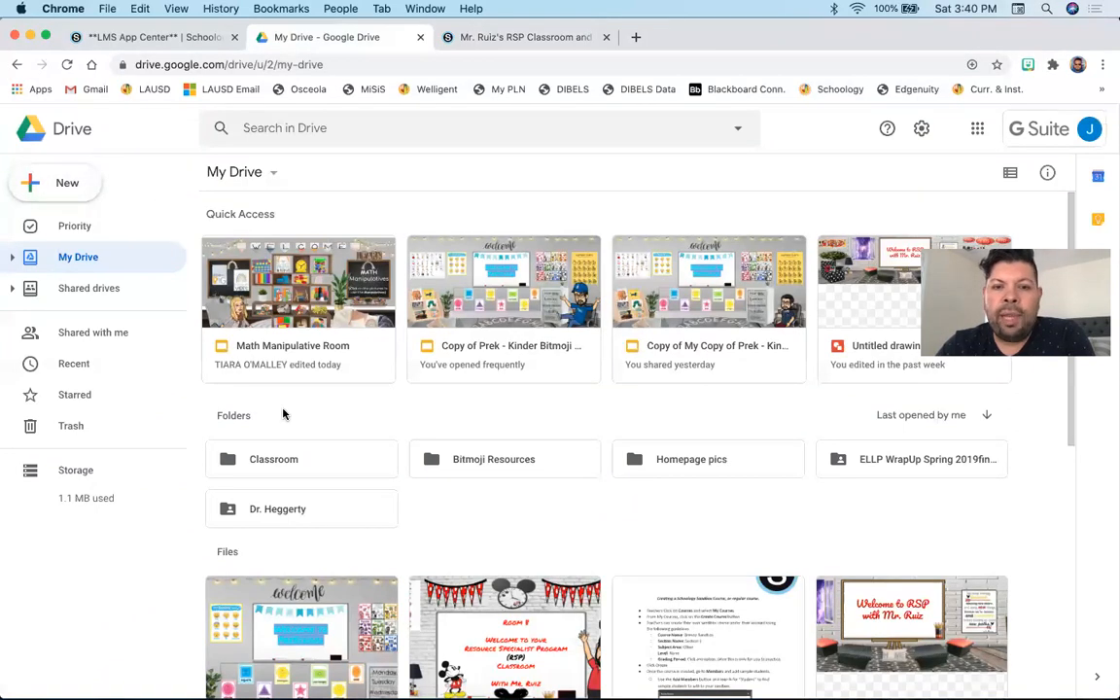
scroll(282, 412, "down", 2)
scroll(676, 574, "down", 2)
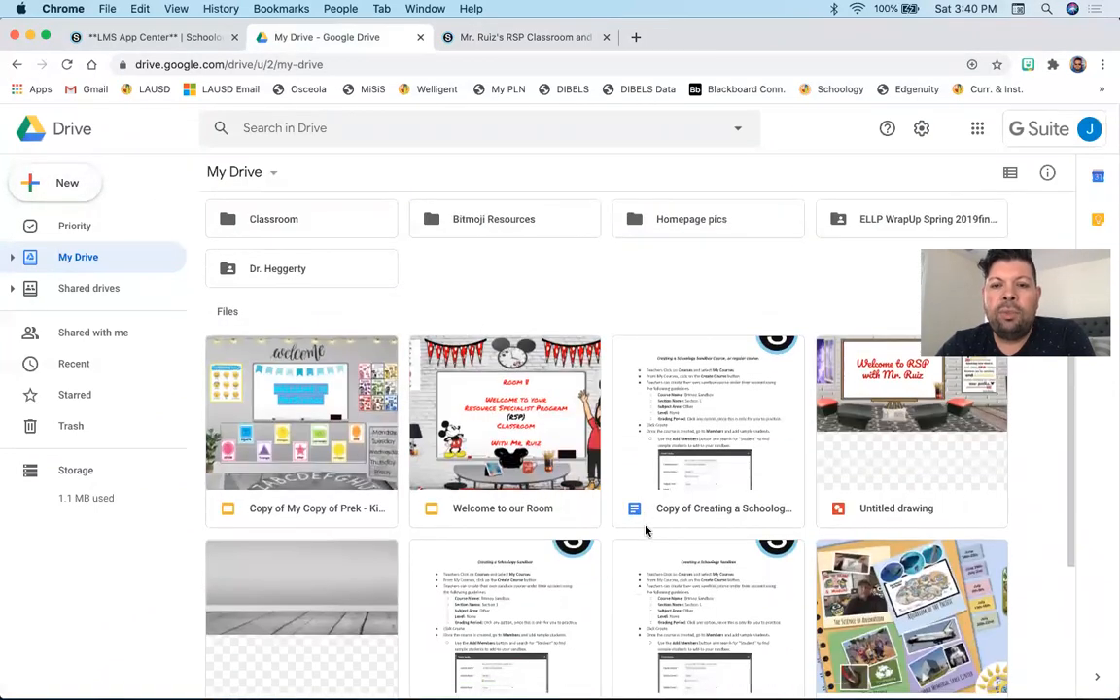
scroll(645, 529, "up", 4)
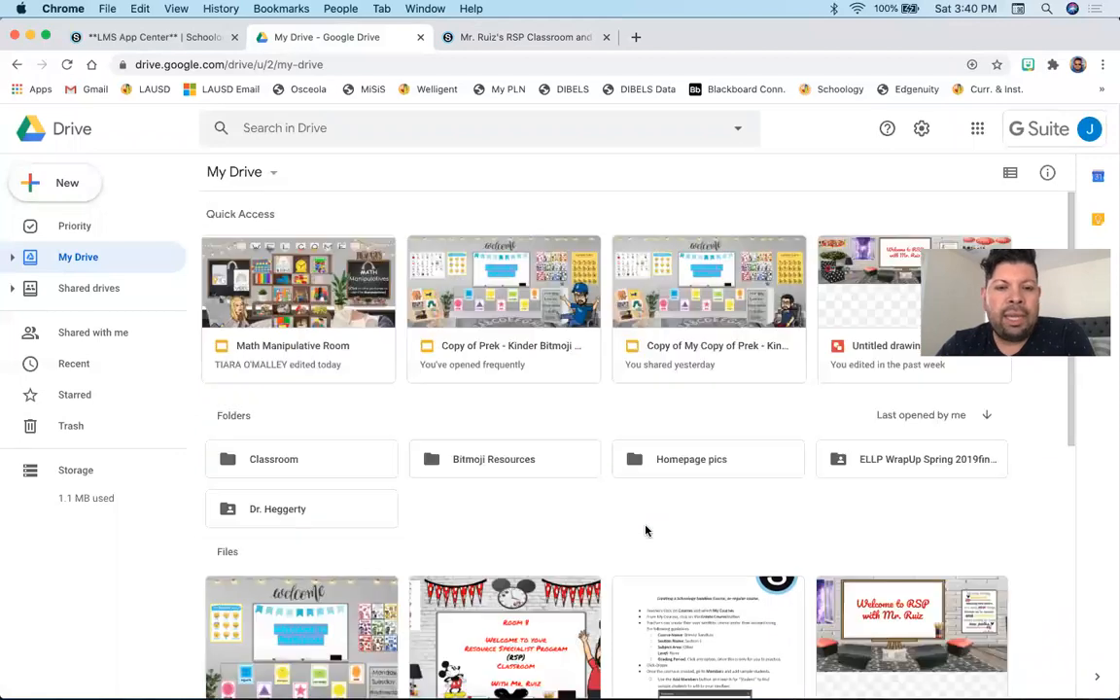
left_click(69, 187)
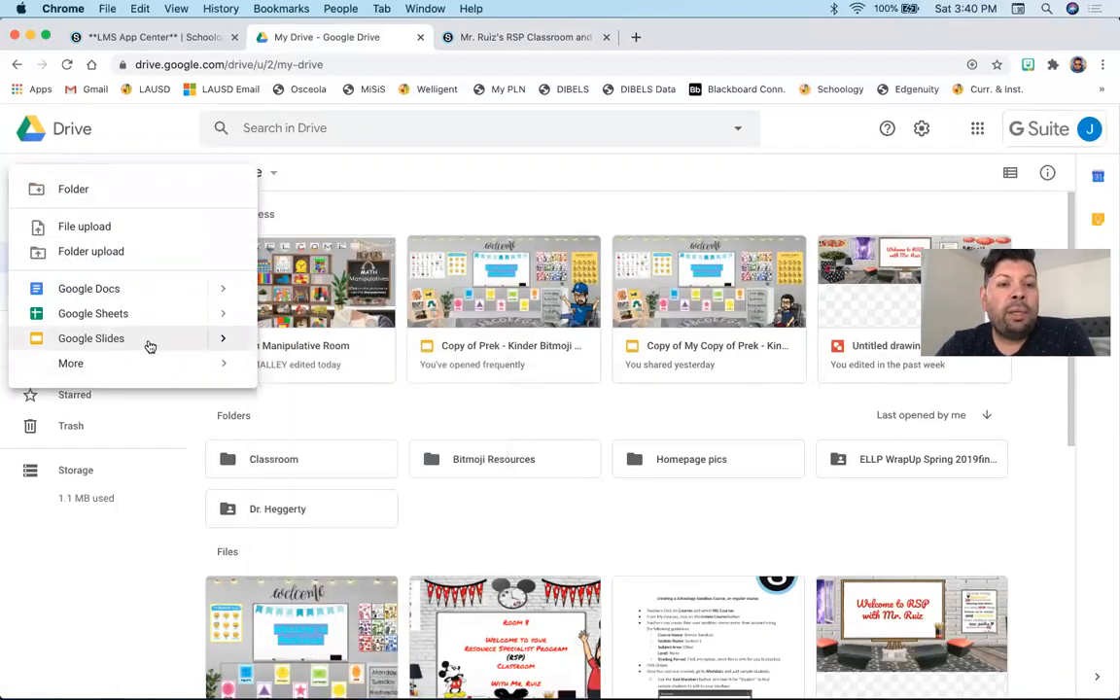
left_click(138, 340)
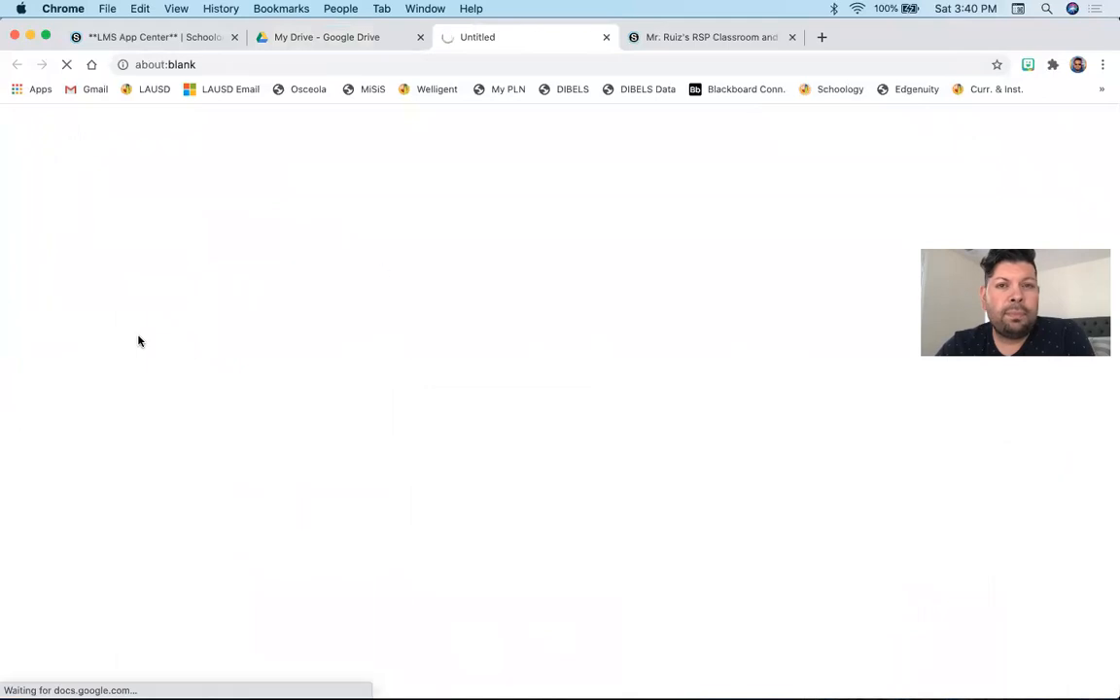
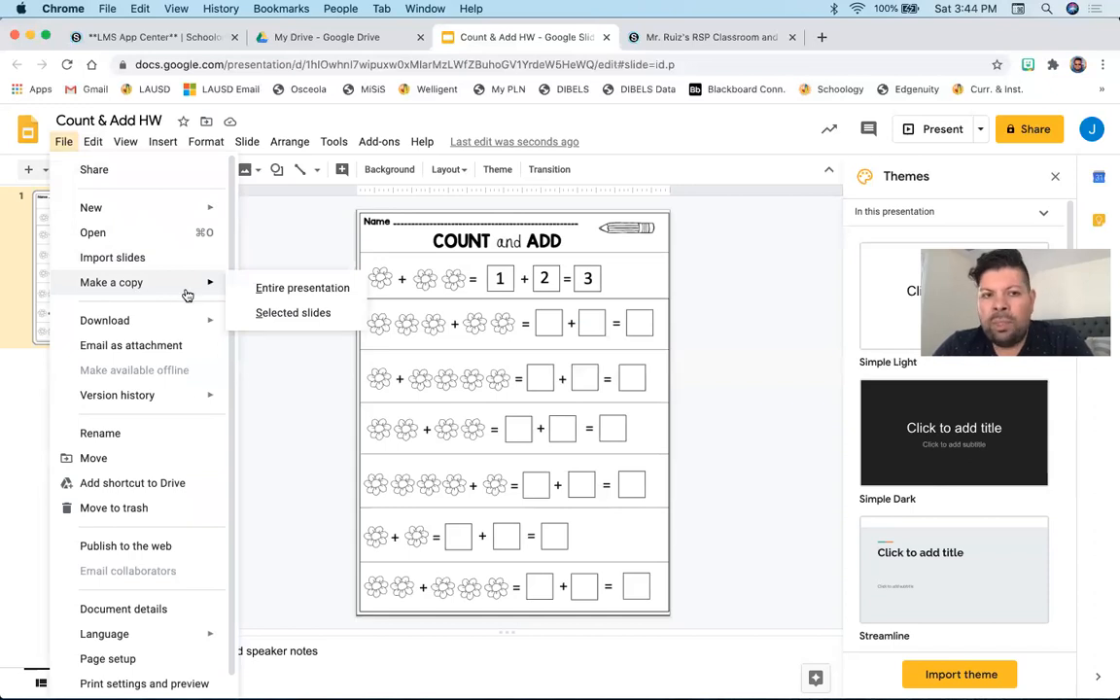
- Make a copy of the entire presentation in My Drive and close the original presentation's tab
left_click(267, 288)
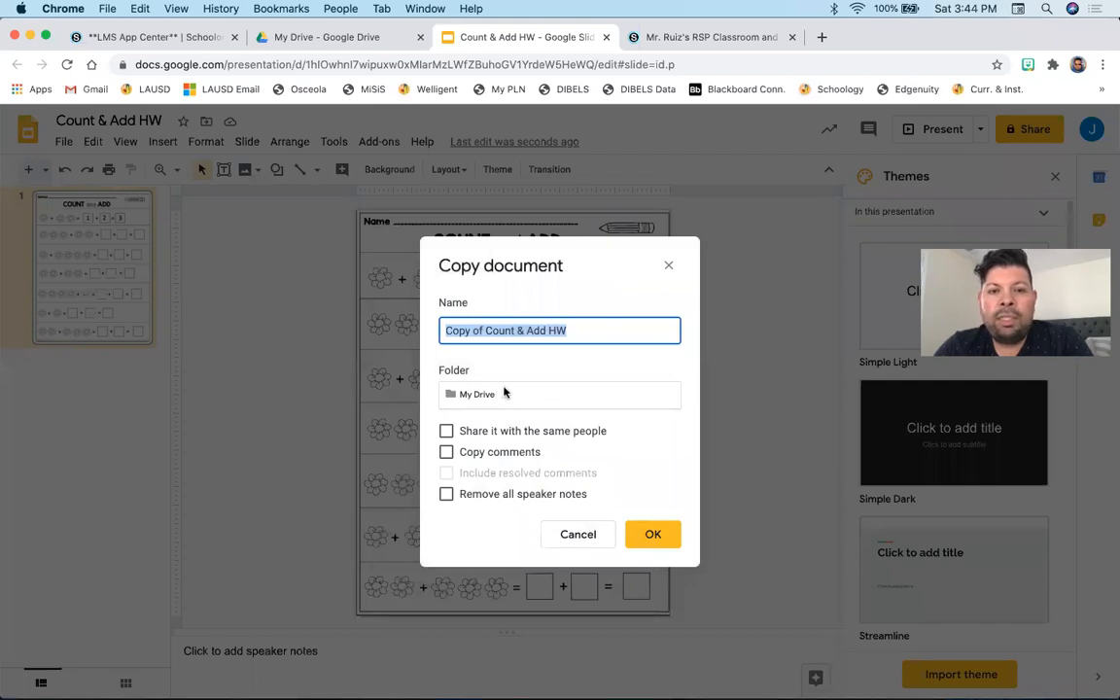
left_click(581, 397)
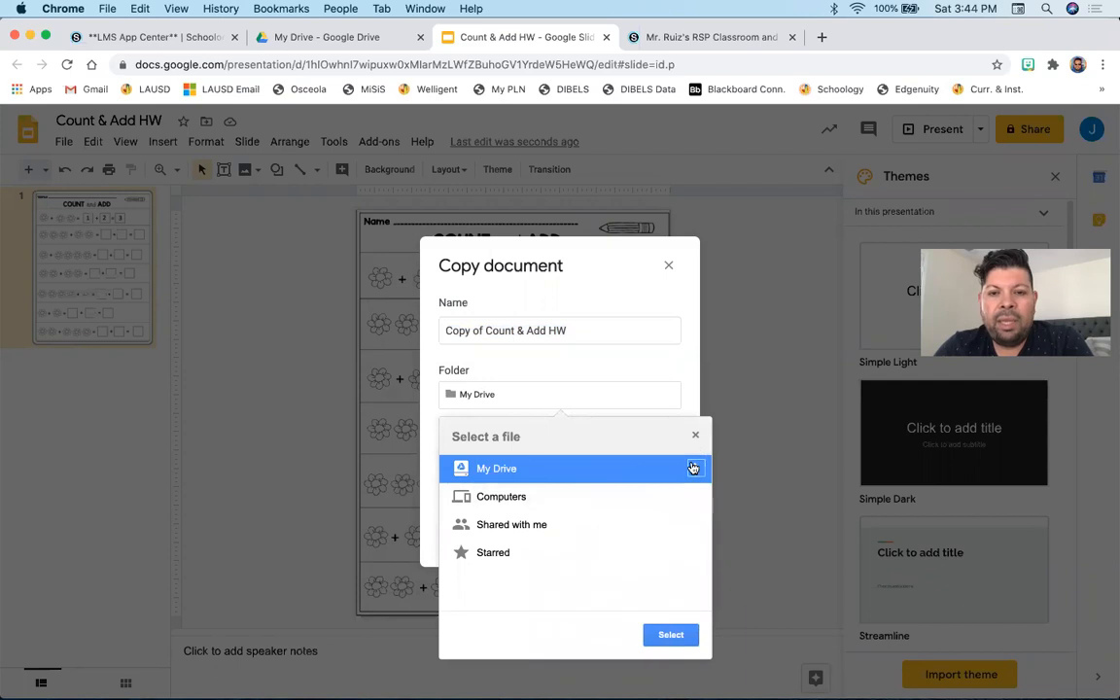
left_click(693, 467)
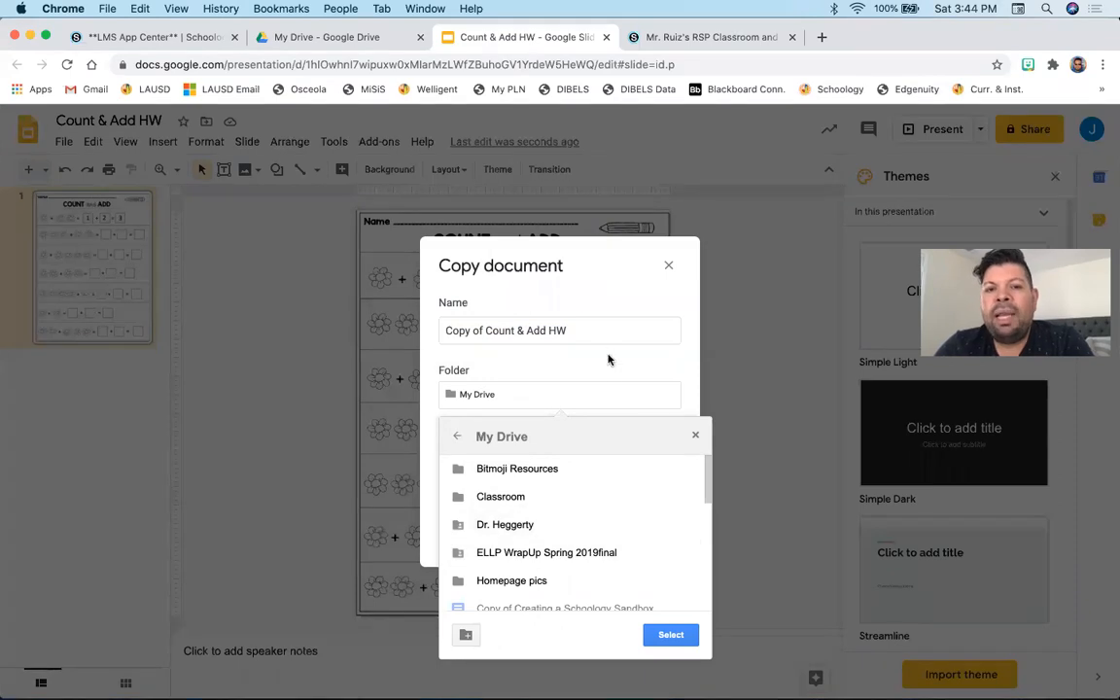
left_click(550, 340)
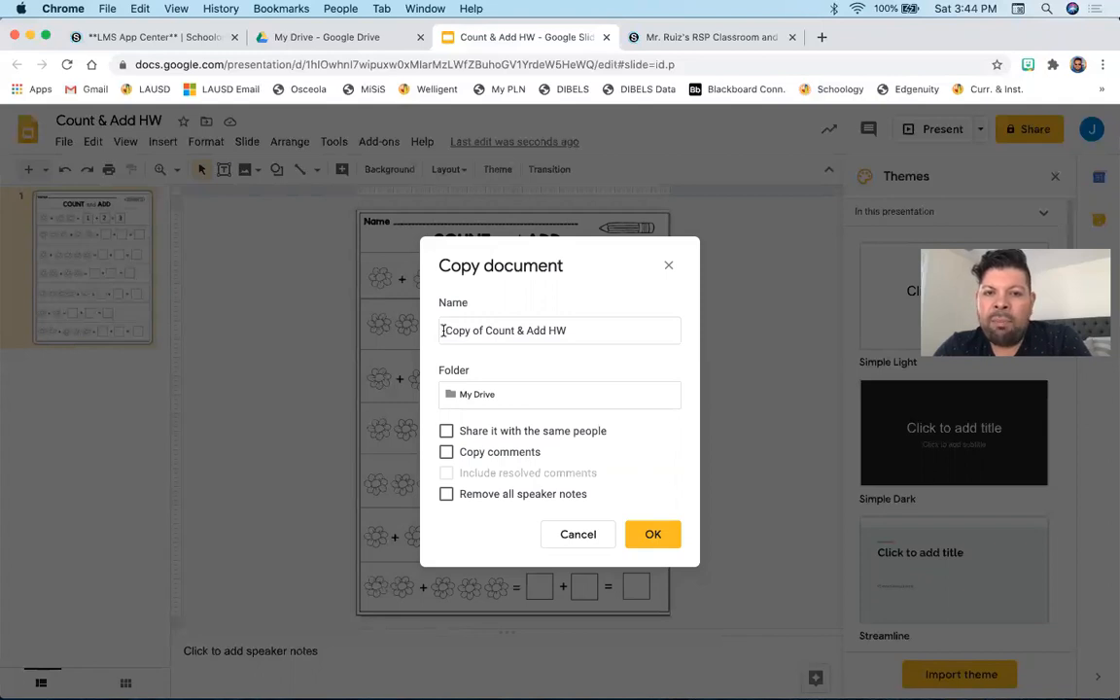
left_click(653, 536)
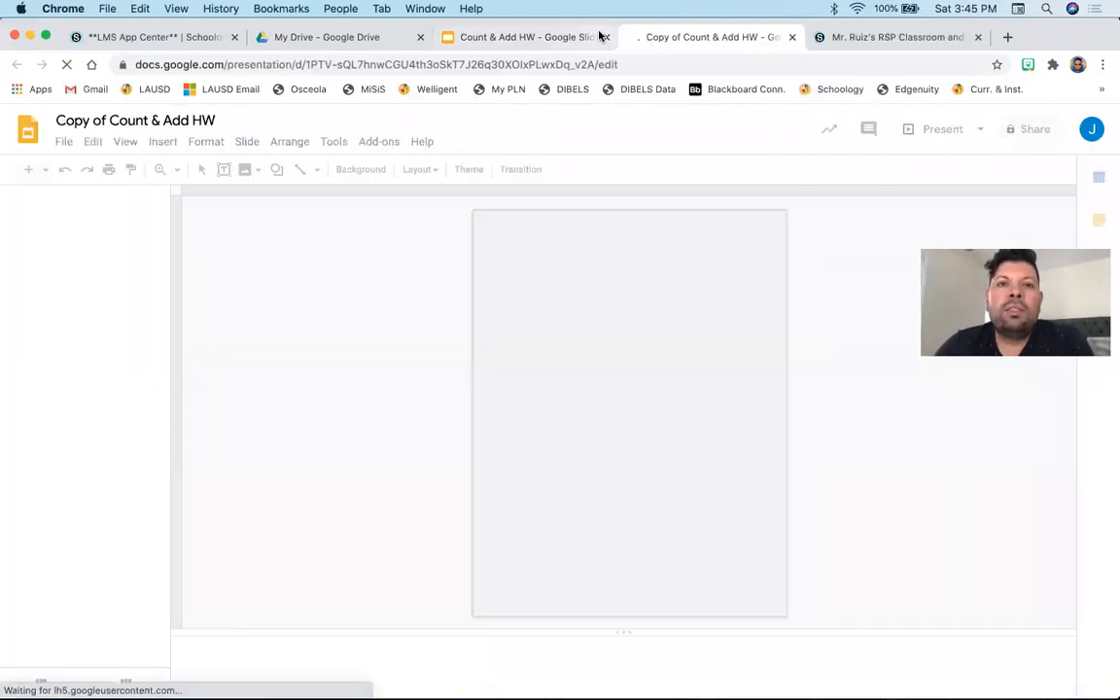
left_click(566, 37)
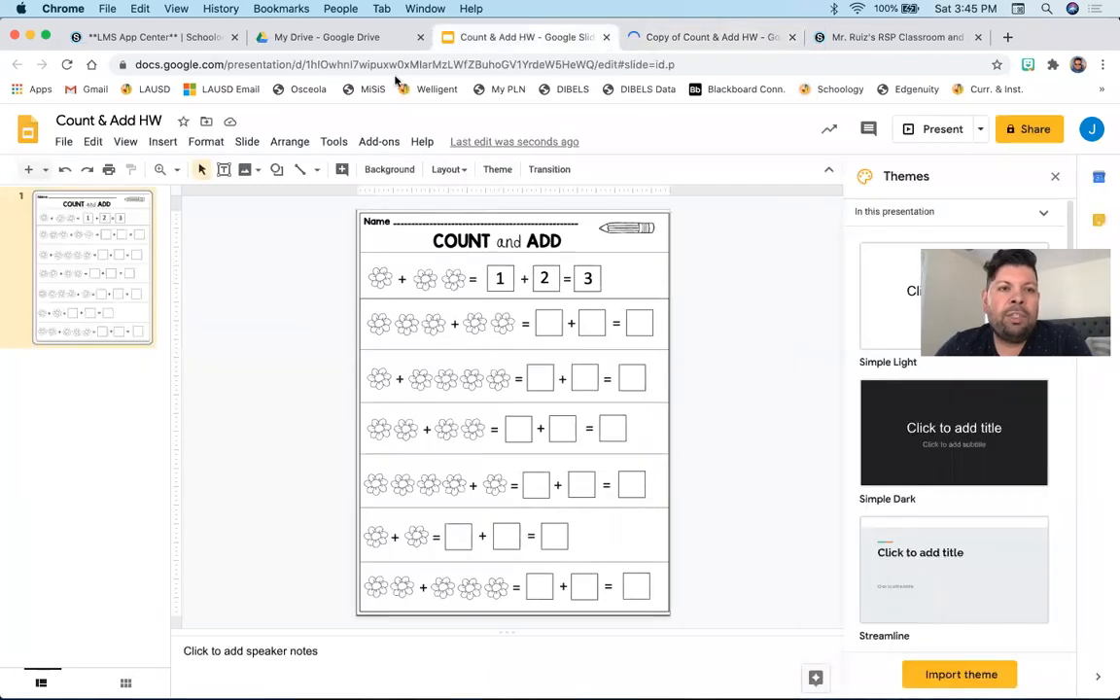
left_click(603, 37)
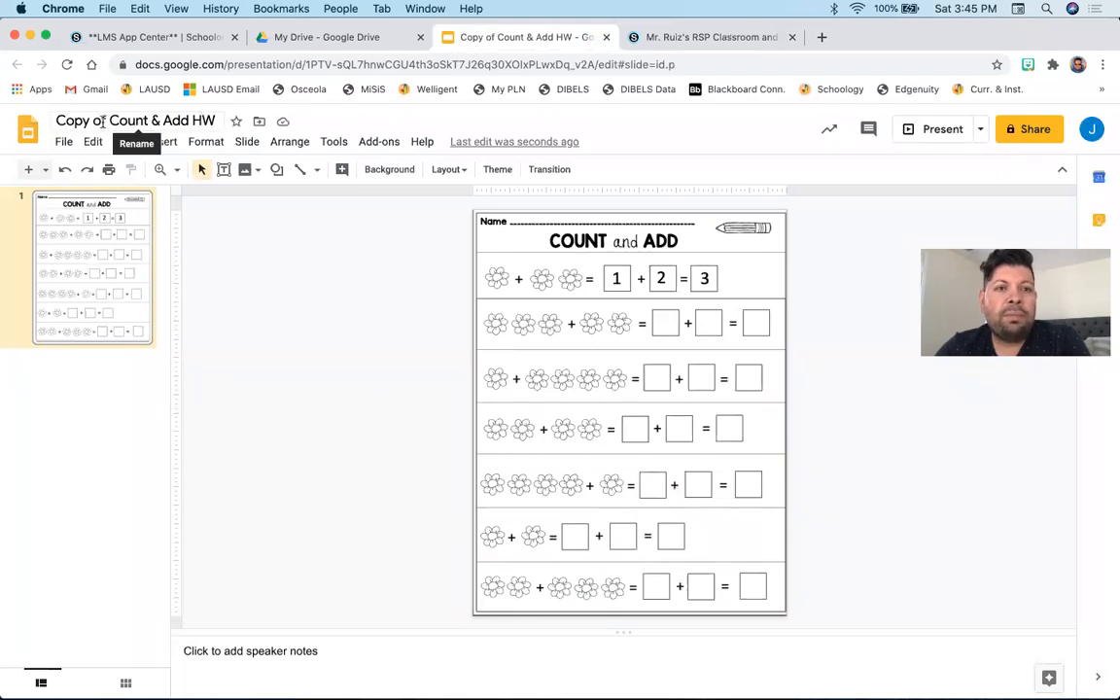
- Rename the copy as "Student Copy of Count & Add HW"
left_click(54, 120)
type("Student")
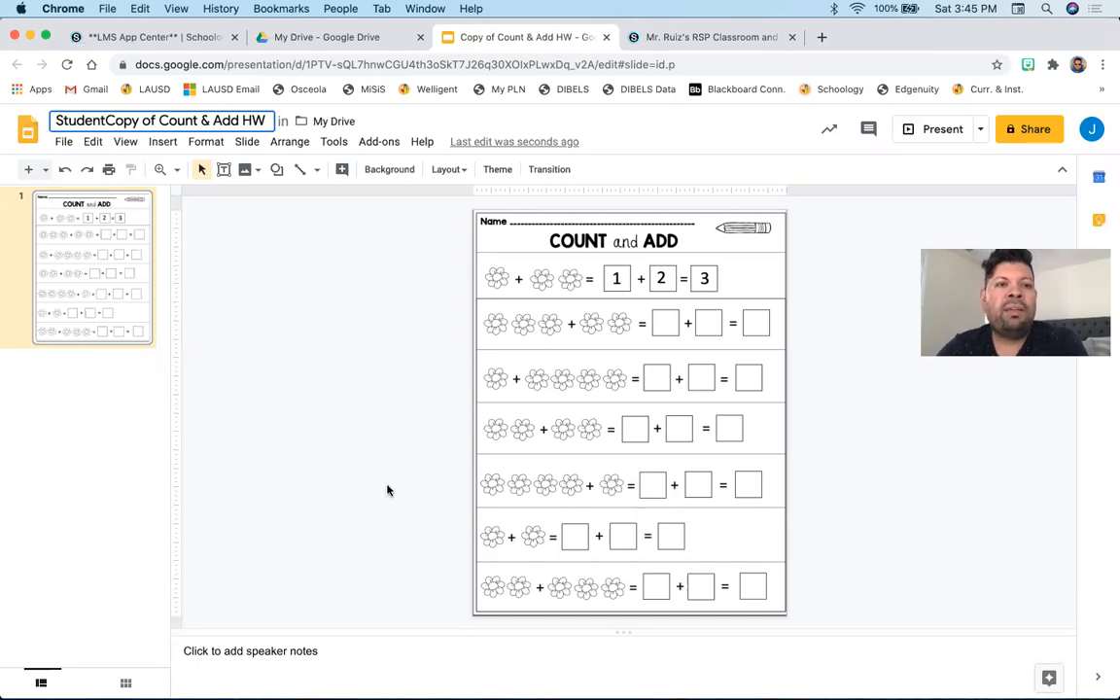
key("Return")
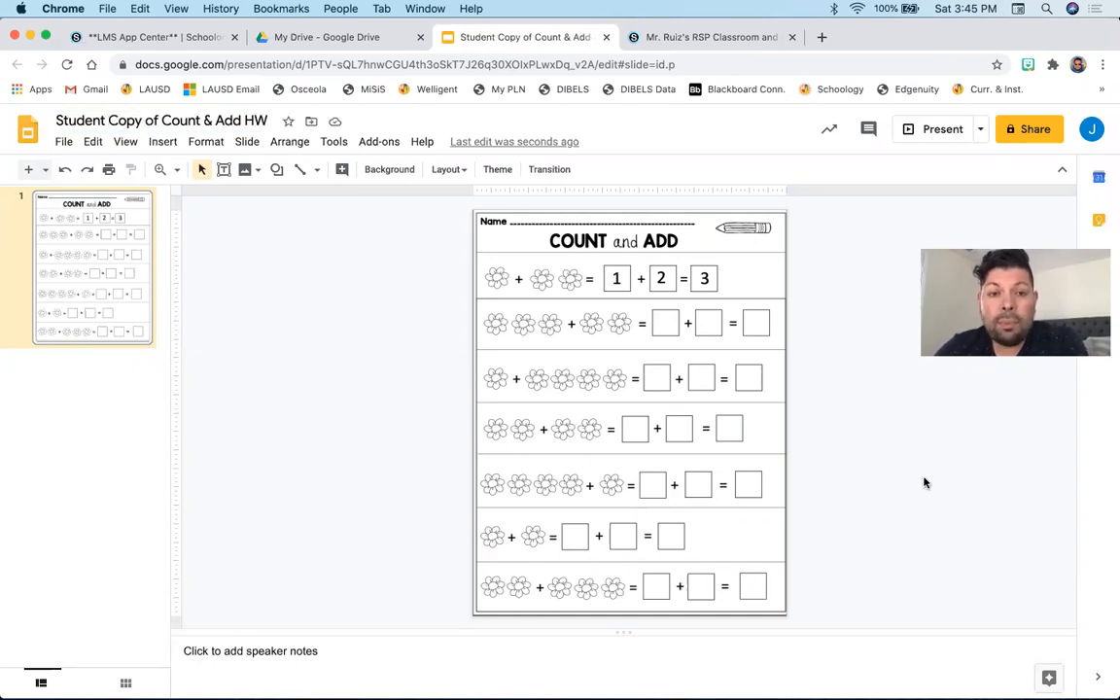
left_click(665, 321)
left_click(709, 325)
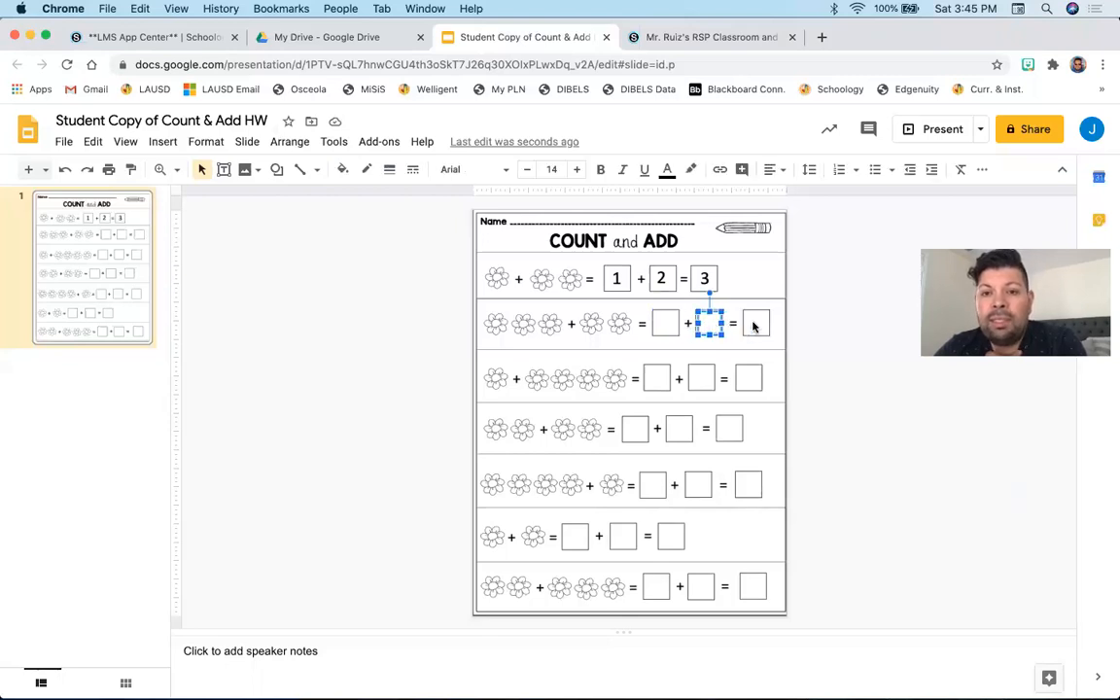
left_click(754, 323)
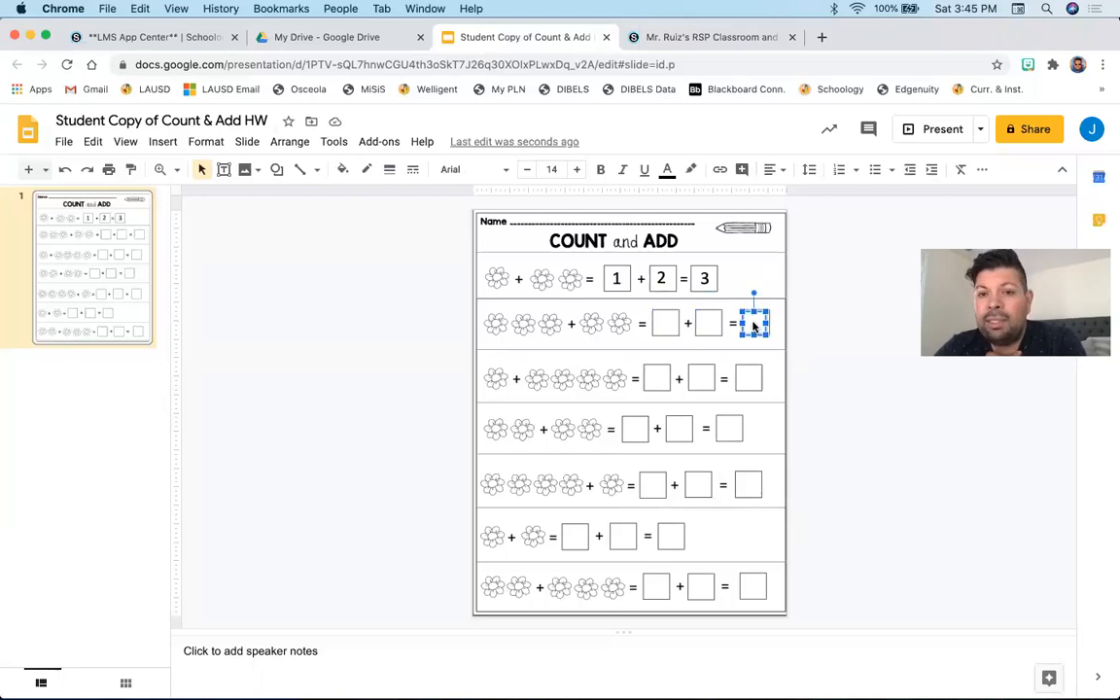
left_click(912, 396)
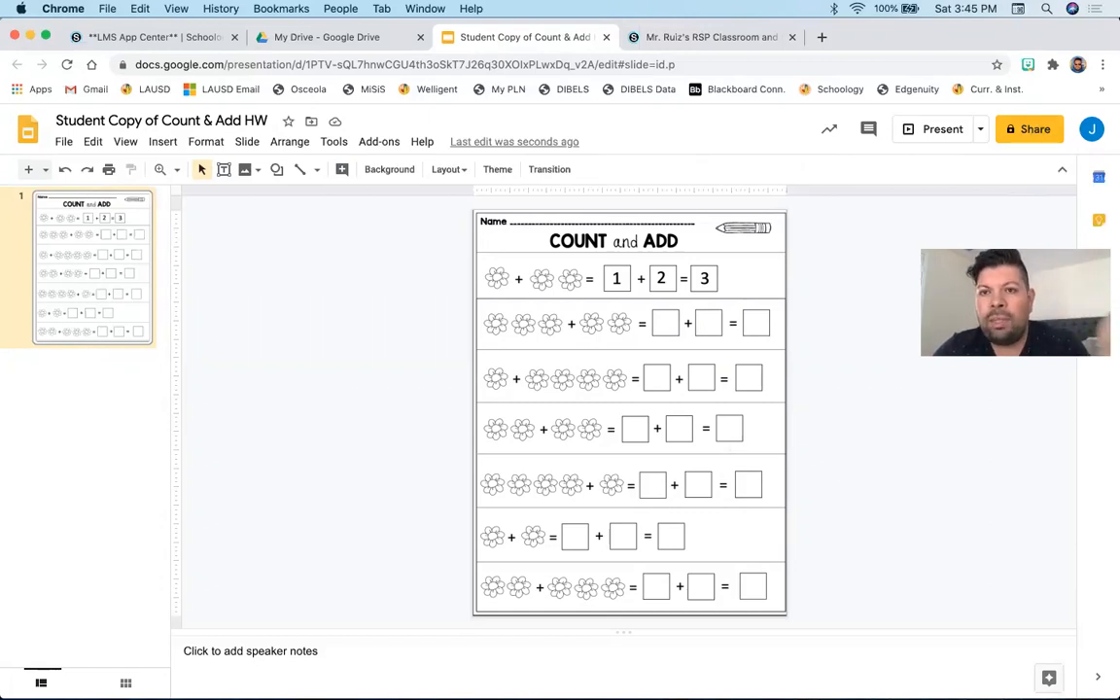
- Share the presentation so anyone with the link can edit, and copy its link
left_click(1040, 131)
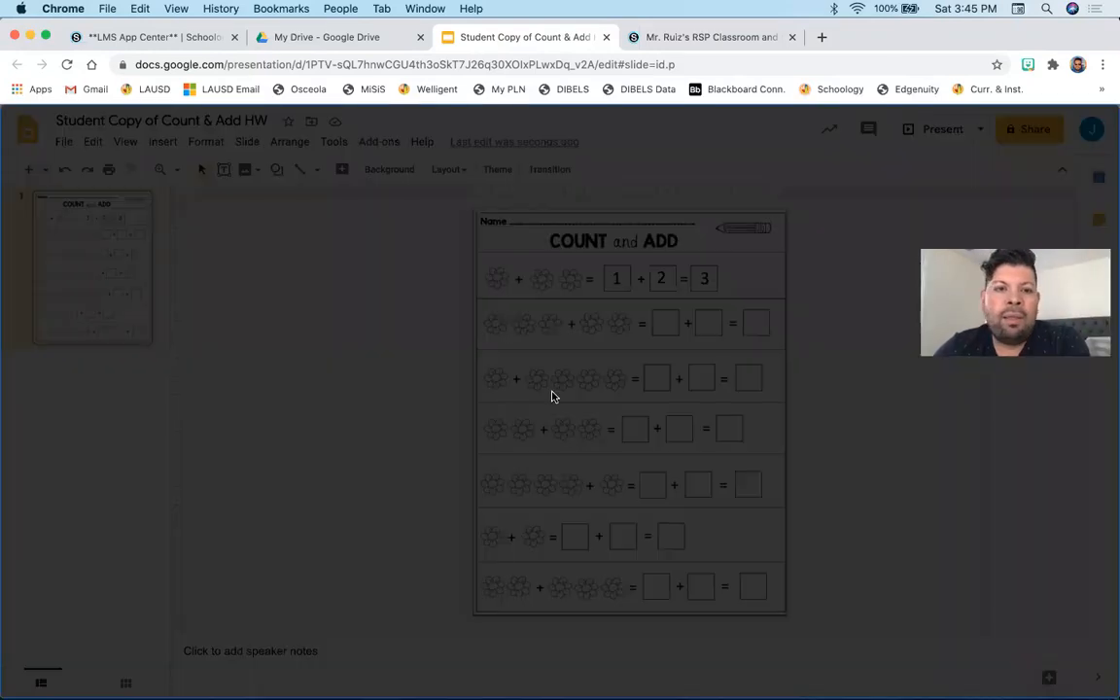
left_click(444, 330)
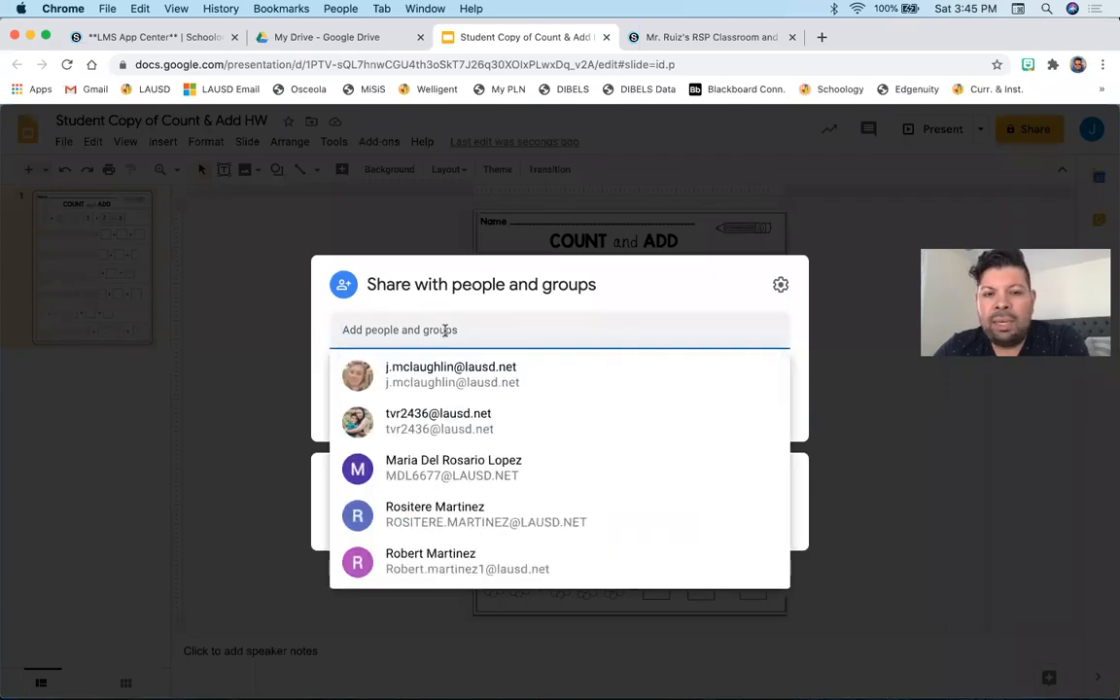
left_click(665, 275)
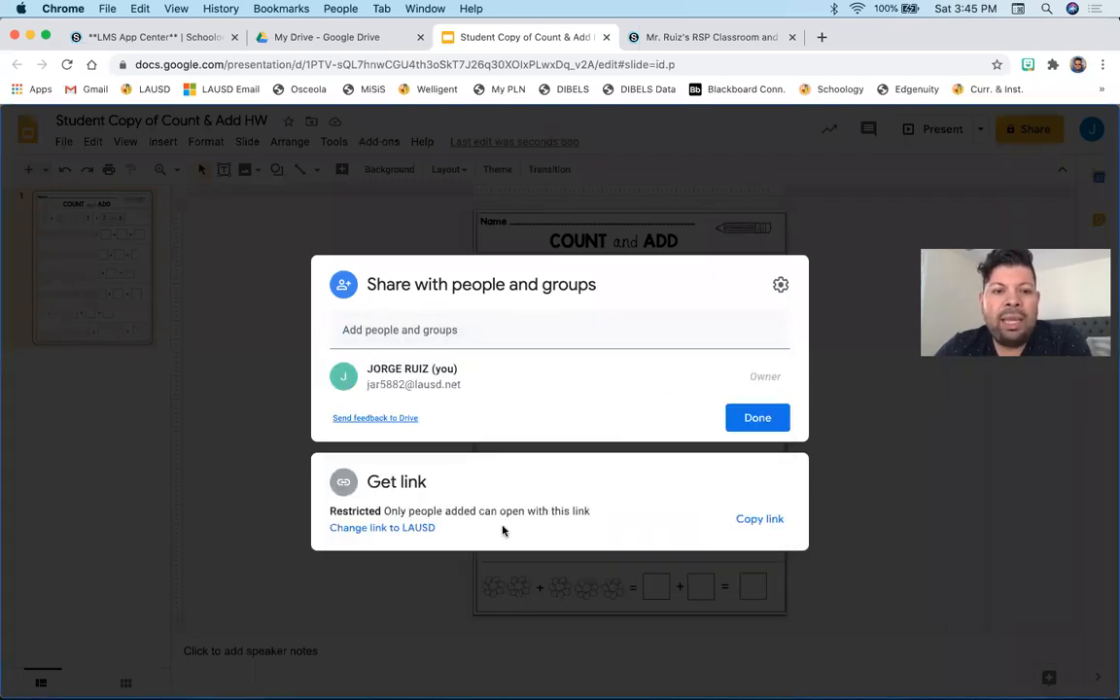
left_click(419, 529)
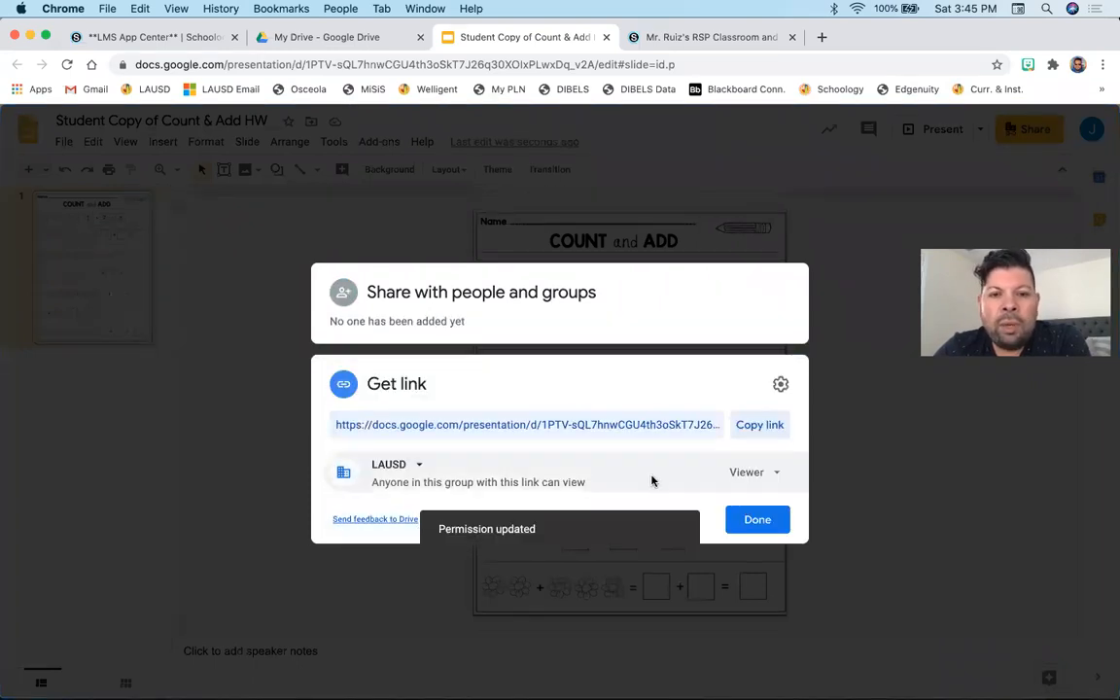
left_click(424, 467)
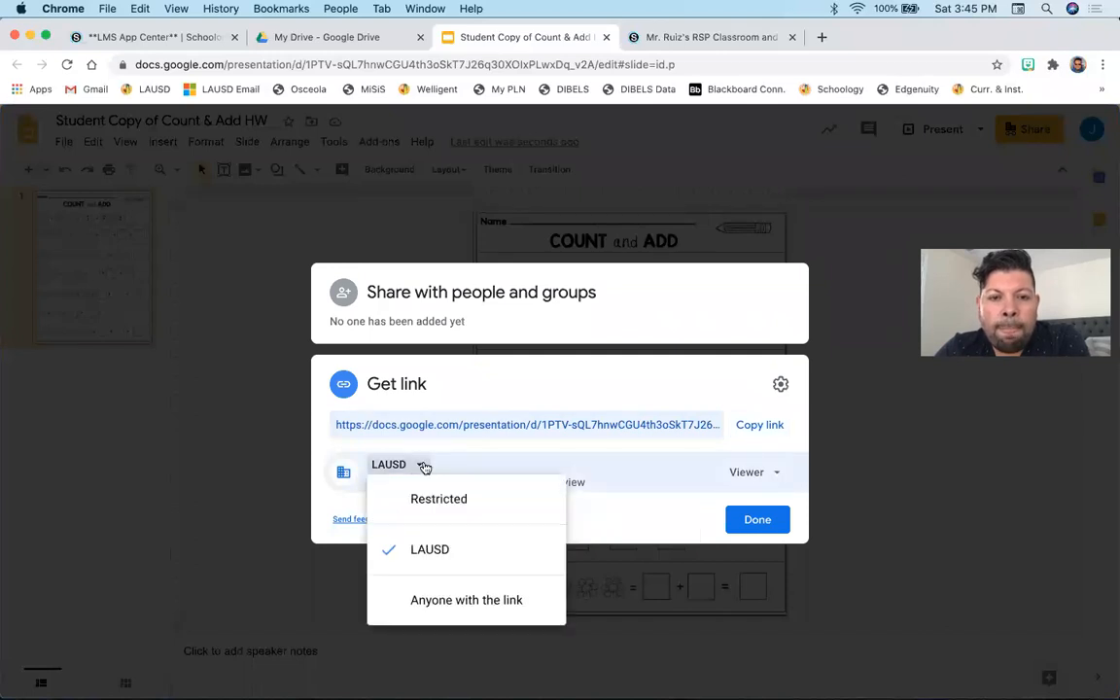
left_click(454, 602)
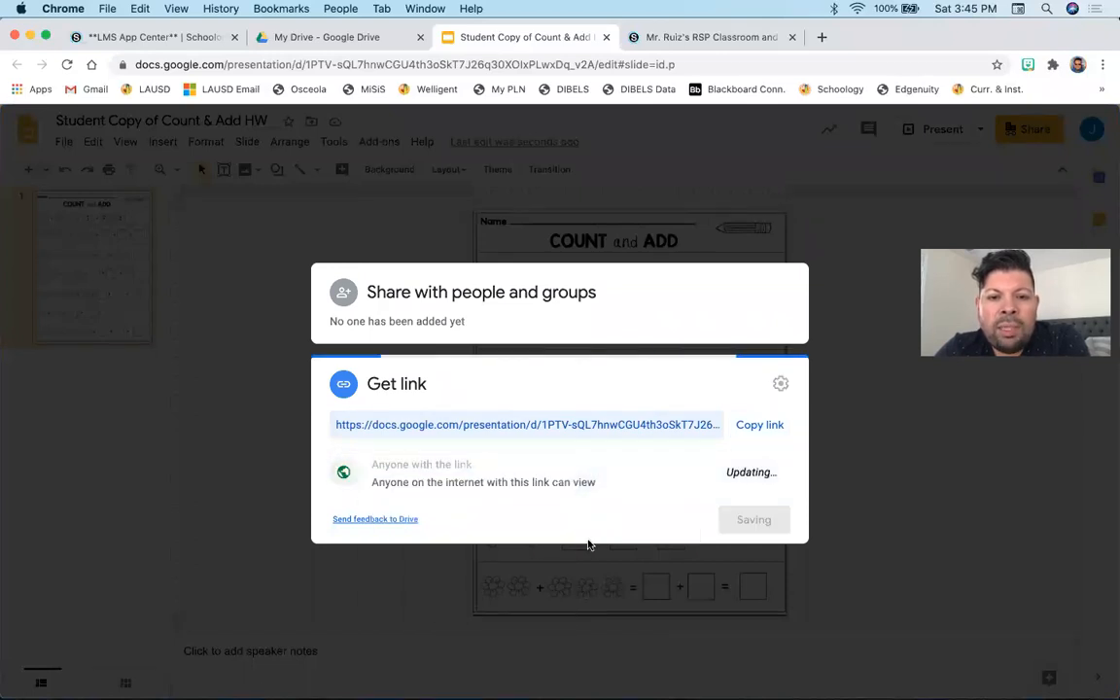
left_click(768, 472)
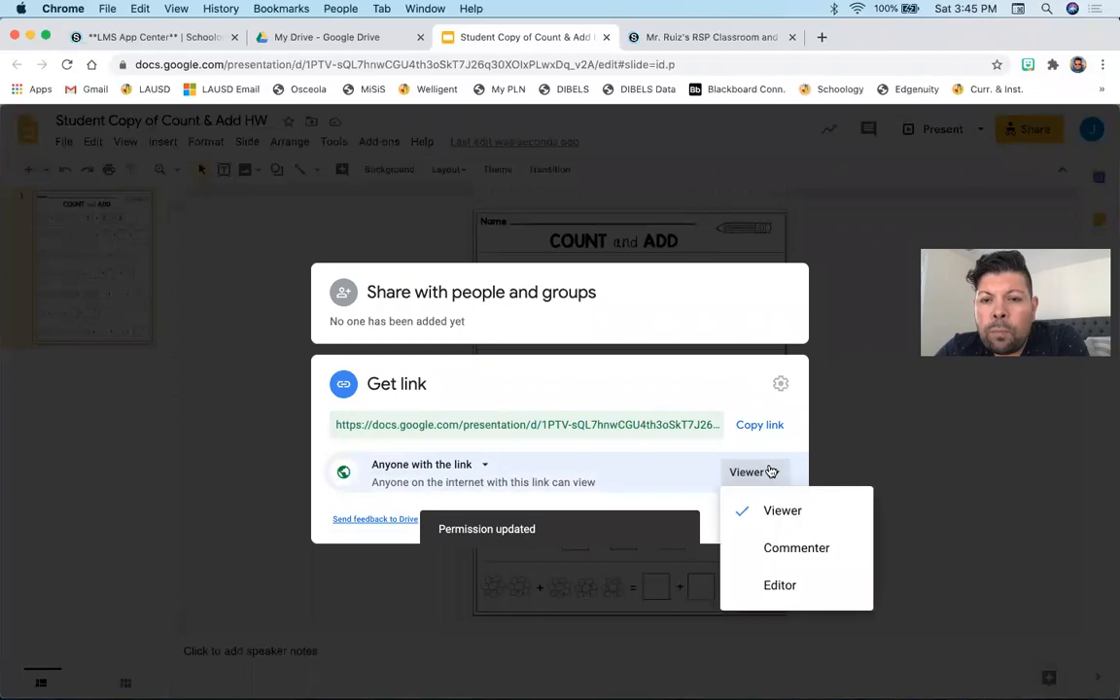
left_click(778, 586)
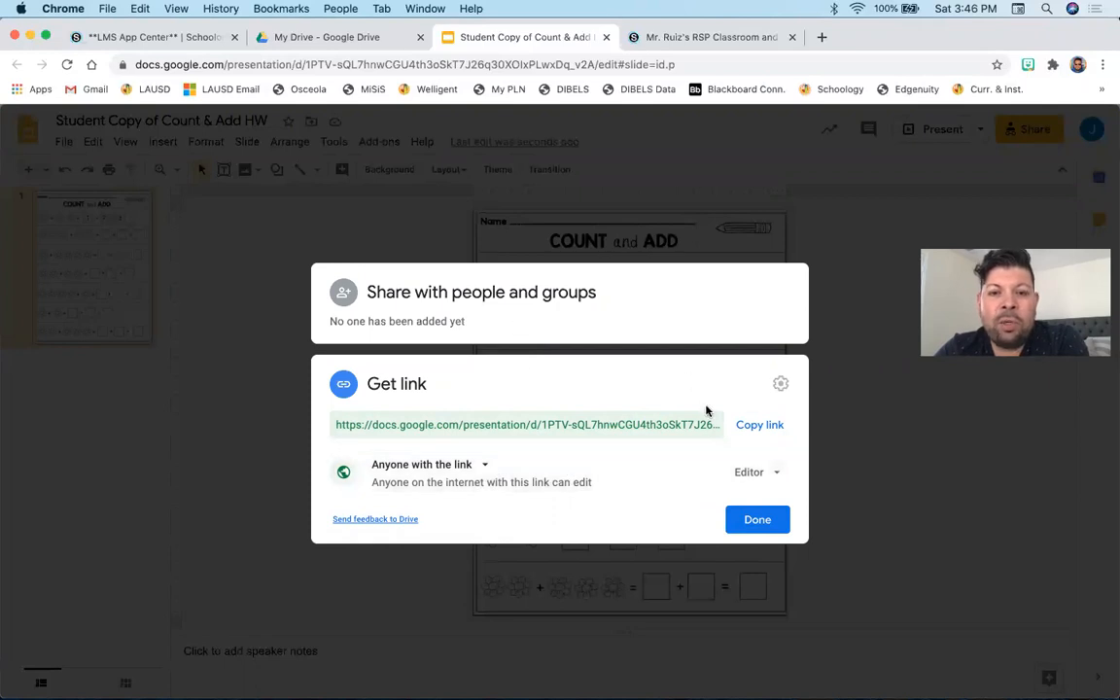
left_click(758, 427)
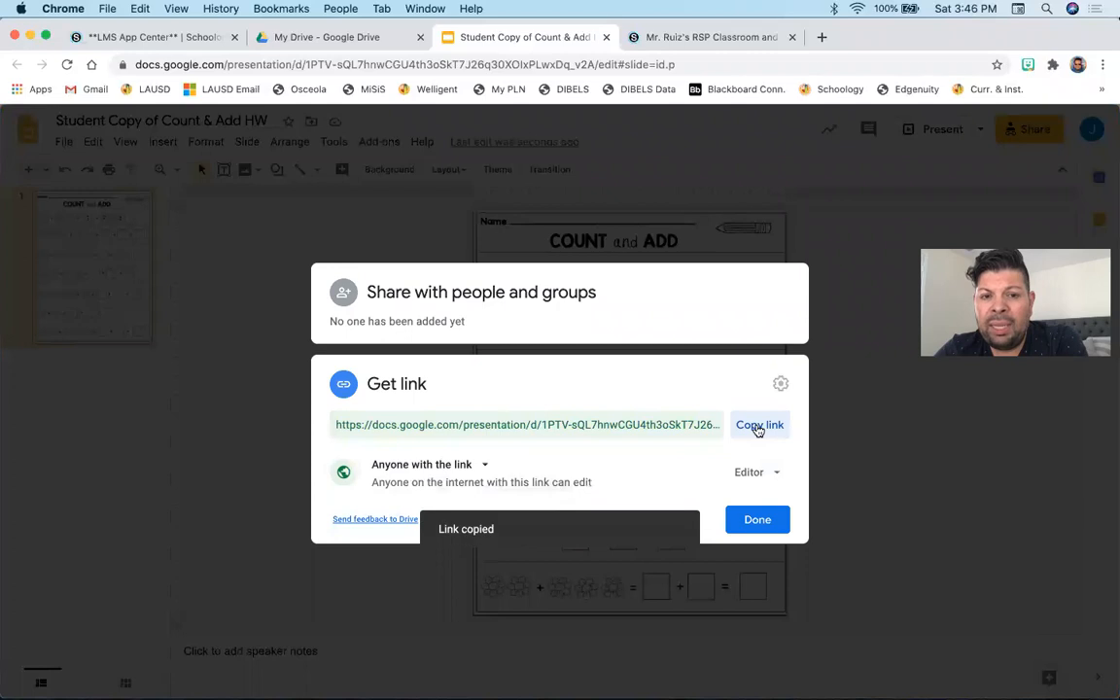
left_click(761, 521)
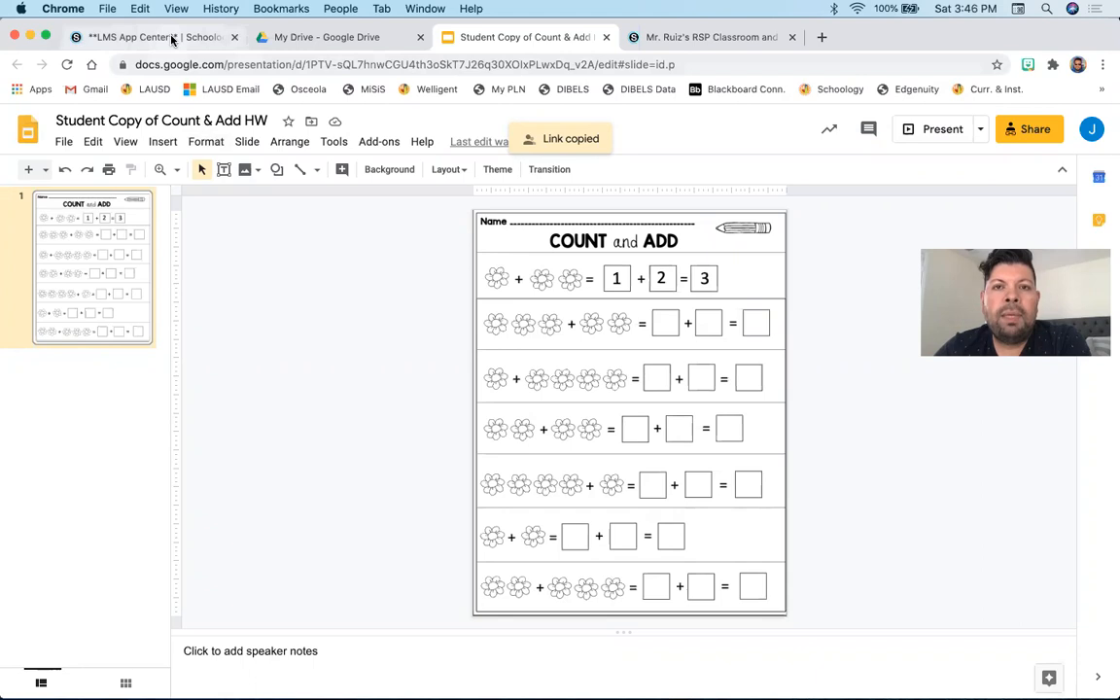
- Switch to the Schoology course materials and start a new assignment named "Count & Add HW"
left_click(661, 36)
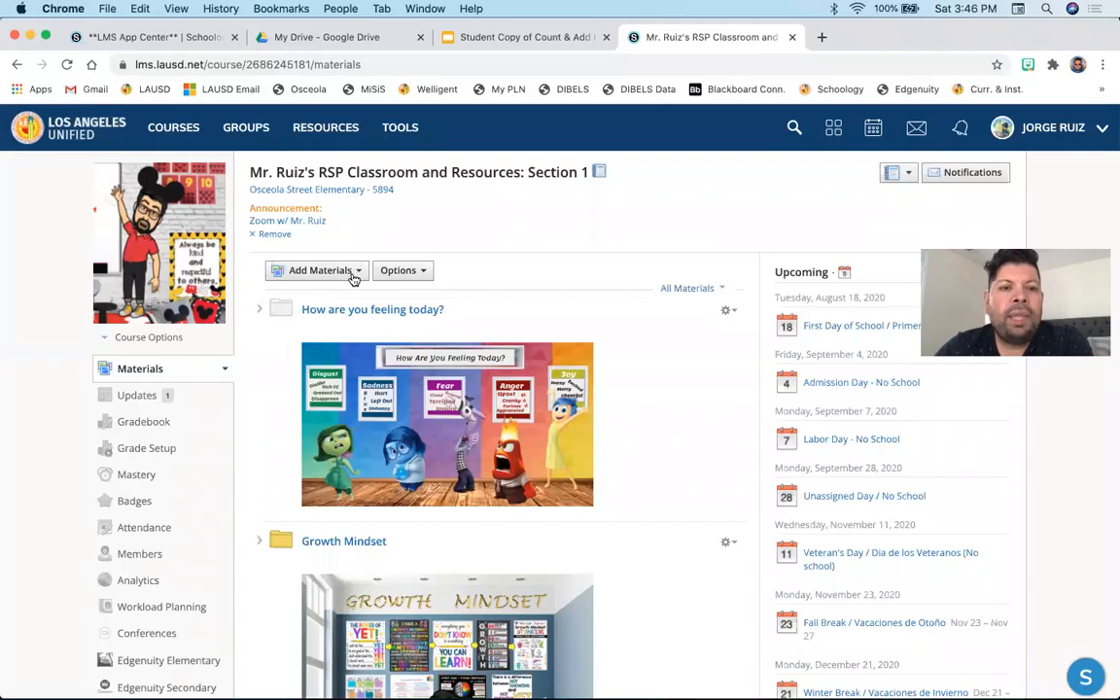
scroll(420, 410, "down", 20)
scroll(420, 410, "up", 20)
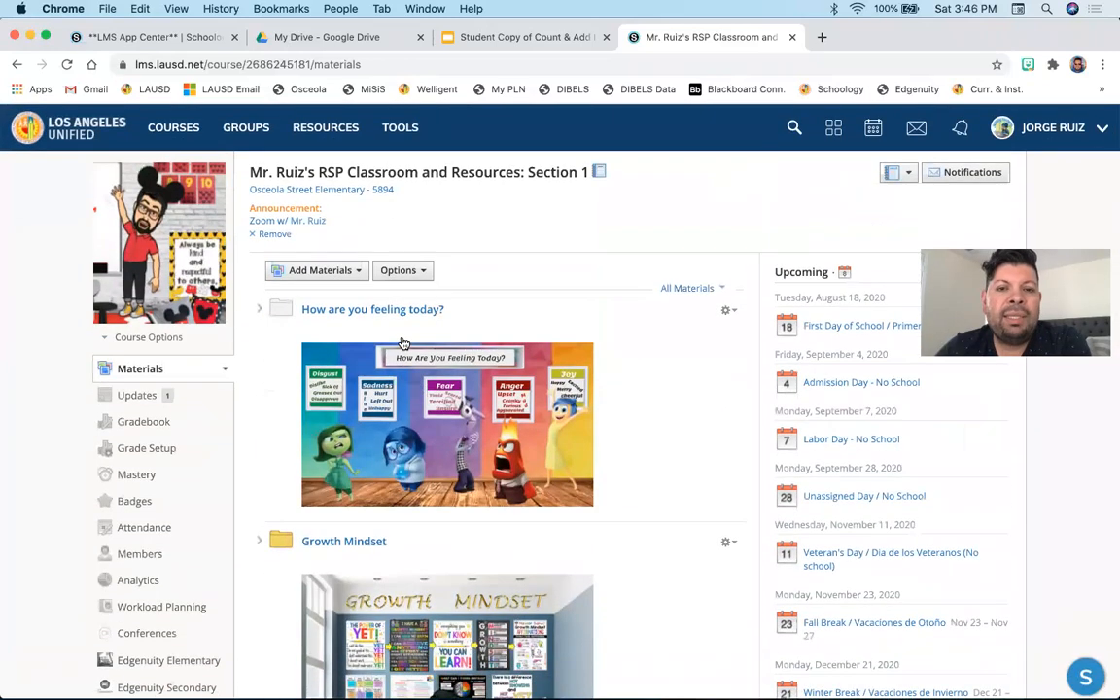
left_click(356, 276)
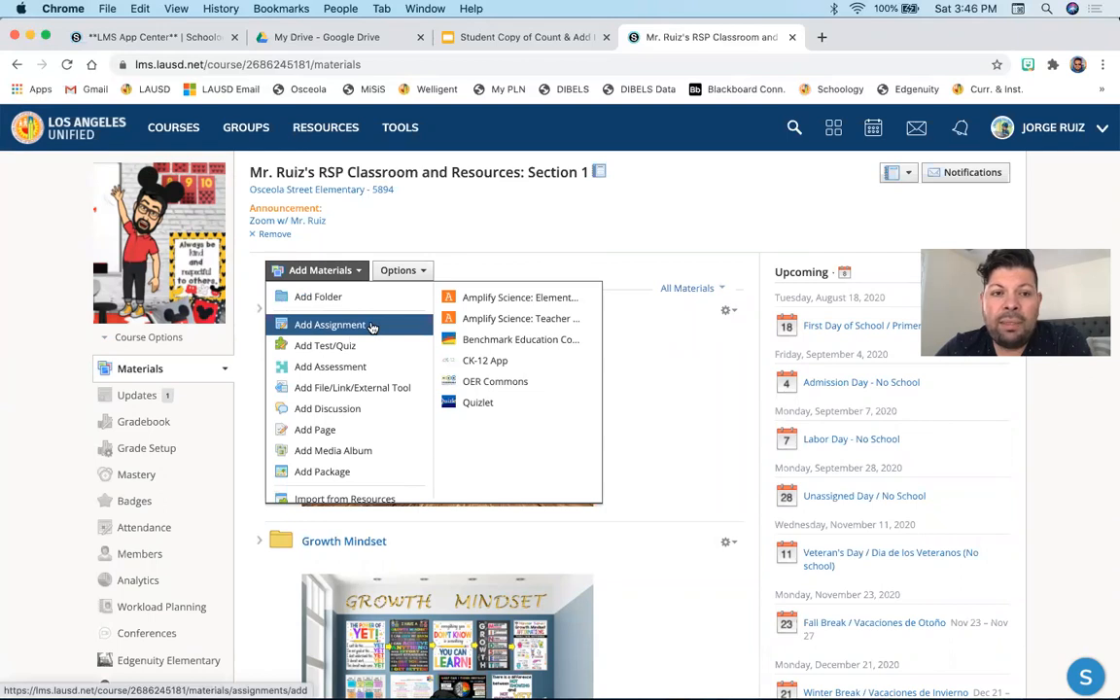
left_click(372, 328)
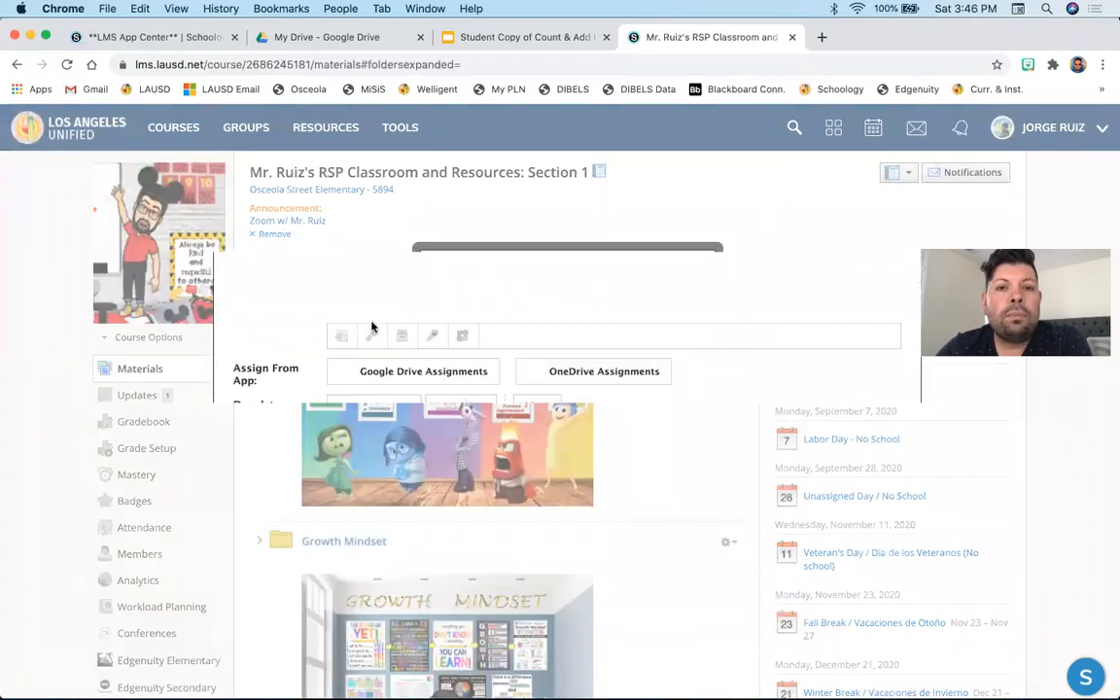
left_click(401, 176)
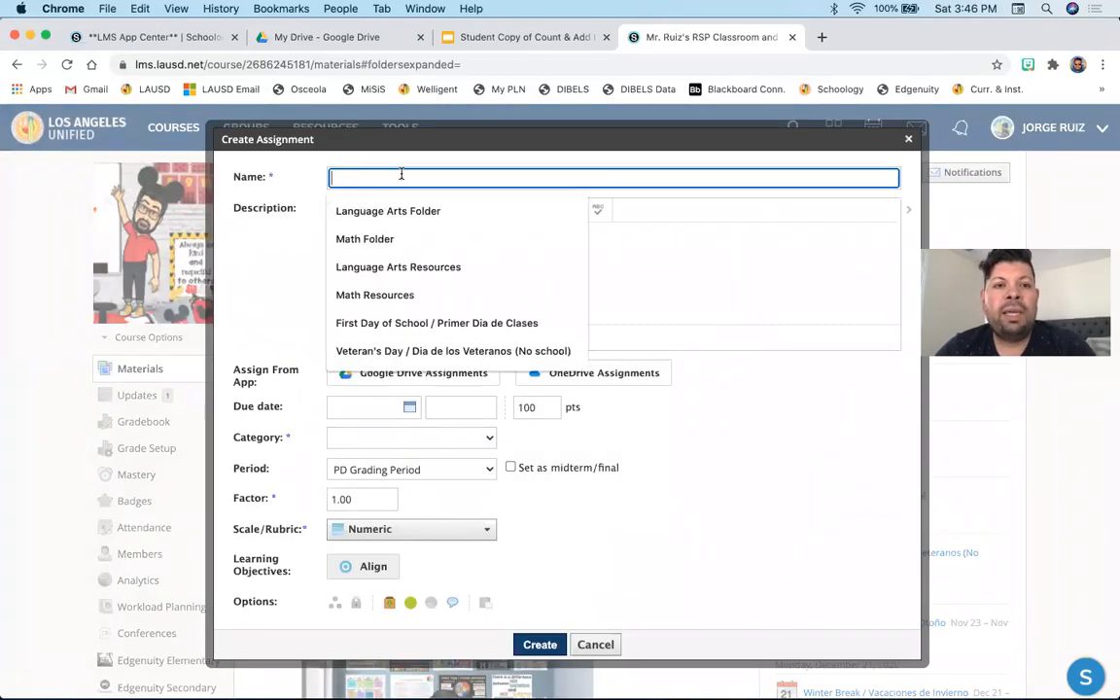
type("Count & Add HW")
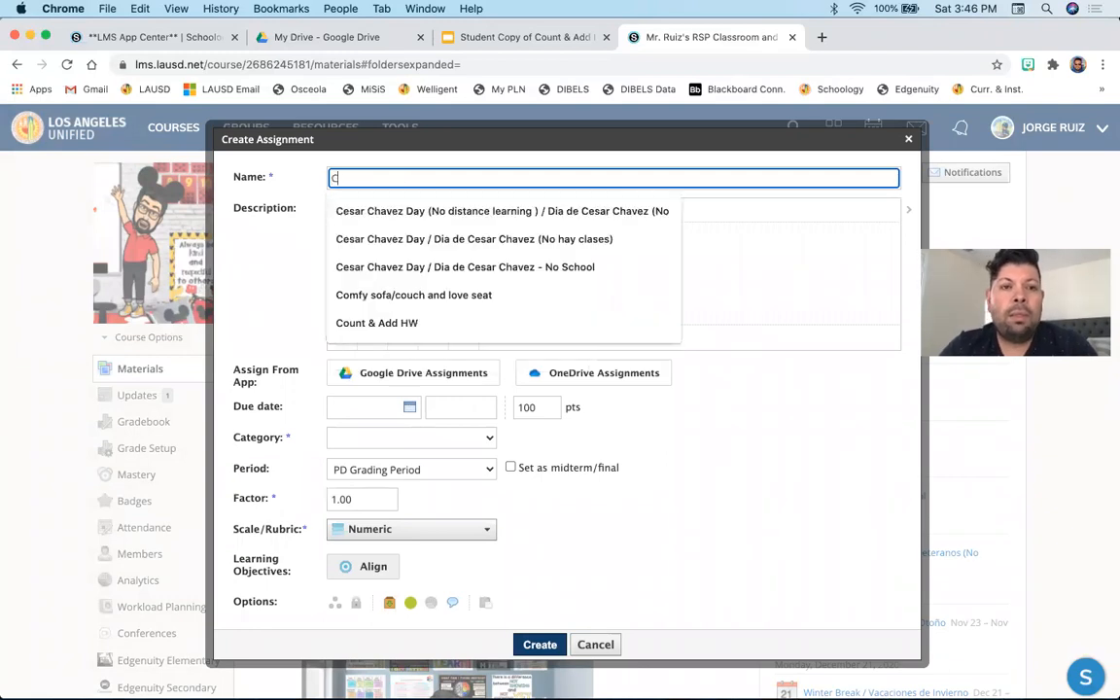
left_click(391, 322)
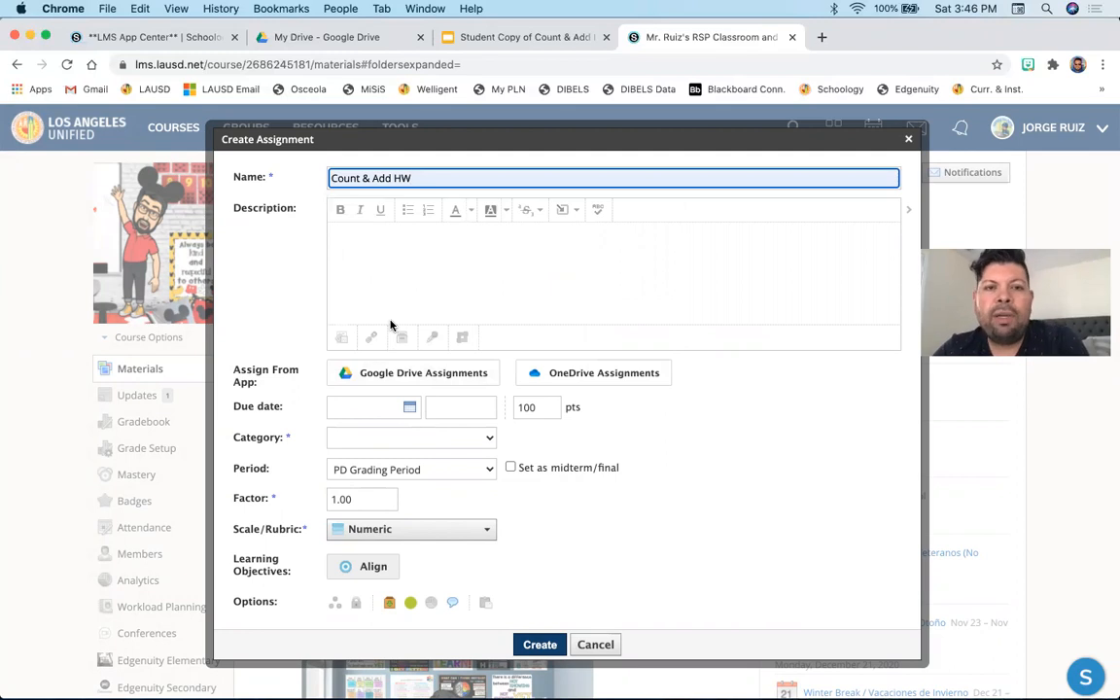
- Set the assignment's due date to 8/10/20
left_click(359, 253)
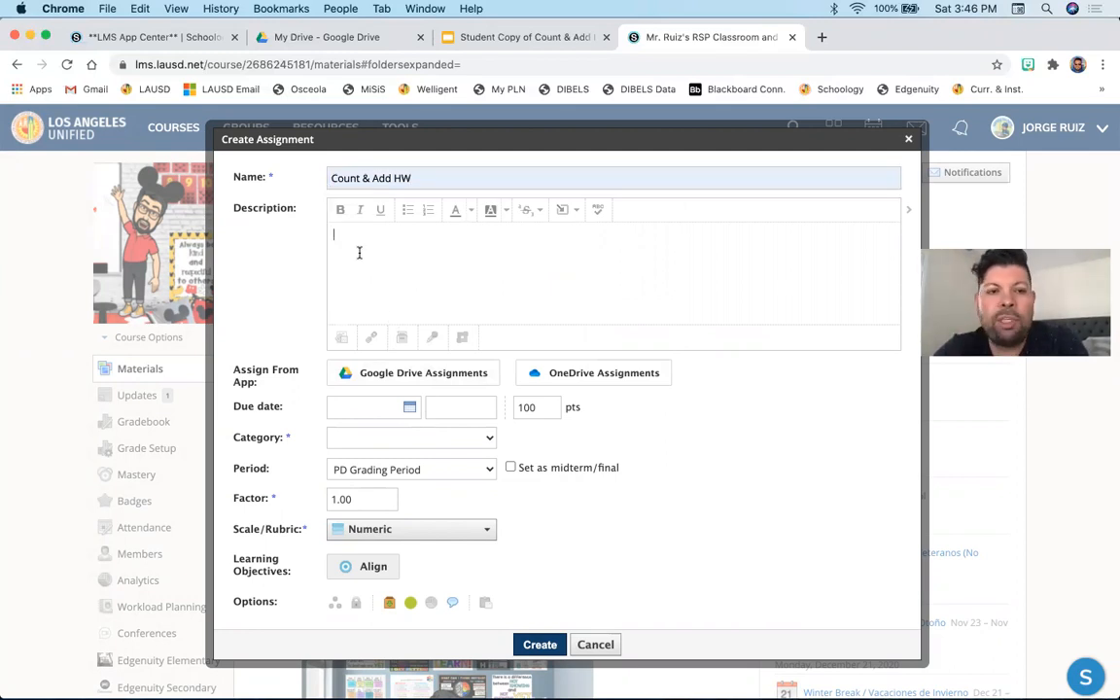
left_click(409, 407)
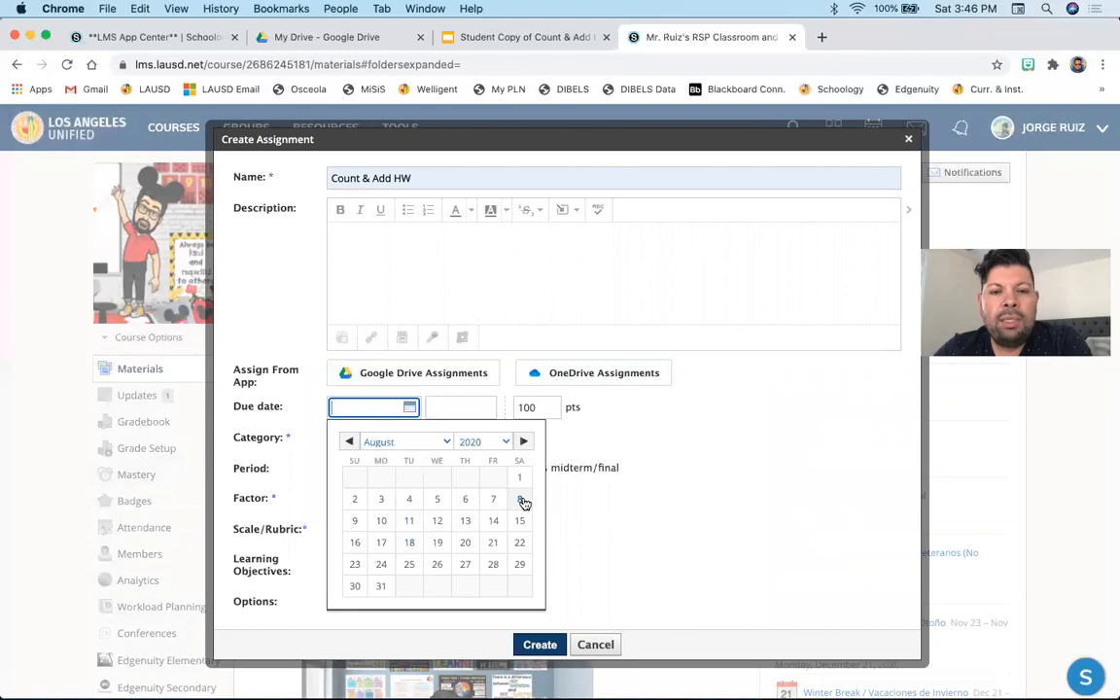
left_click(387, 525)
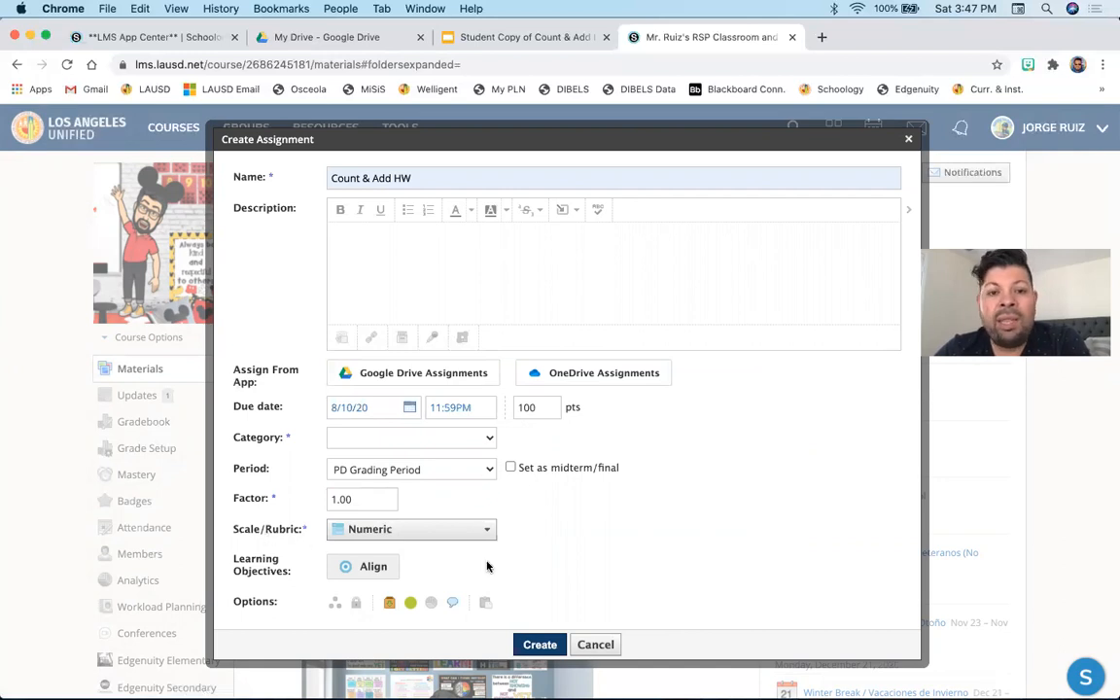
- Set the scale to Default Elementary Grade Scale and open the Google Drive Assignments picker
left_click(475, 533)
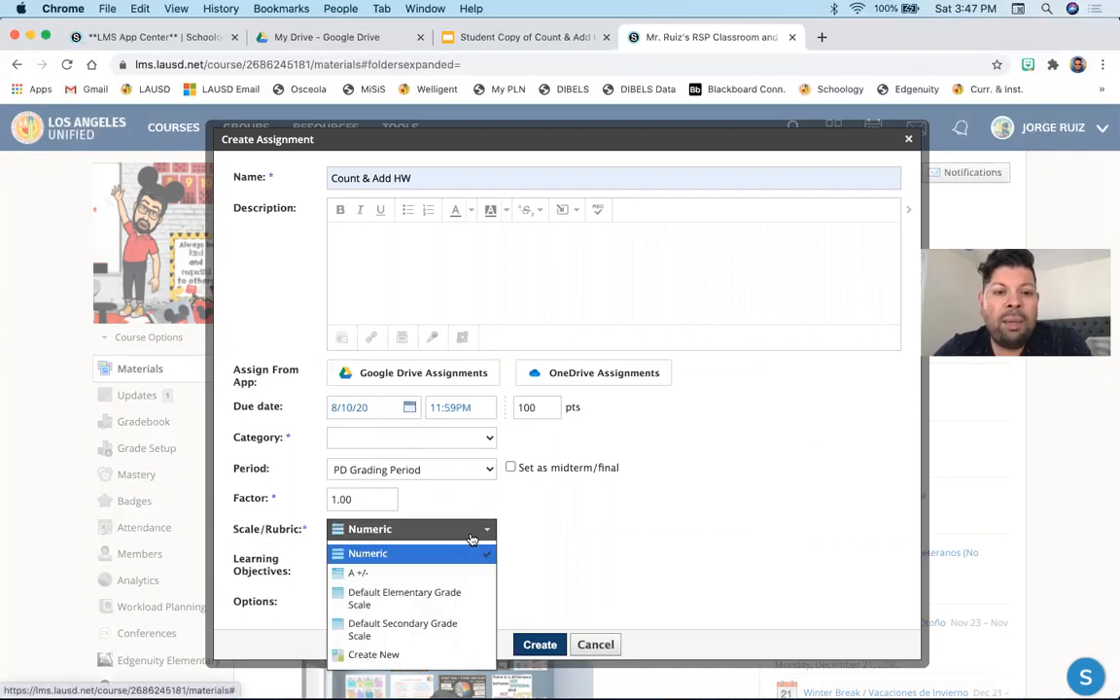
left_click(461, 598)
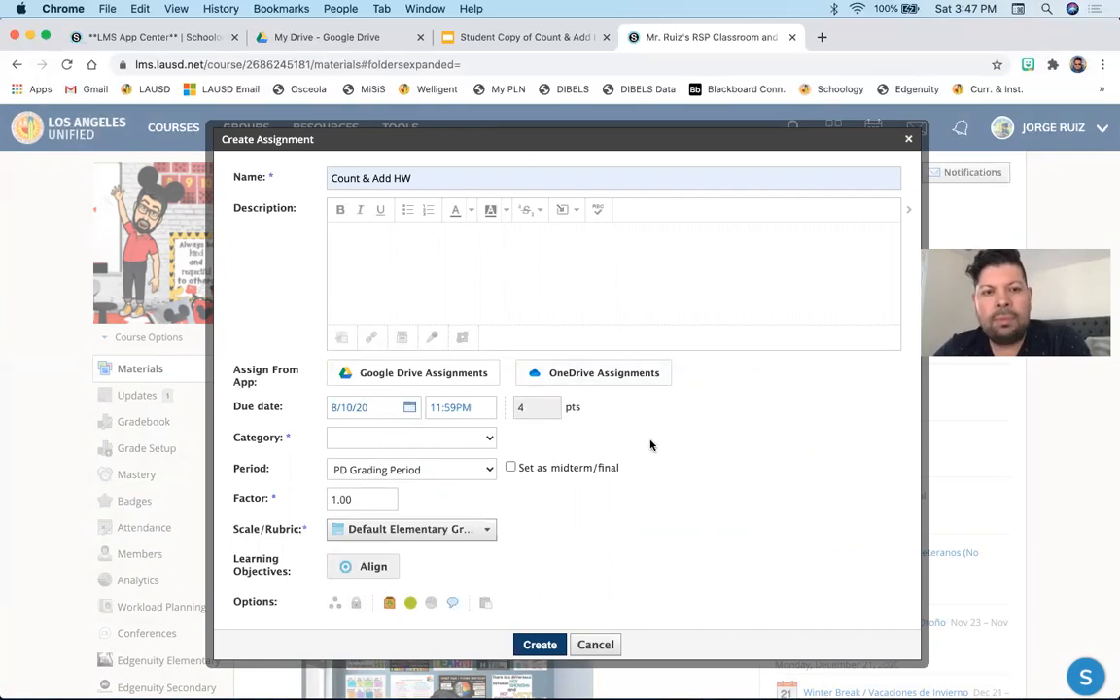
left_click(417, 377)
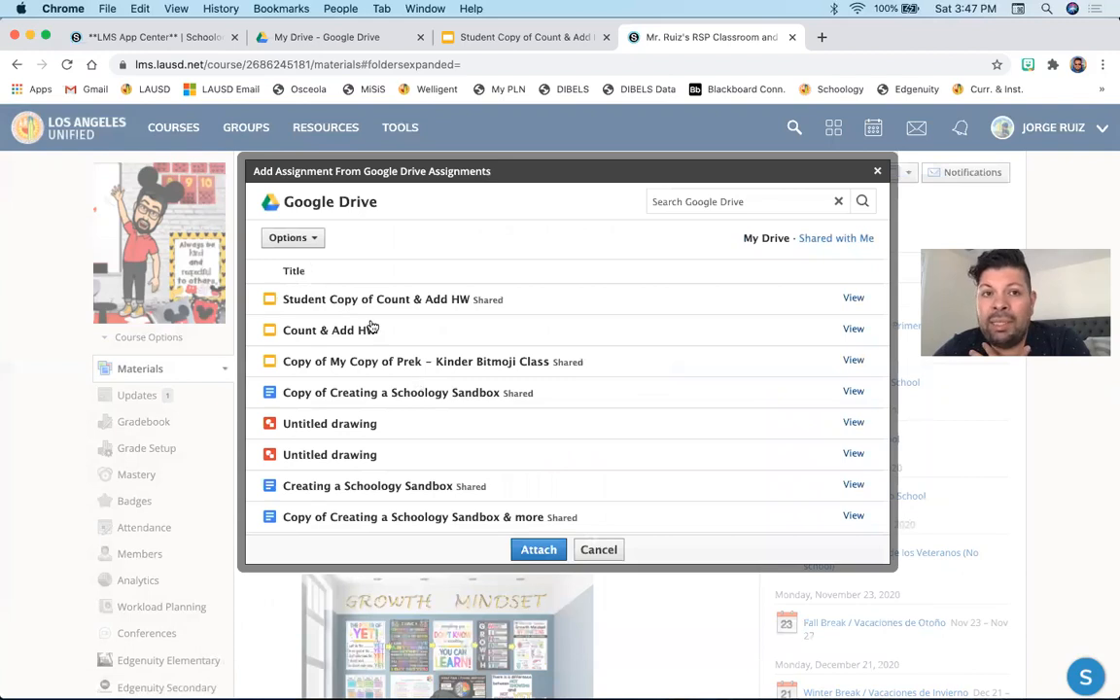
- Attach the Student Copy of Count & Add HW file from Google Drive and turn on individual assignment
left_click(391, 300)
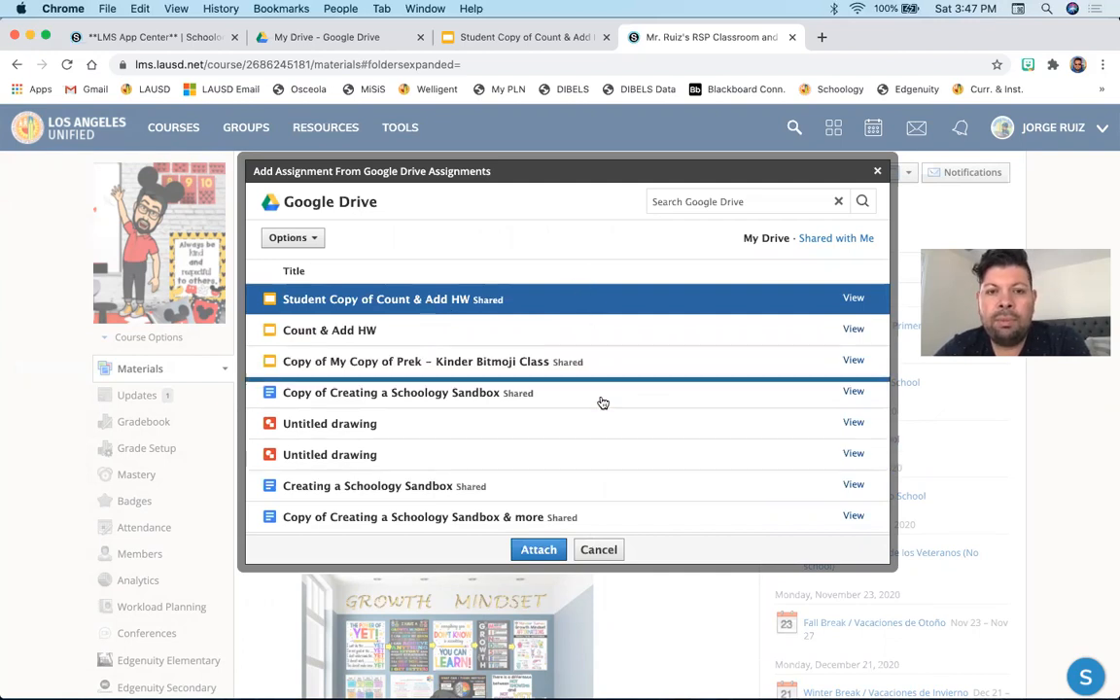
left_click(541, 549)
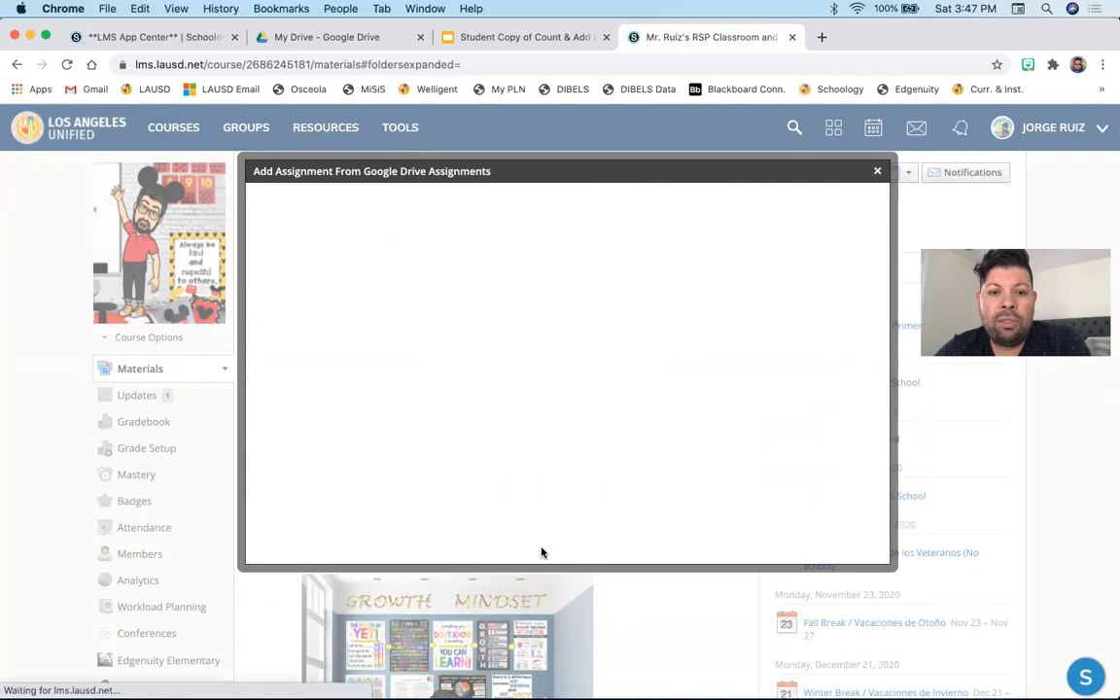
scroll(542, 551, "down", 2)
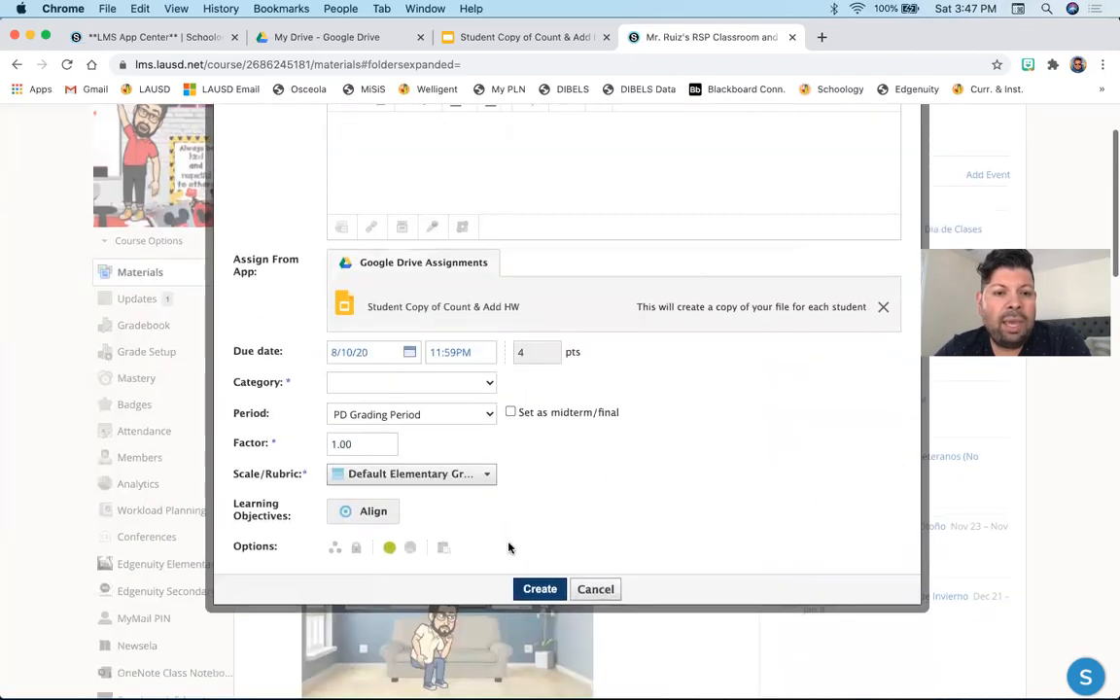
left_click(333, 549)
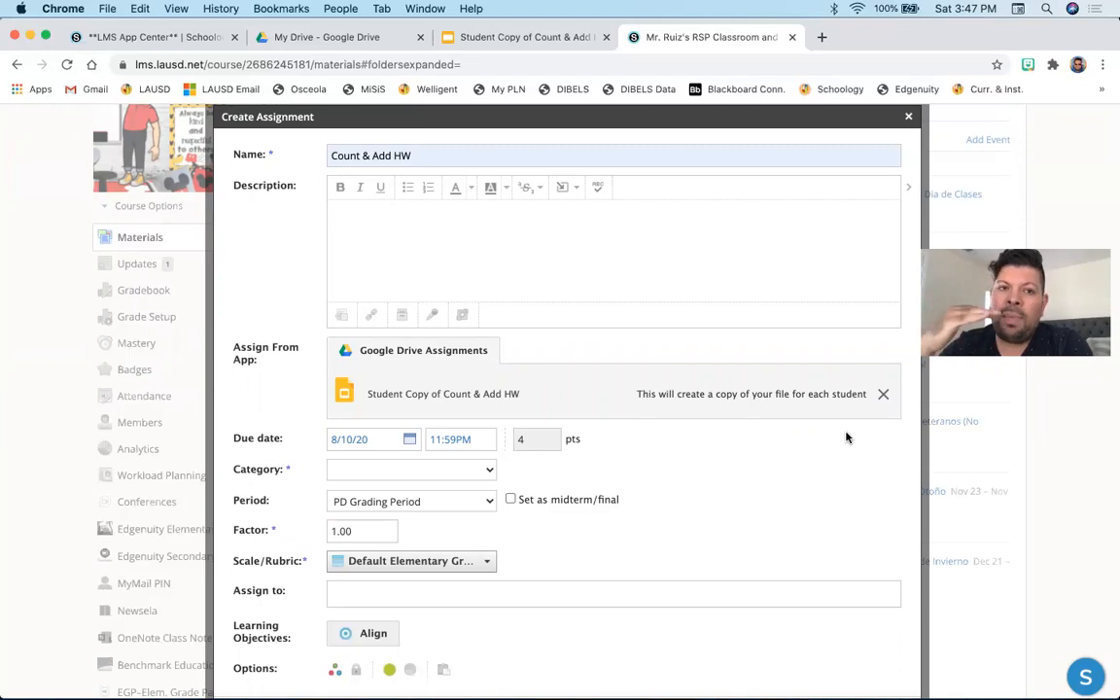
- Set the assignment category to MATH HOMEWORK and create the assignment
scroll(845, 437, "down", 3)
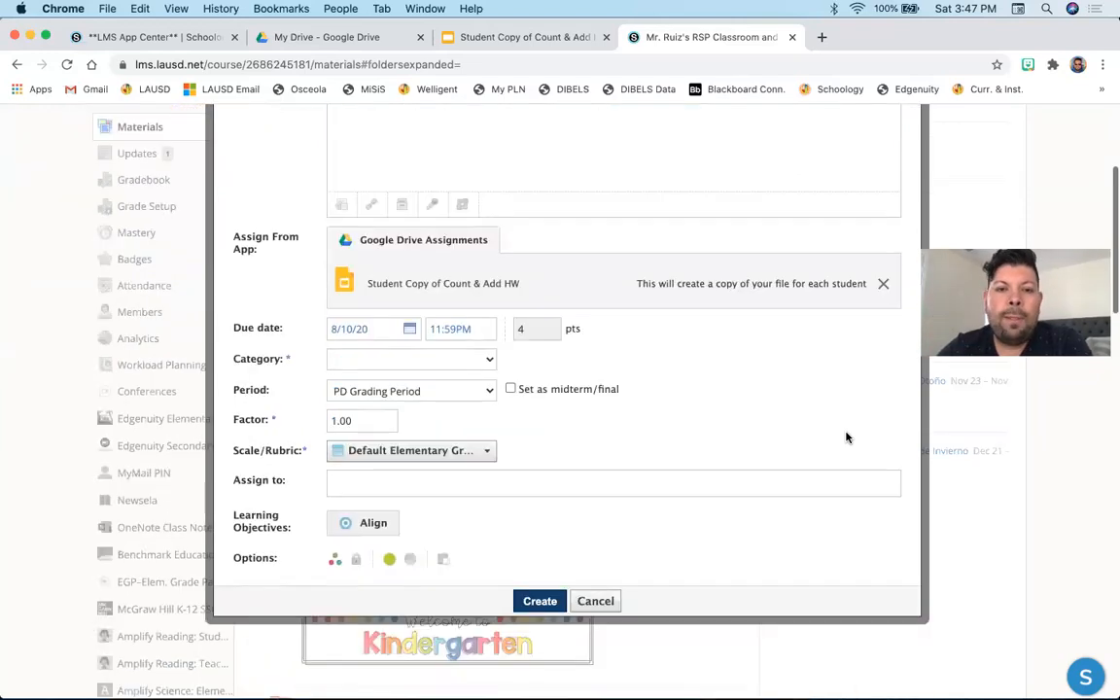
left_click(539, 600)
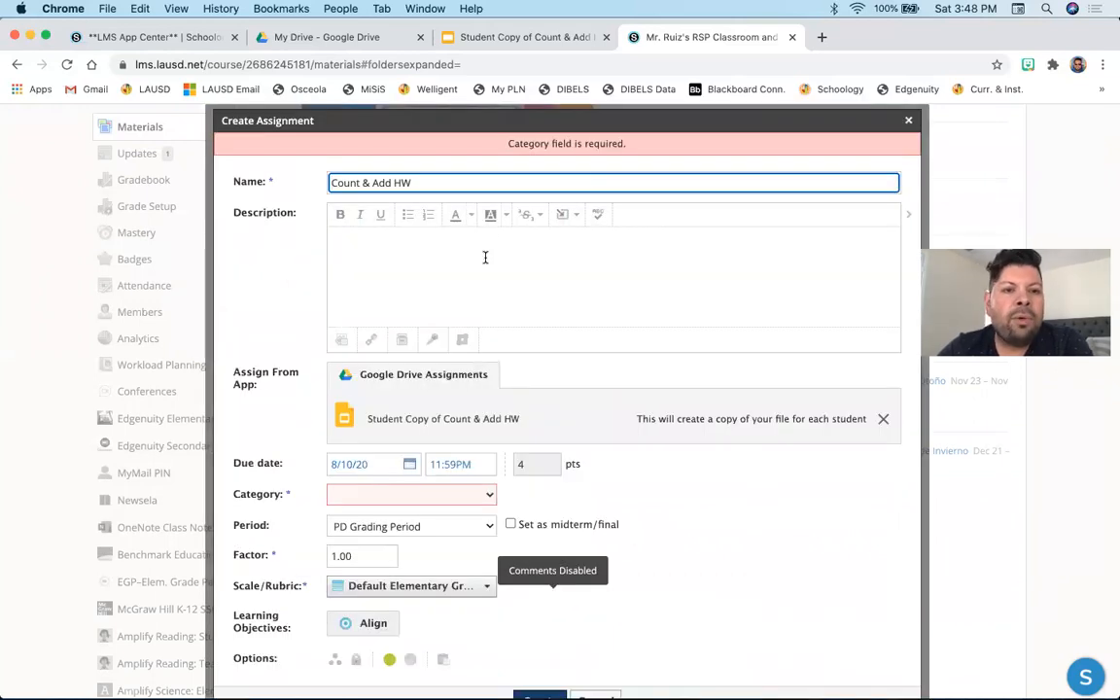
left_click(485, 493)
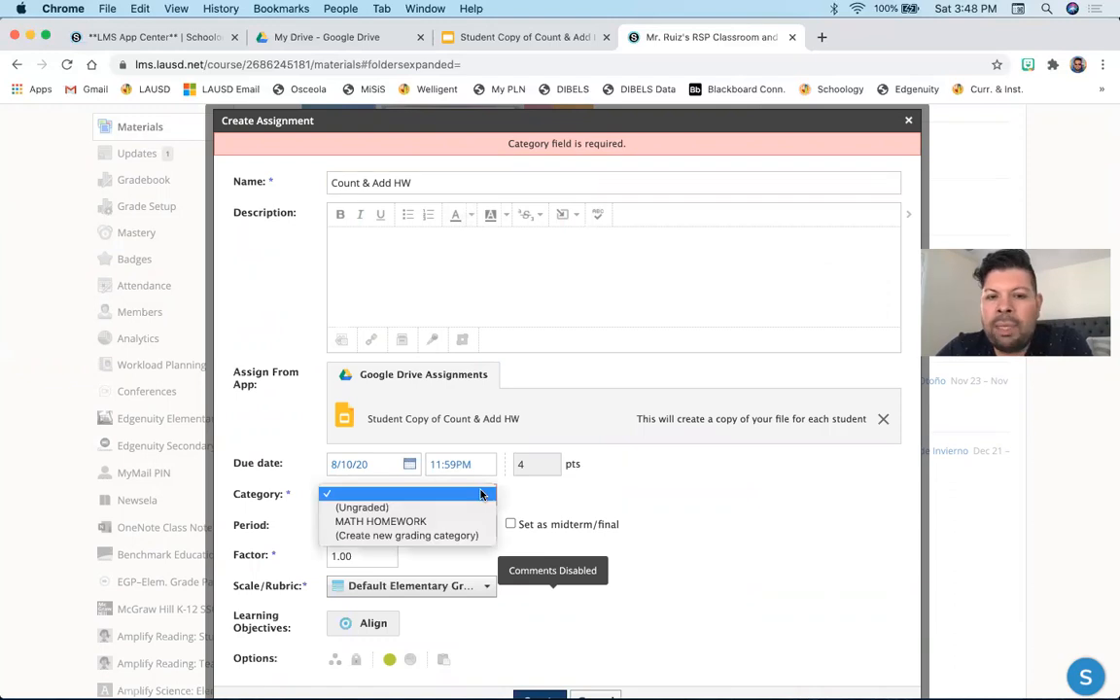
left_click(471, 522)
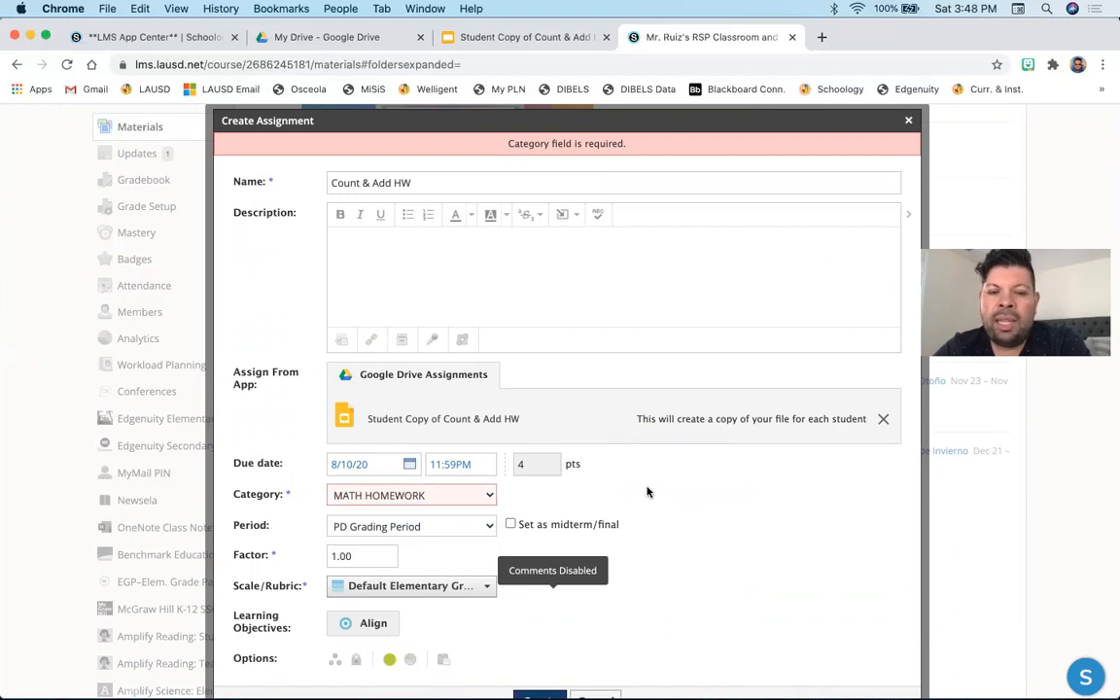
scroll(644, 489, "down", 2)
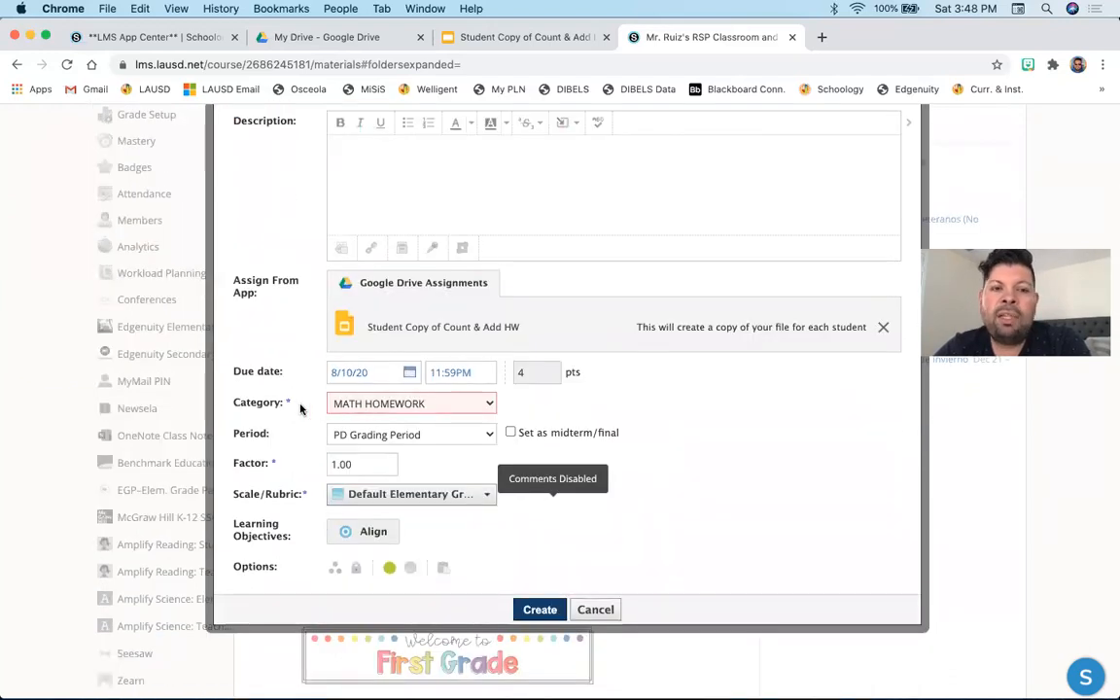
left_click(537, 609)
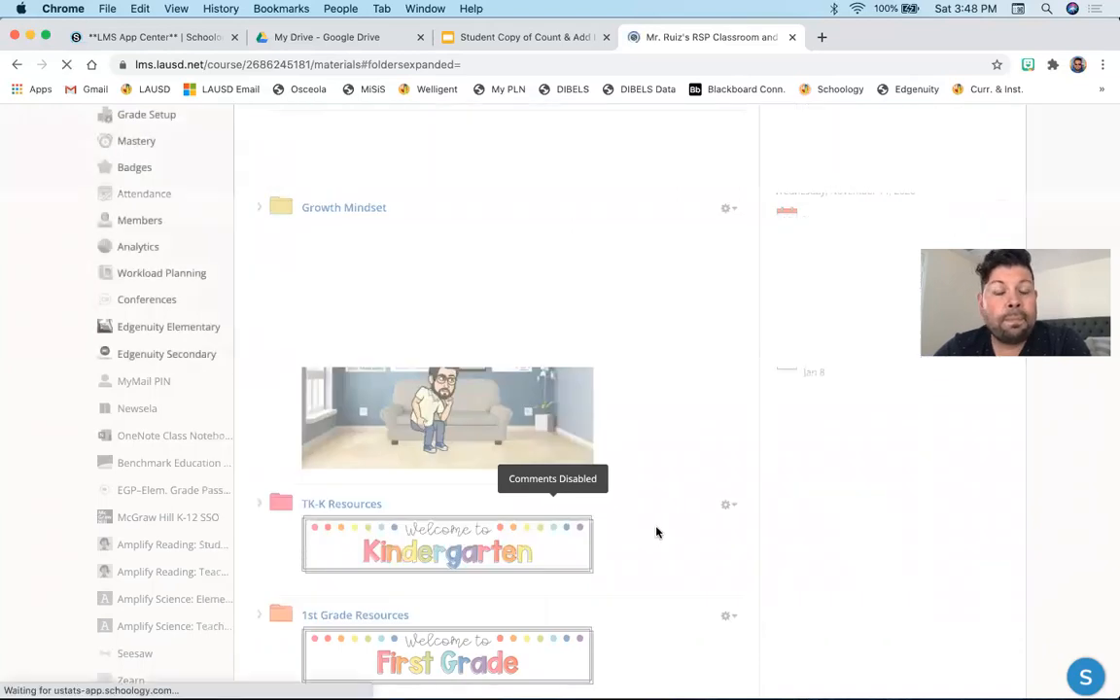
- Scroll through the course materials to find the new Count & Add HW assignment
scroll(656, 532, "down", 10)
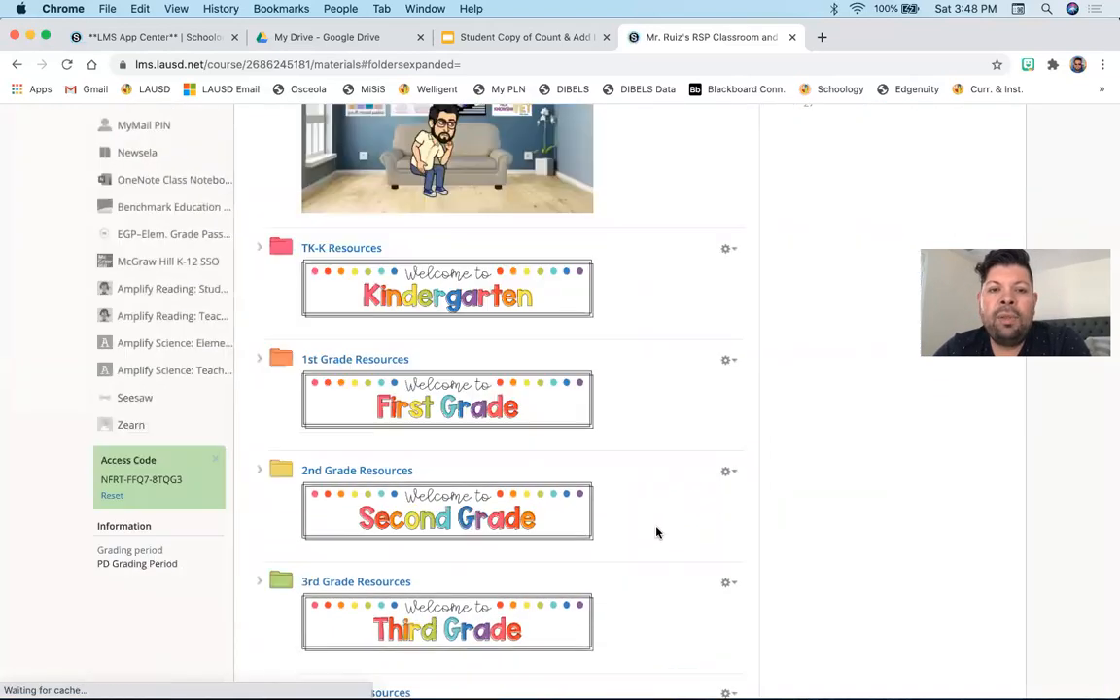
scroll(656, 532, "down", 5)
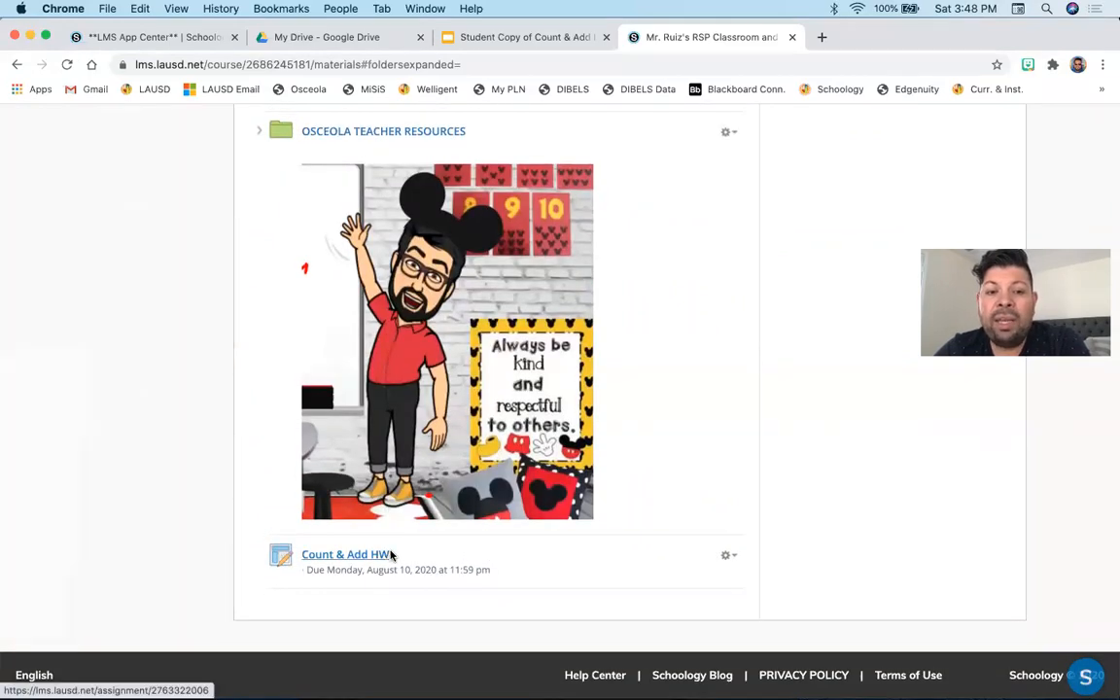
scroll(420, 554, "up", 1)
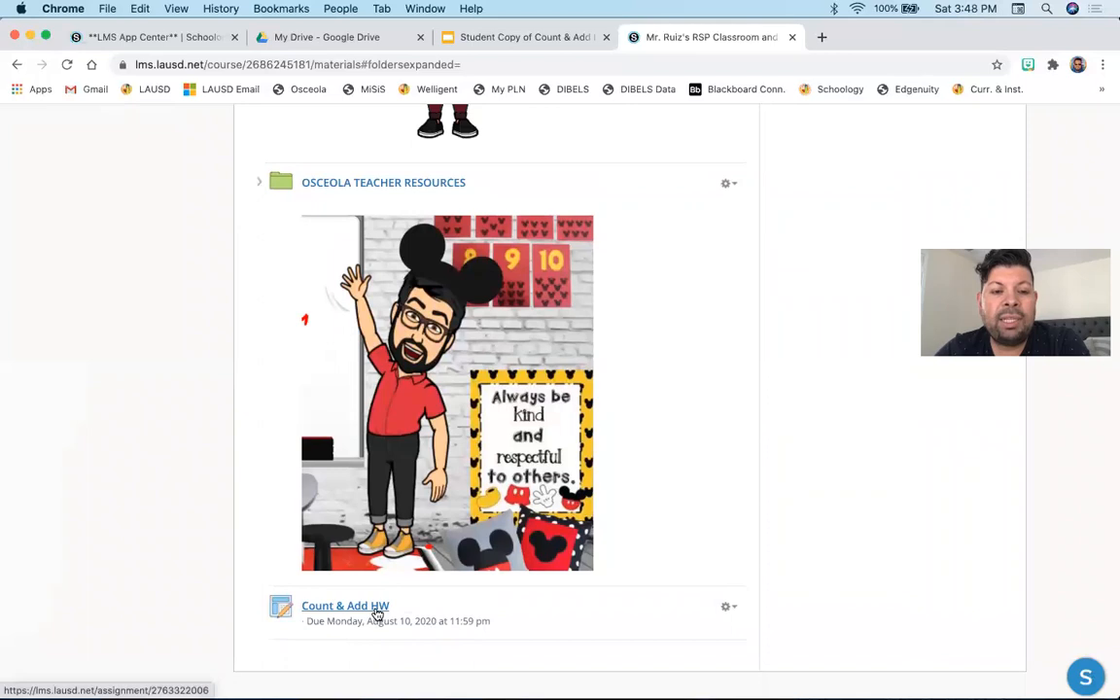
left_click_drag(377, 603, 444, 603)
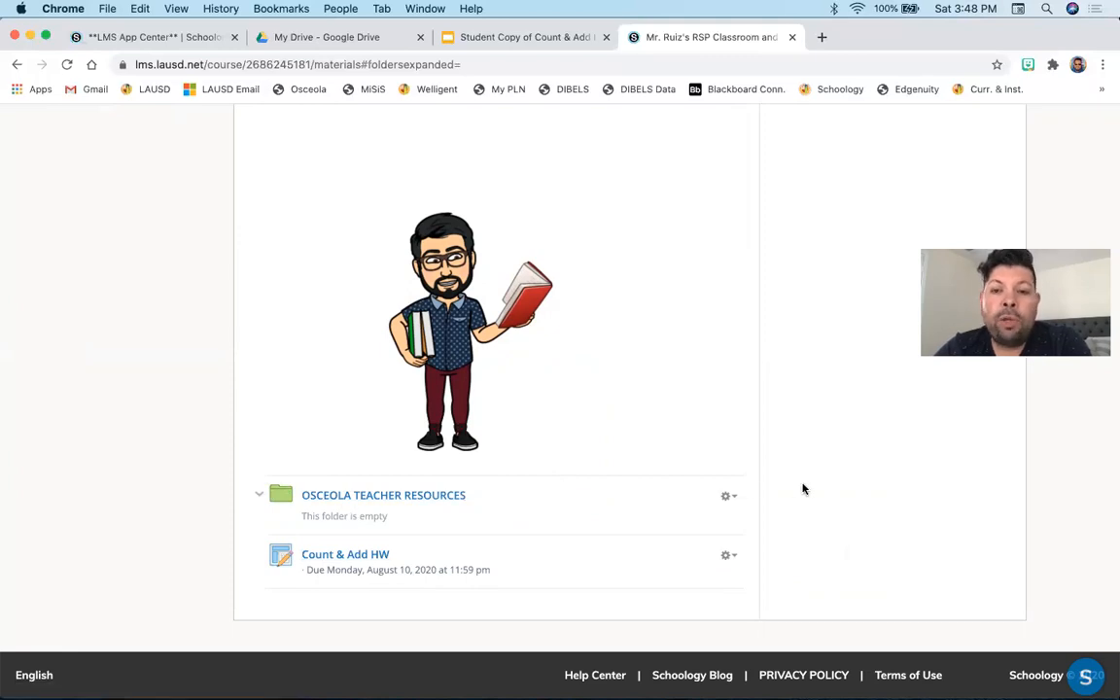
scroll(803, 488, "up", 15)
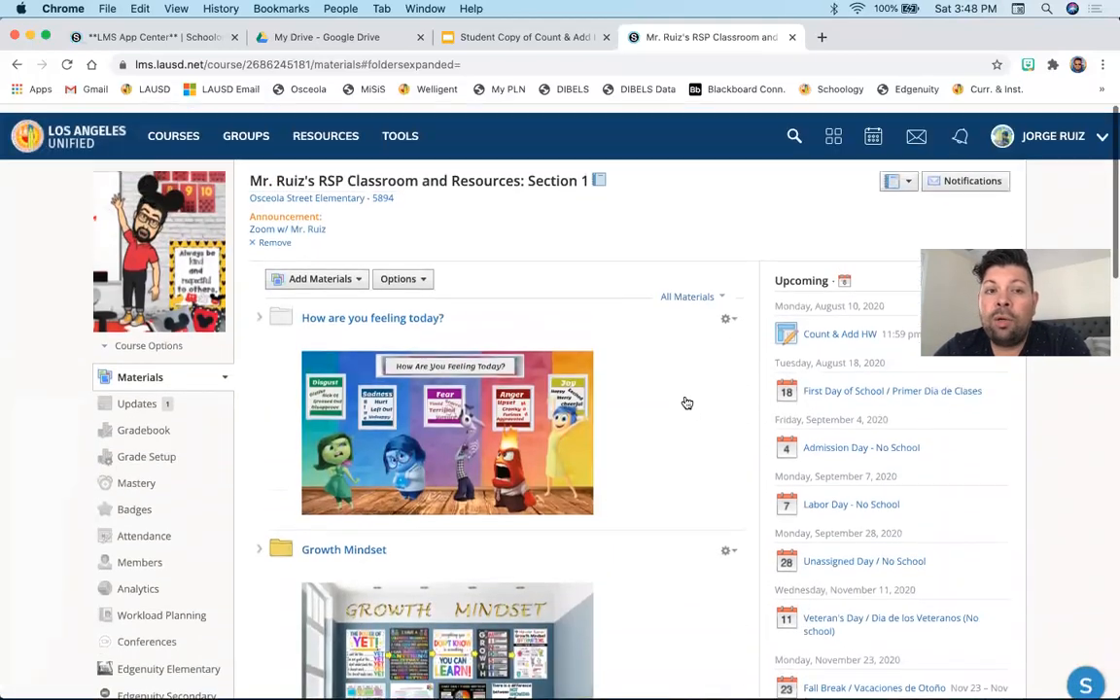
- Preview the course as the enrolled student and scroll through its materials
left_click(121, 340)
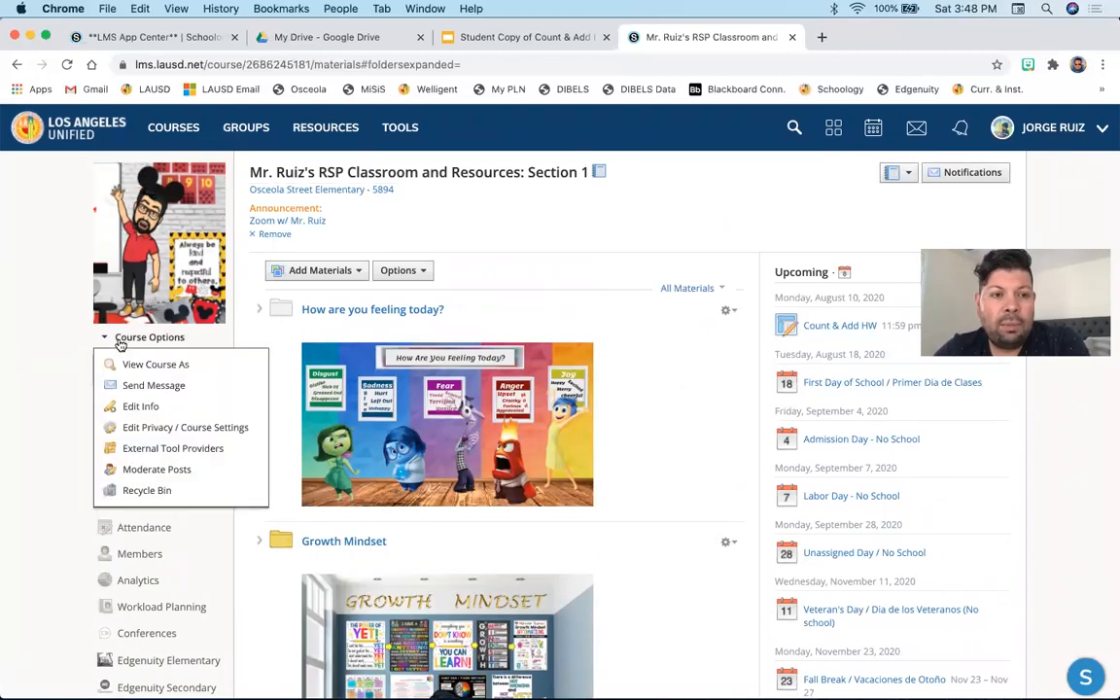
left_click(175, 365)
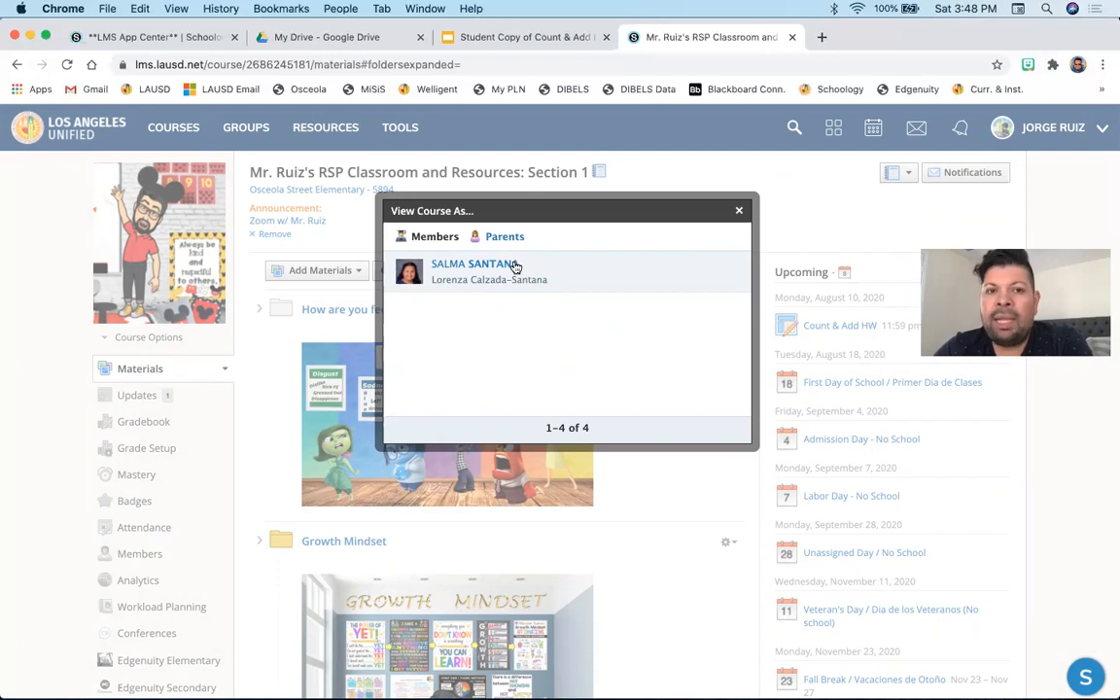
left_click(516, 268)
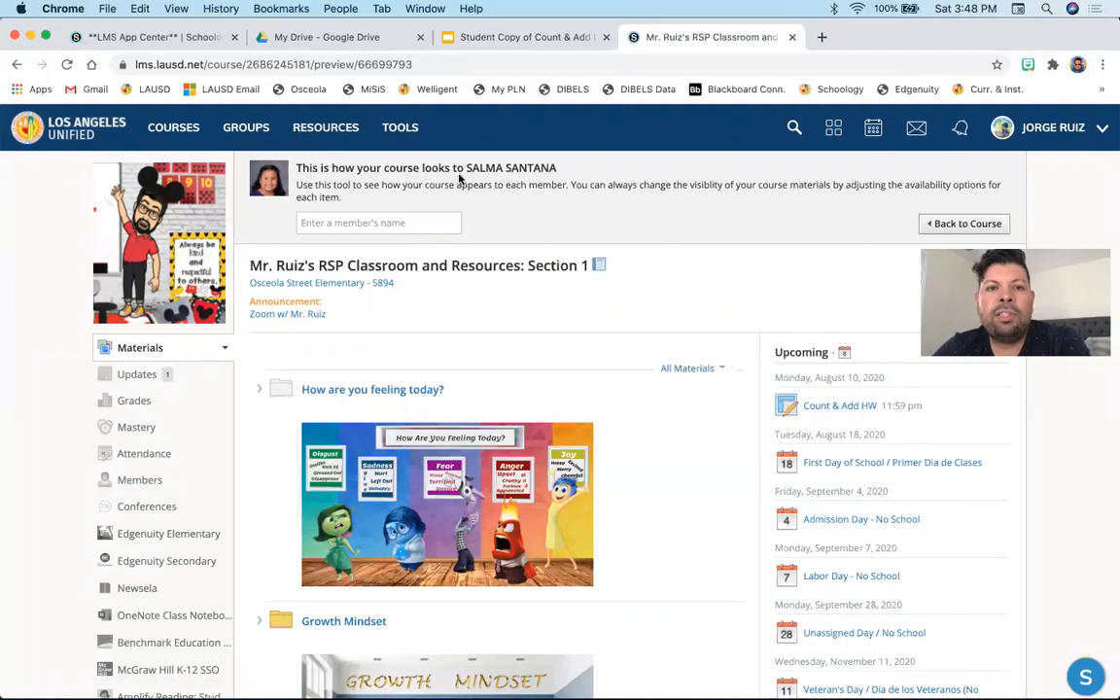
scroll(652, 358, "down", 15)
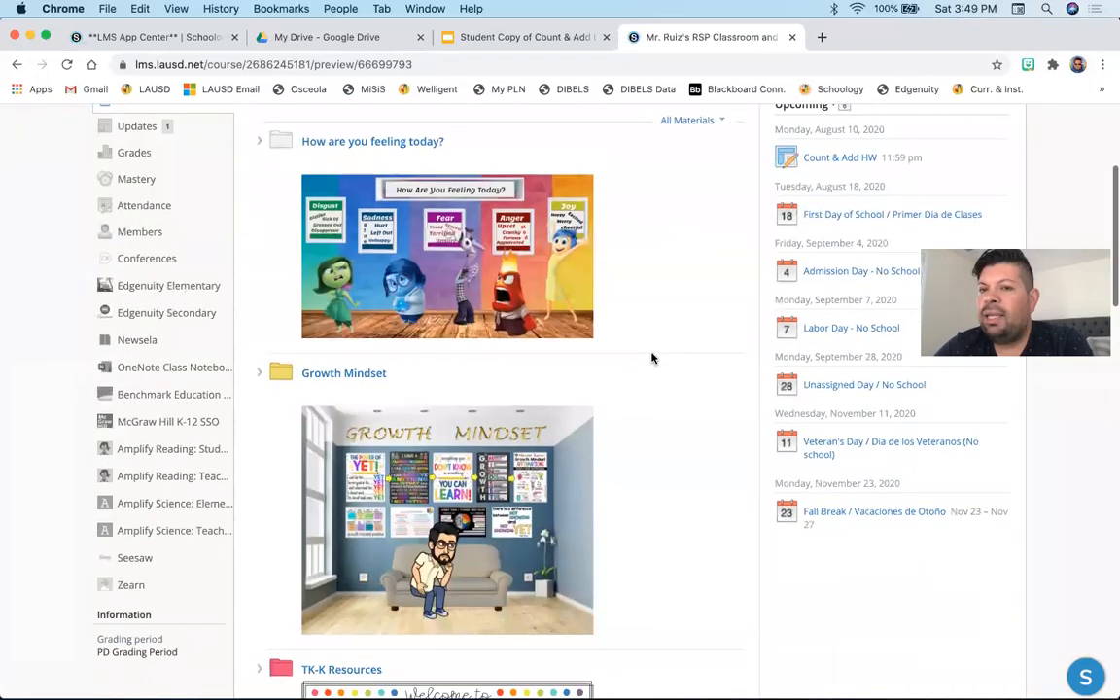
scroll(654, 359, "down", 10)
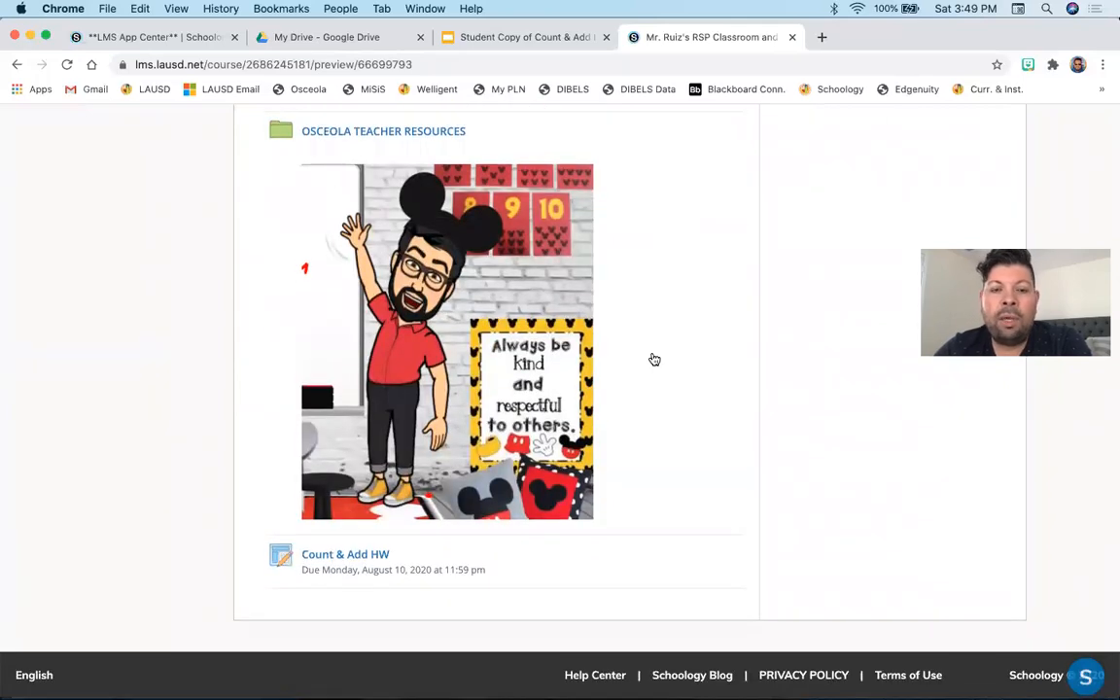
scroll(651, 362, "up", 20)
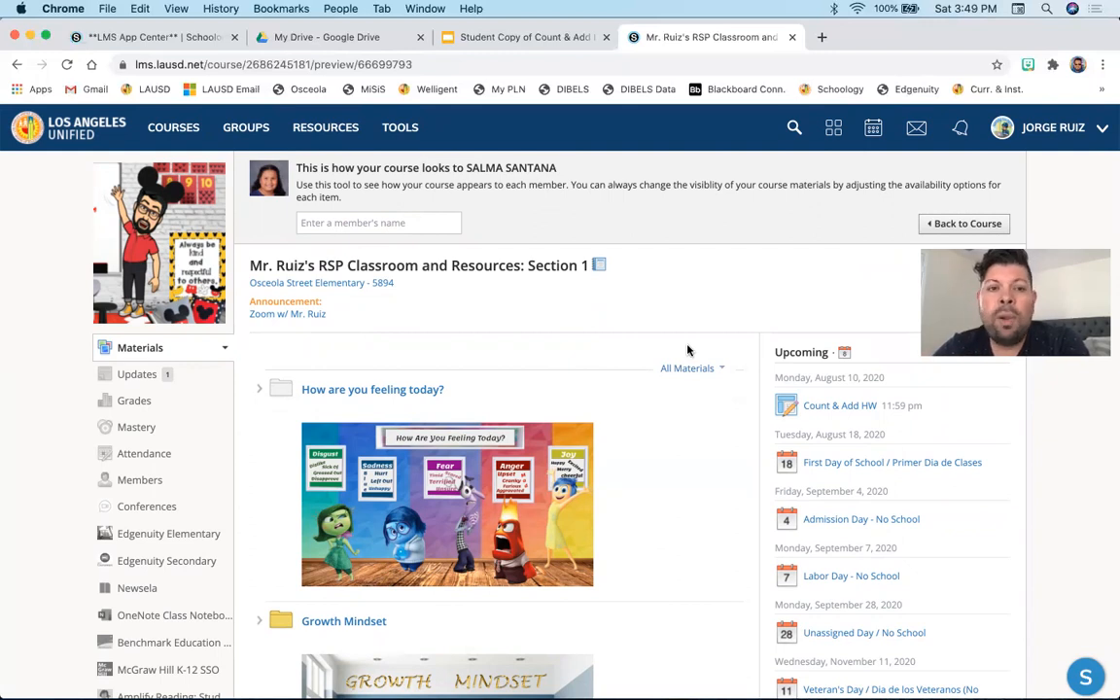
scroll(687, 350, "down", 20)
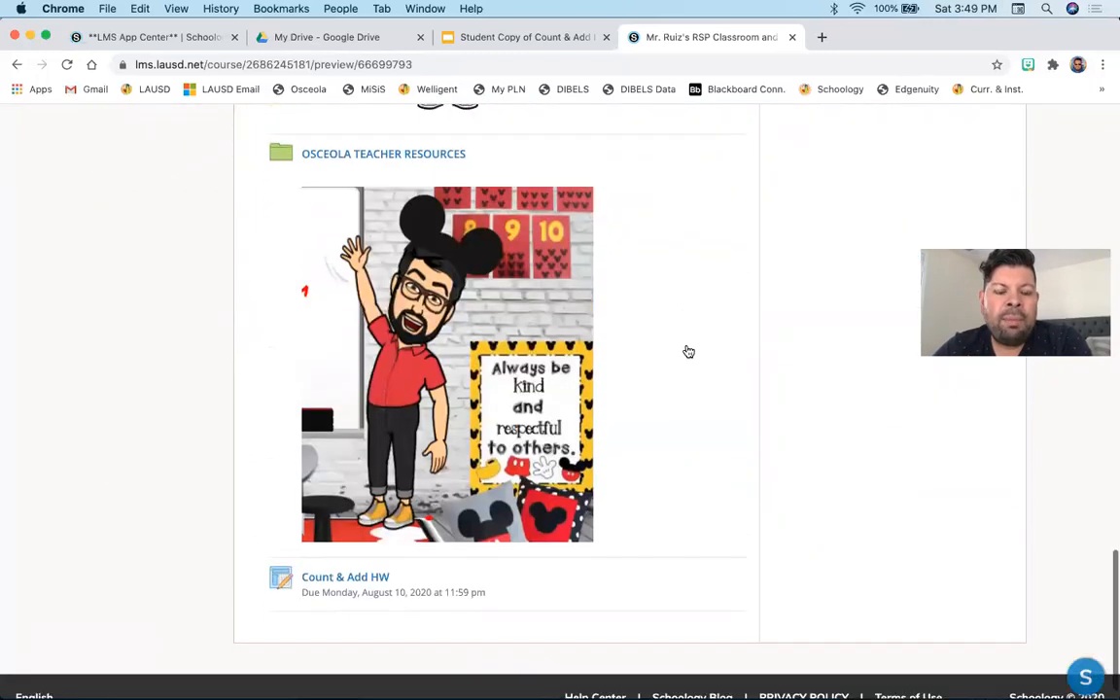
- Open the Count & Add HW assignment and its attached Student Copy of Count & Add HW slides
left_click(357, 555)
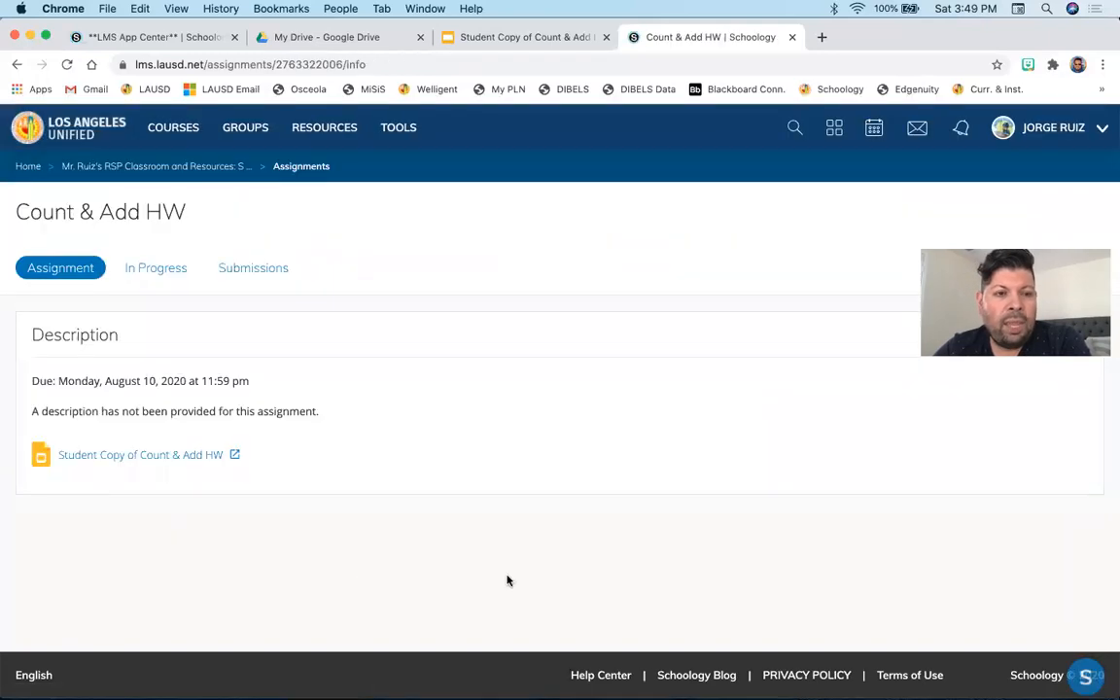
left_click(237, 457)
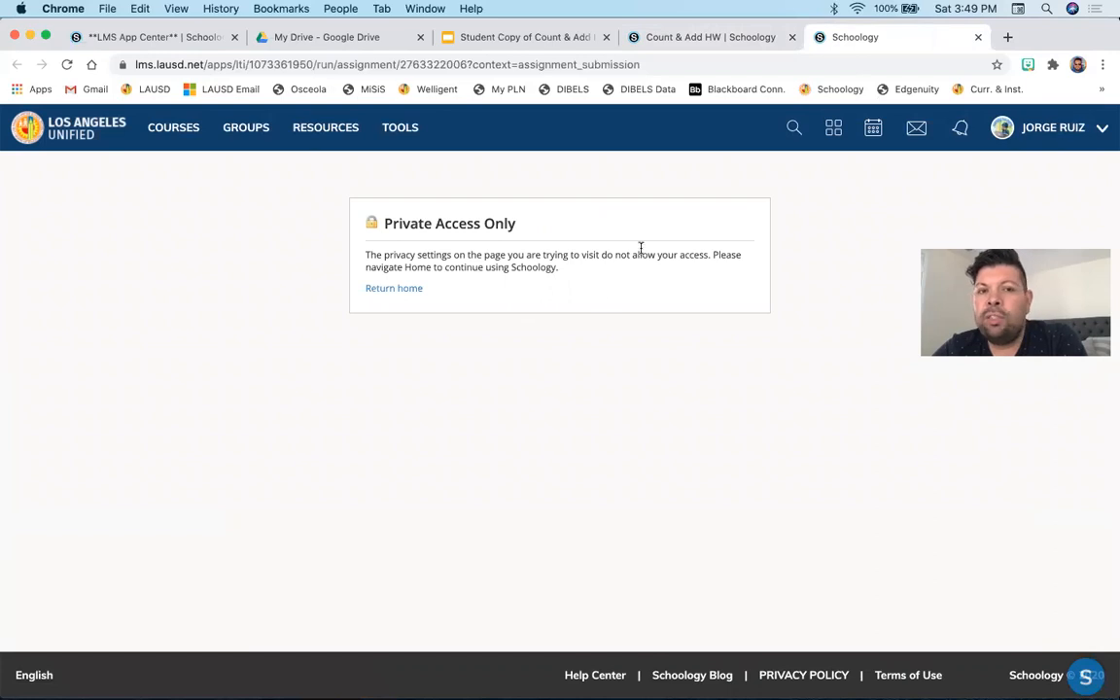
left_click(978, 37)
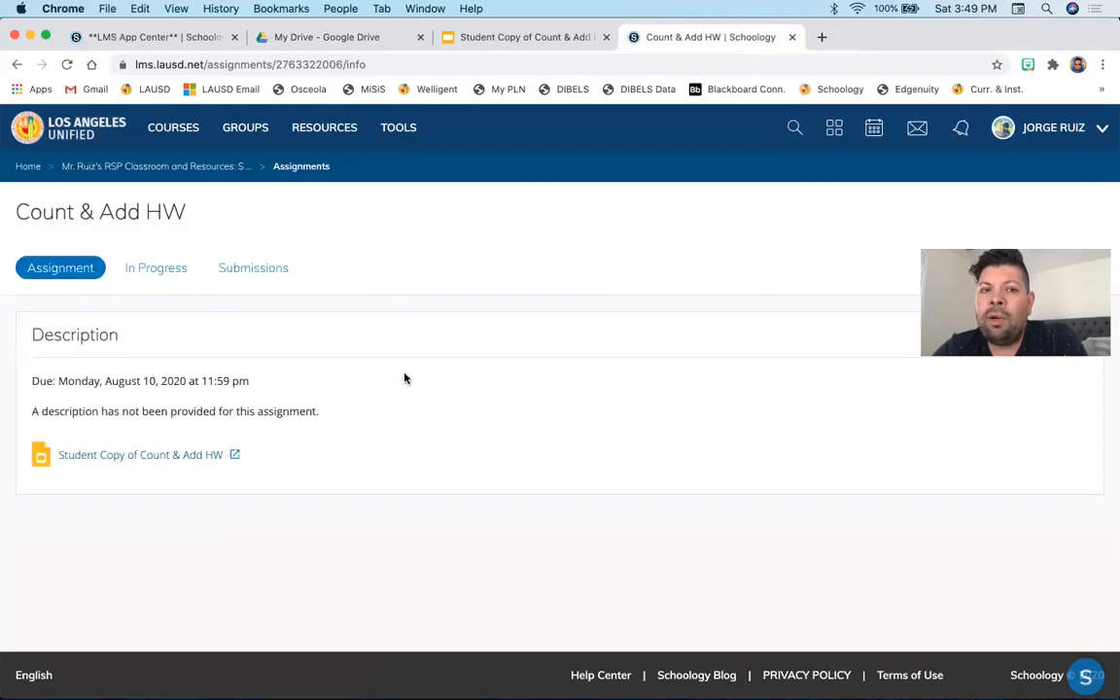
left_click(236, 456)
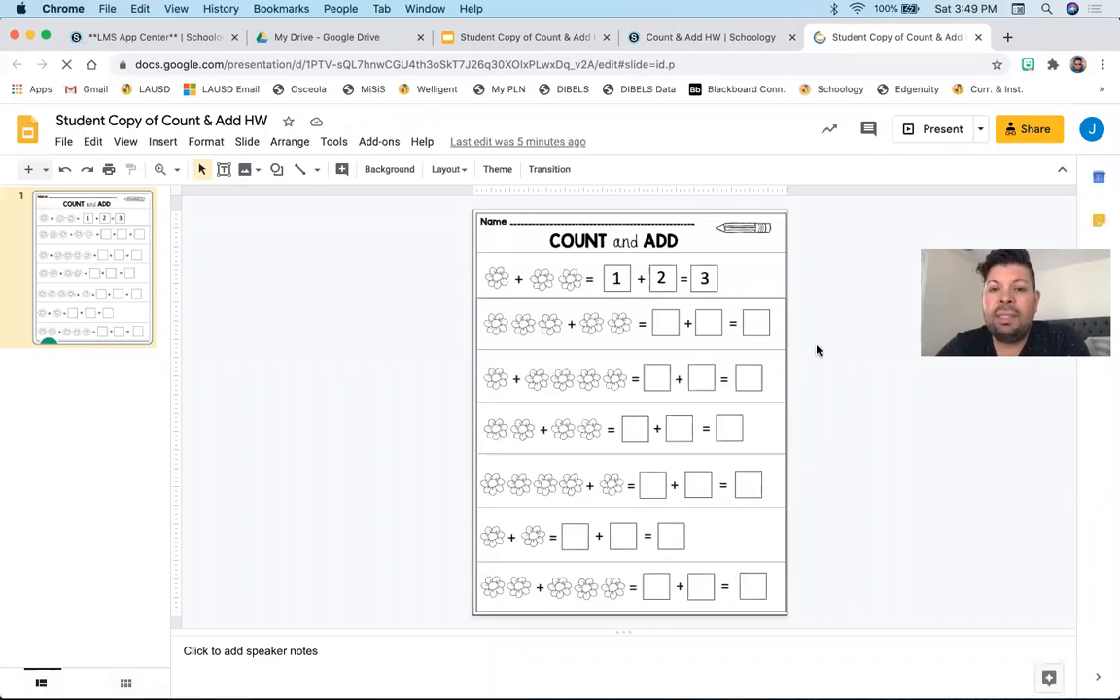
- Inspect the answer boxes in the worksheet's second row and close the slides tab
left_click(667, 325)
left_click_drag(664, 325, 705, 324)
left_click(754, 328)
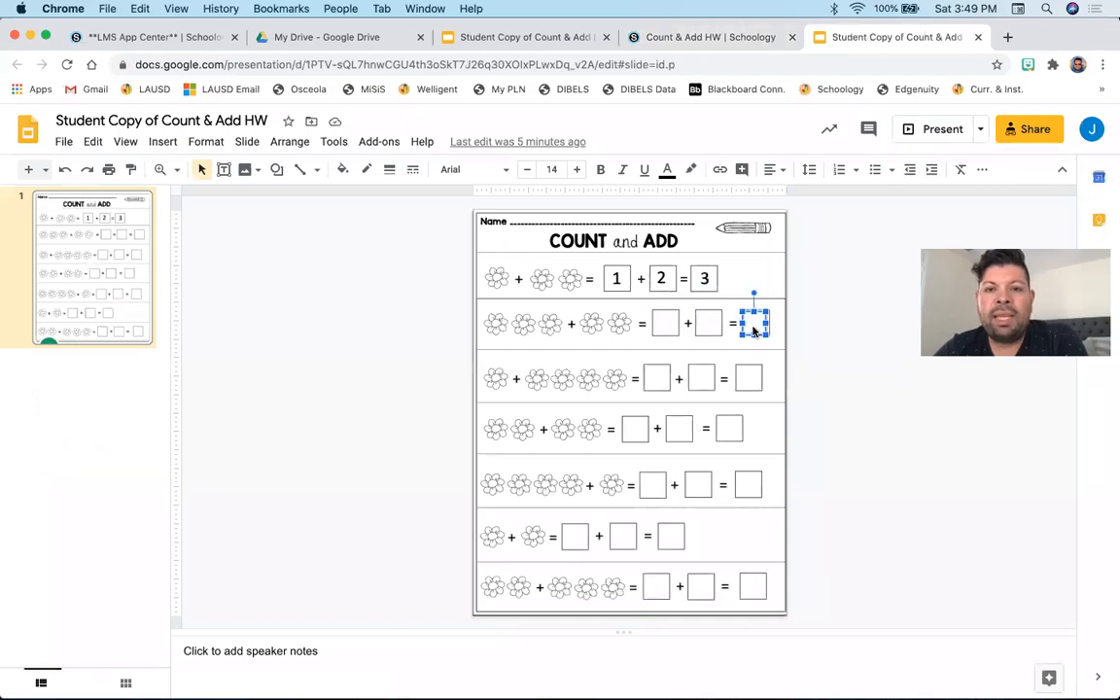
left_click(977, 37)
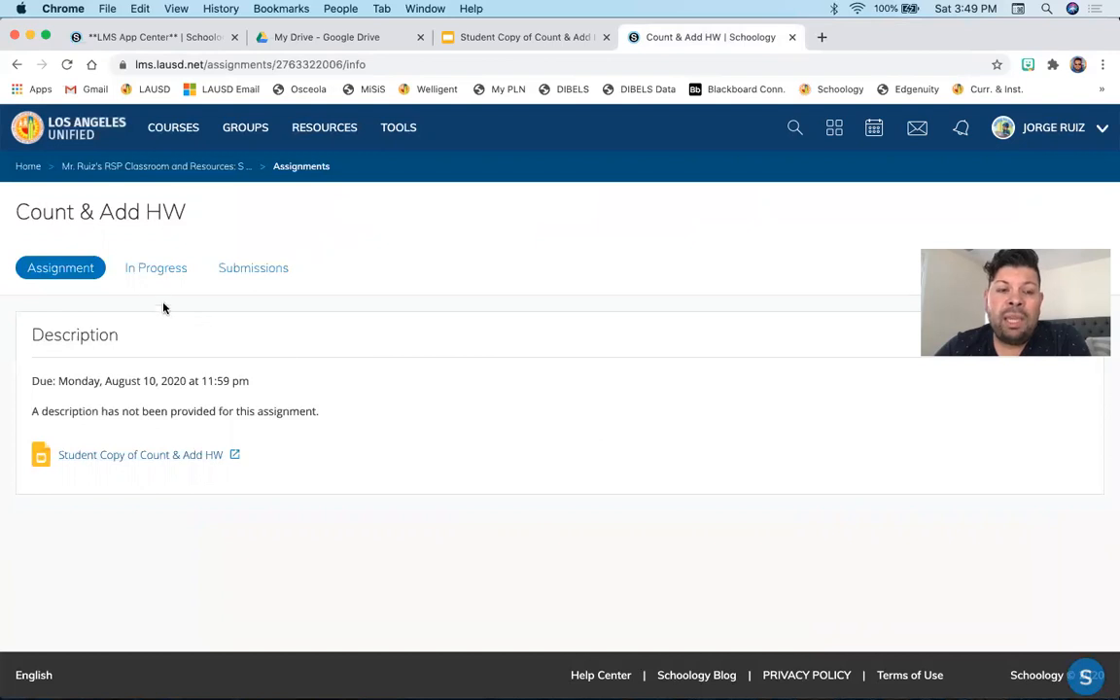
- Check the assignment's In Progress and Submissions views
left_click(163, 276)
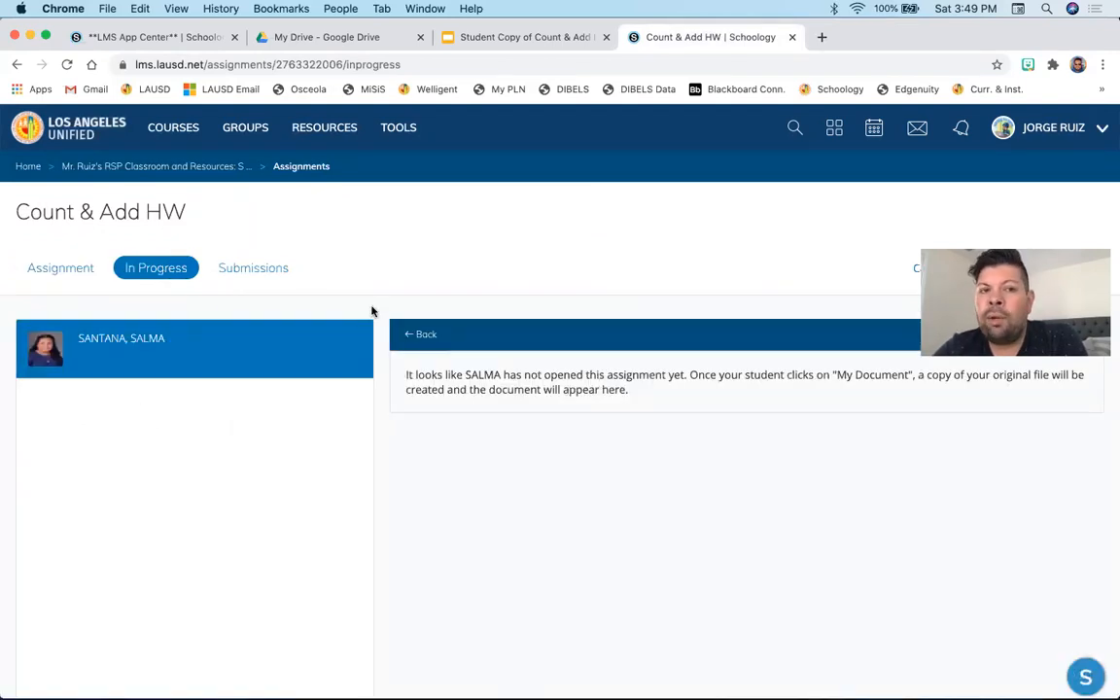
left_click(265, 273)
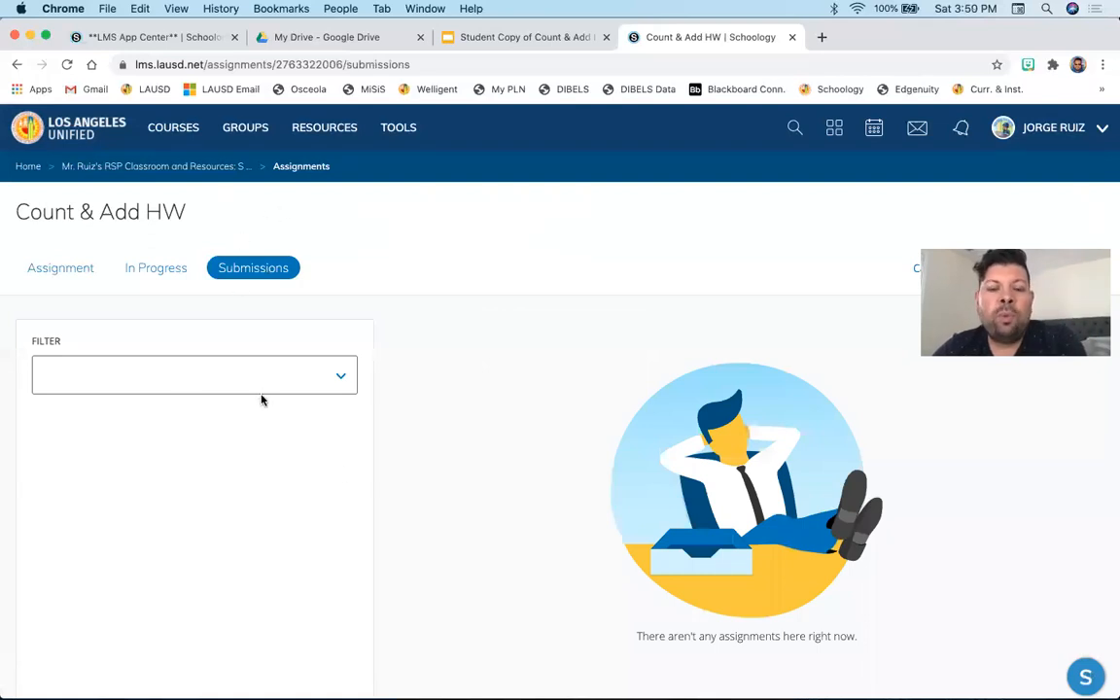
scroll(260, 399, "down", 2)
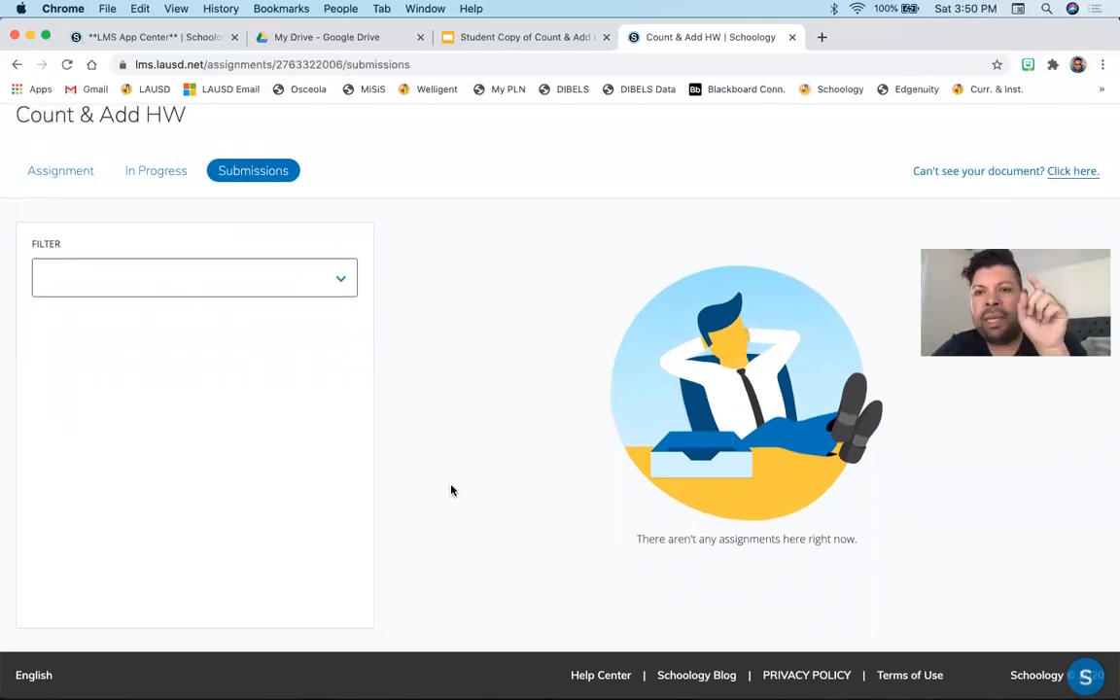
scroll(451, 490, "up", 2)
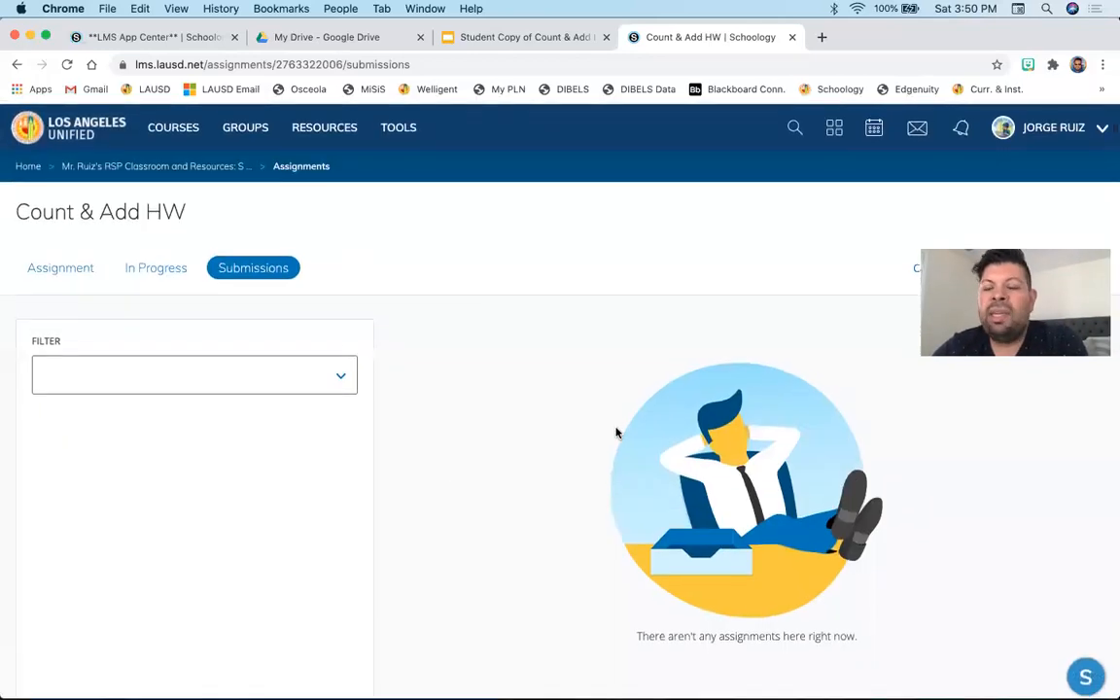
- Close the assignment and slides tabs and reopen the Mr. Ruiz's RSP Classroom course
left_click(793, 37)
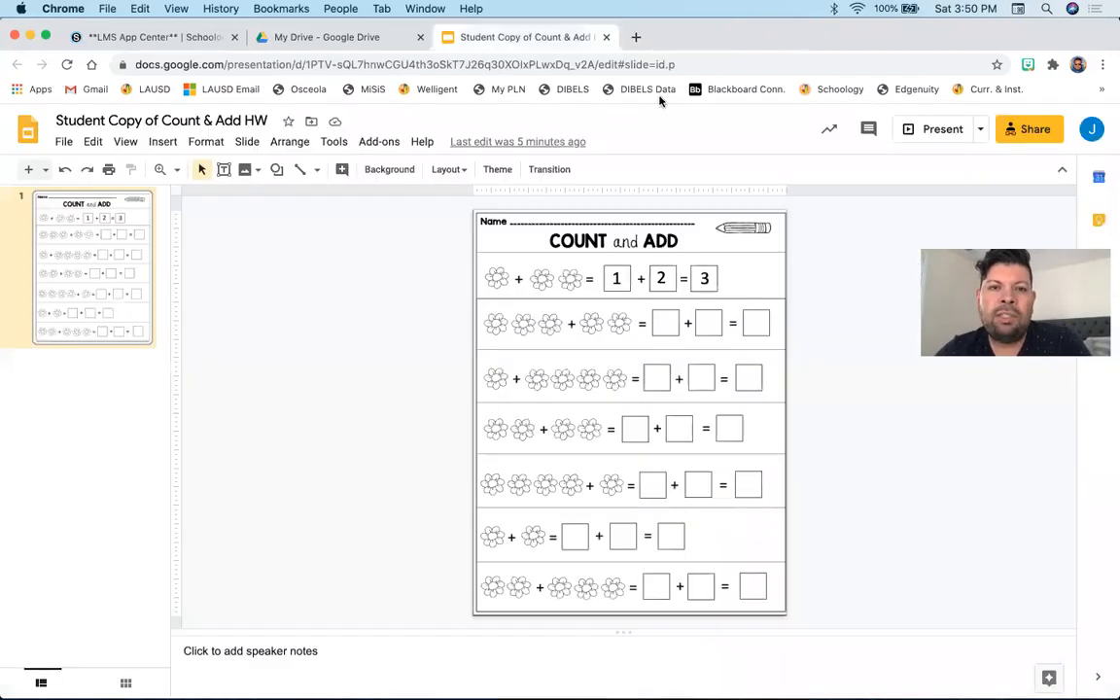
left_click(603, 37)
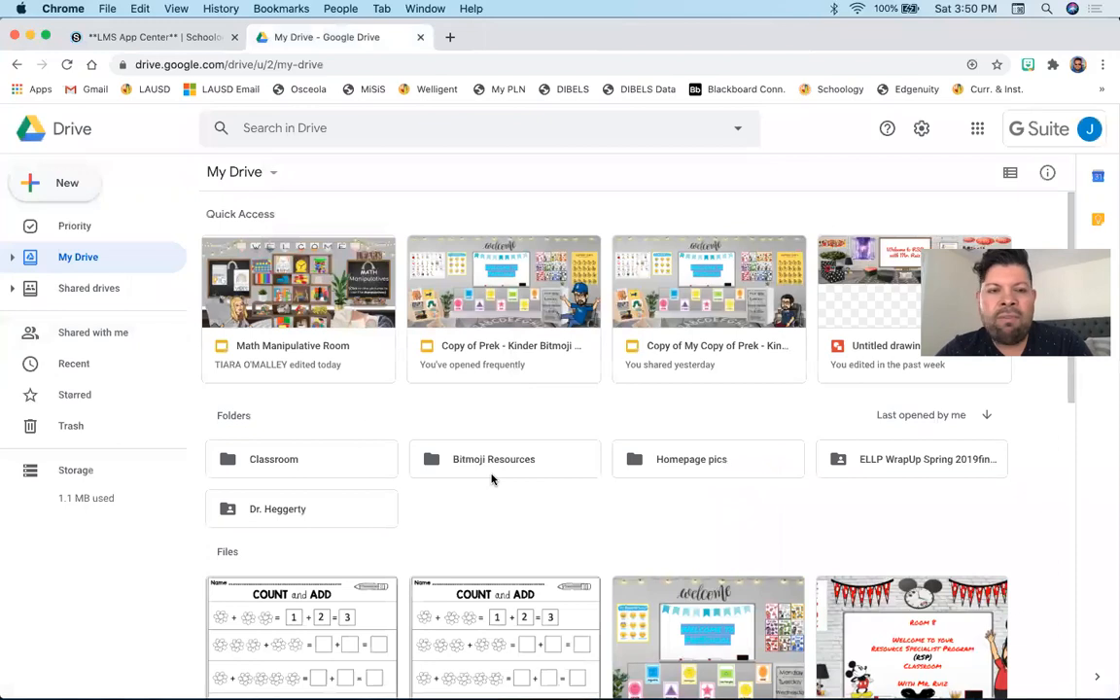
left_click(175, 37)
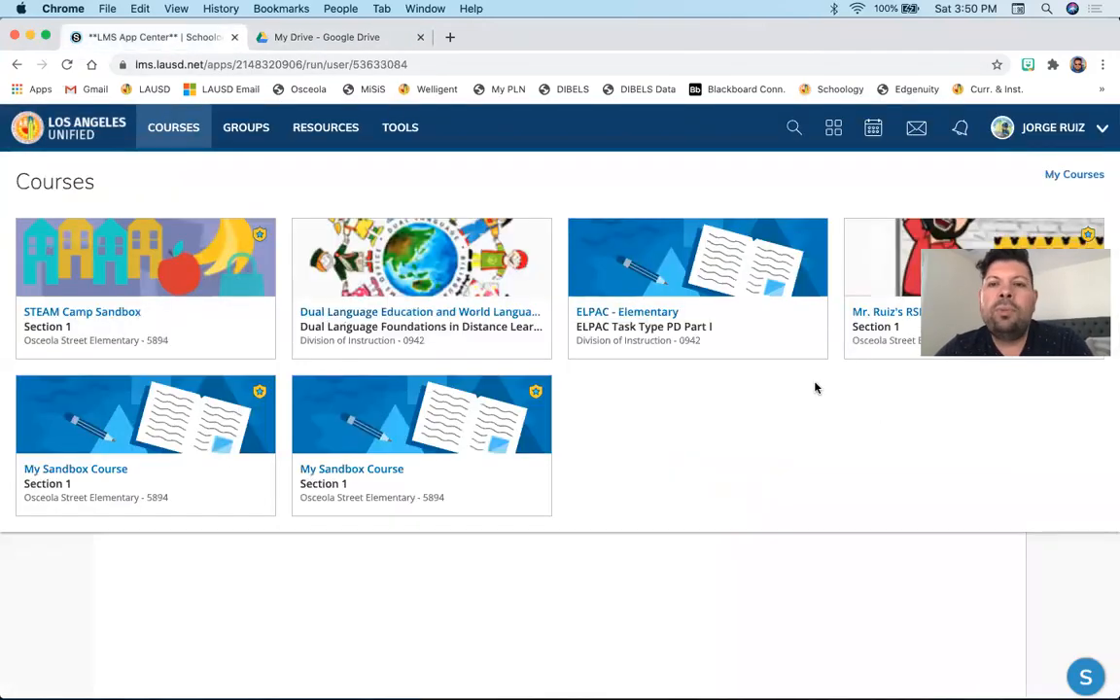
left_click(878, 281)
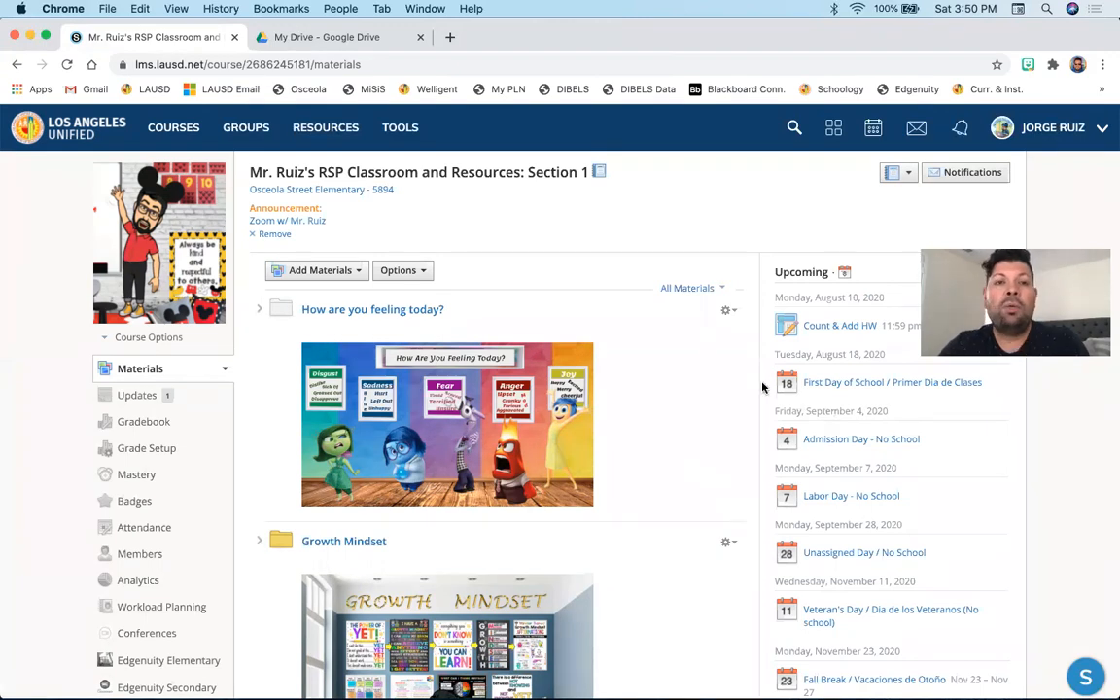
- Switch to Google Drive and open the menu for creating a new item
left_click(356, 41)
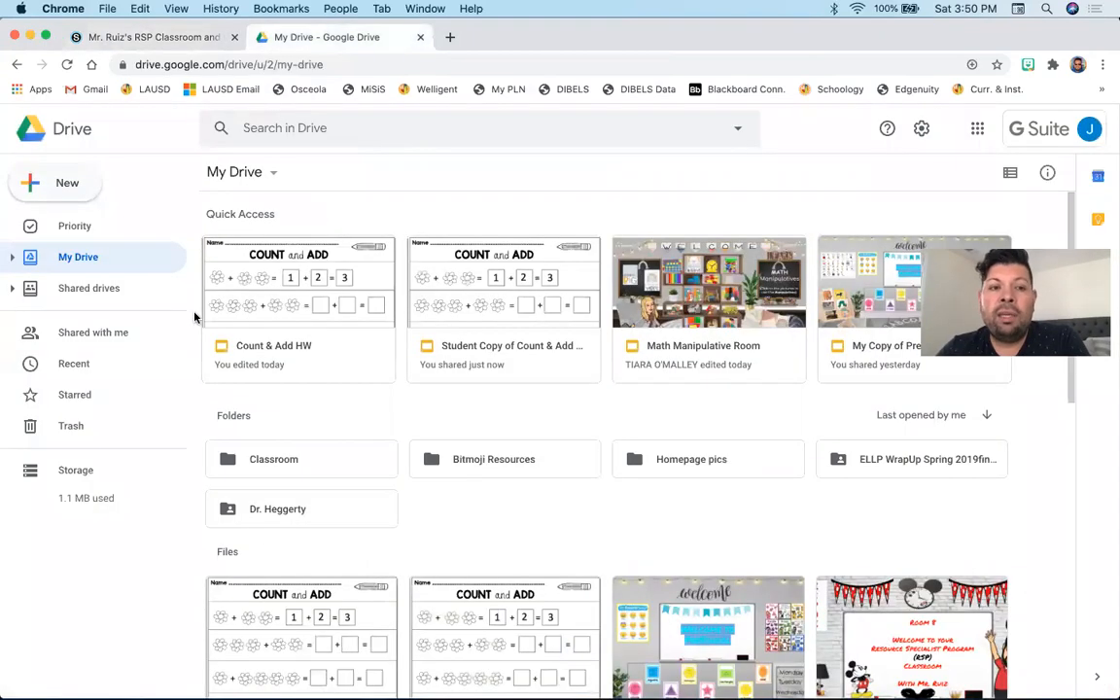
left_click(70, 184)
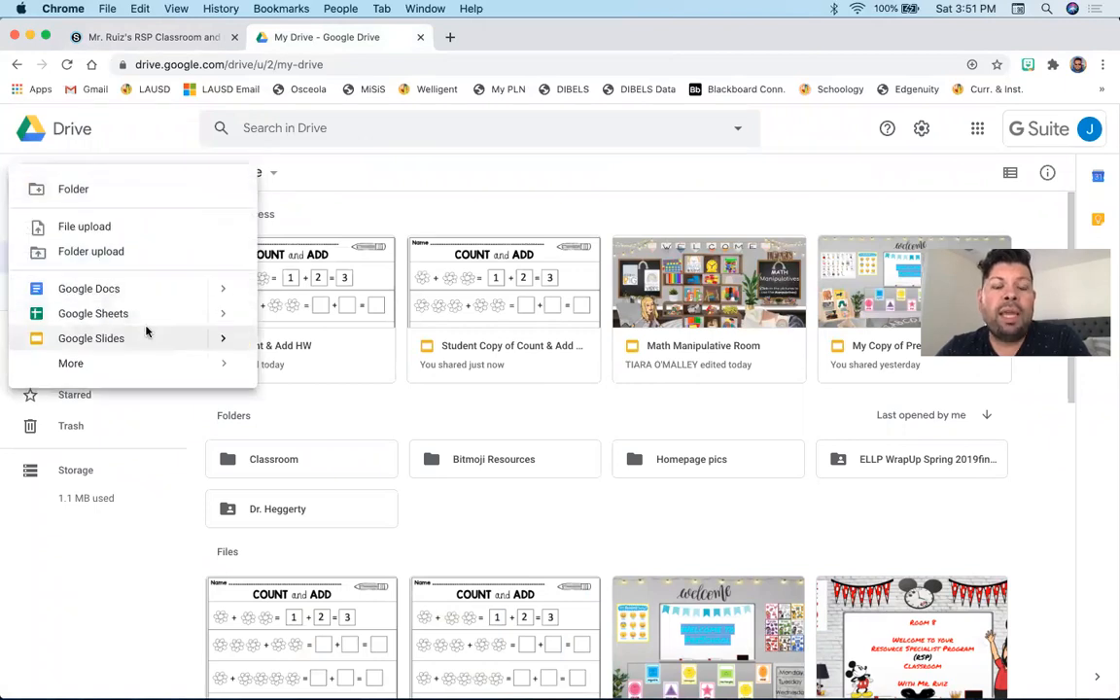
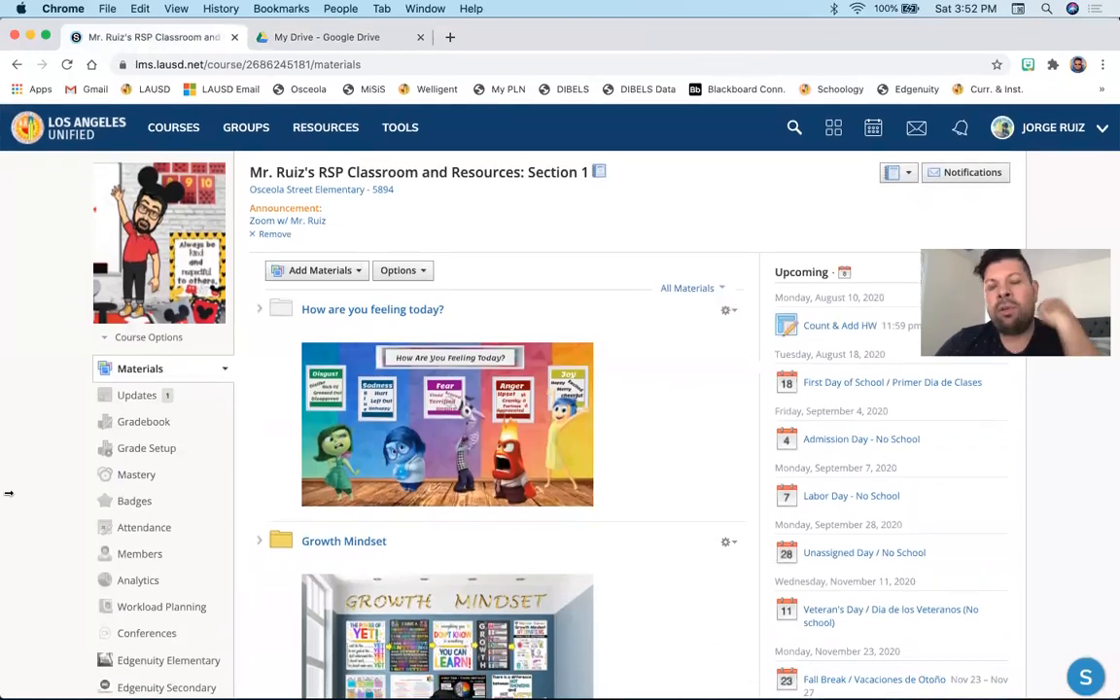
- Browse the course materials, expanding the Language Arts Resources folder inside 2nd Grade Resources
scroll(152, 523, "down", 10)
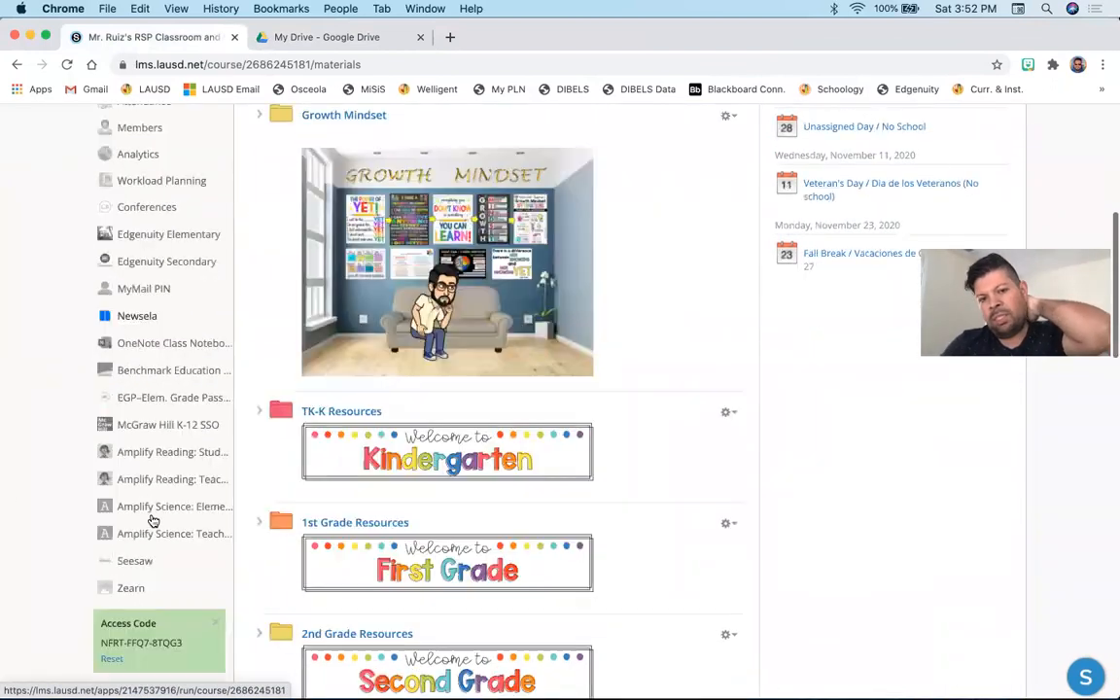
scroll(153, 523, "down", 4)
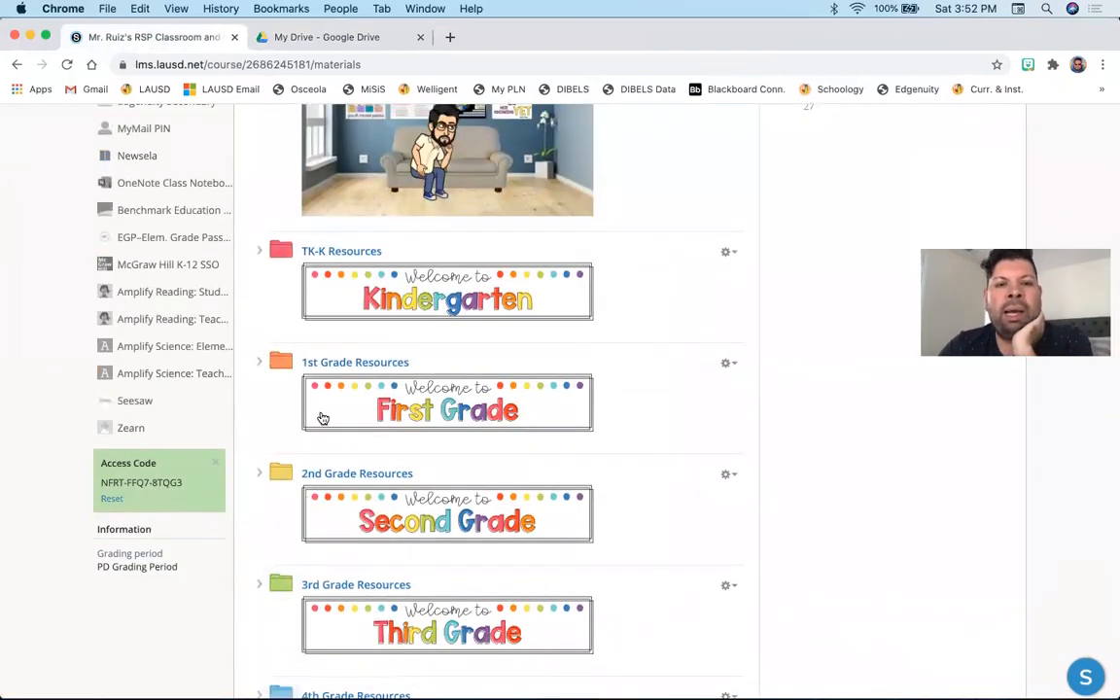
scroll(292, 340, "down", 4)
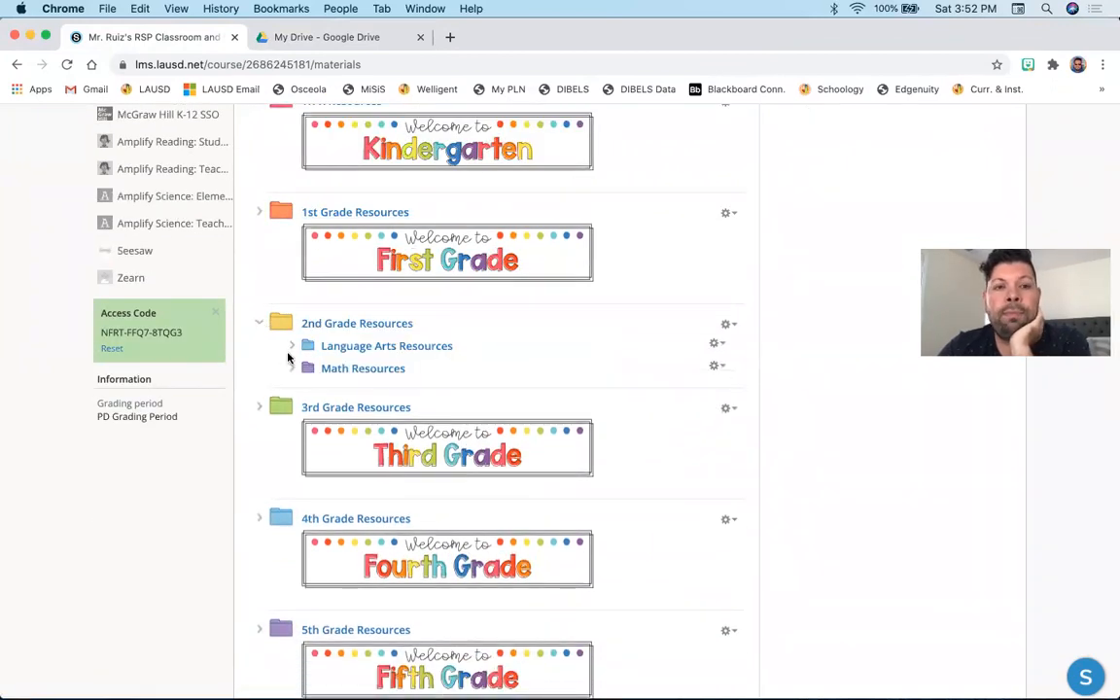
left_click(292, 347)
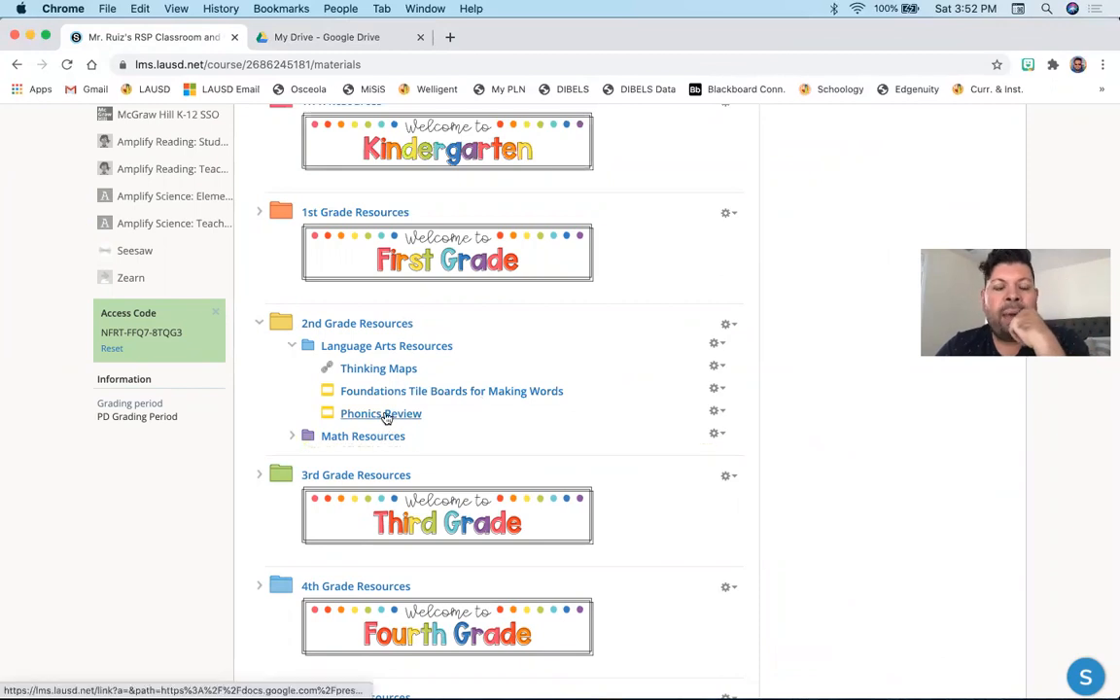
scroll(386, 416, "down", 5)
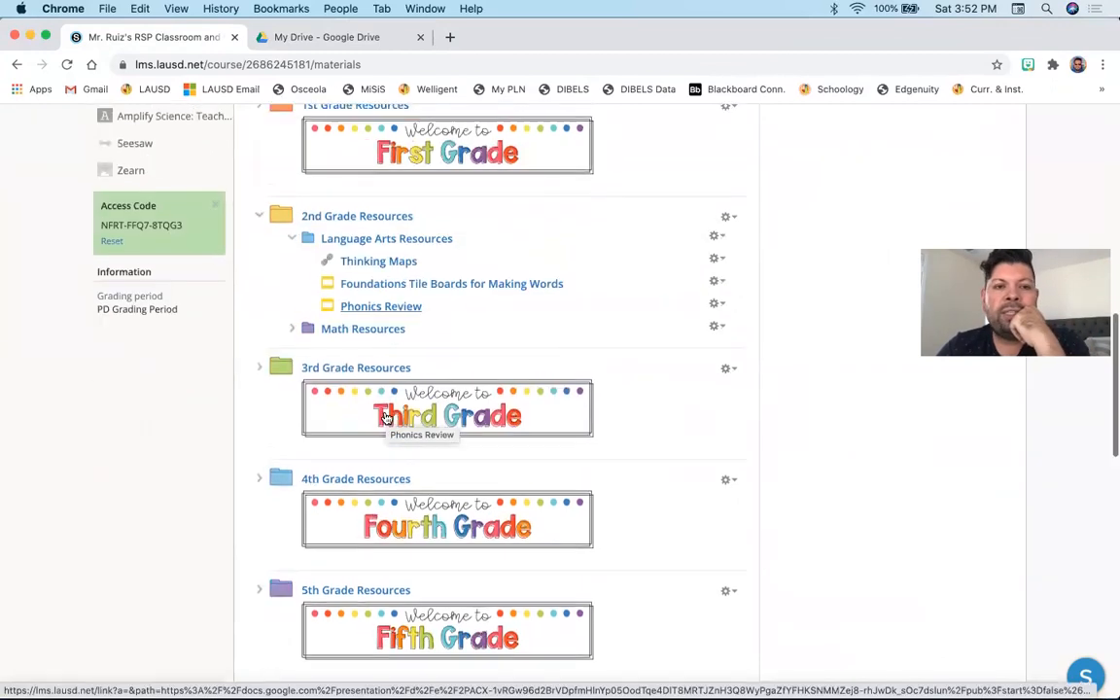
scroll(386, 416, "down", 4)
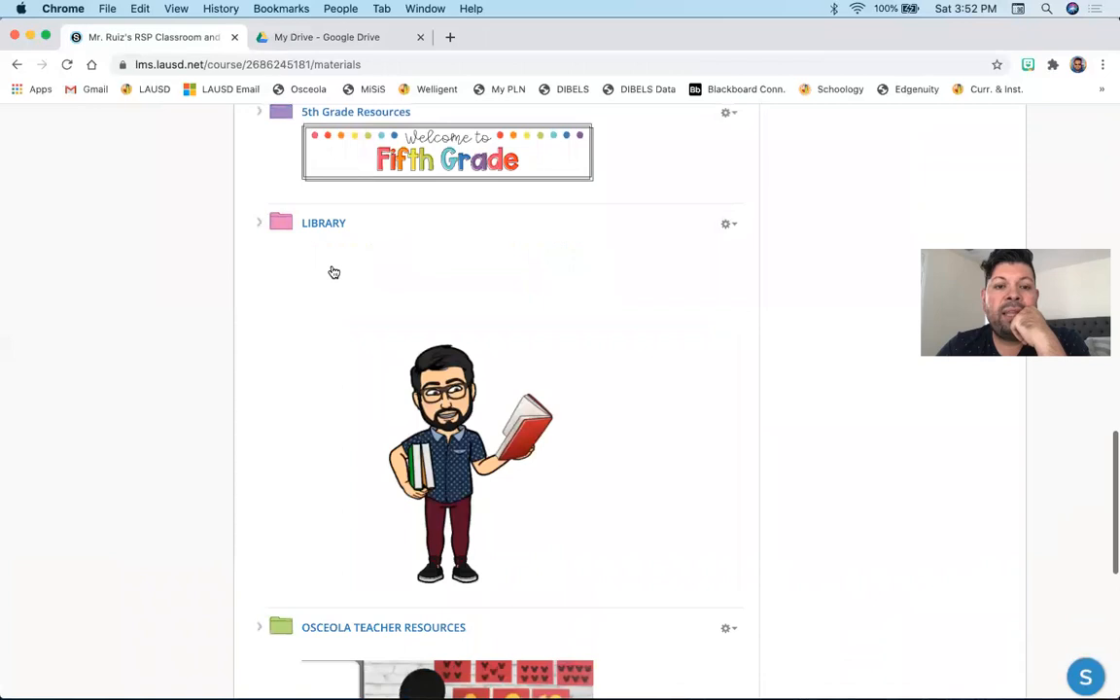
scroll(664, 495, "down", 6)
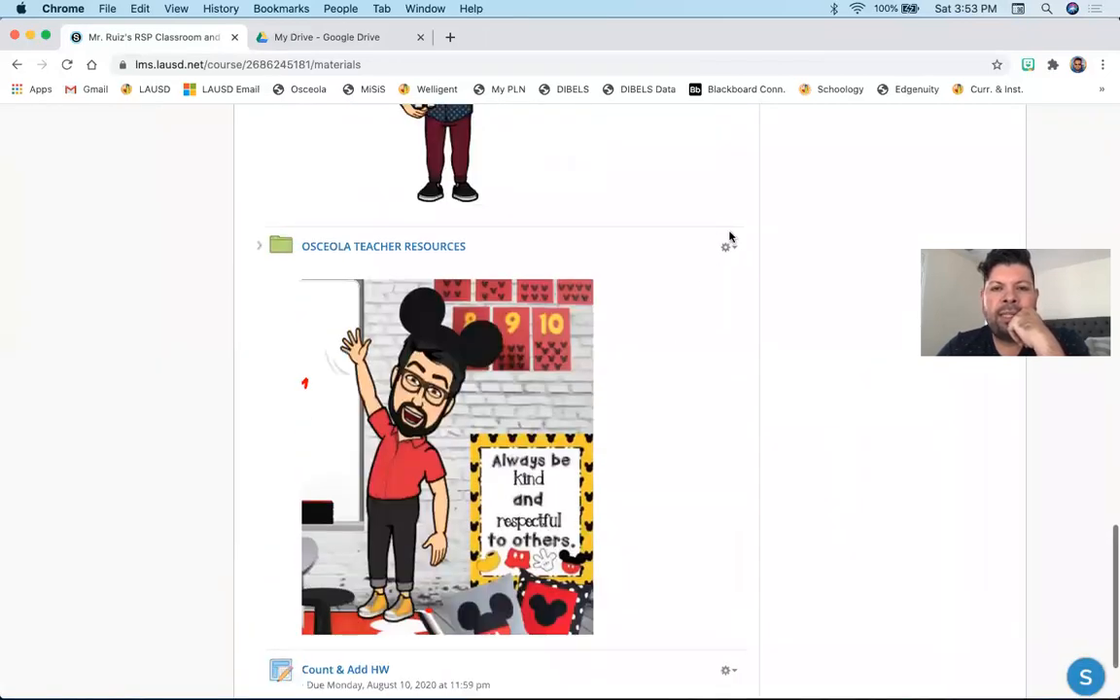
- Open the Osceola Teacher Resources folder's options menu to review its actions
left_click(728, 246)
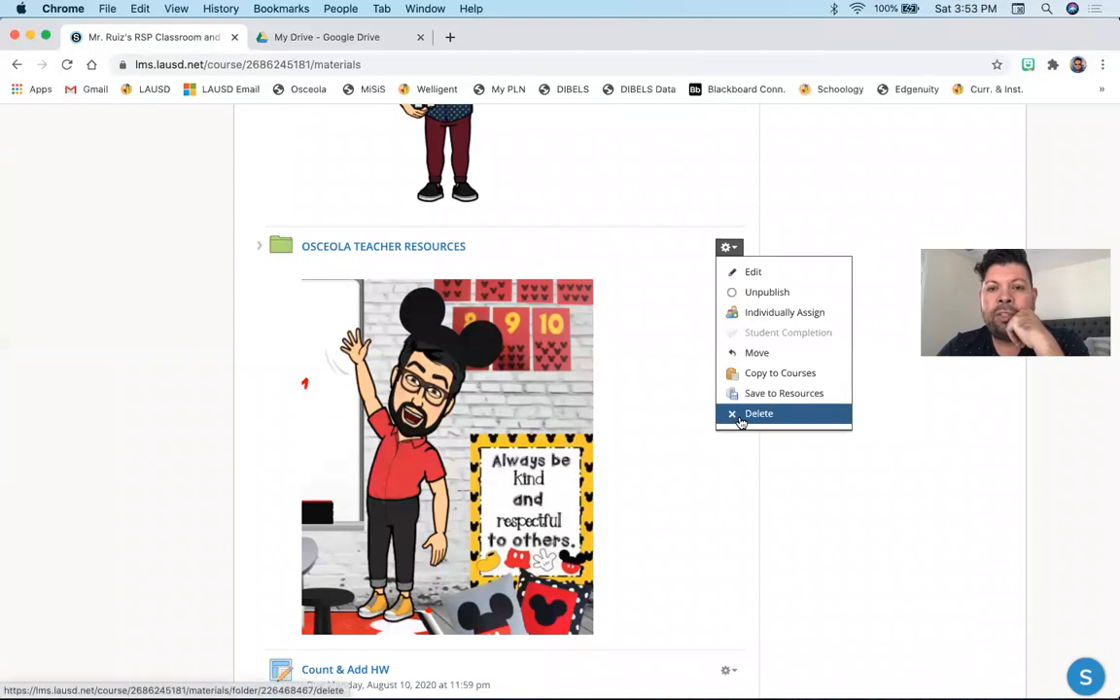
left_click(741, 417)
left_click(540, 343)
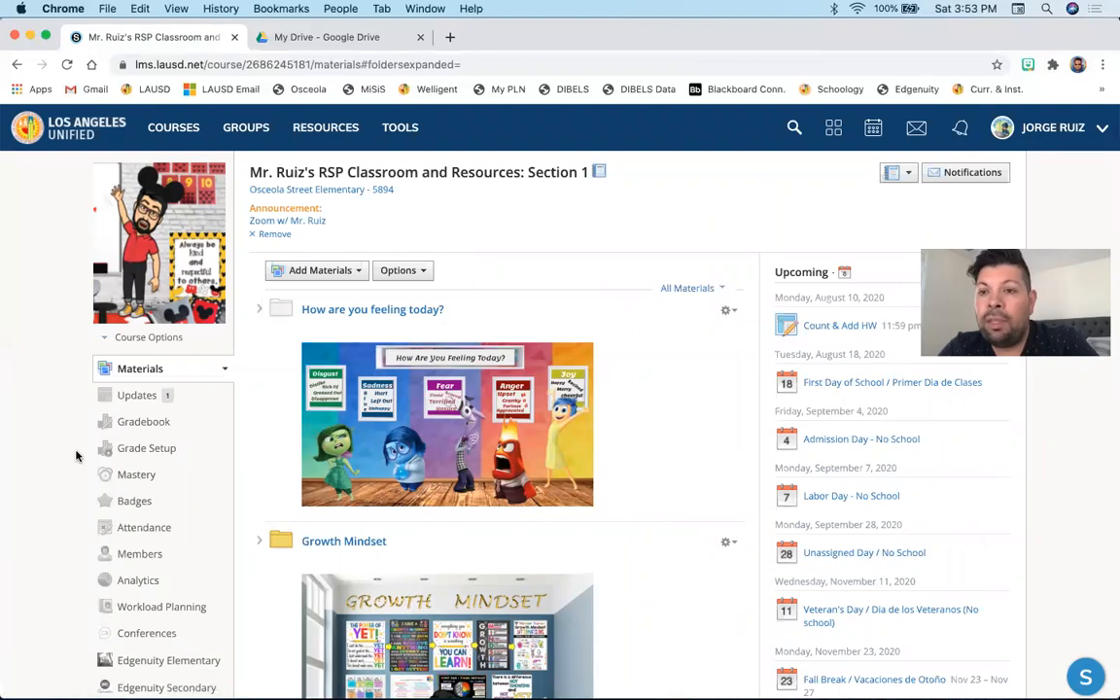
- View the course's Members page and go back to the course materials
left_click(151, 554)
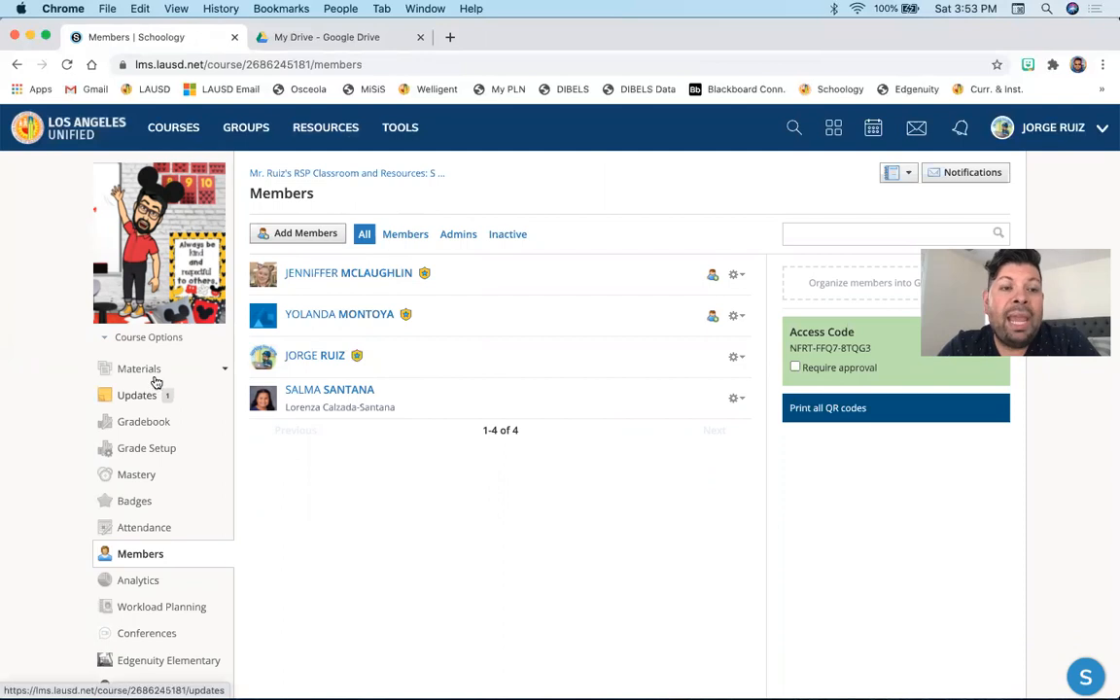
left_click(14, 65)
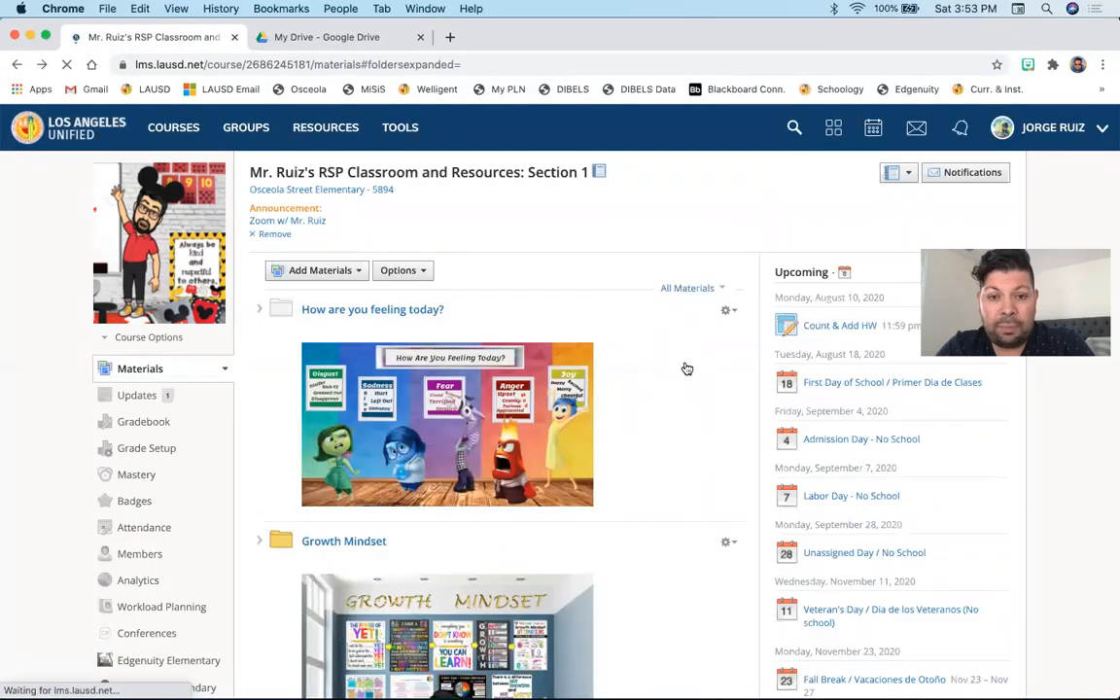
- Open the Growth Mindset folder and its Growth Mindset Videos & Activities slide room
scroll(686, 368, "down", 3)
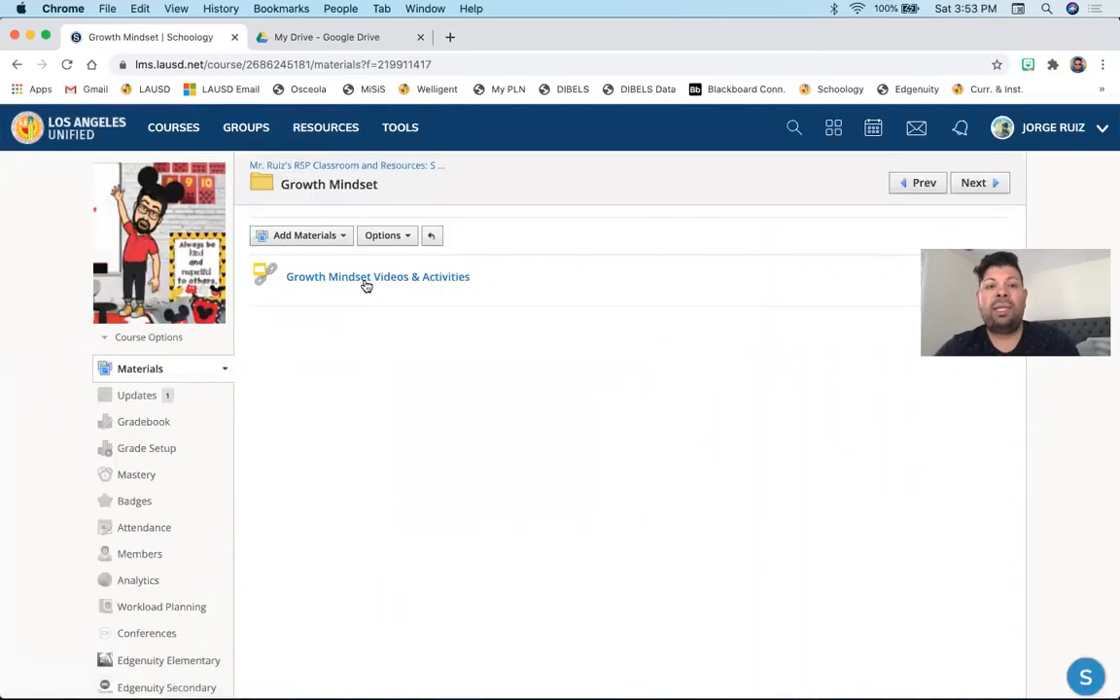
left_click(369, 277)
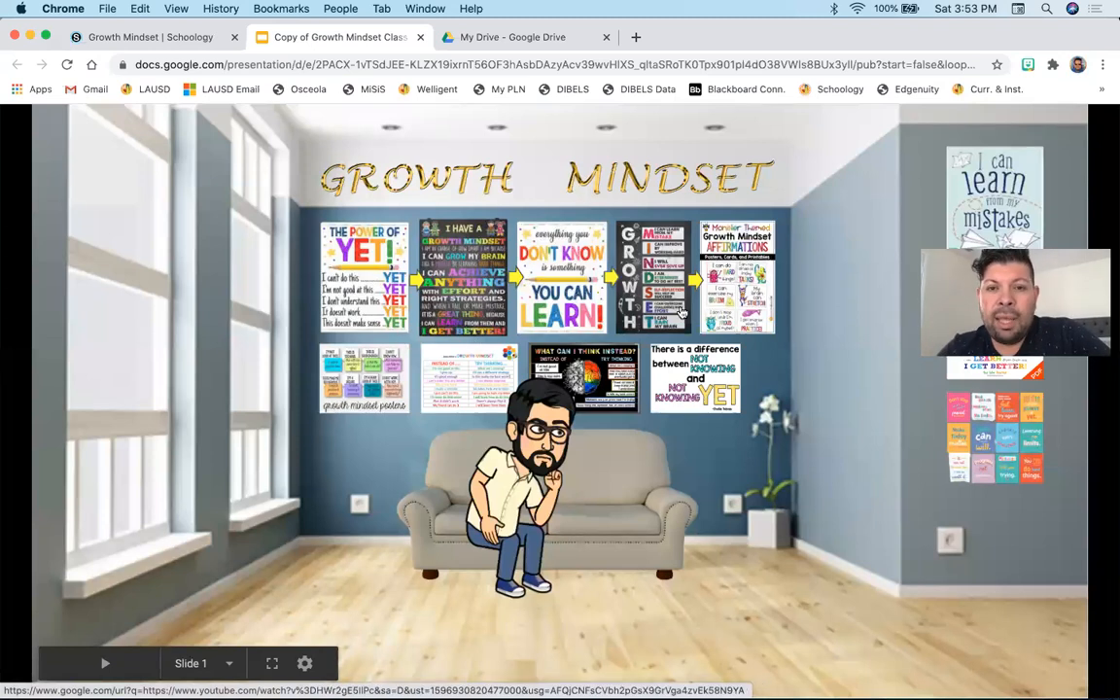
- Open the linked videos from the posters in the slide room and pause the Growth Mindset video
left_click(731, 282)
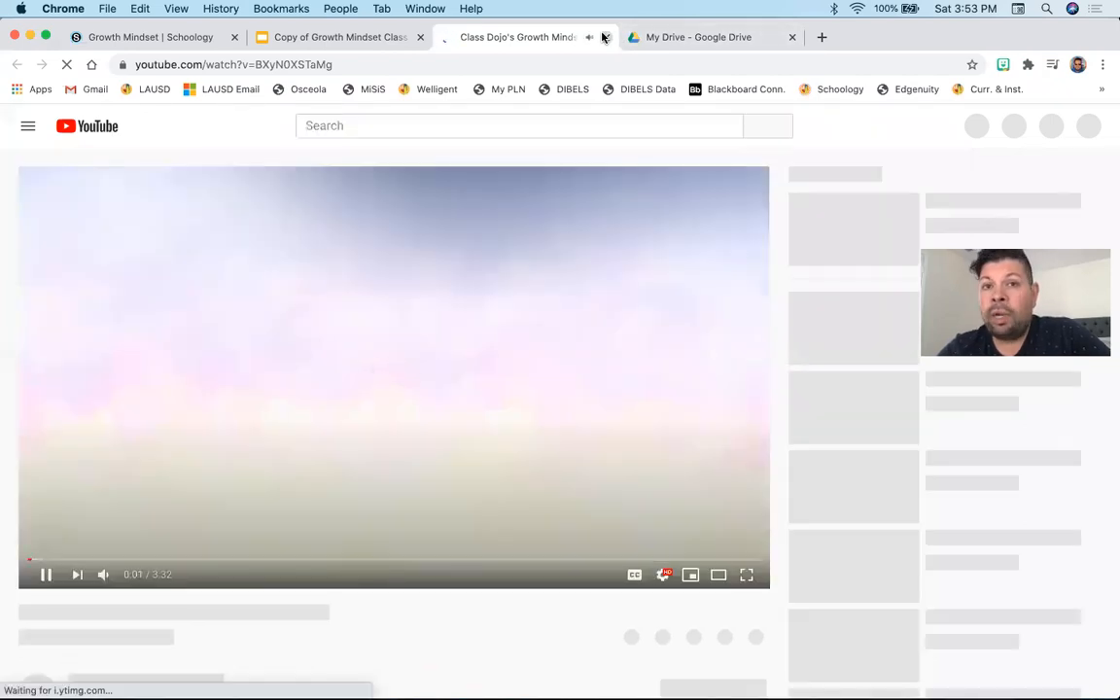
left_click(606, 37)
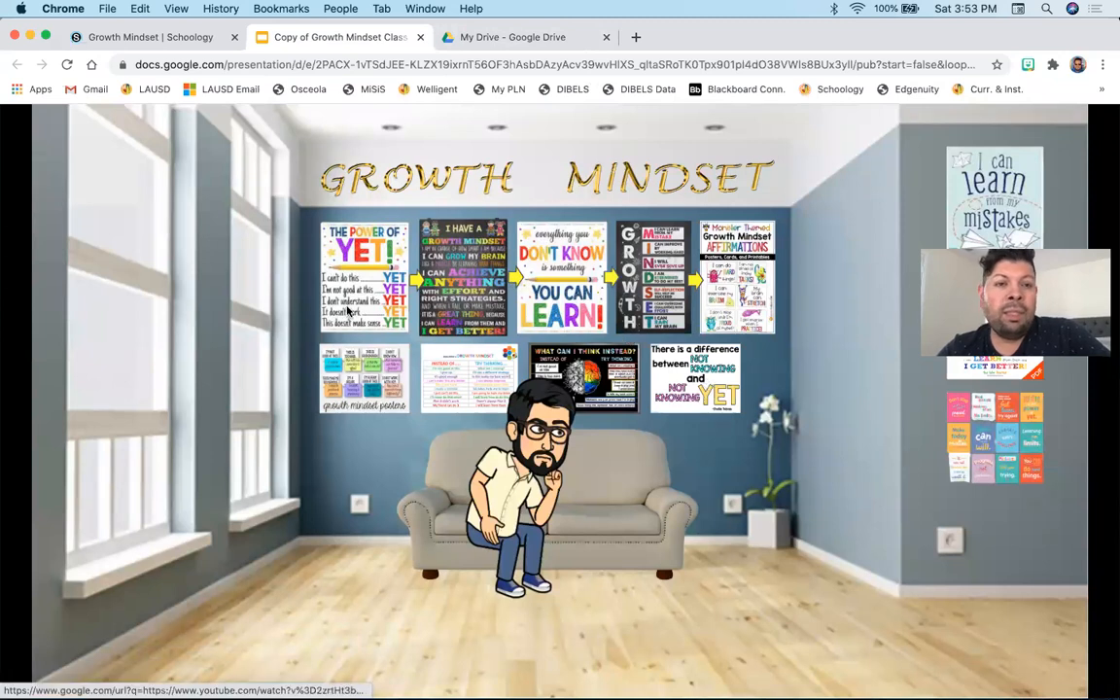
left_click(316, 284)
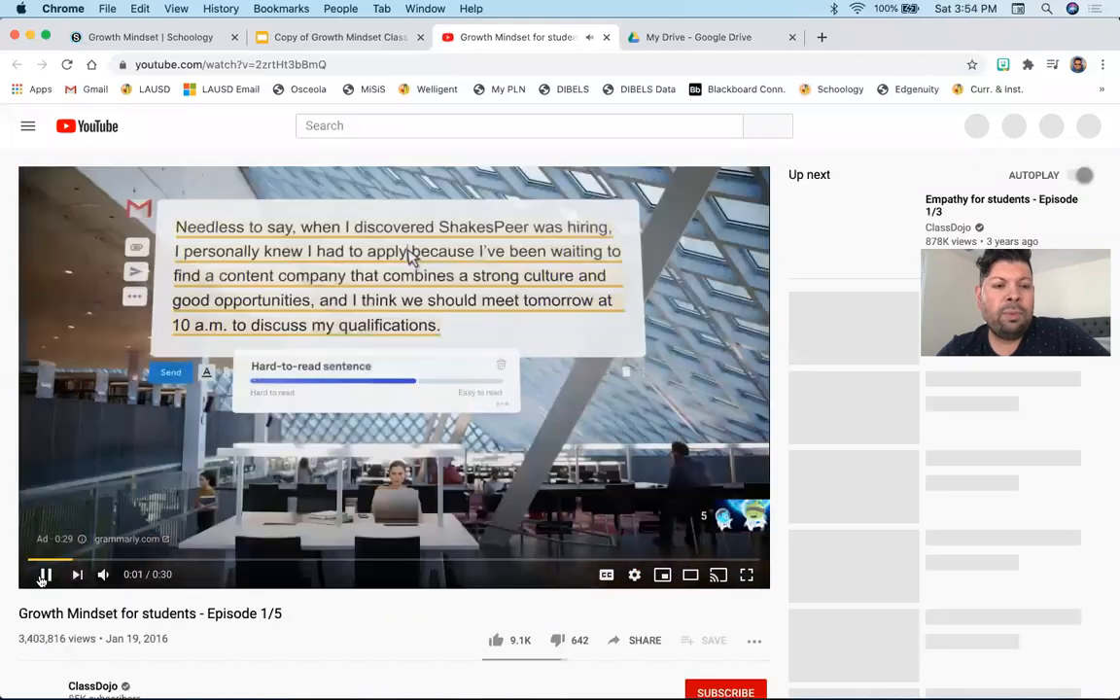
left_click(42, 576)
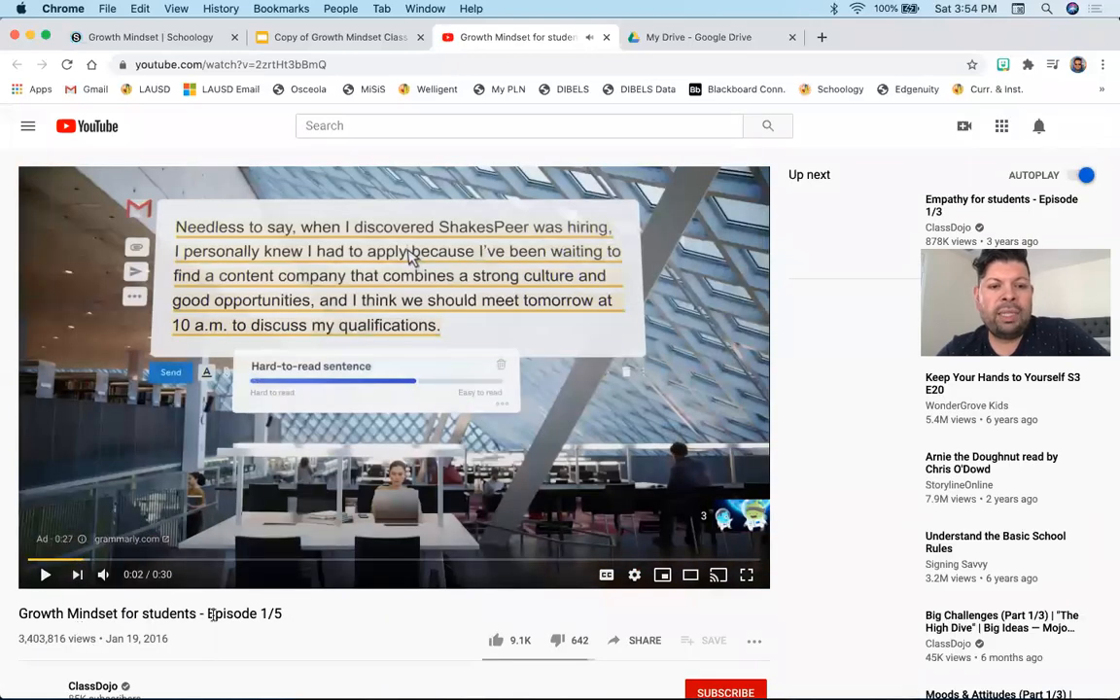
- Close the video and slides tabs and return from the Growth Mindset folder to the course materials
left_click_drag(929, 37, 926, 135)
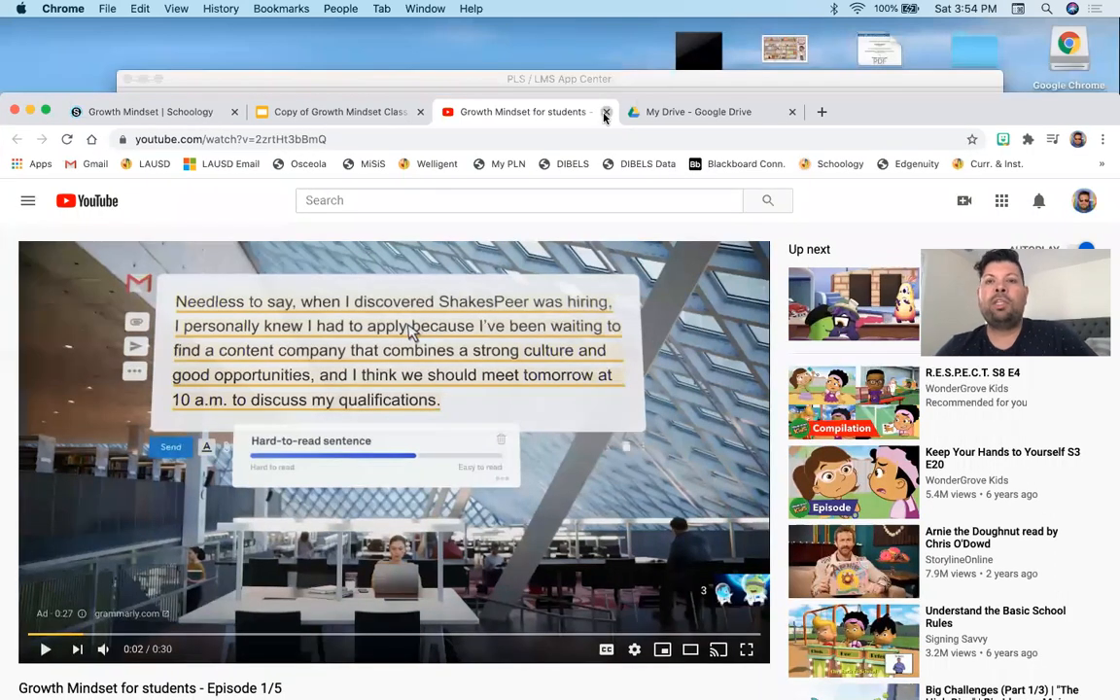
left_click(604, 112)
left_click_drag(792, 105, 790, 79)
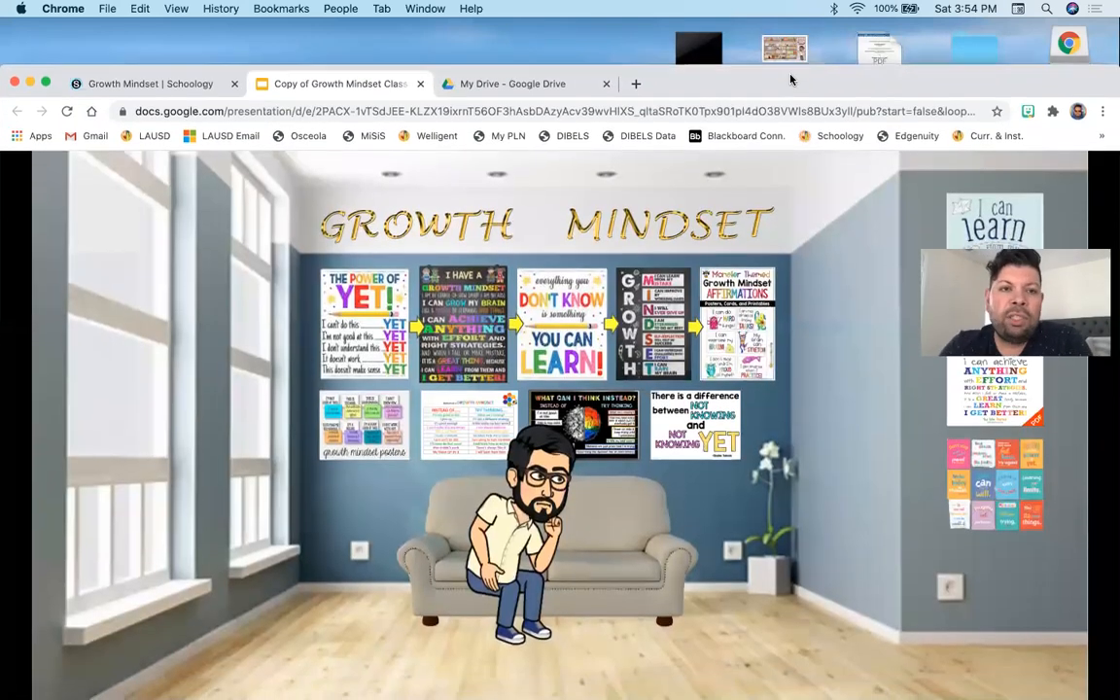
left_click(421, 85)
left_click_drag(712, 85, 712, 43)
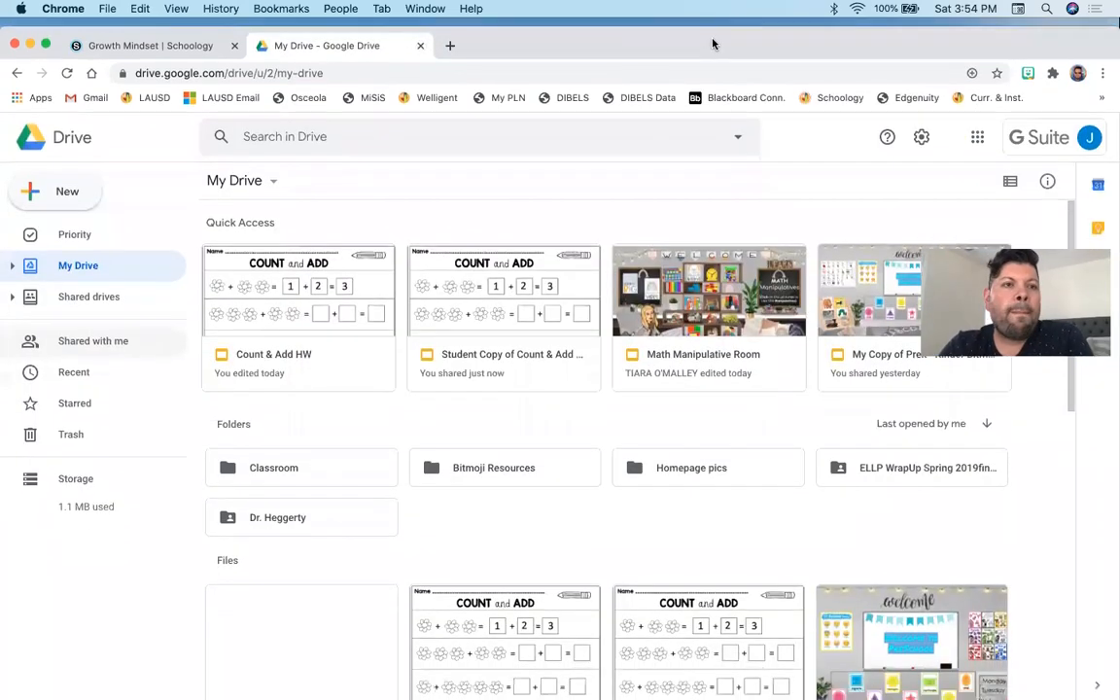
left_click(148, 43)
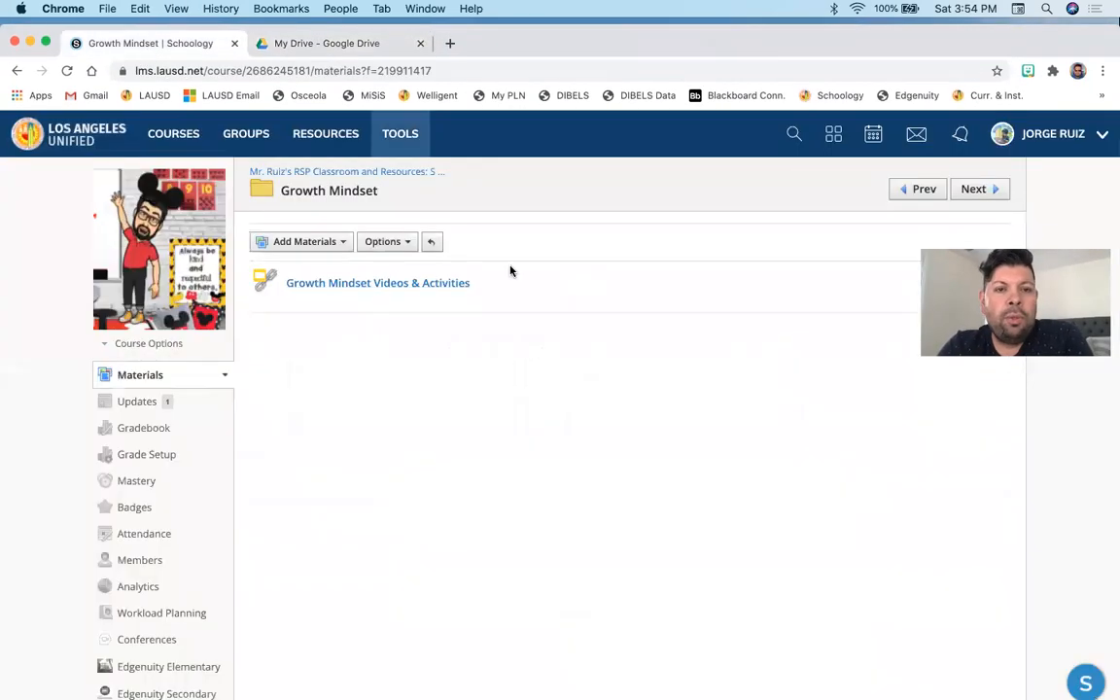
left_click(15, 71)
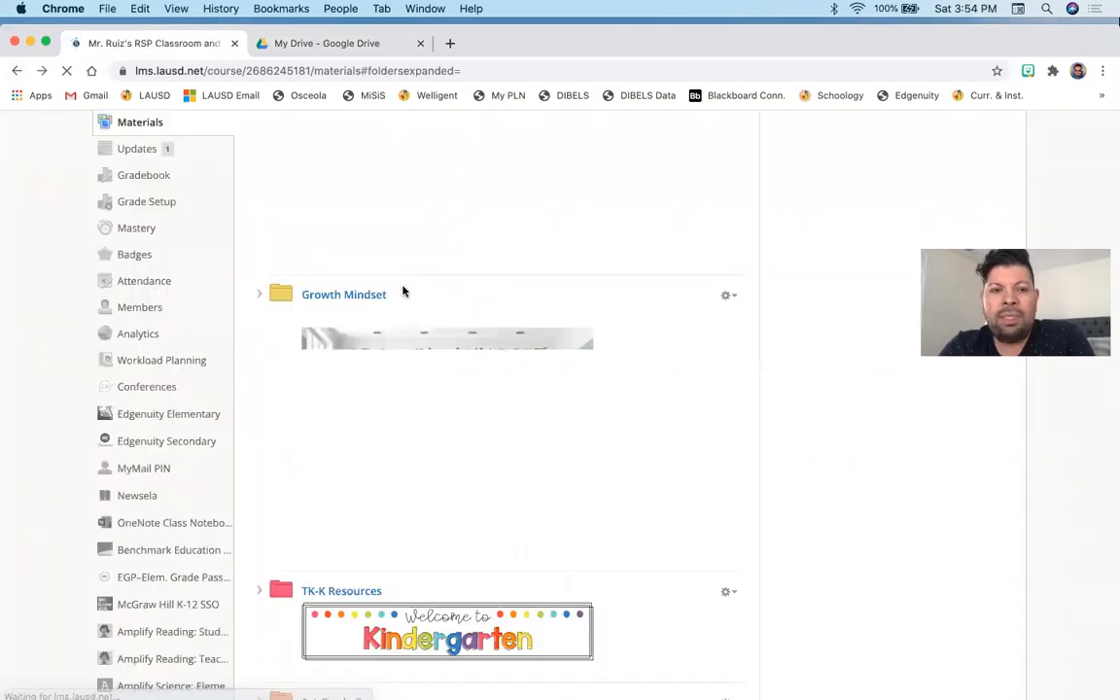
- Open Save to Resources for the Growth Mindset folder, browse its collection and folder choices, and close the dialog
left_click(731, 296)
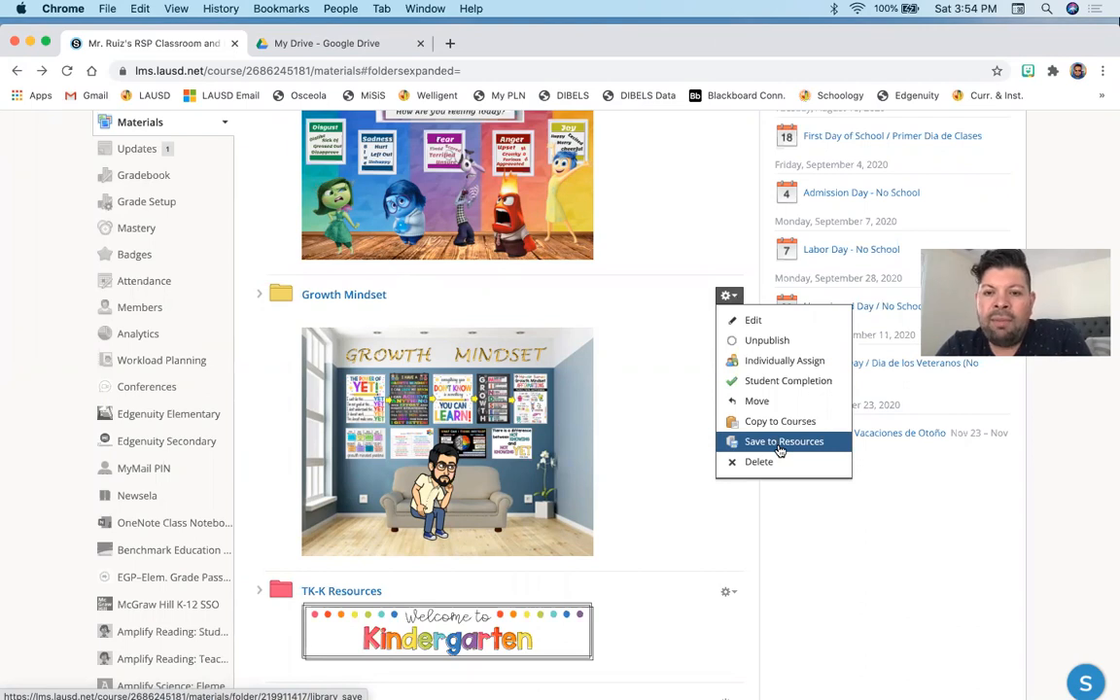
left_click(779, 442)
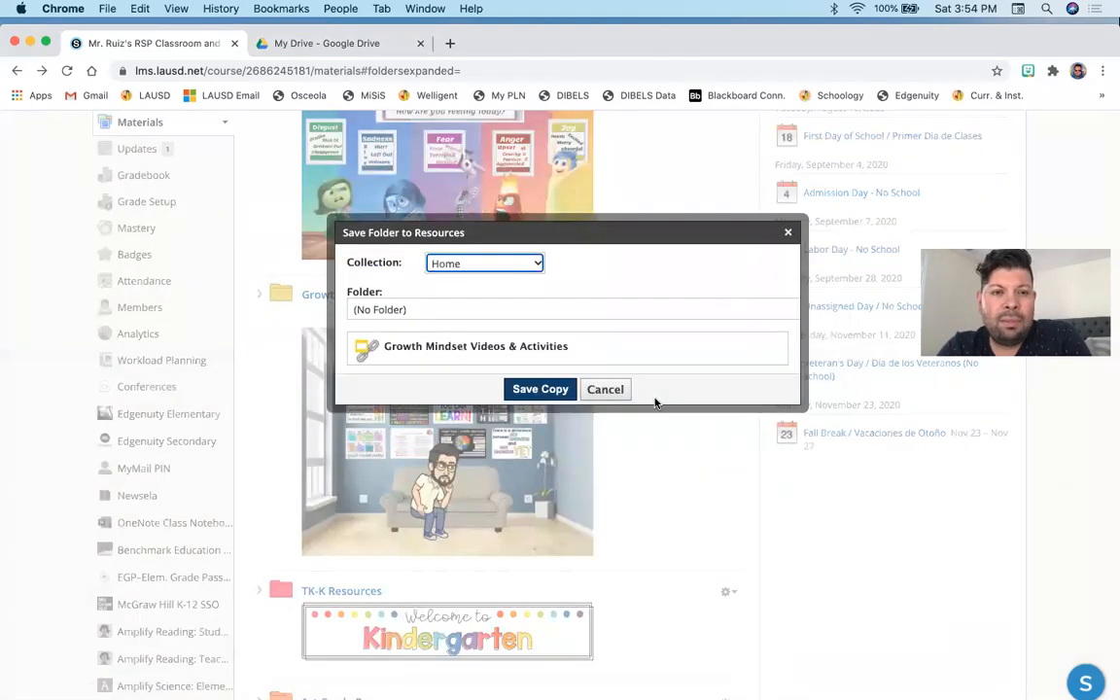
left_click(461, 309)
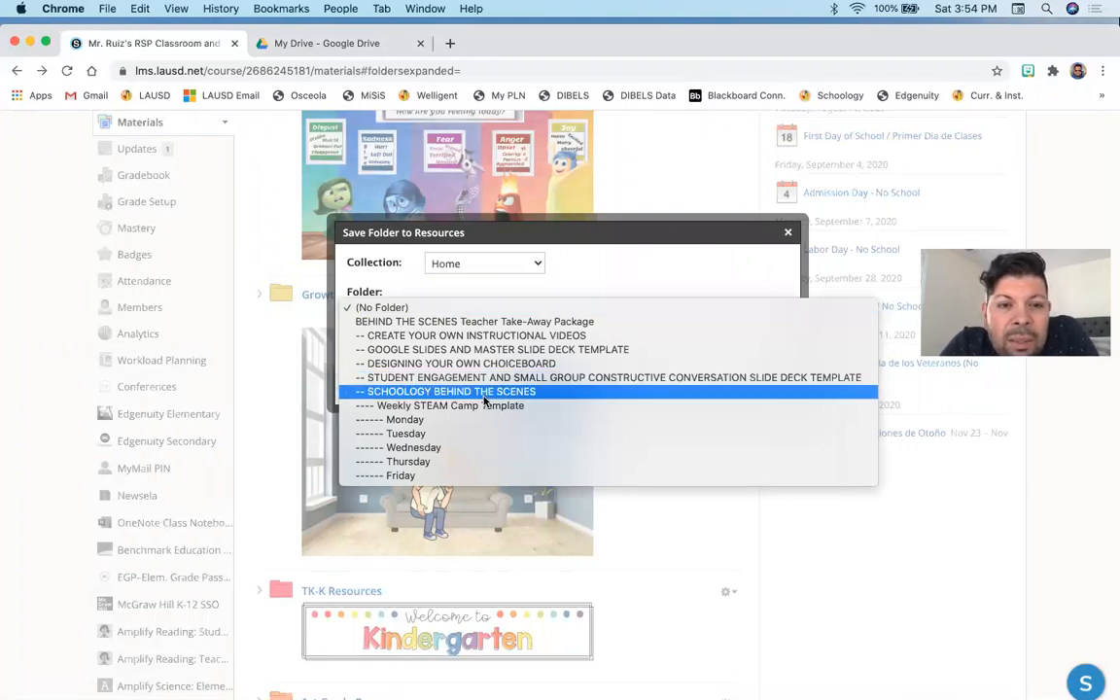
left_click(438, 309)
left_click(484, 263)
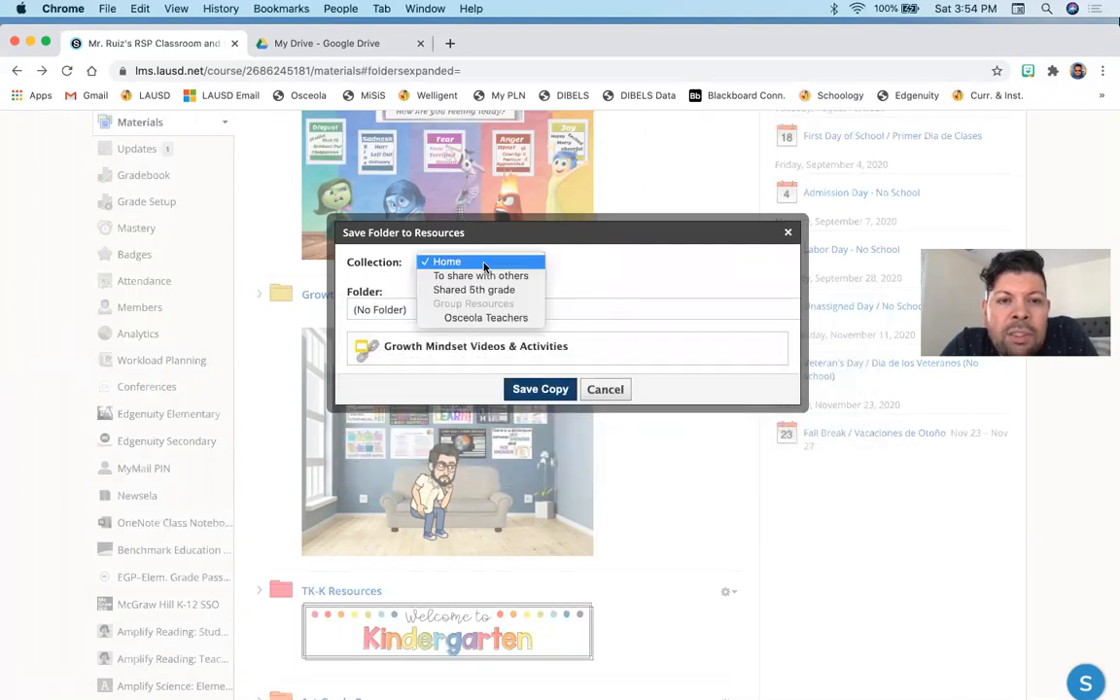
left_click(788, 234)
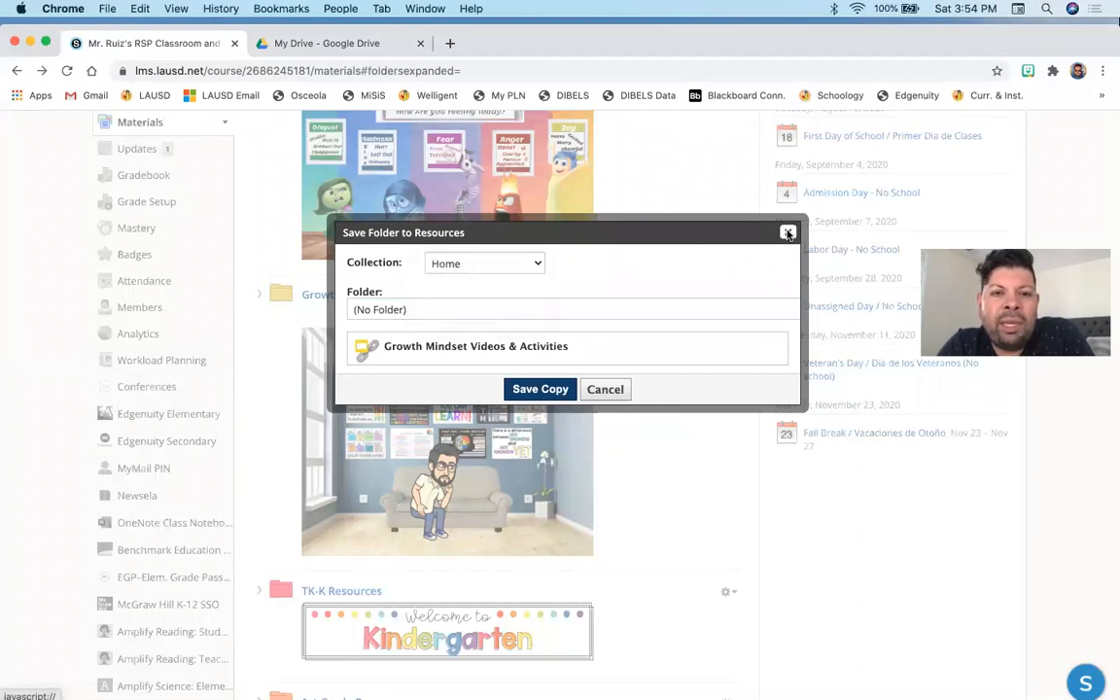
left_click(784, 234)
- Go to personal Resources and open the Add Collection dialog, then cancel it
scroll(674, 232, "up", 5)
left_click(320, 132)
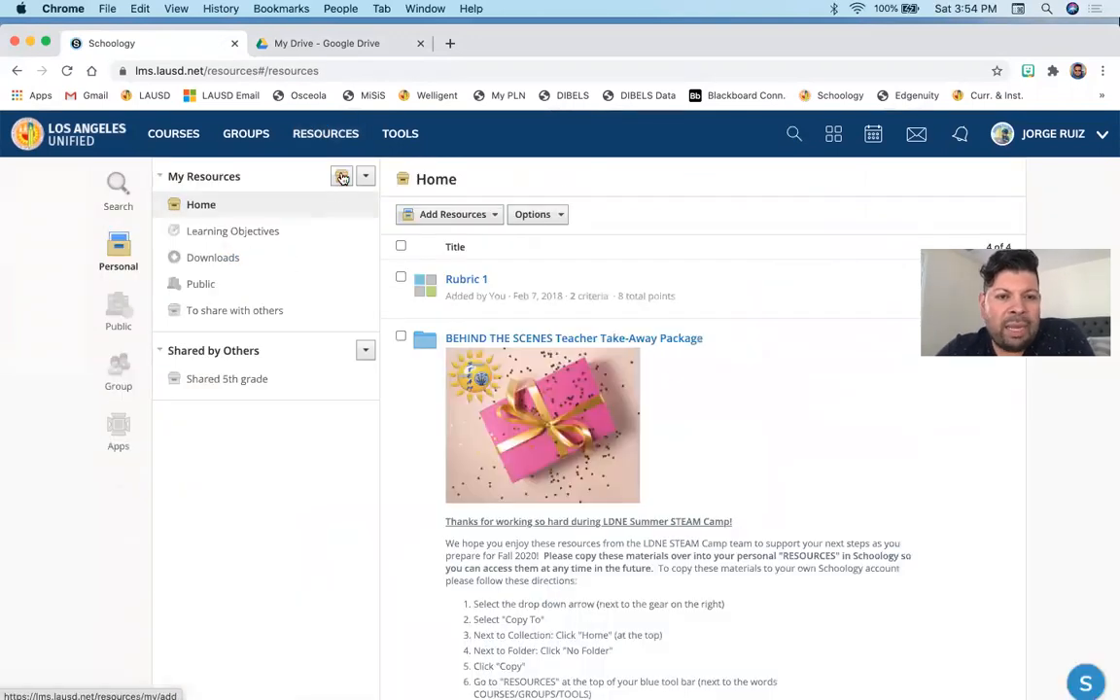
left_click(342, 177)
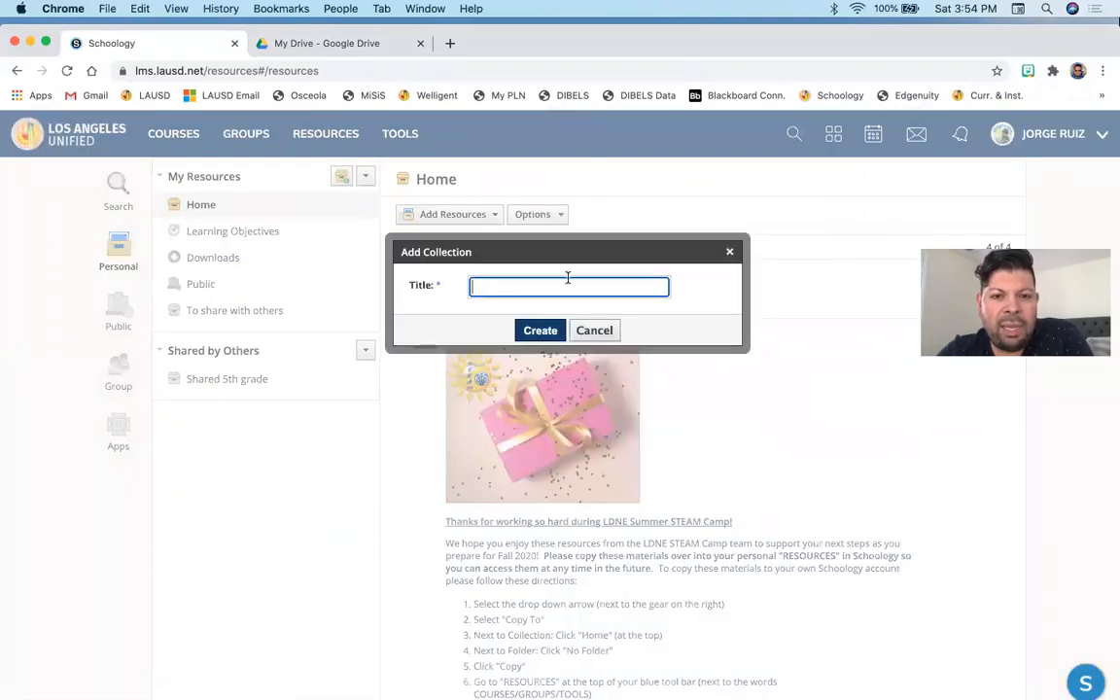
left_click(594, 331)
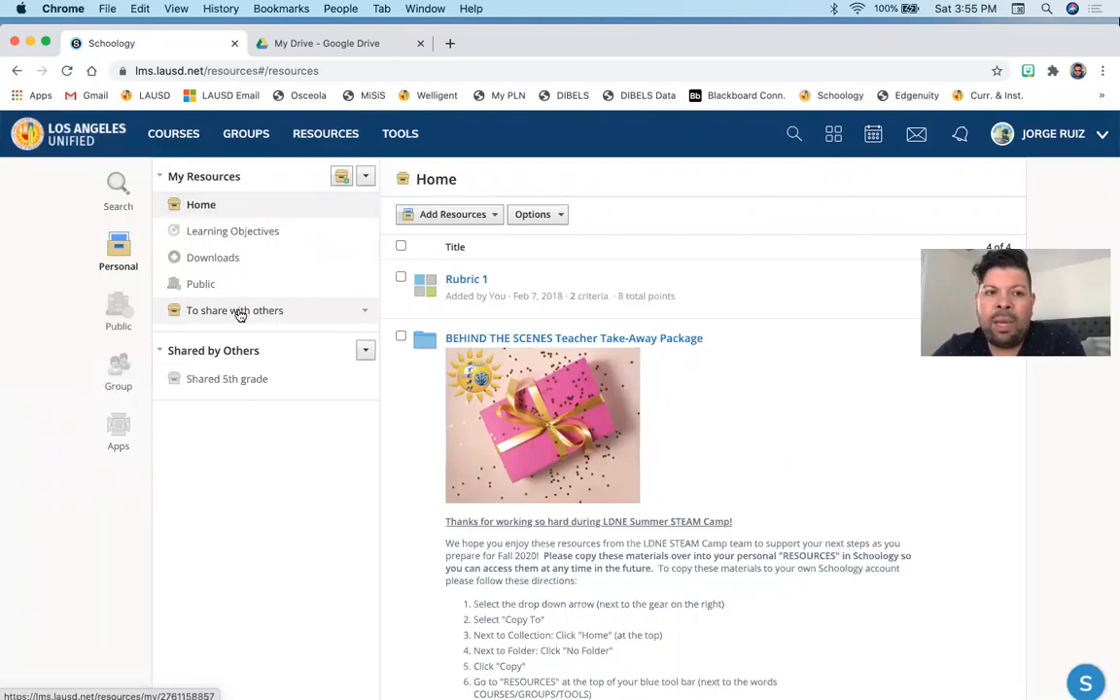
- Open Mr. Ruiz's RSP Classroom course and save a copy of the Growth Mindset folder to the To share with others collection
left_click(173, 134)
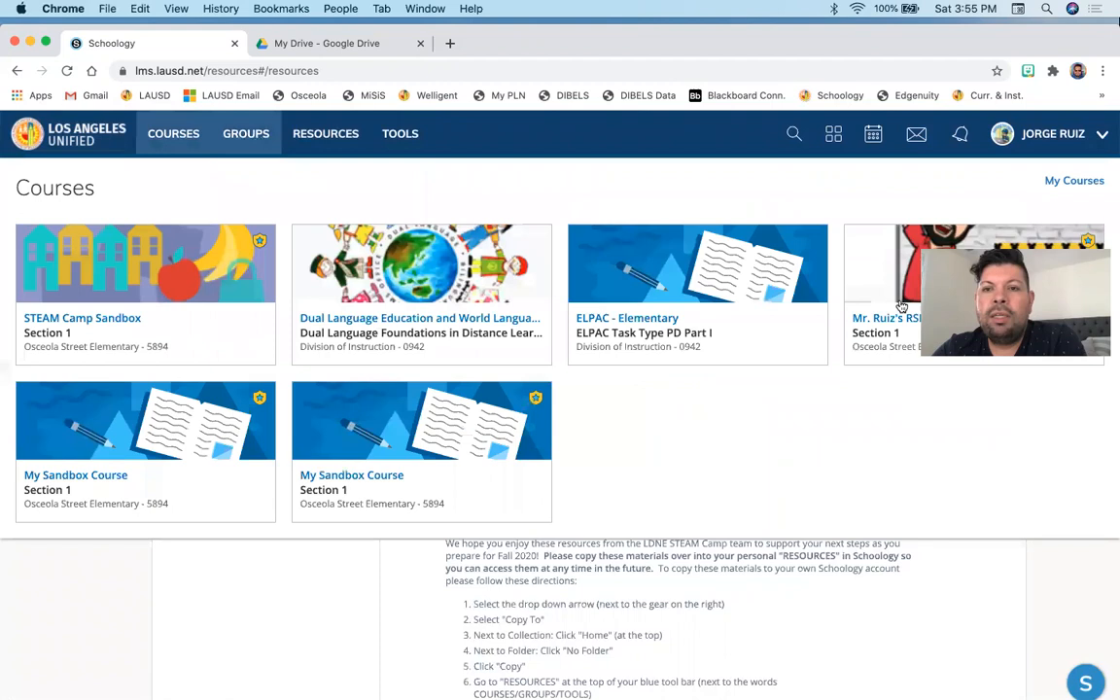
left_click(902, 306)
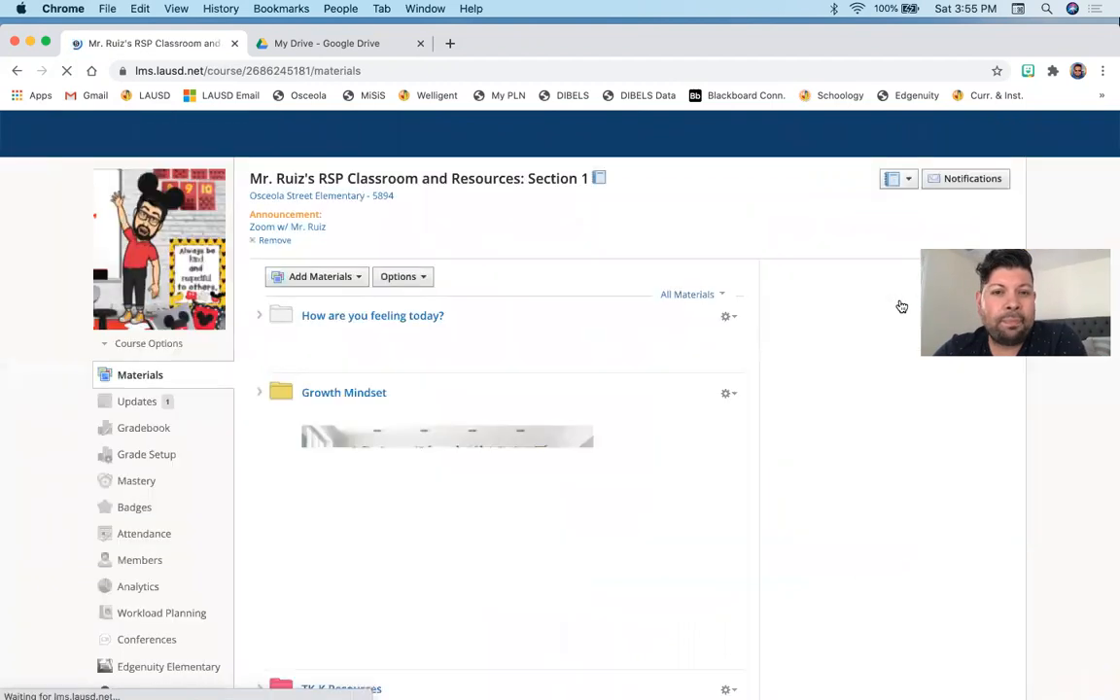
scroll(742, 370, "down", 5)
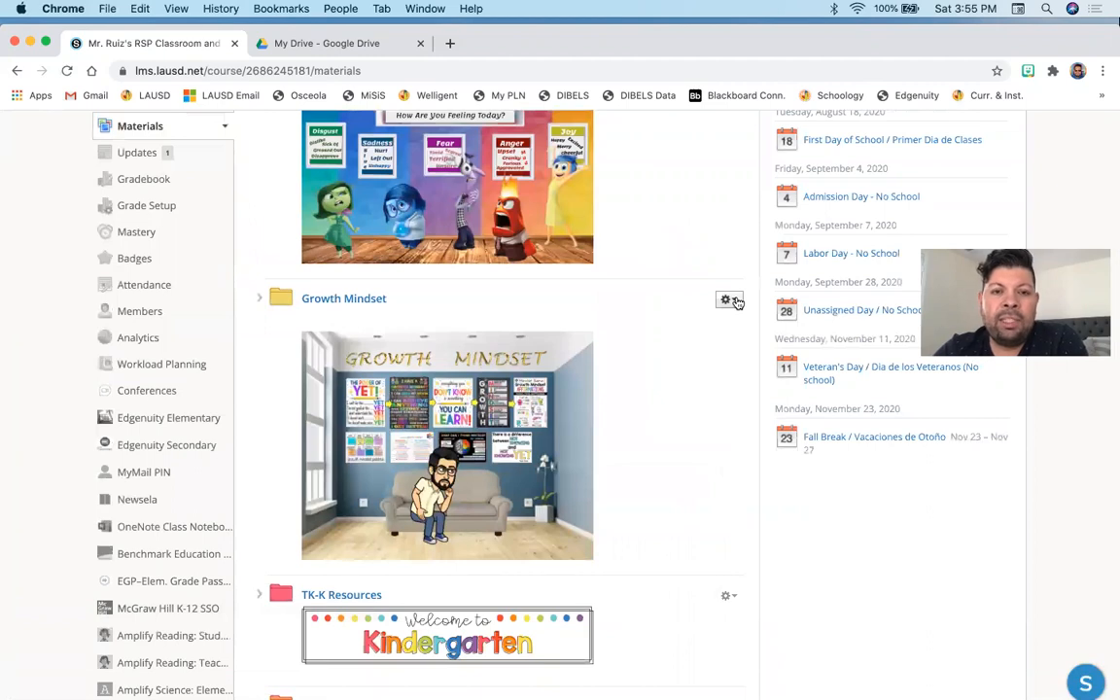
left_click(729, 300)
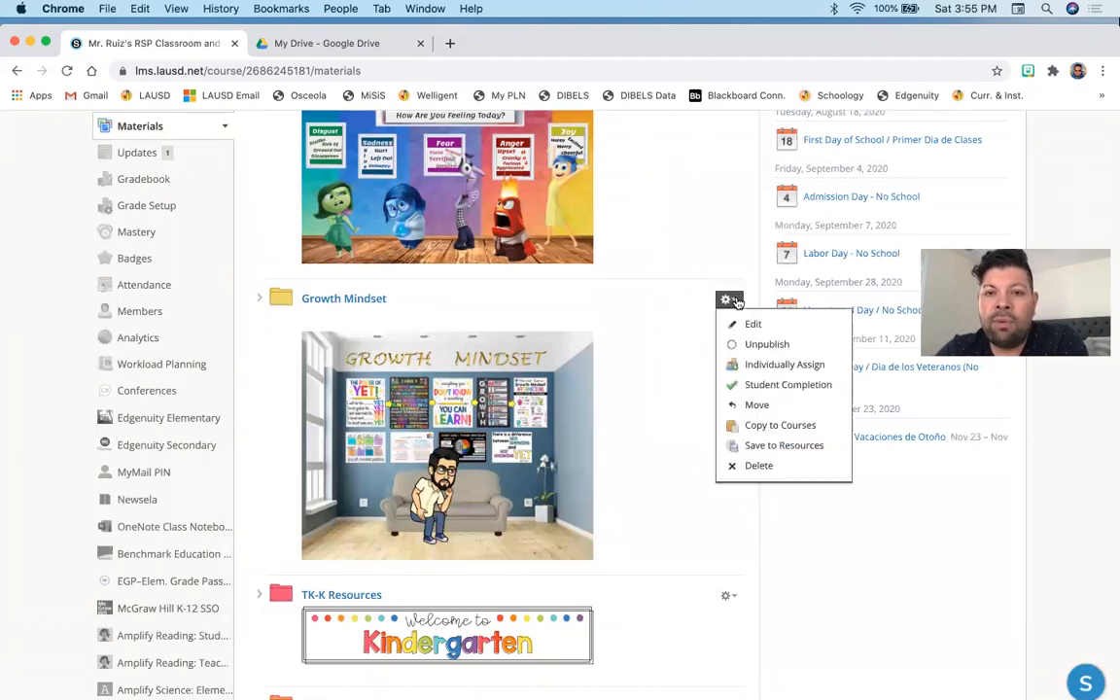
left_click(758, 445)
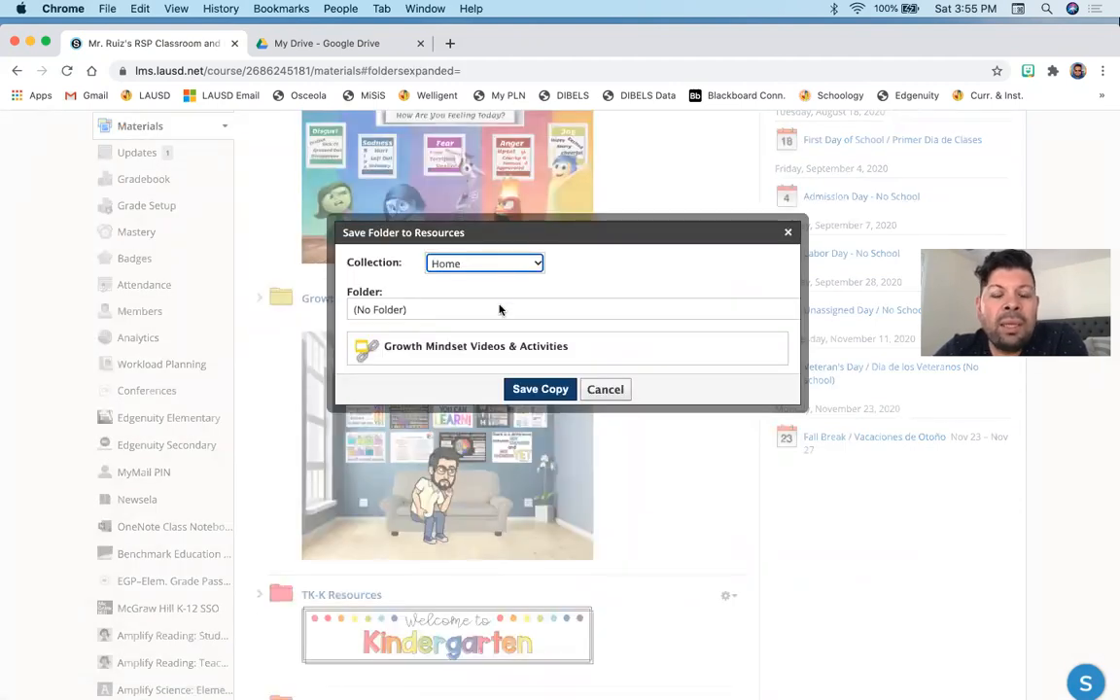
left_click(500, 309)
left_click(507, 260)
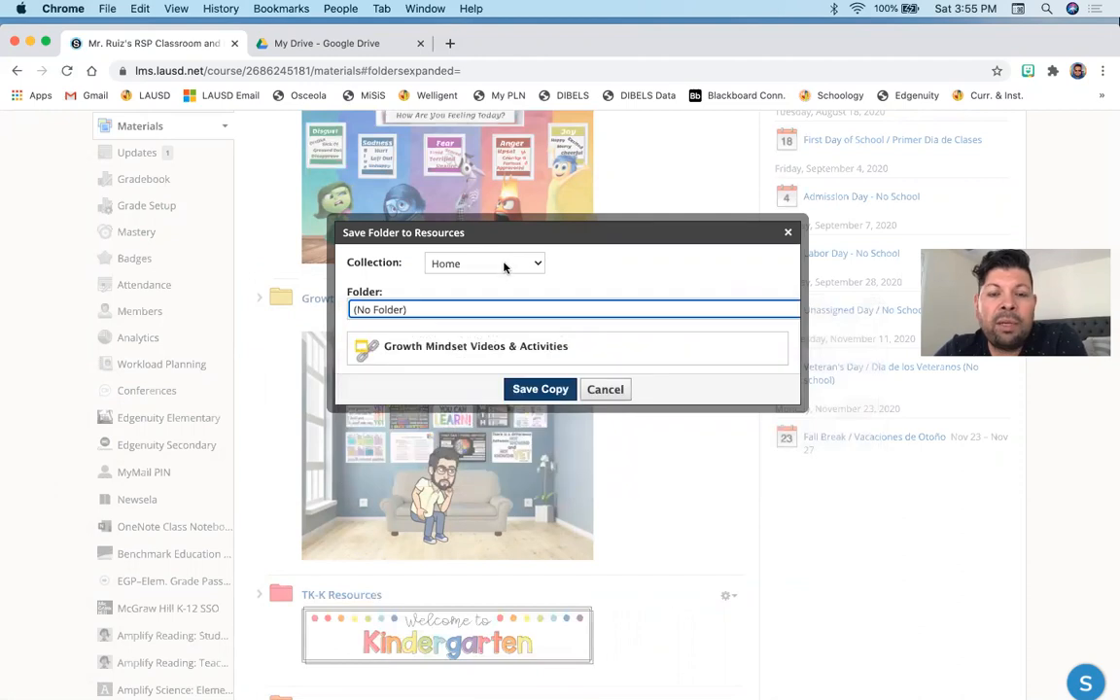
left_click(503, 265)
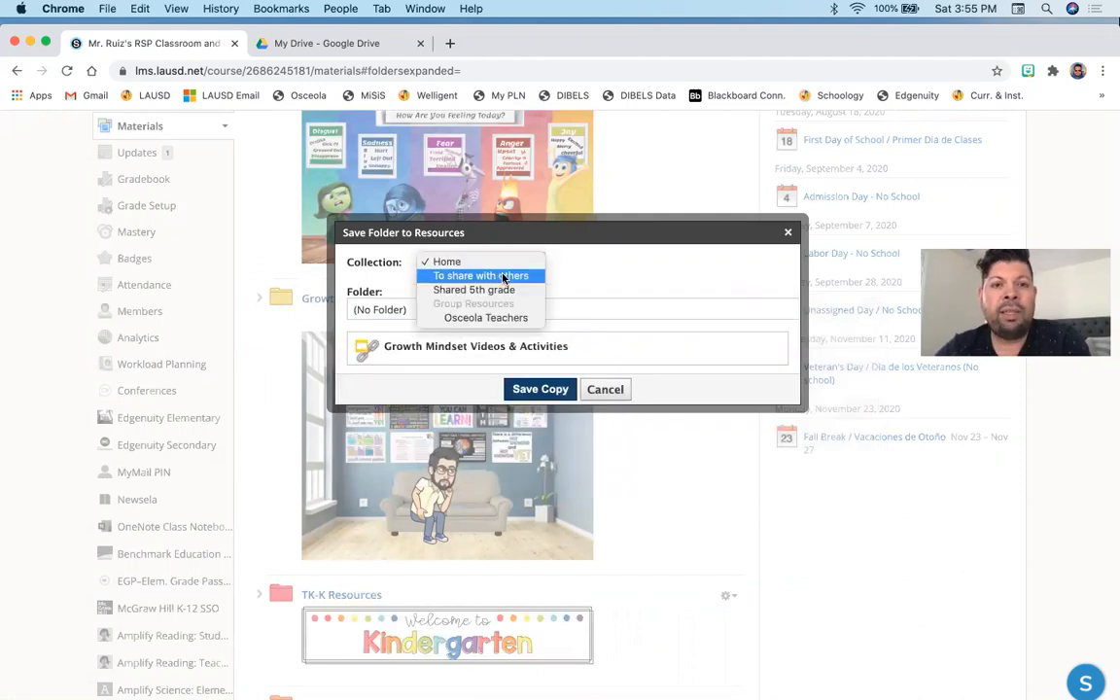
left_click(503, 277)
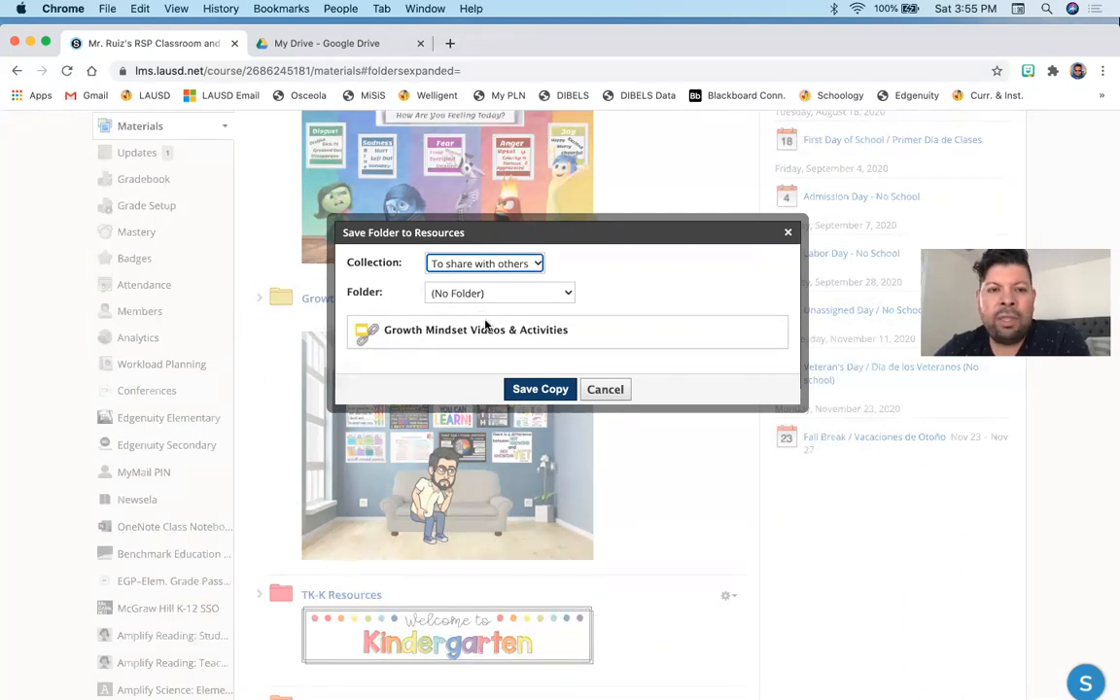
left_click(534, 389)
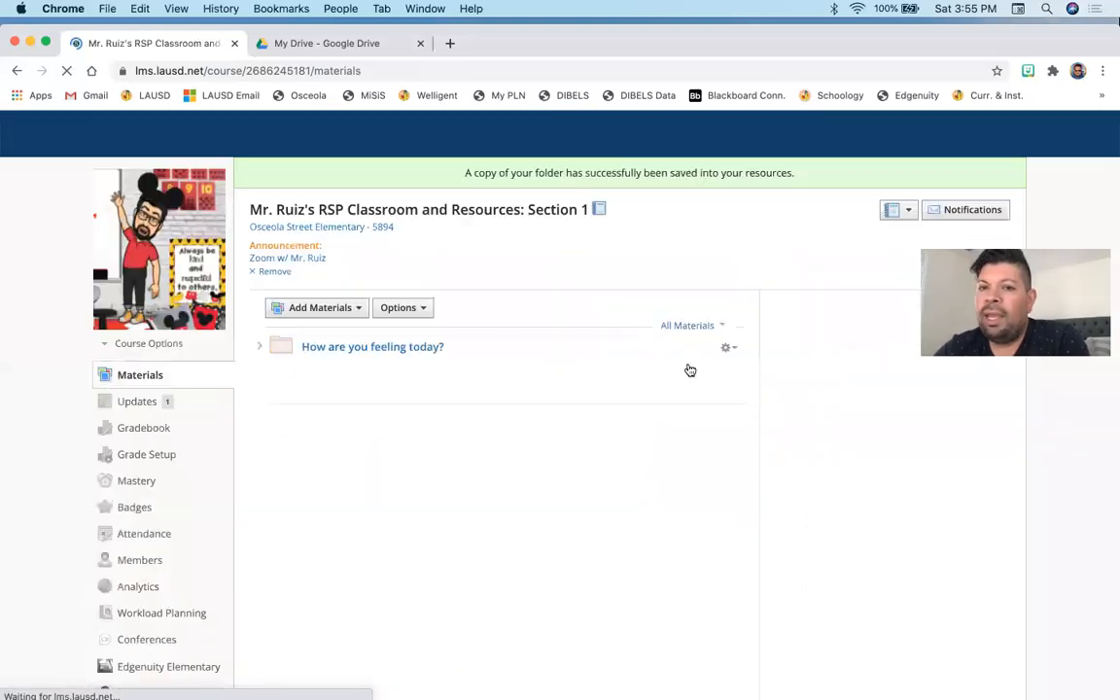
- Open the To share with others collection in personal Resources and look over its saved folders
scroll(605, 400, "down", 5)
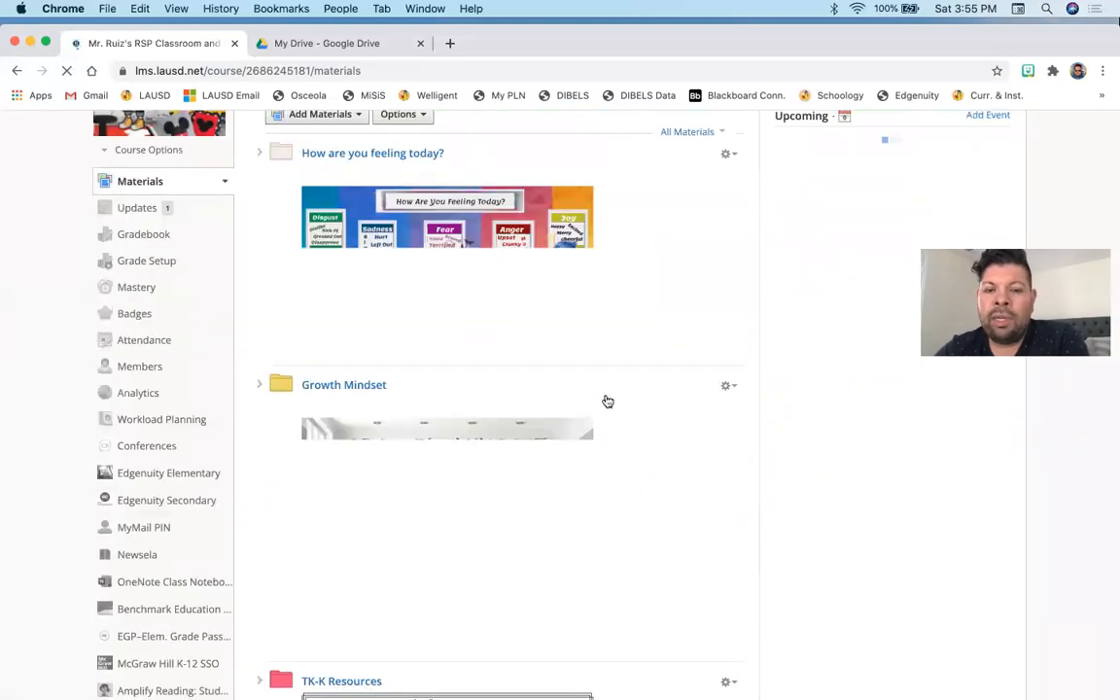
scroll(547, 393, "up", 5)
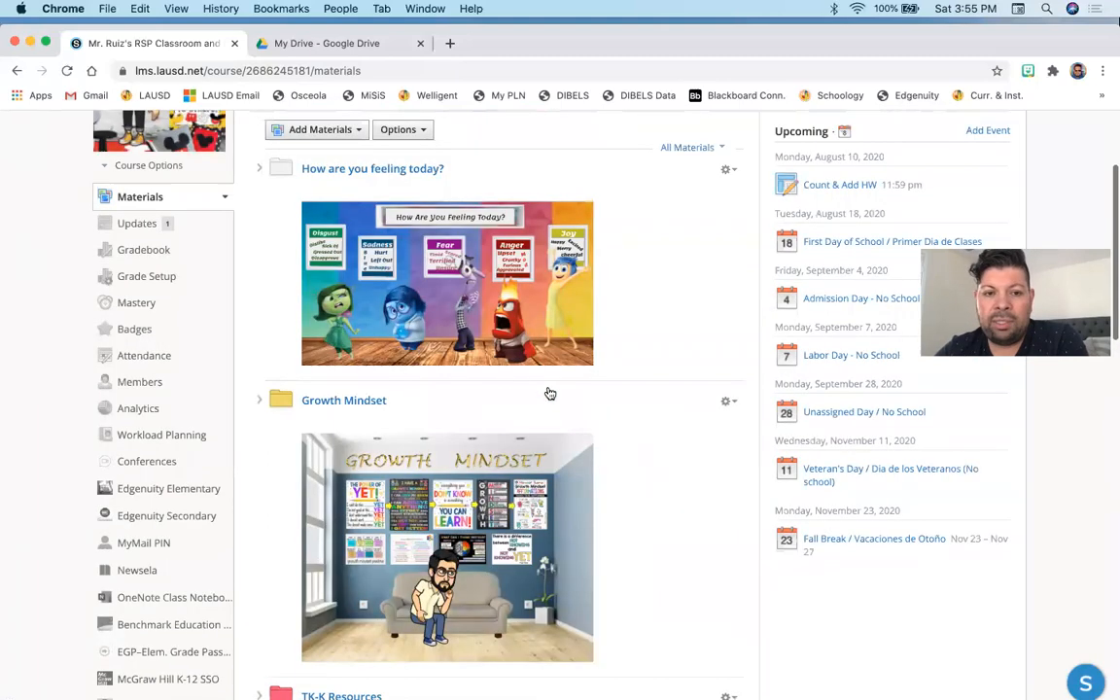
scroll(590, 549, "up", 2)
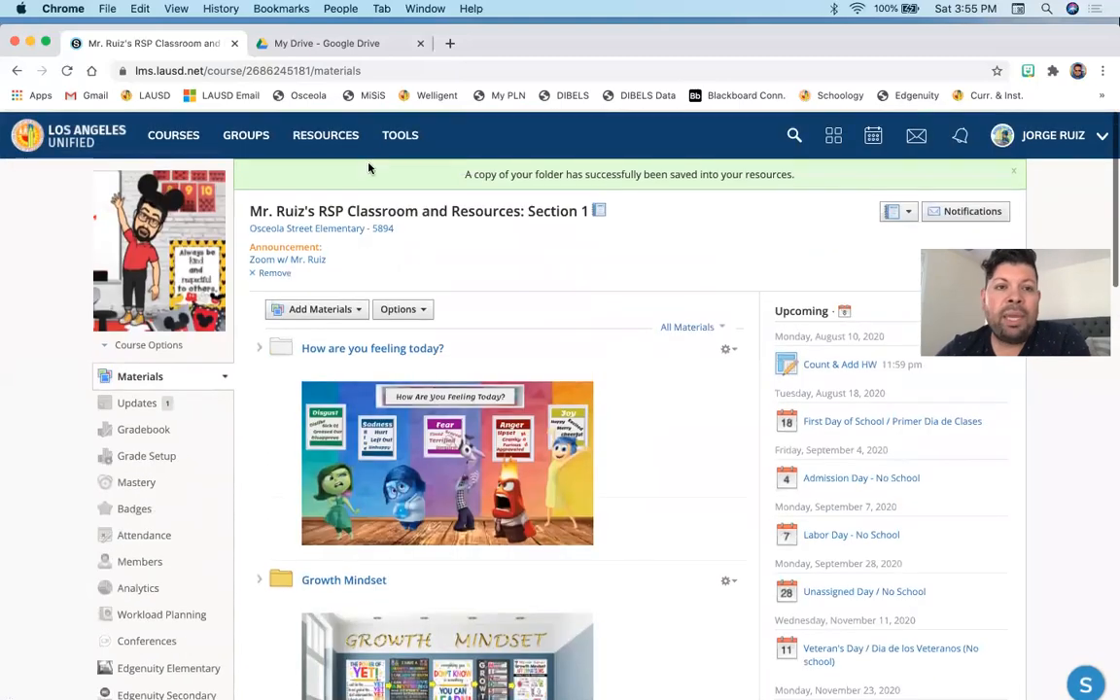
left_click(339, 139)
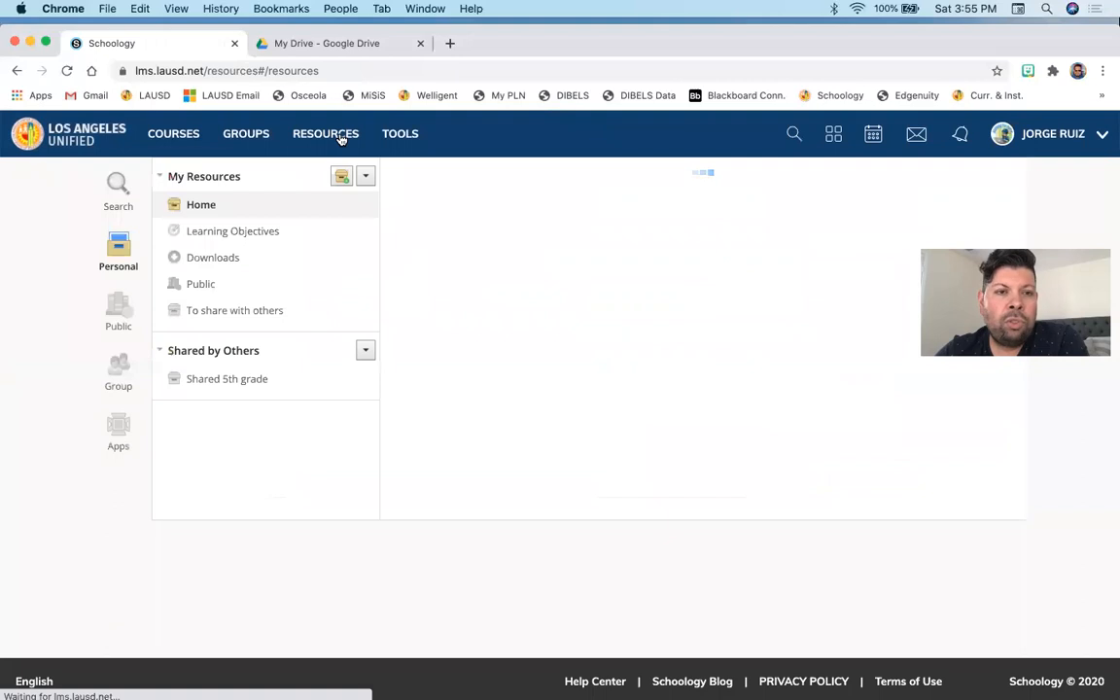
left_click(199, 312)
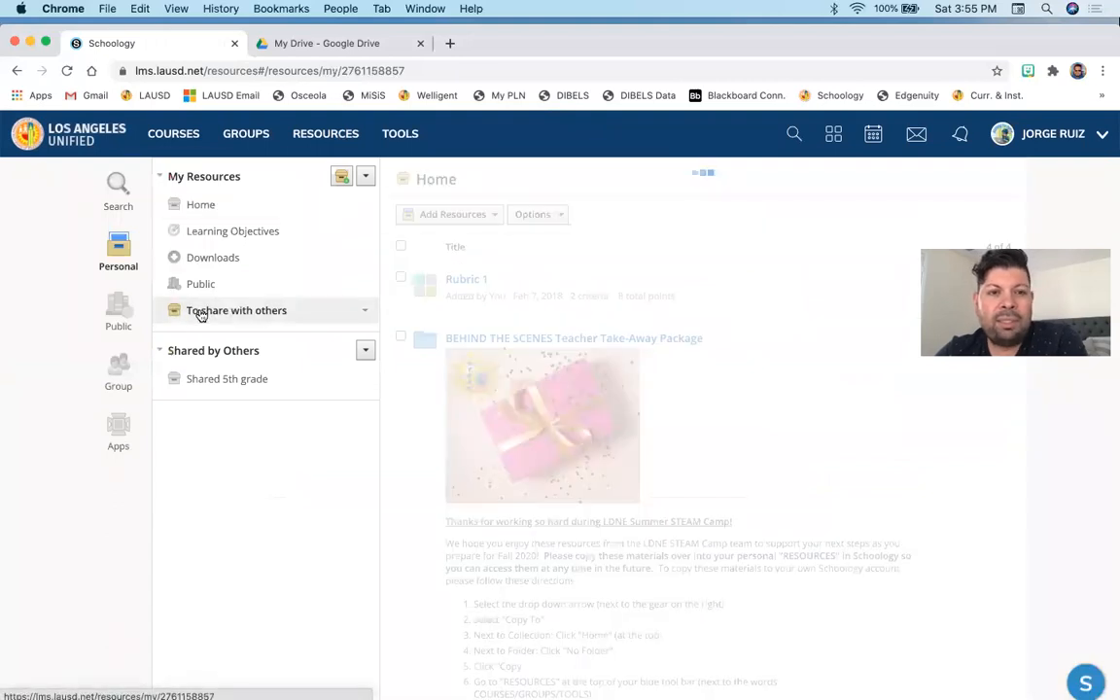
scroll(456, 319, "down", 5)
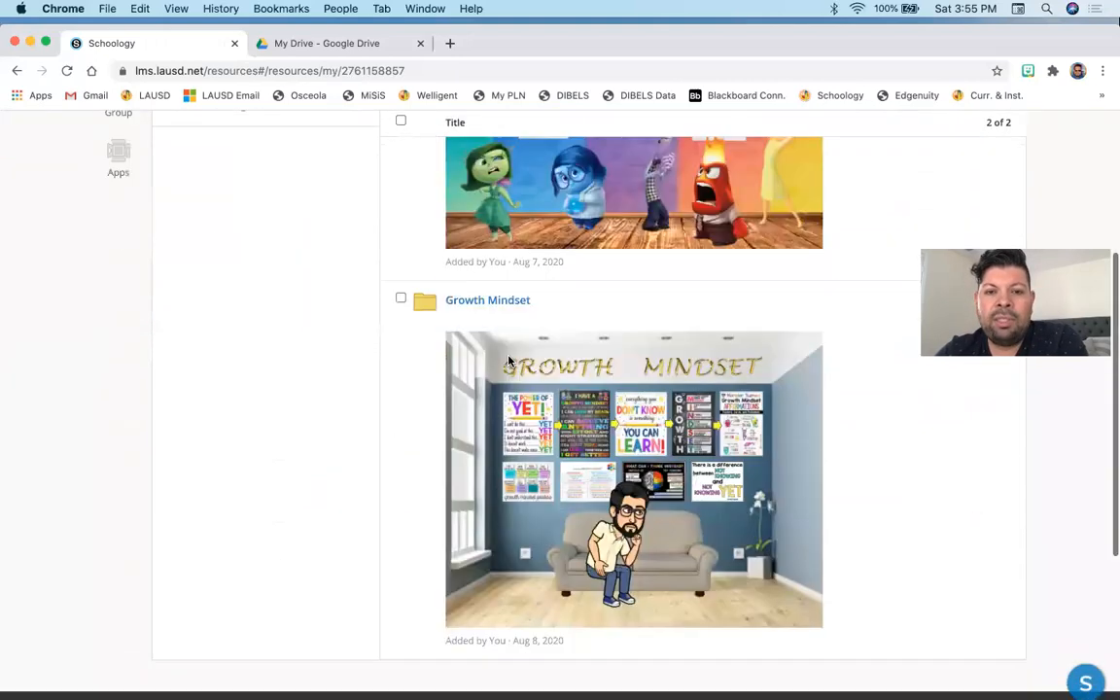
scroll(882, 452, "up", 2)
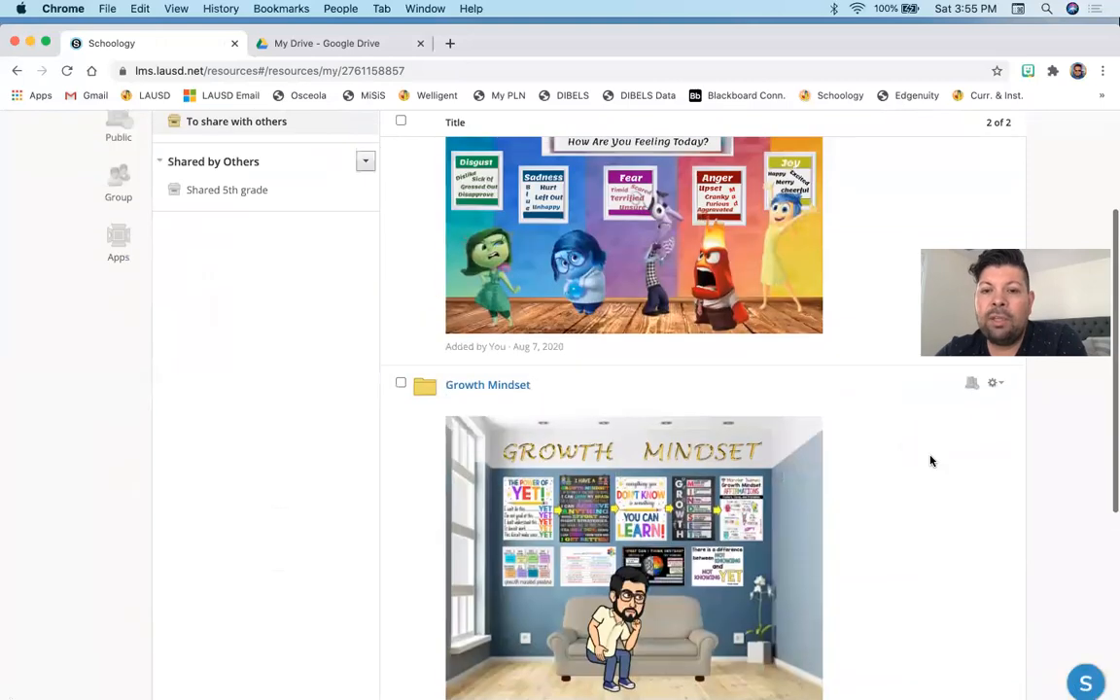
scroll(974, 505, "up", 1)
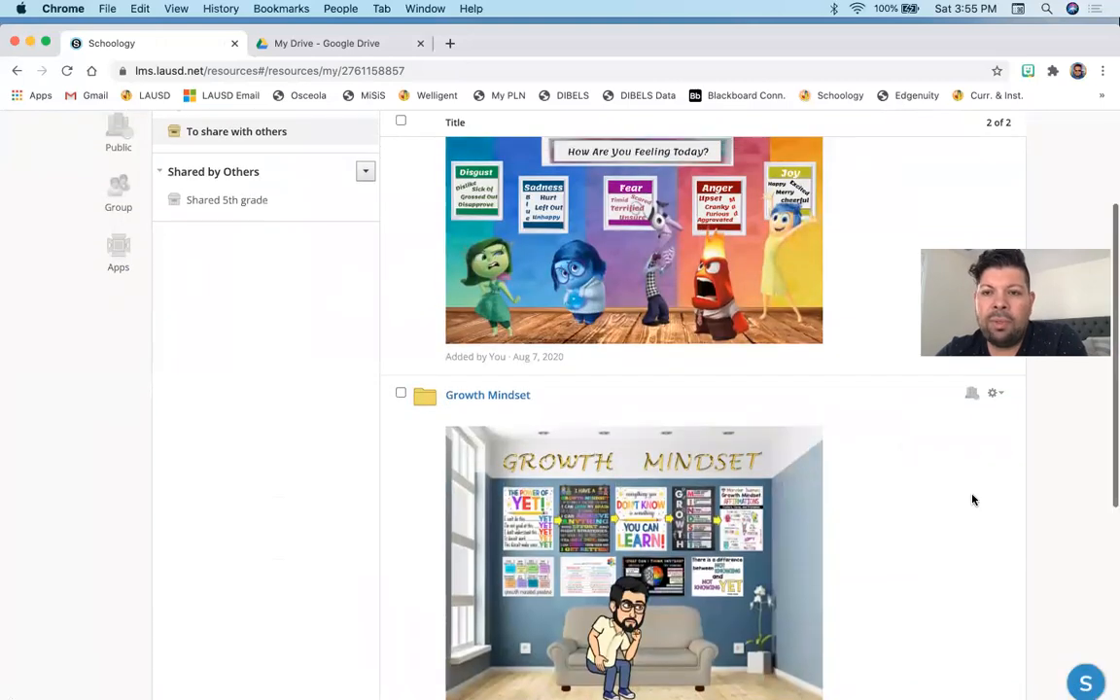
left_click(994, 394)
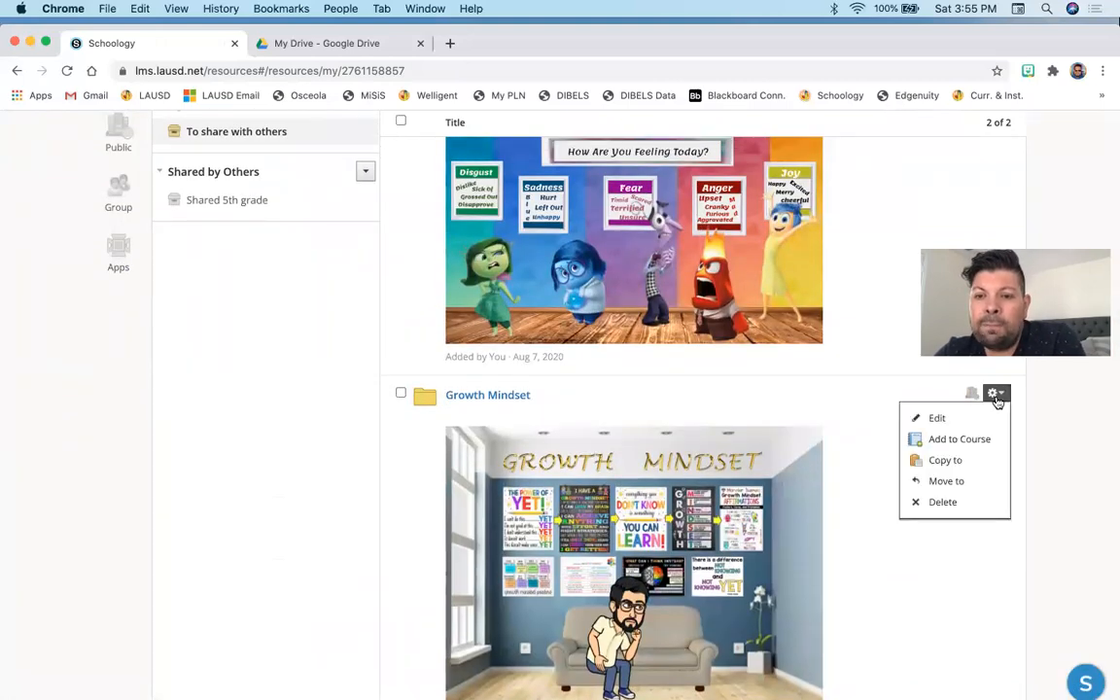
left_click(971, 394)
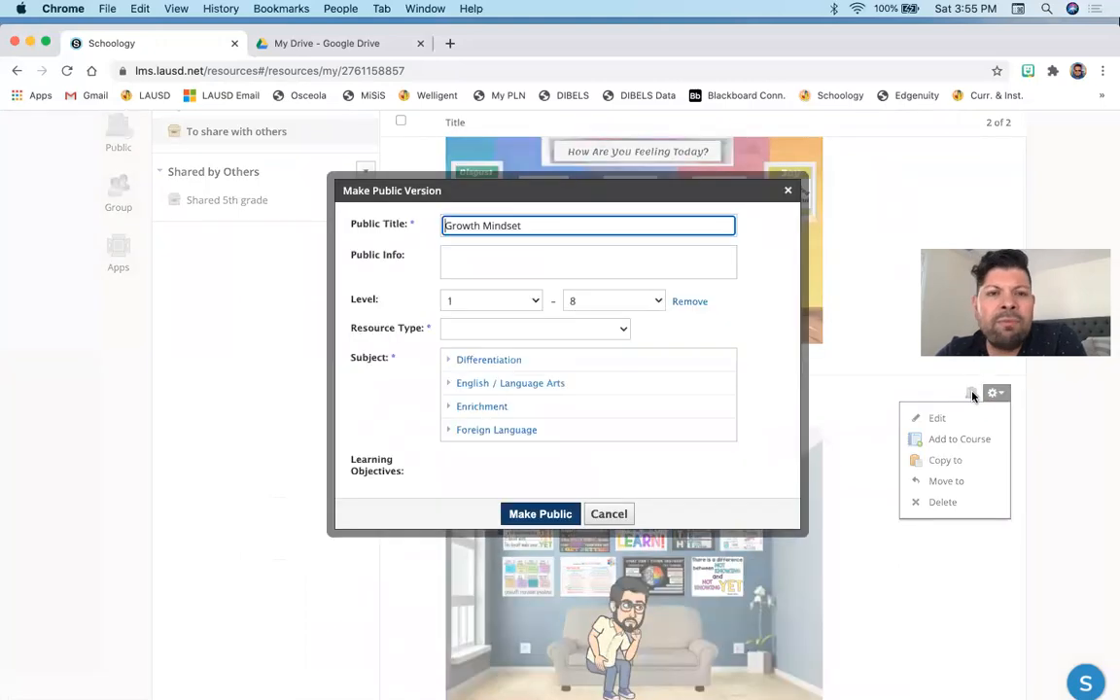
key("Escape")
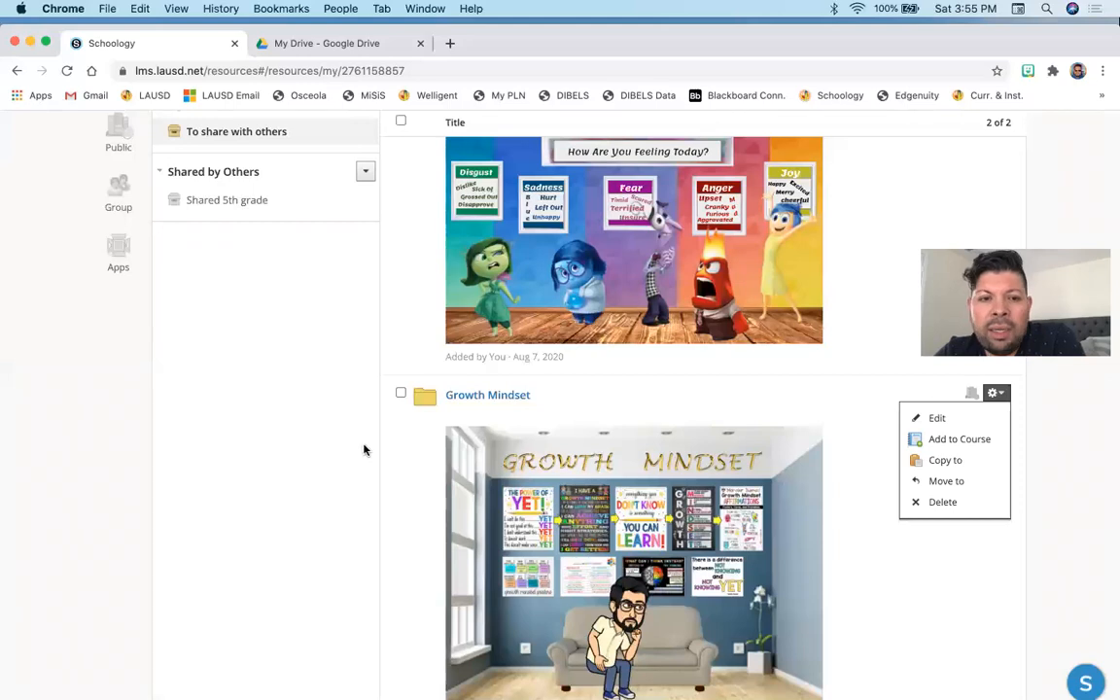
- Move the Growth Mindset folder to the Home collection with no folder
left_click(400, 395)
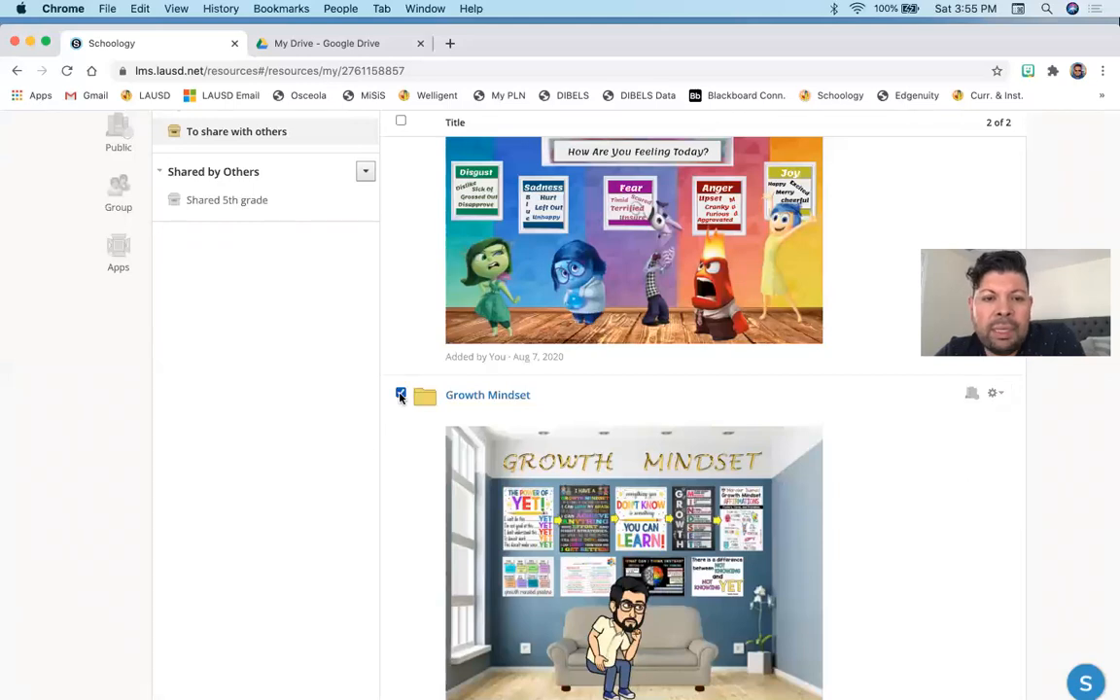
left_click(996, 395)
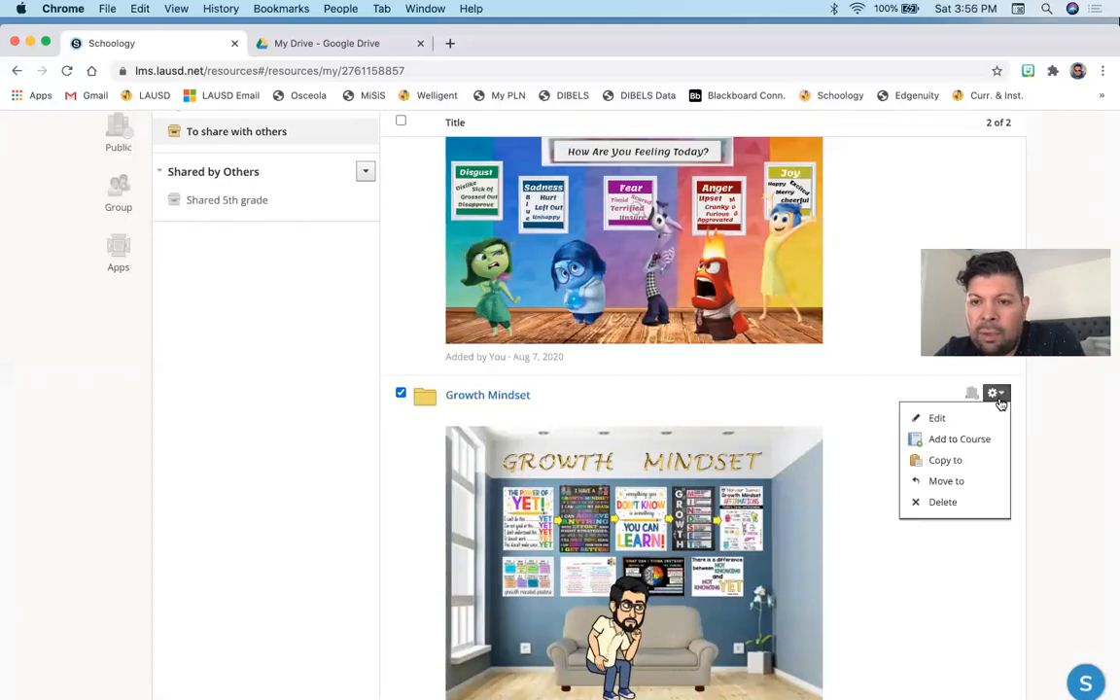
left_click(960, 481)
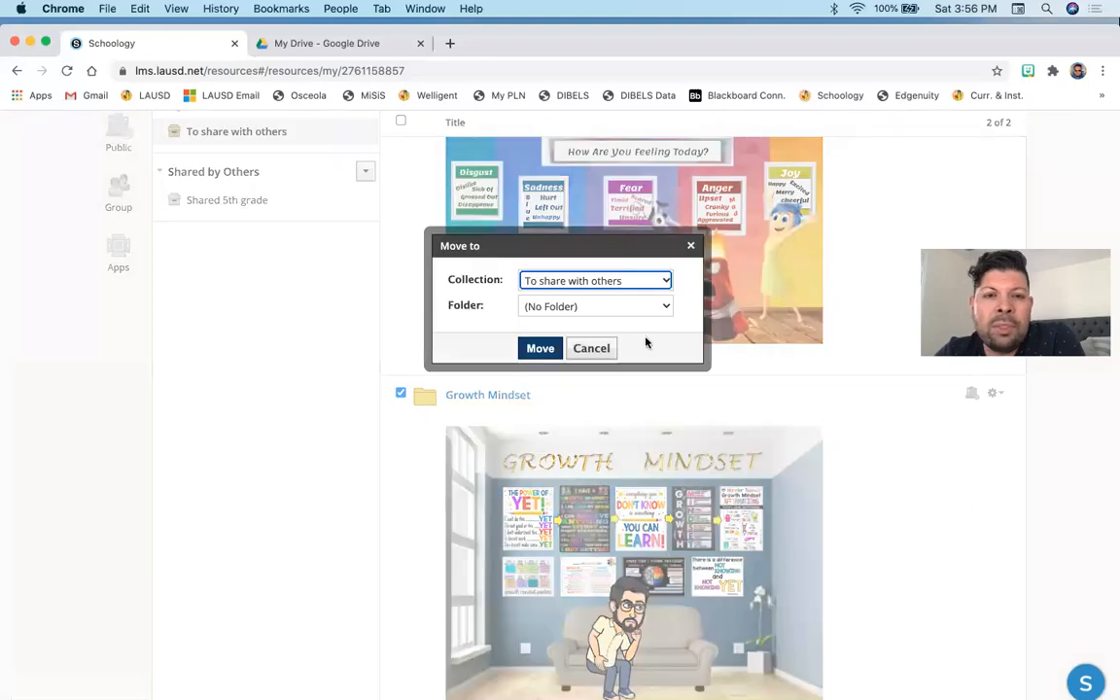
left_click(614, 281)
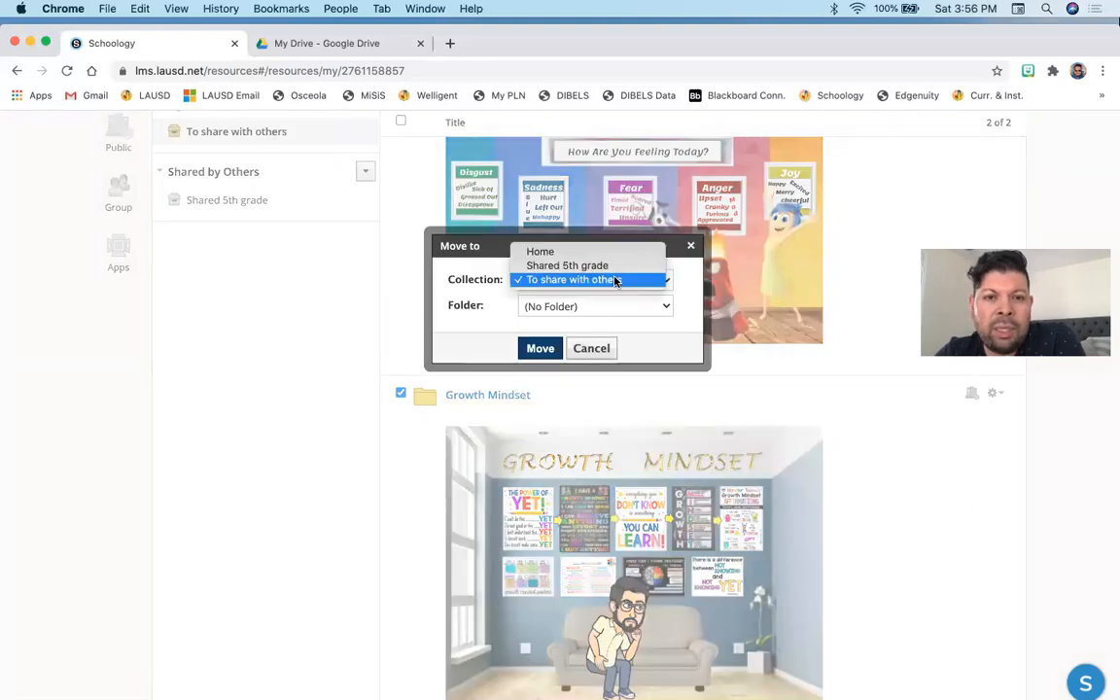
left_click(608, 300)
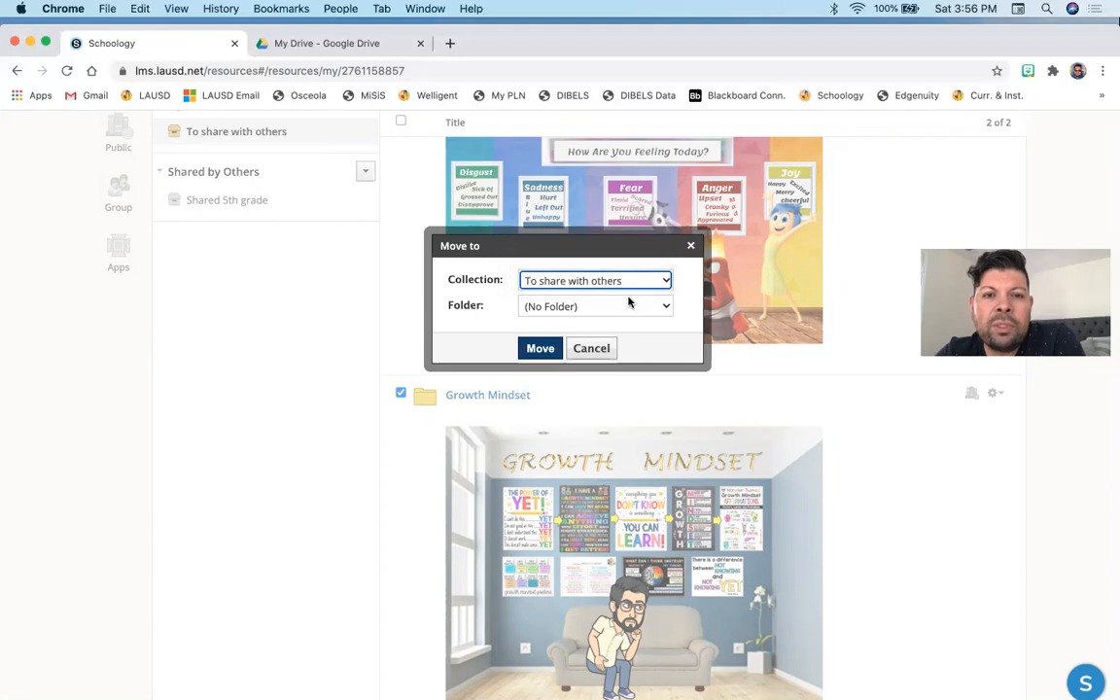
left_click(629, 299)
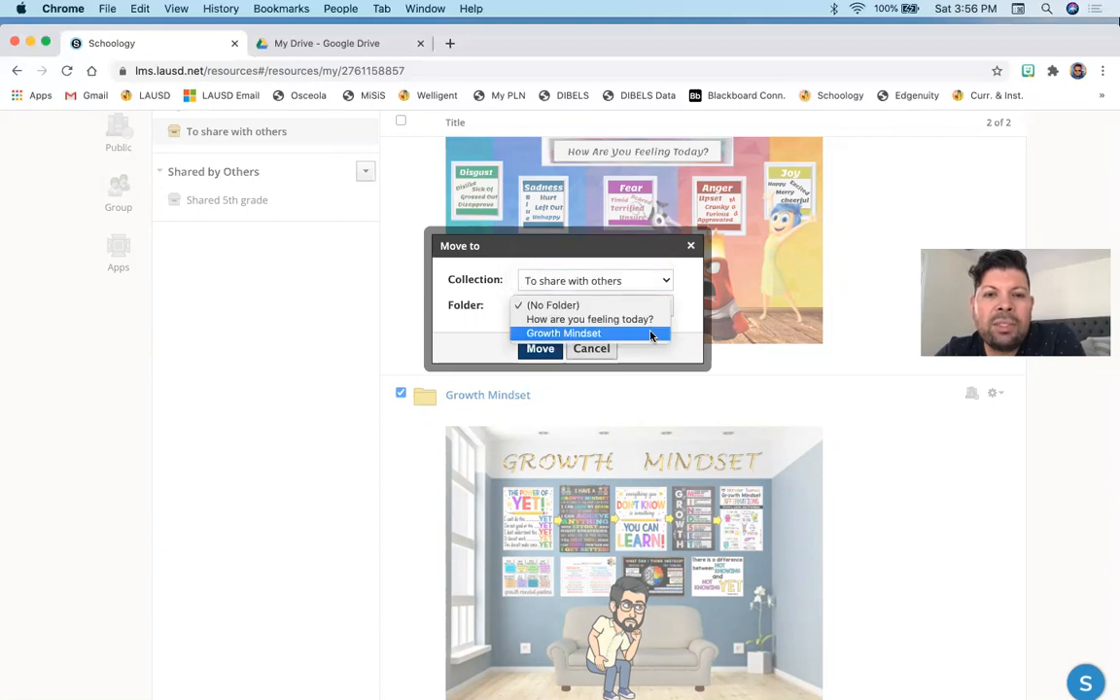
left_click(622, 283)
left_click(622, 281)
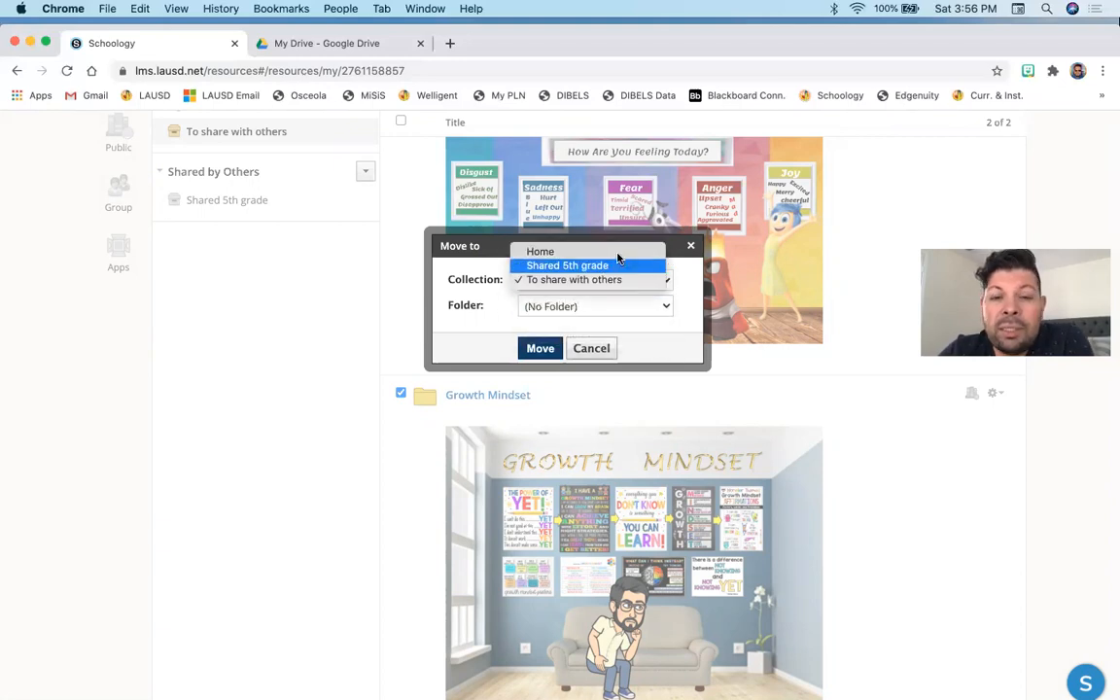
left_click(618, 251)
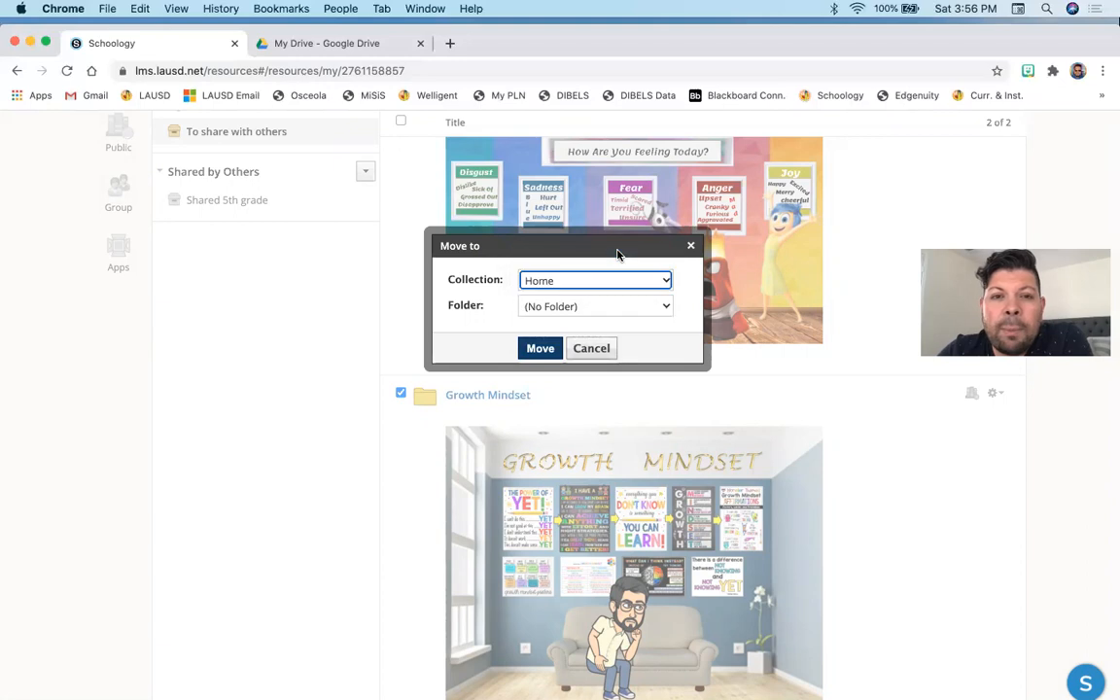
left_click(603, 309)
left_click(468, 356)
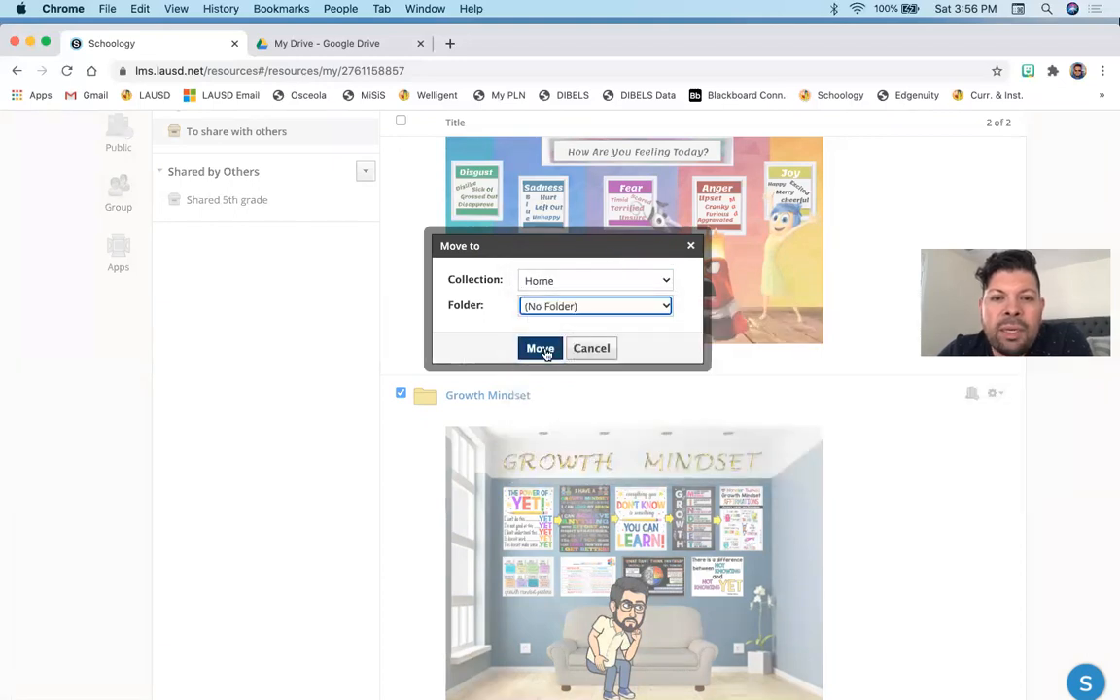
left_click(578, 348)
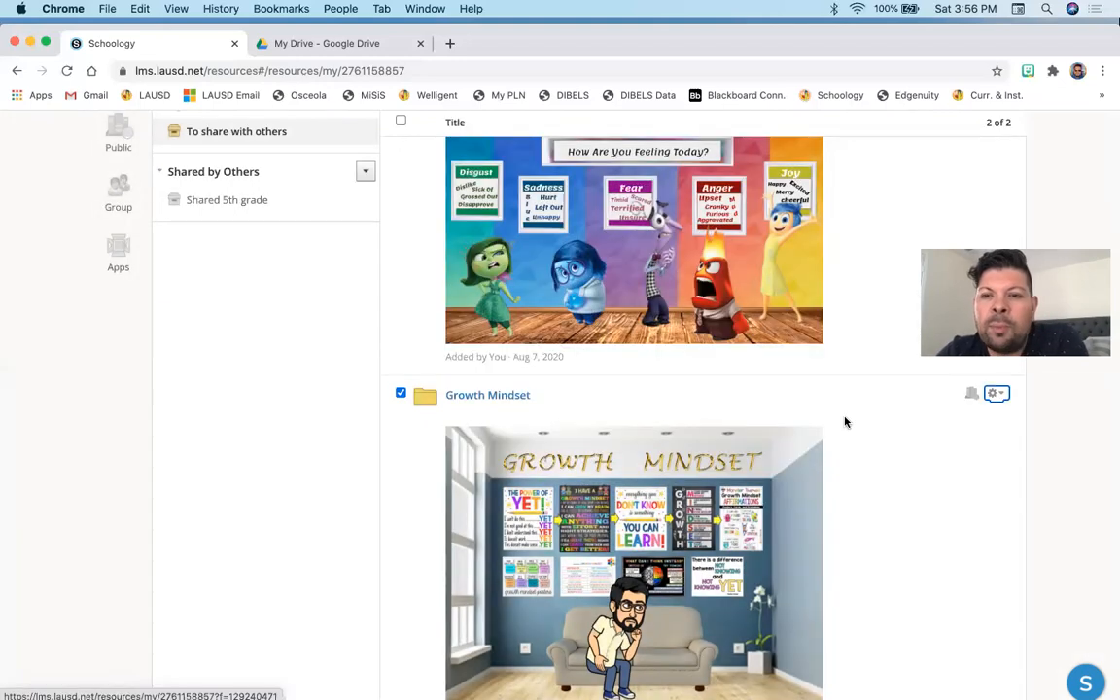
- Open the Make Public Version dialog for the Growth Mindset folder and cancel it
left_click(970, 393)
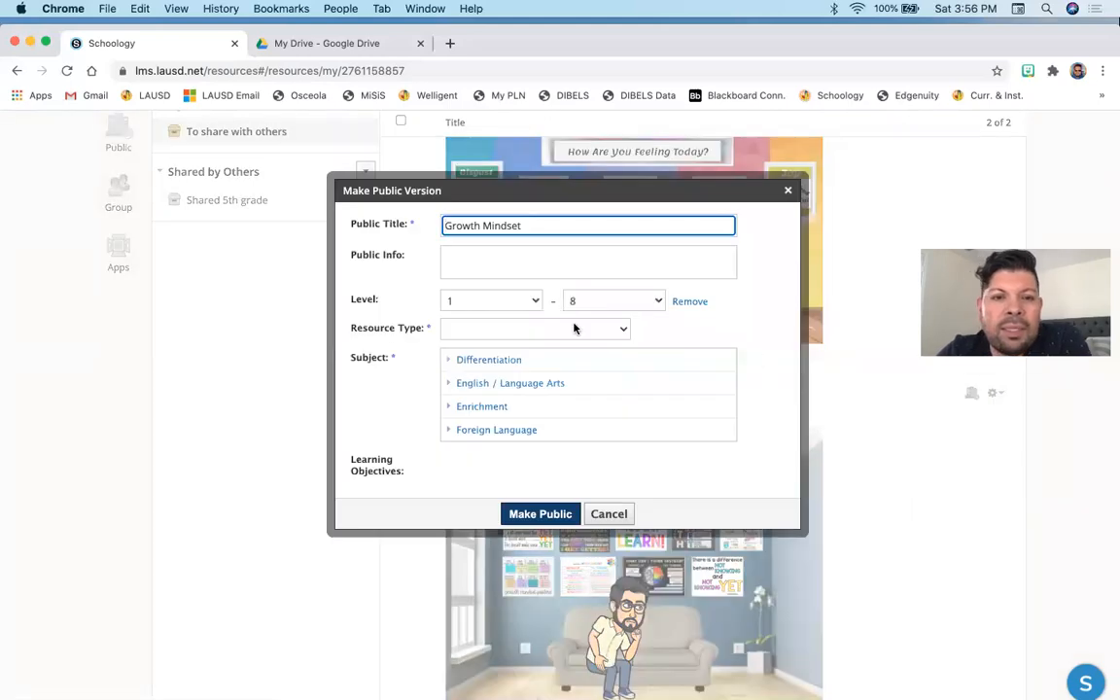
left_click(608, 514)
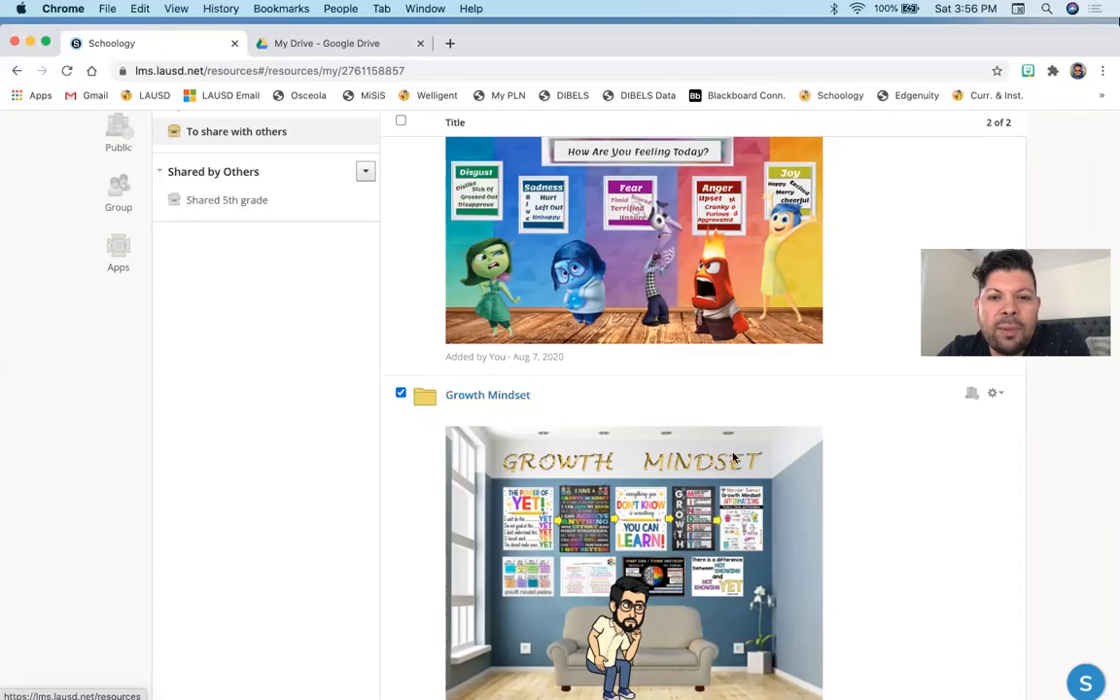
- Open the Copy to dialog for the Growth Mindset folder, view its collection choices, and close it
left_click(993, 395)
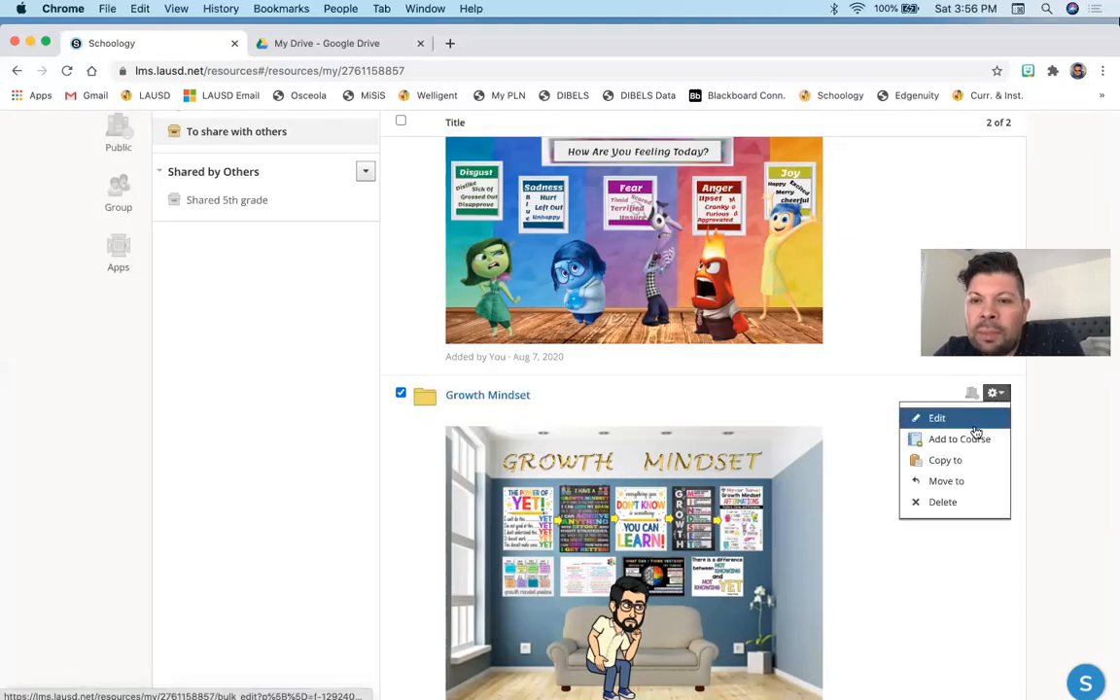
left_click(952, 460)
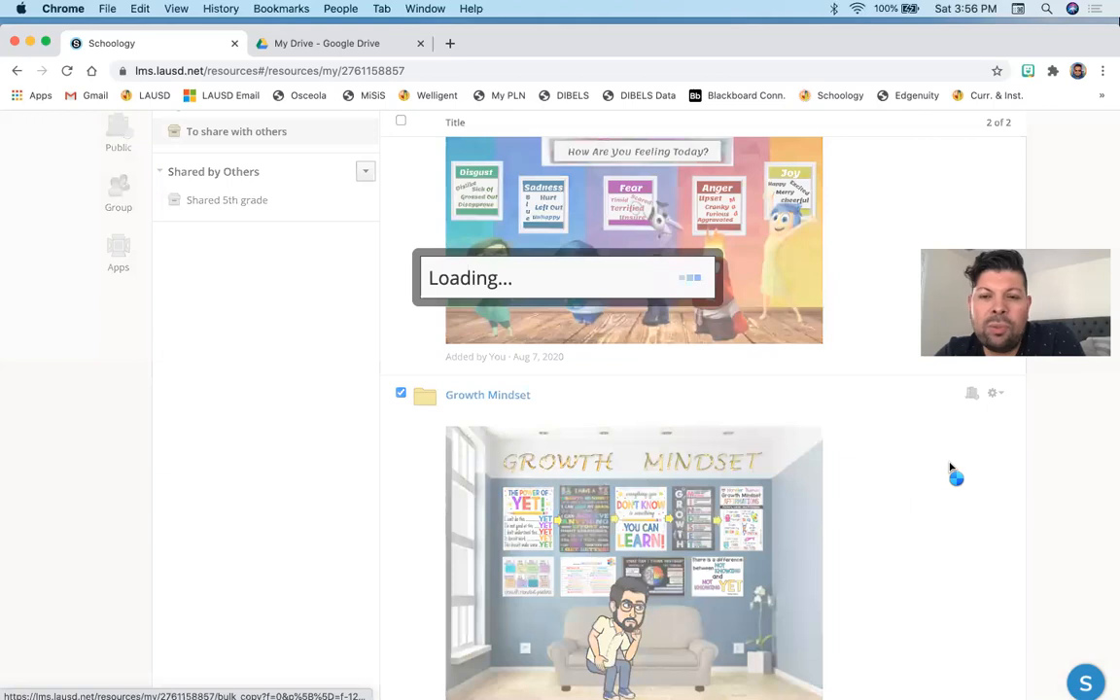
left_click(599, 282)
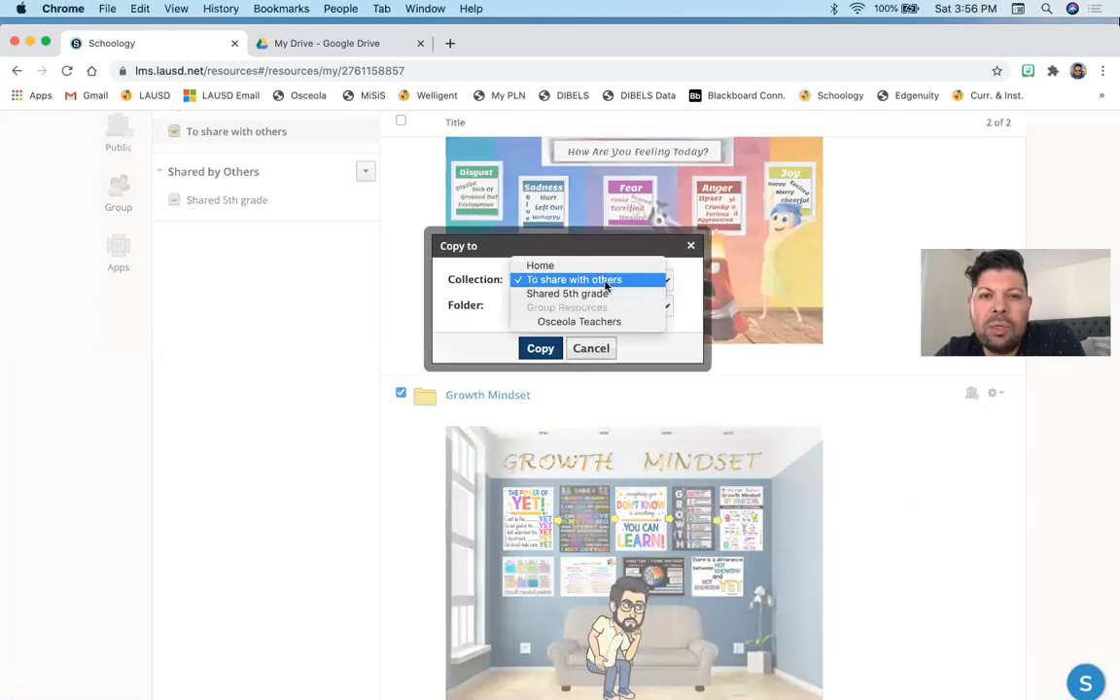
left_click(682, 259)
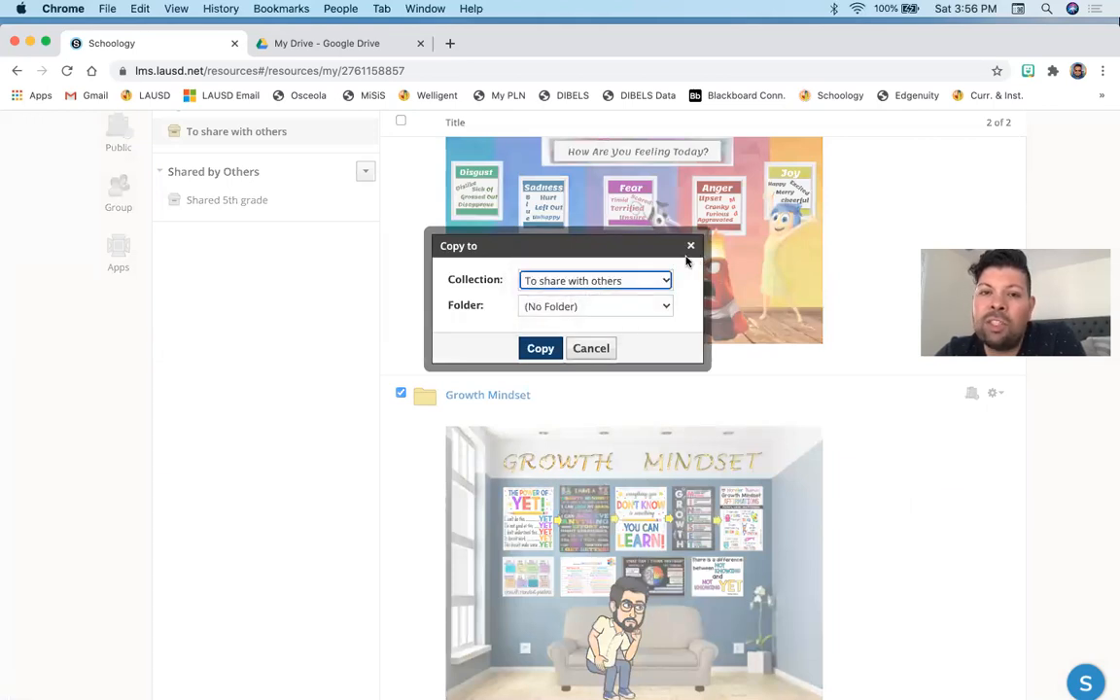
left_click(690, 246)
- Open the Add to Course dialog for the Growth Mindset folder and cancel it
left_click(995, 394)
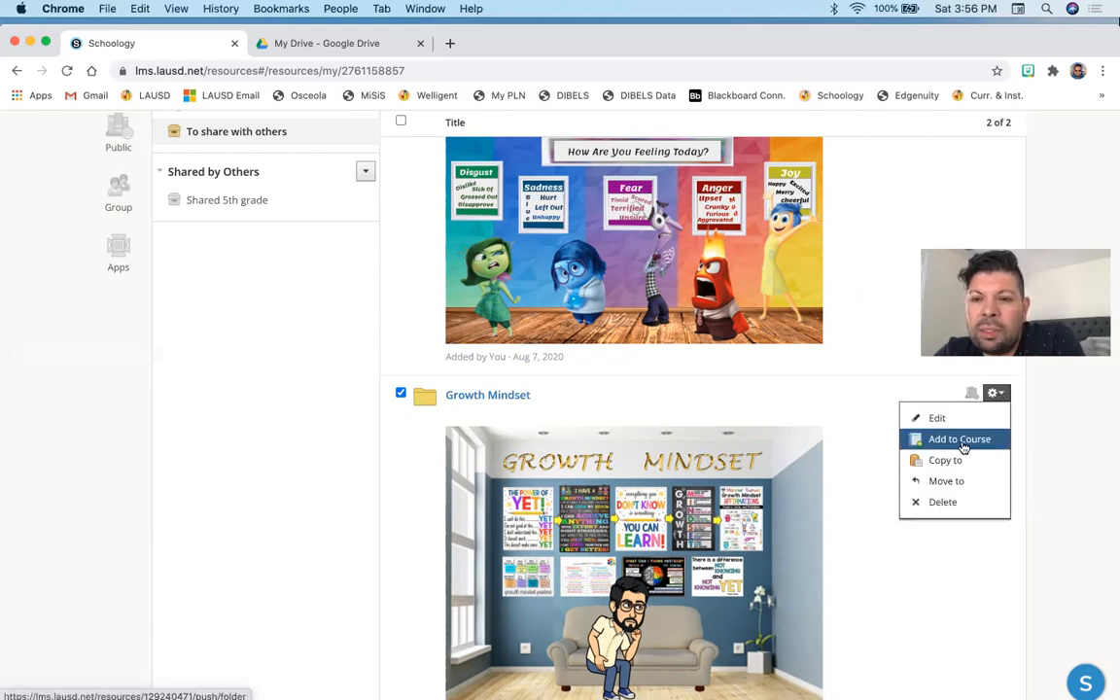
left_click(959, 439)
scroll(686, 343, "down", 3)
scroll(682, 341, "up", 4)
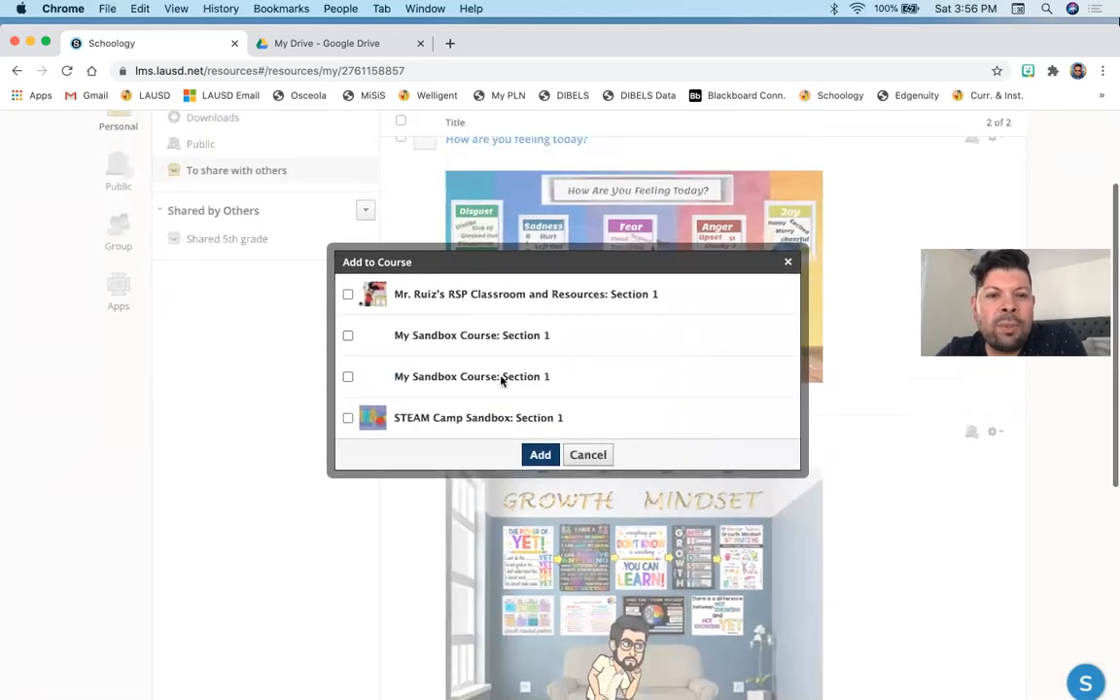
left_click(583, 454)
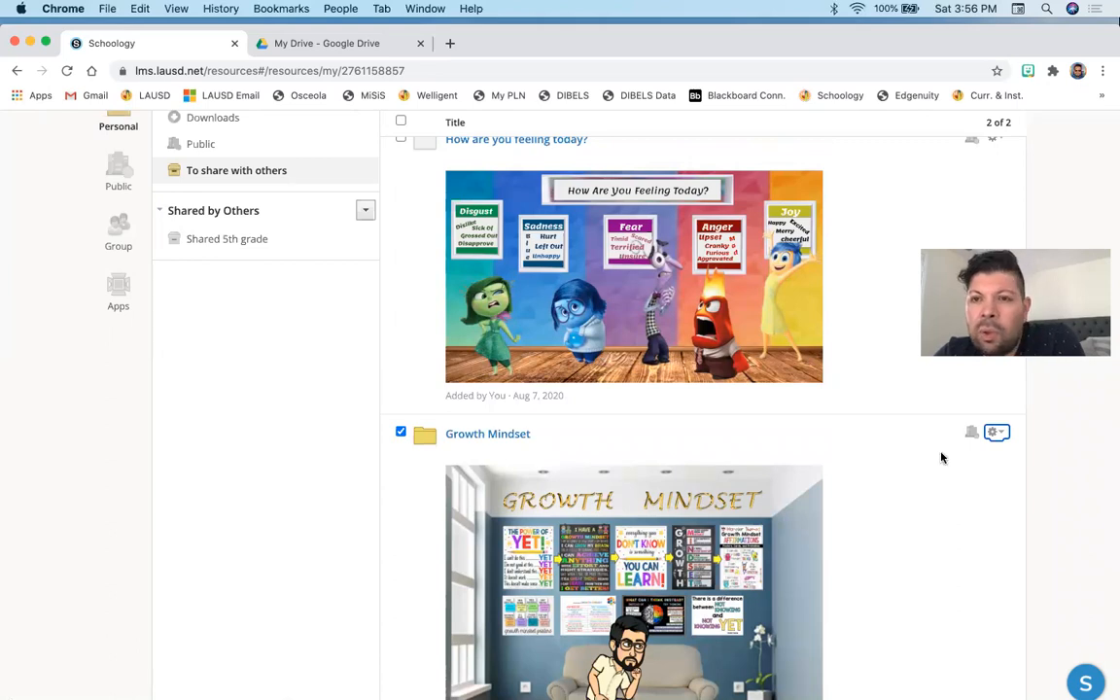
scroll(941, 457, "up", 3)
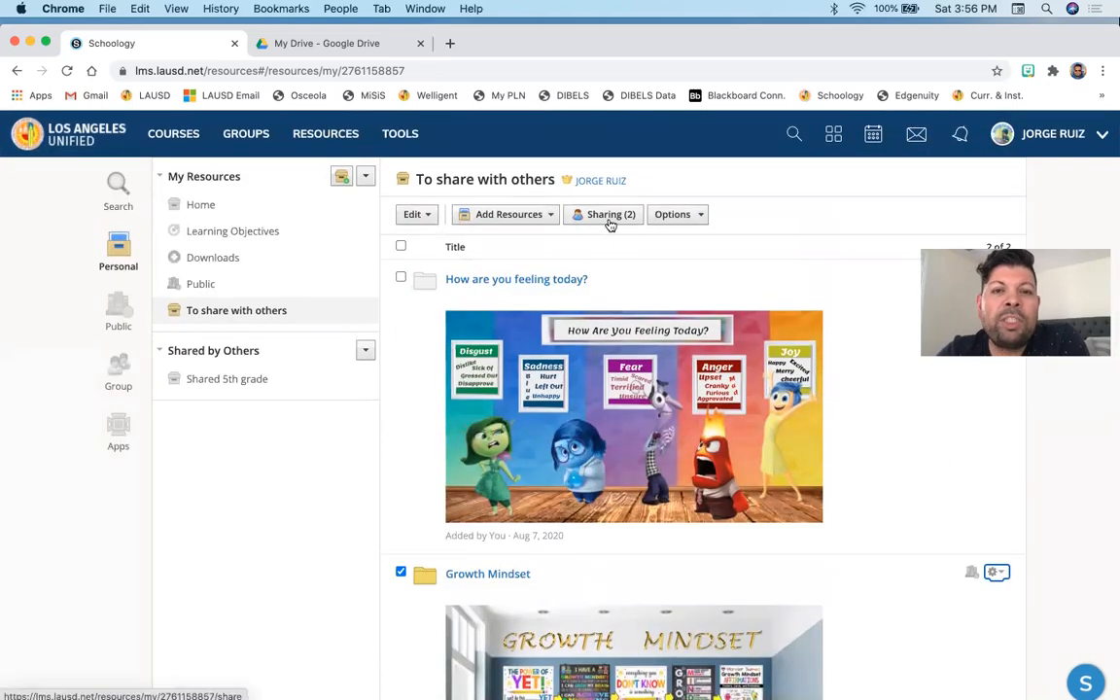
scroll(854, 315, "down", 2)
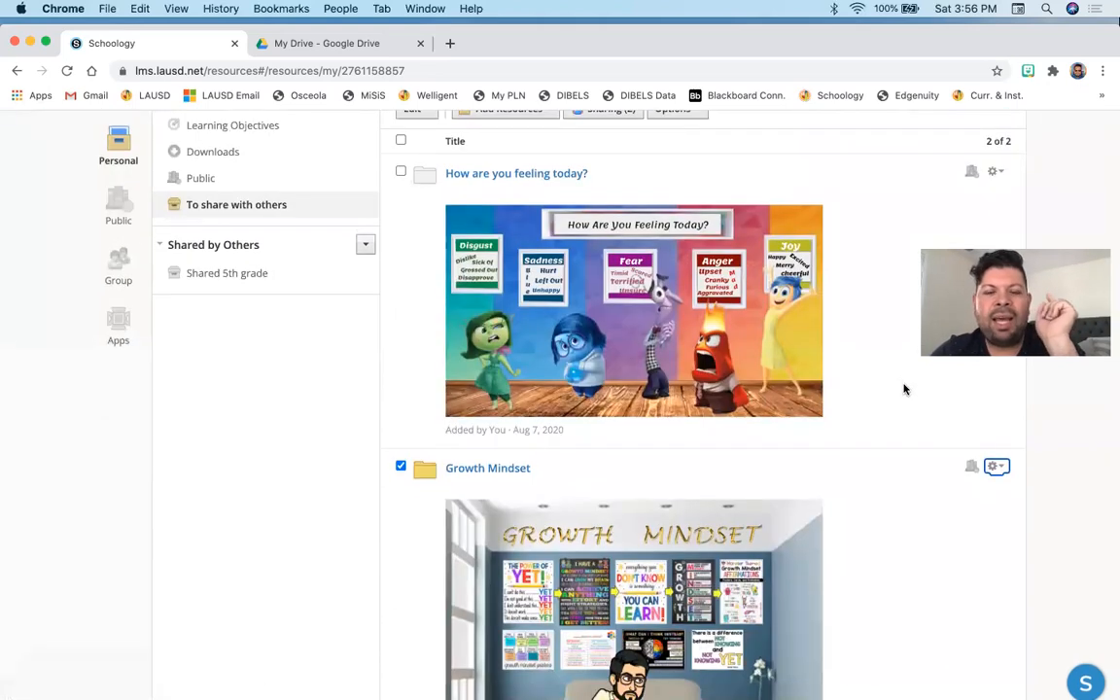
scroll(854, 442, "up", 1)
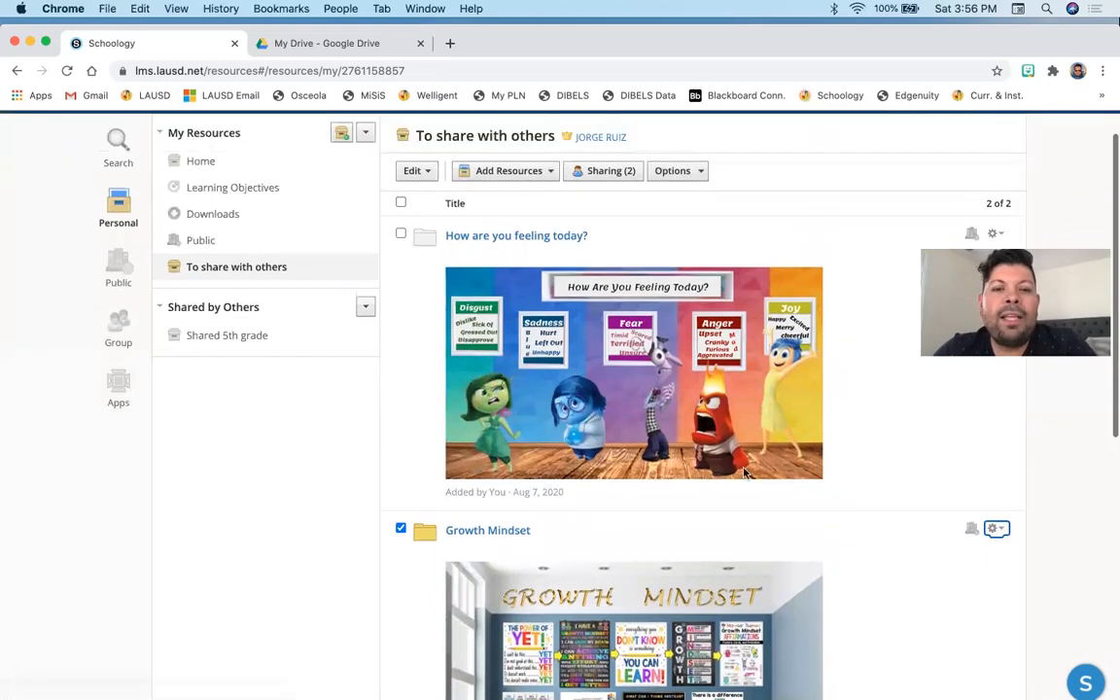
left_click(400, 527)
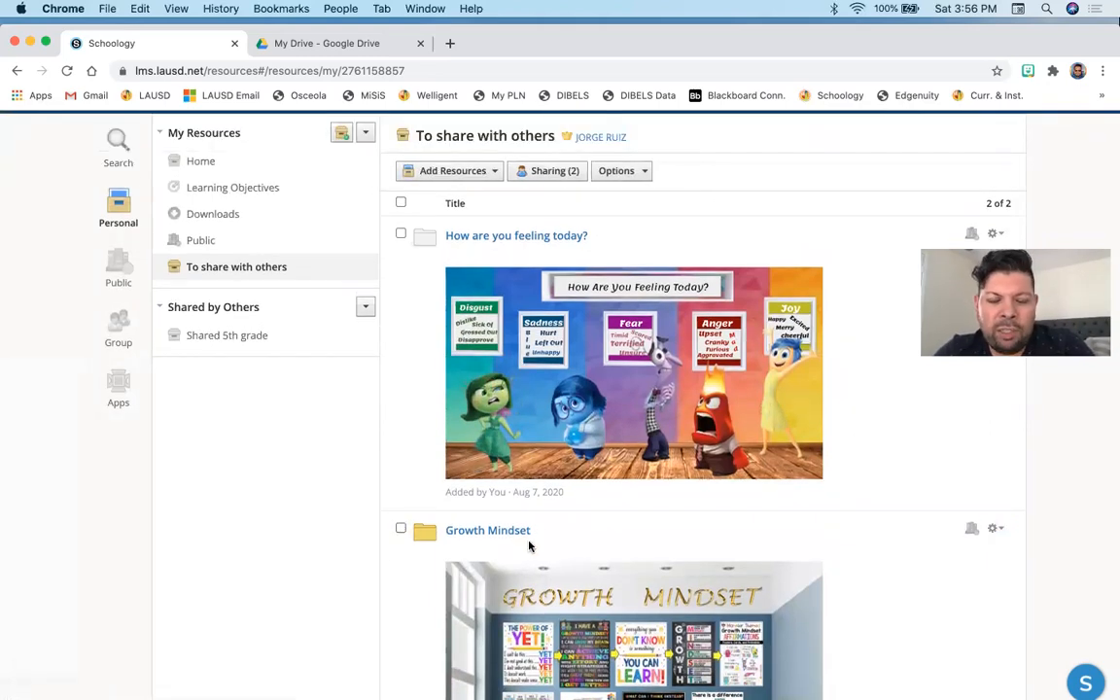
left_click(401, 529)
scroll(626, 350, "up", 1)
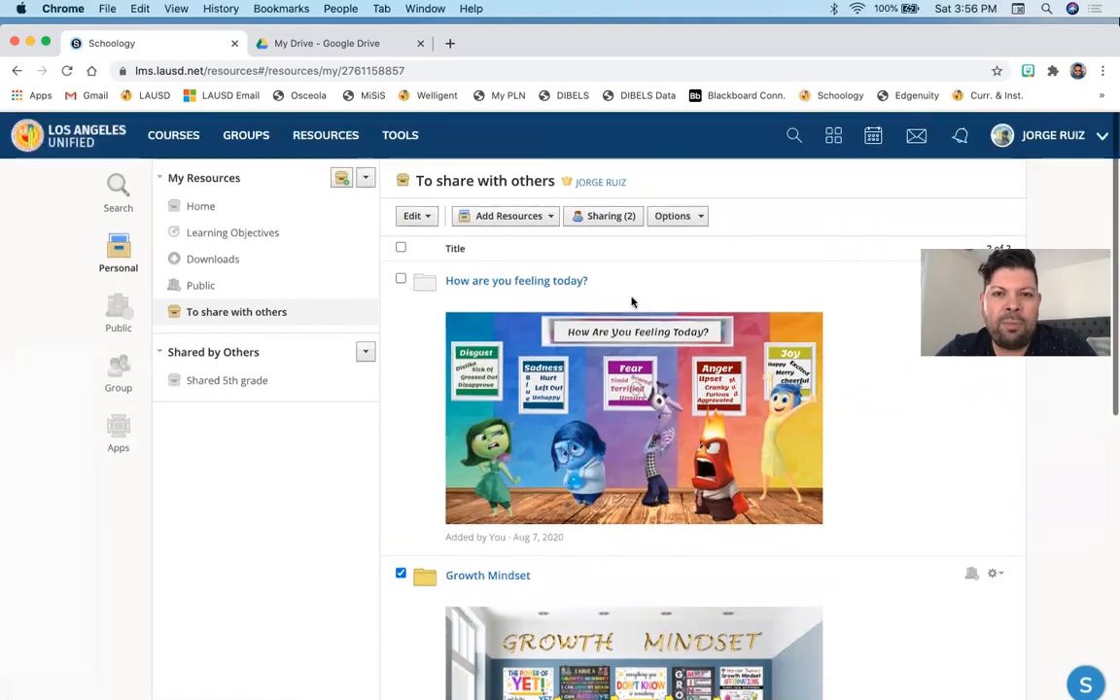
- Share the To share with others collection with a colleague found by searching their first name in Add People
left_click(602, 216)
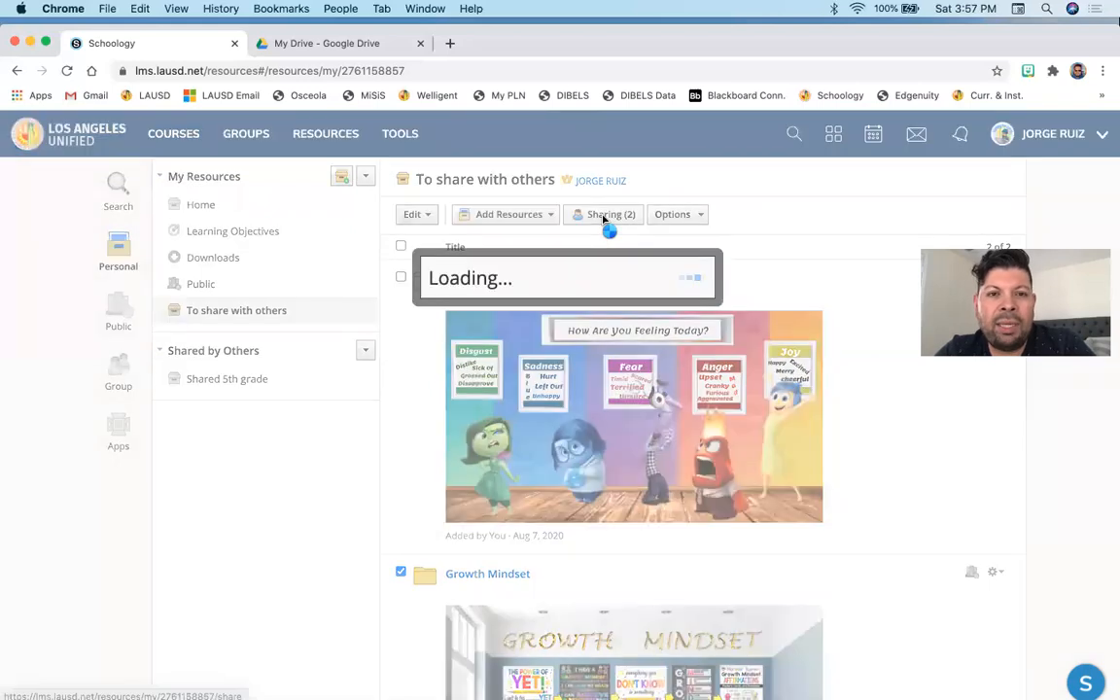
scroll(540, 323, "down", 1)
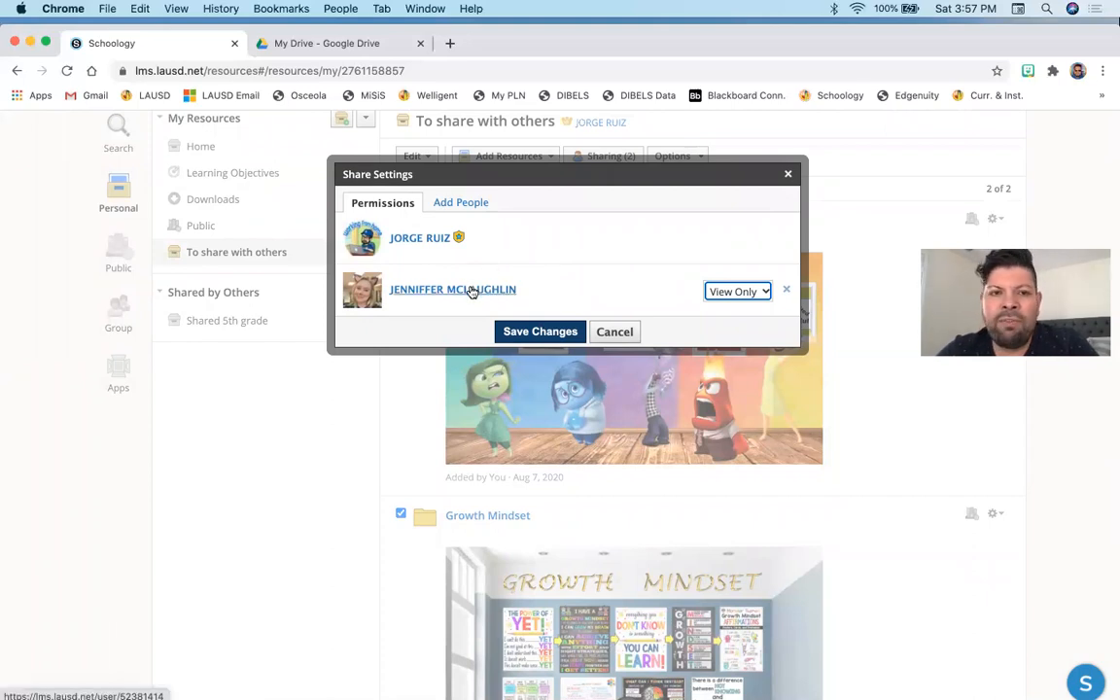
left_click(461, 203)
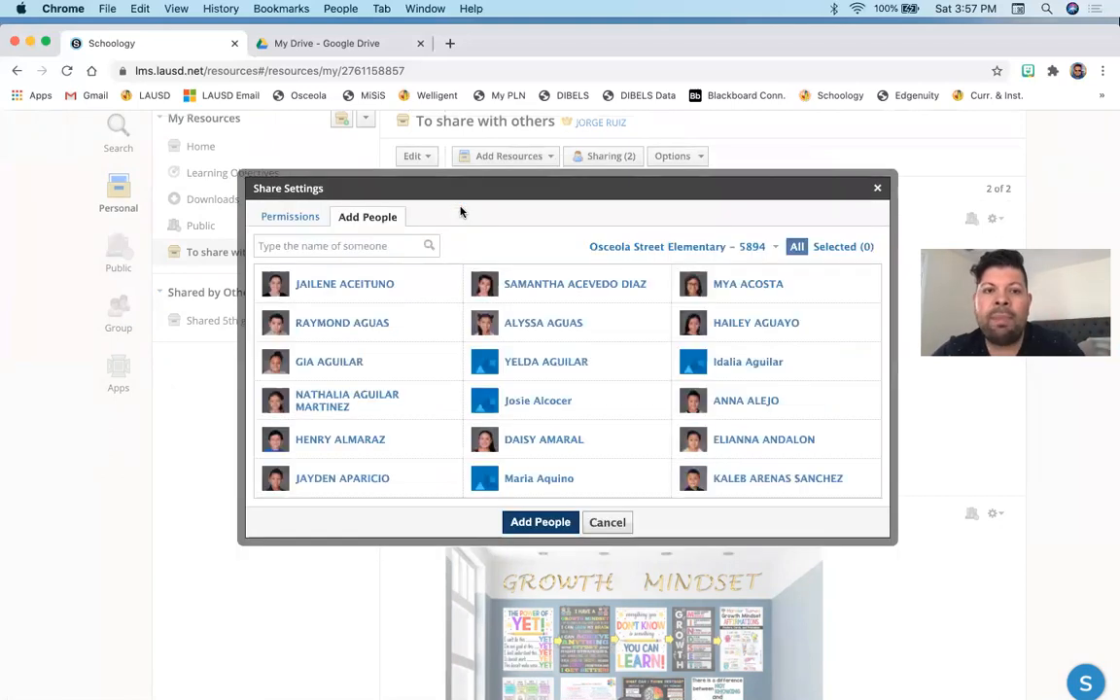
scroll(407, 310, "down", 2)
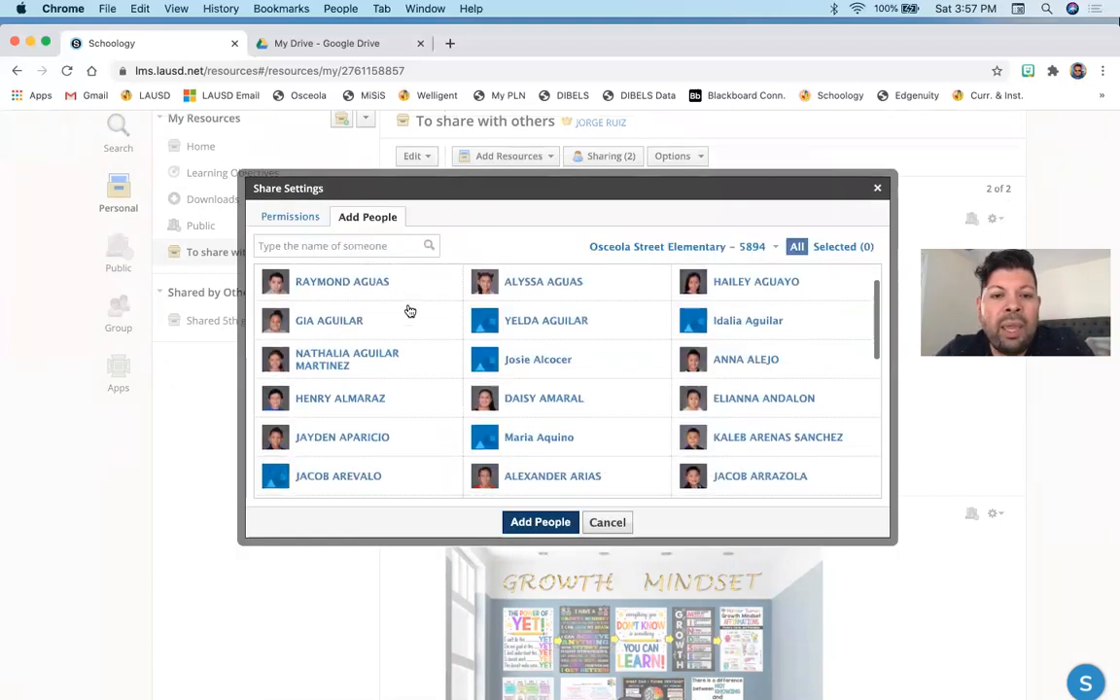
scroll(404, 303, "up", 2)
left_click(340, 248)
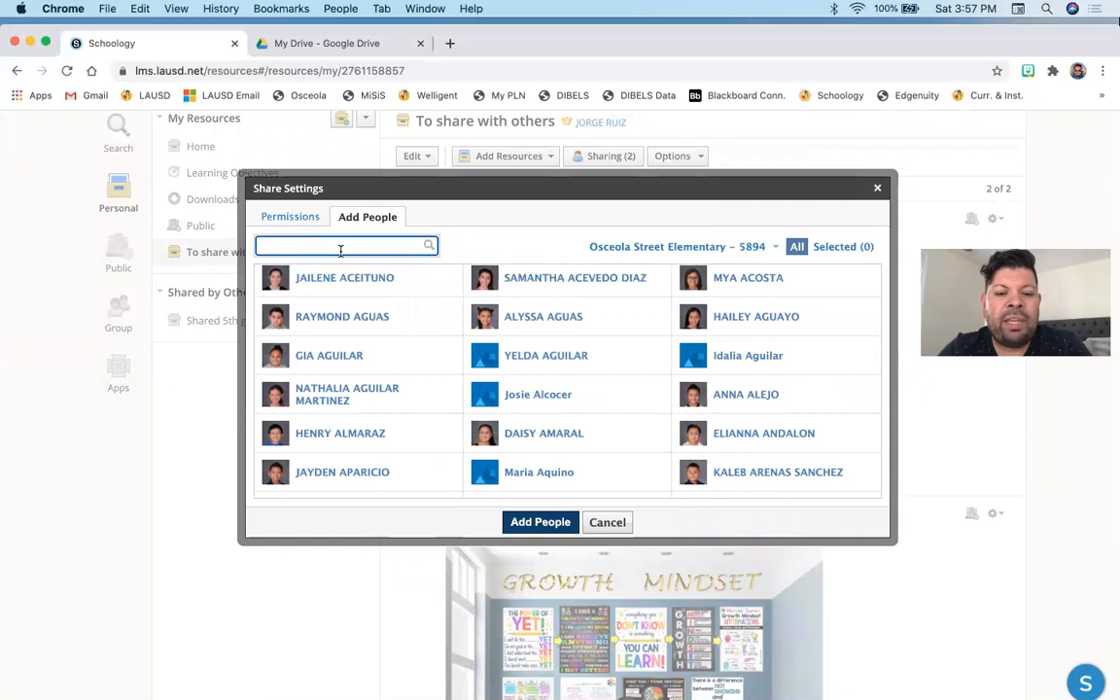
type("Yolanda")
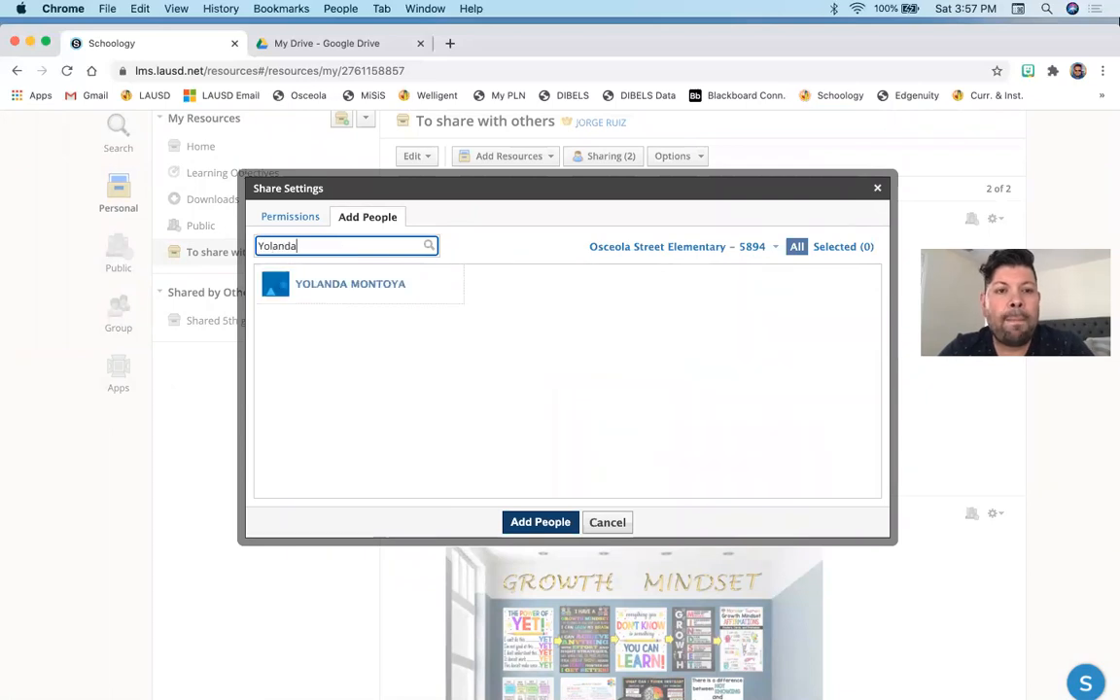
left_click(358, 287)
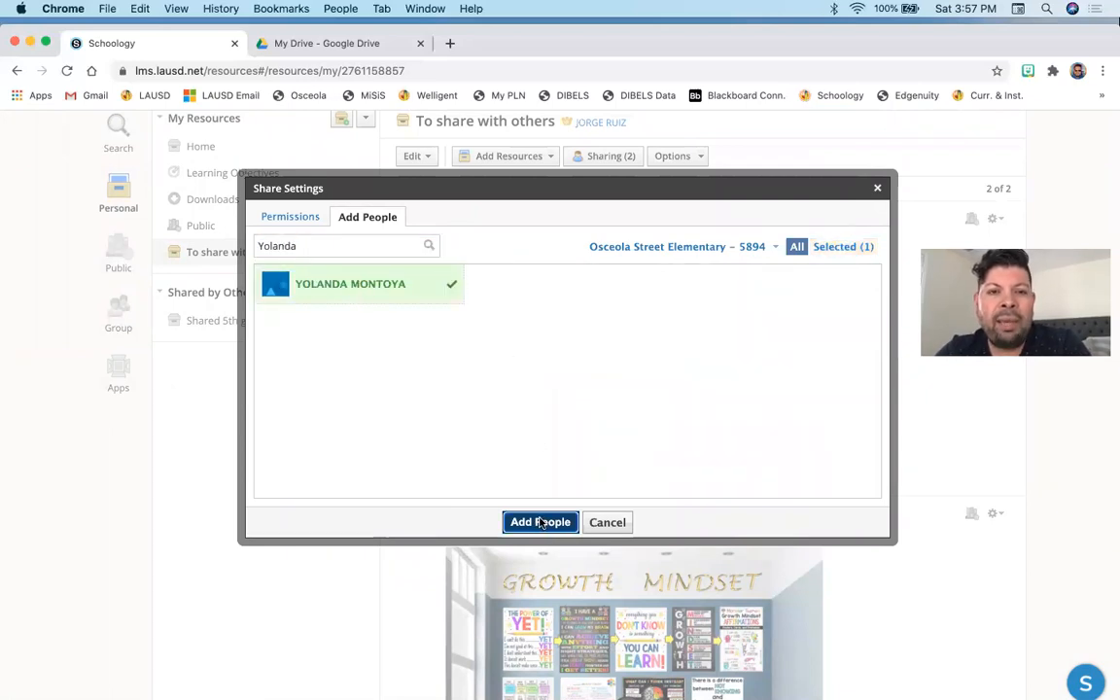
left_click(539, 522)
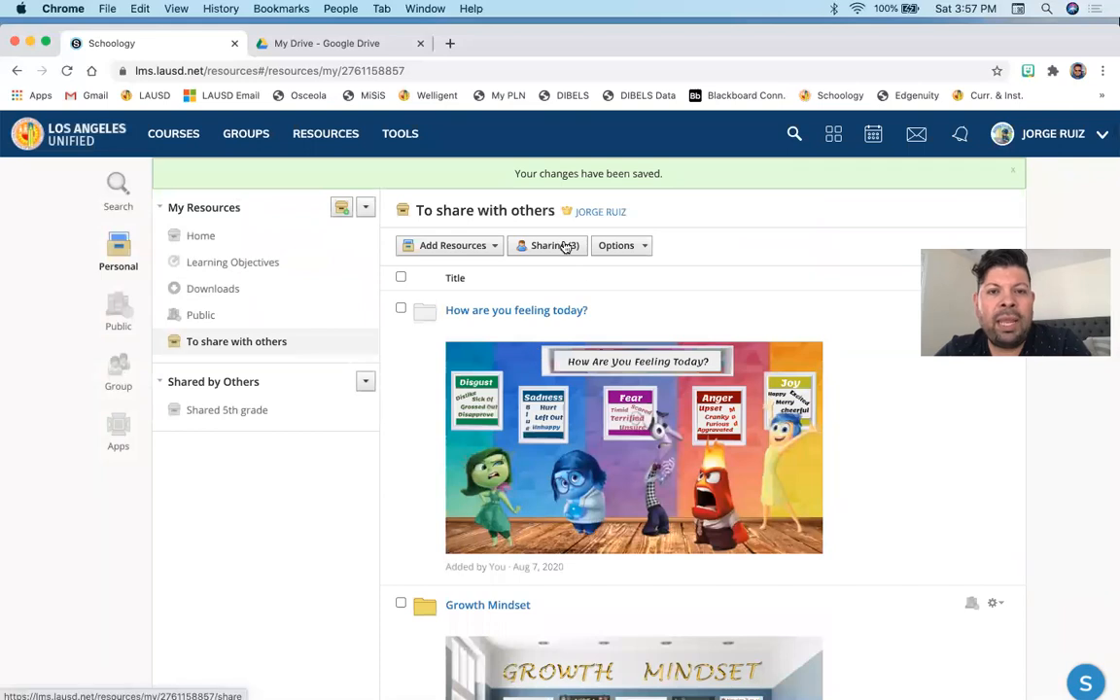
- Switch the new colleague's permission to Can Edit and back to View Only, then save the share settings
left_click(575, 247)
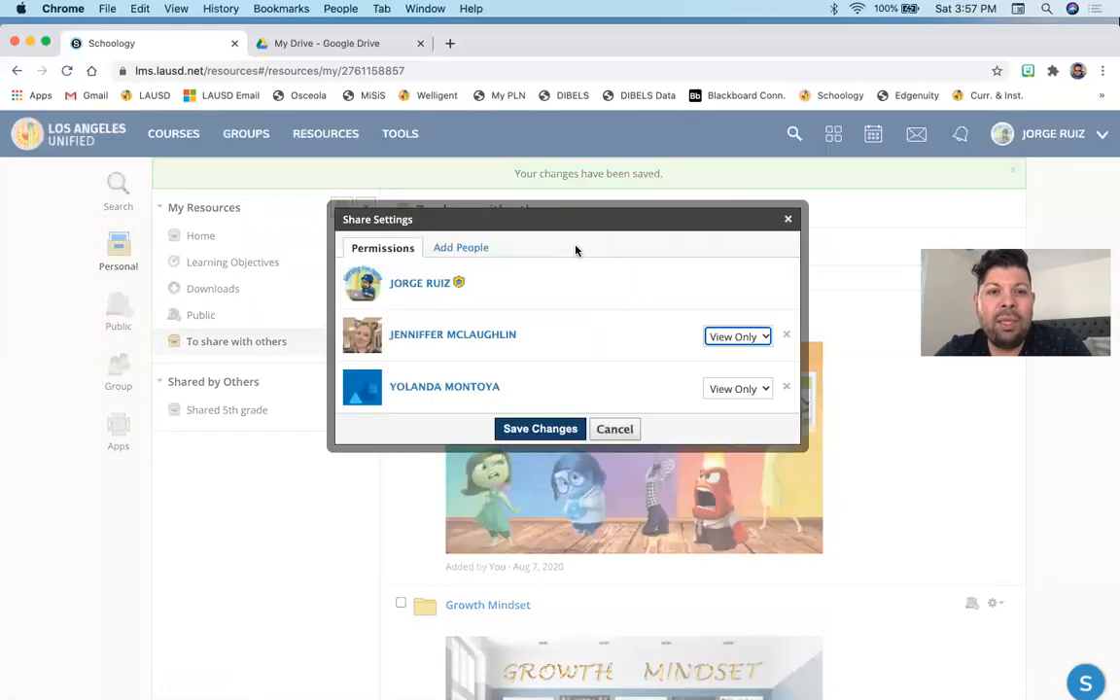
left_click(737, 388)
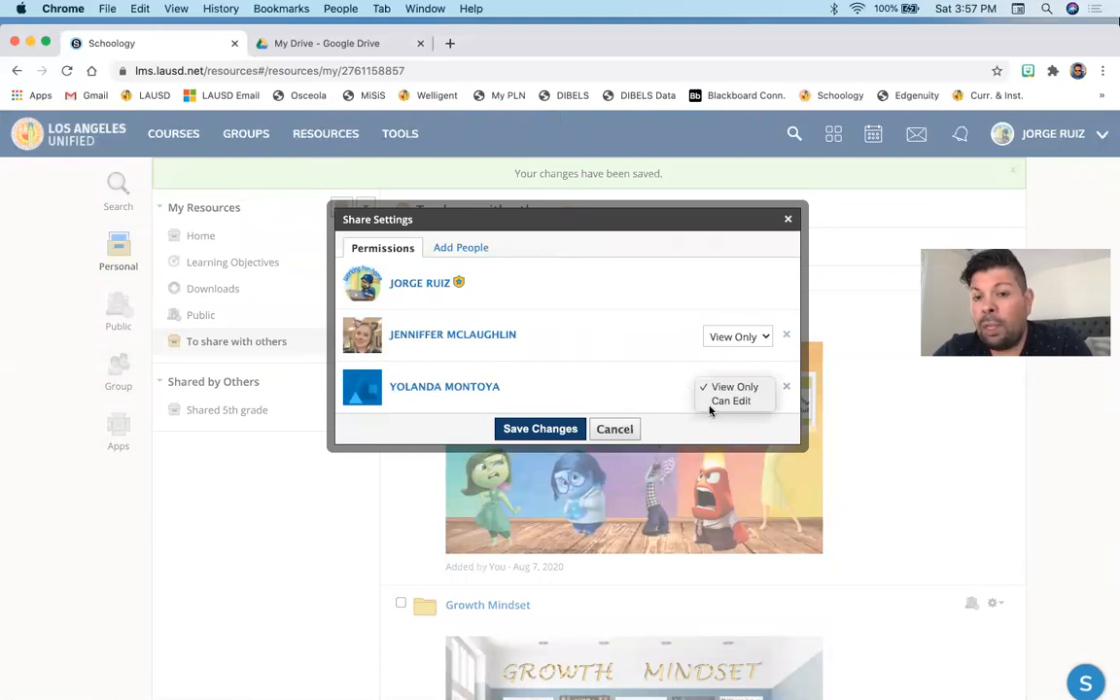
left_click(713, 402)
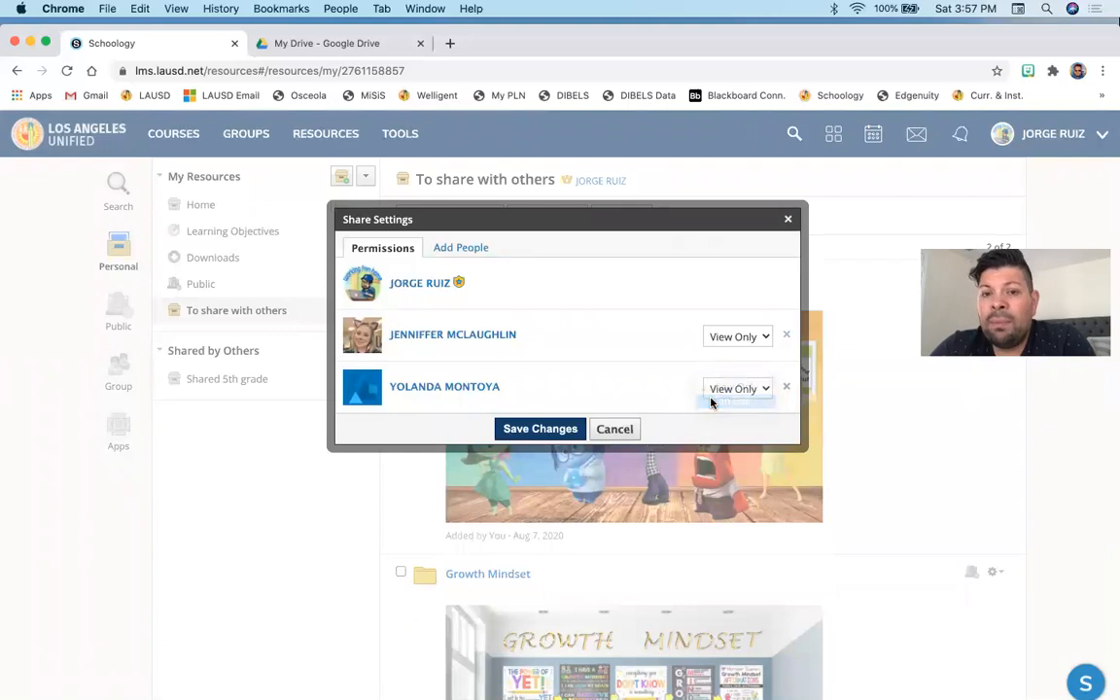
left_click(728, 386)
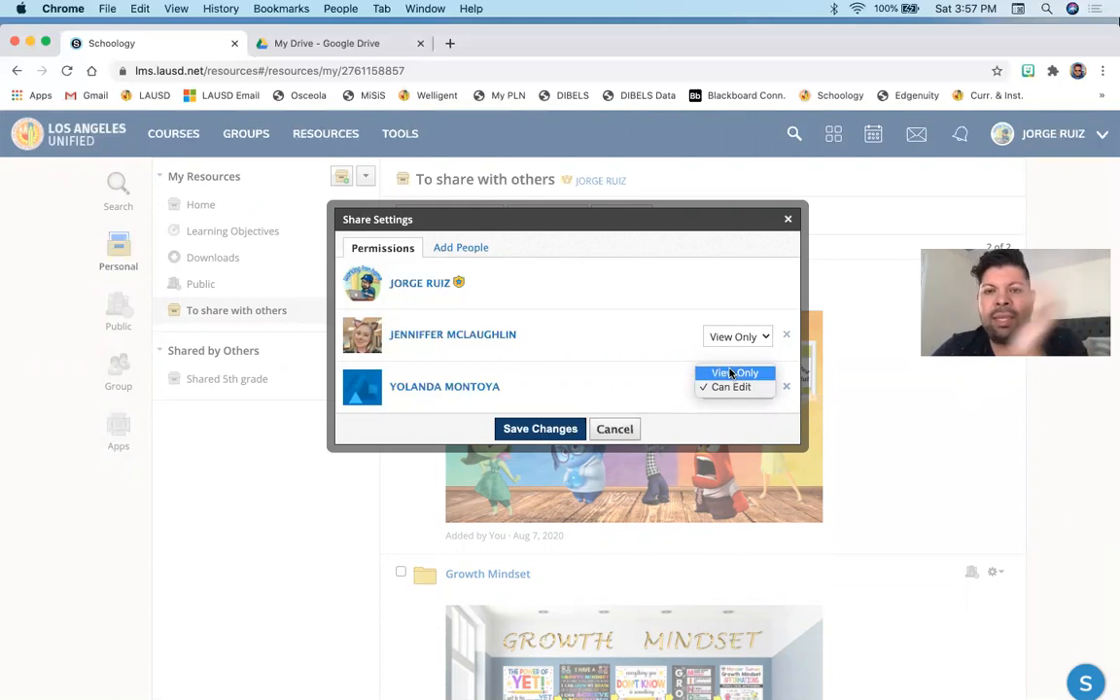
left_click(730, 372)
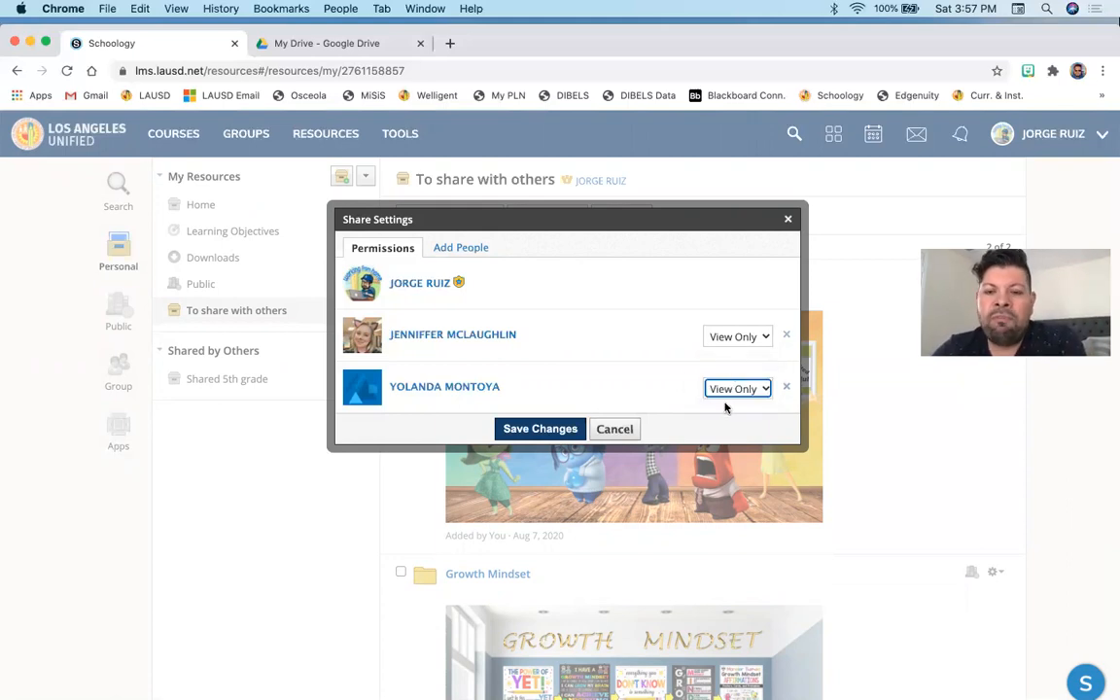
left_click(540, 429)
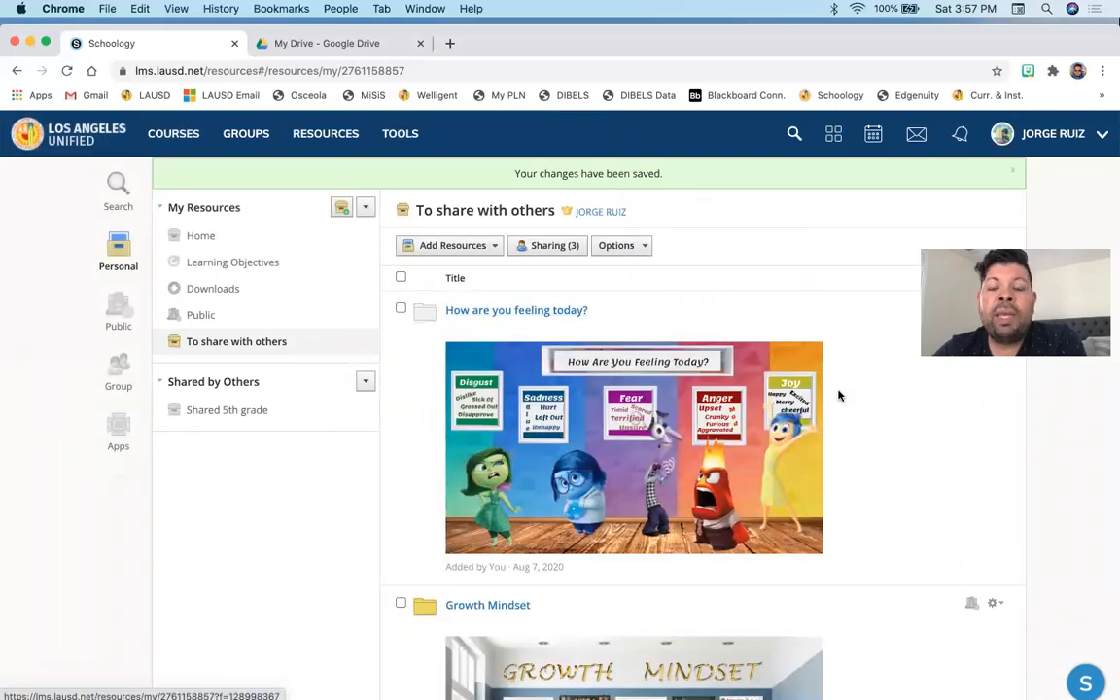
- Return to the Resources home and reopen the To share with others collection to review it
scroll(839, 394, "down", 3)
scroll(839, 394, "up", 3)
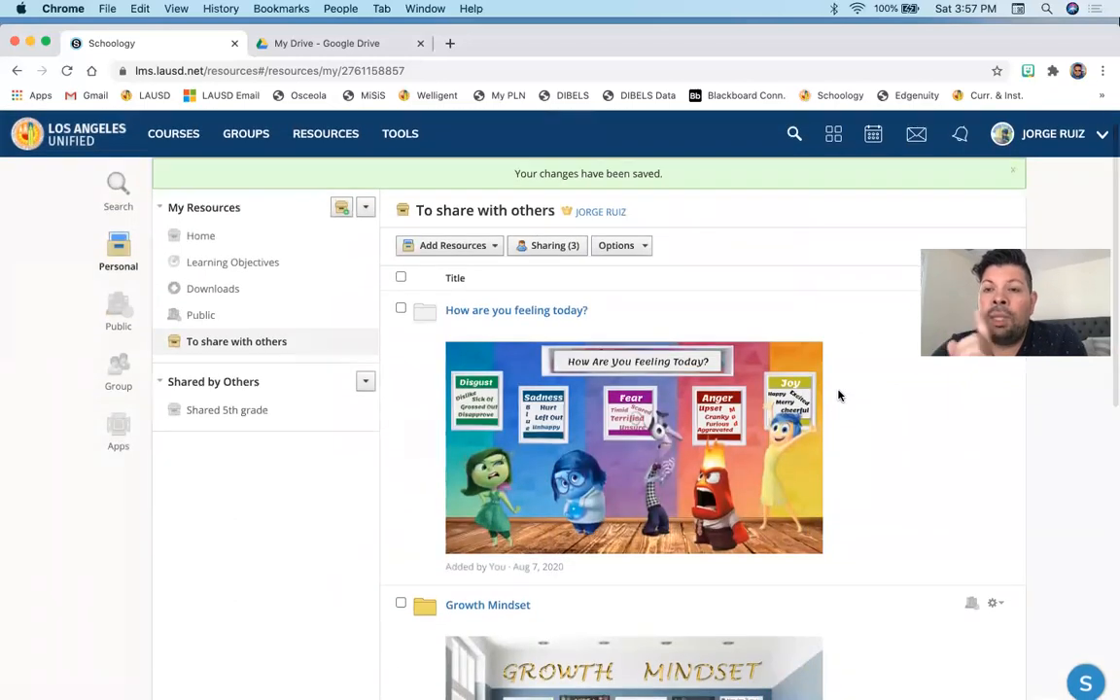
left_click(332, 146)
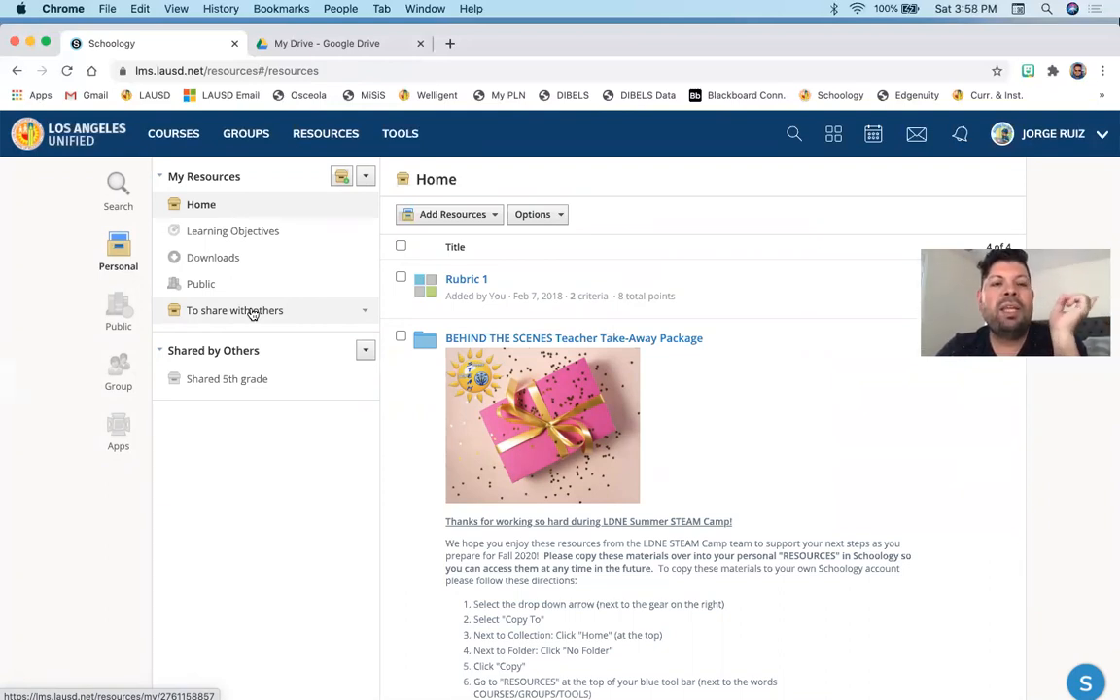
left_click(302, 137)
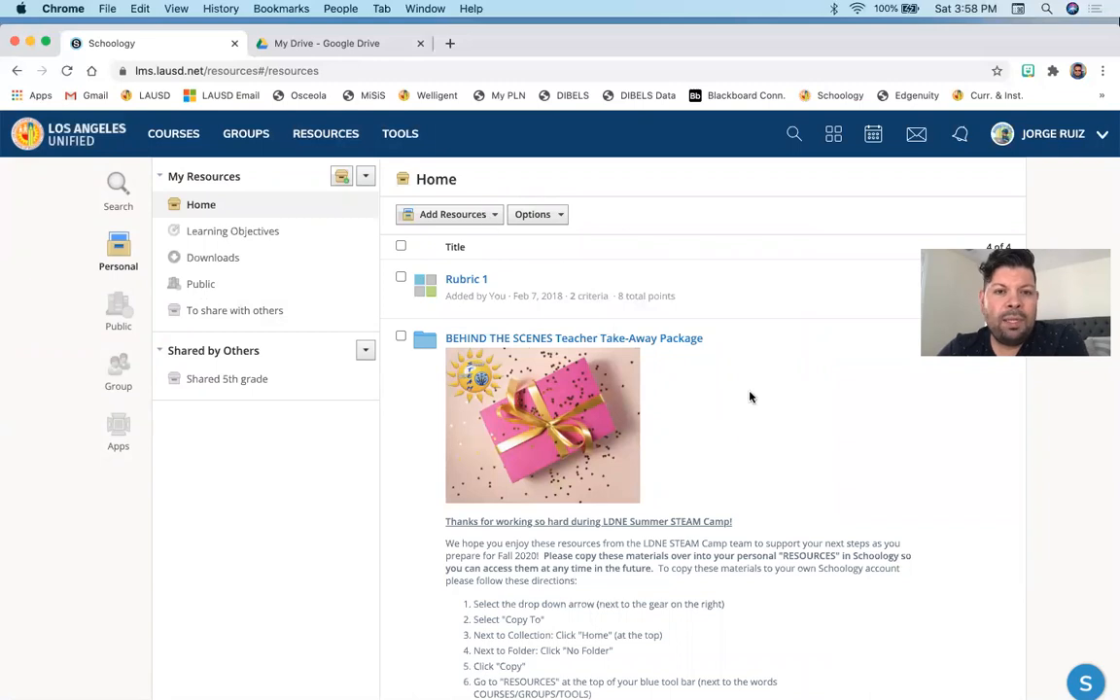
left_click(240, 317)
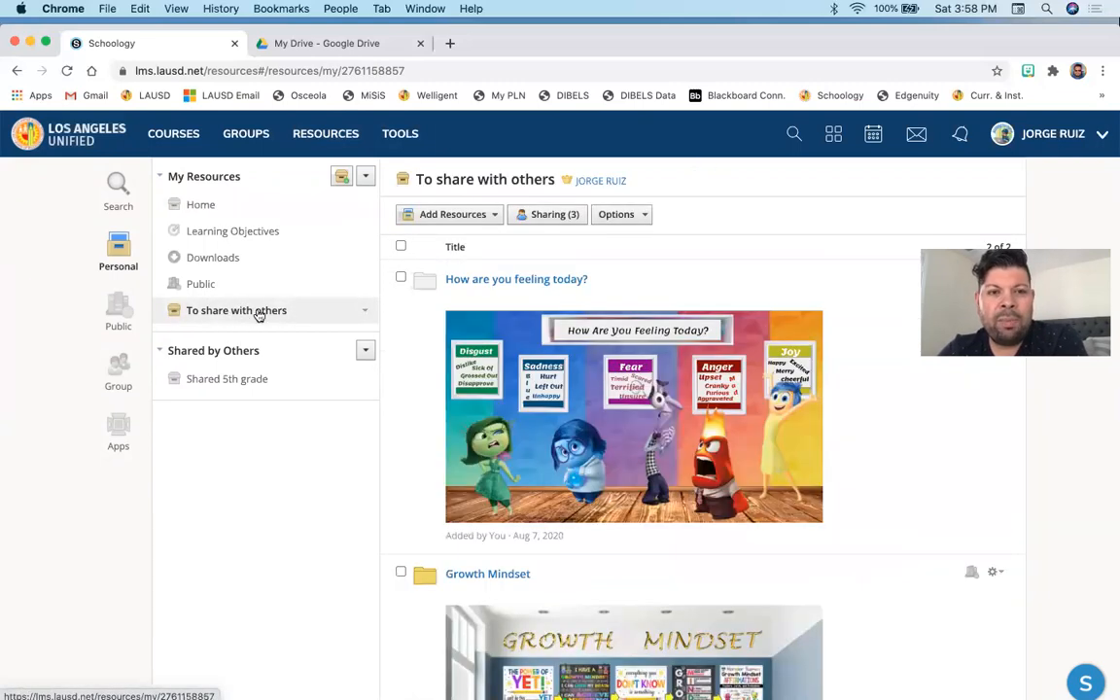
scroll(432, 368, "down", 7)
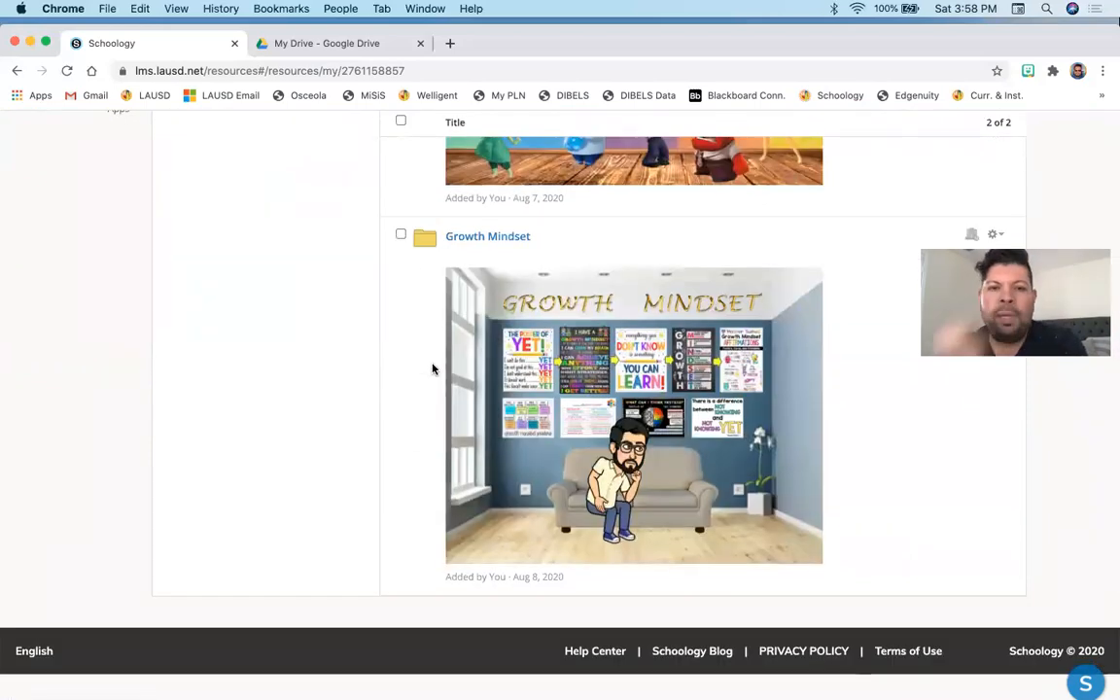
scroll(432, 367, "up", 3)
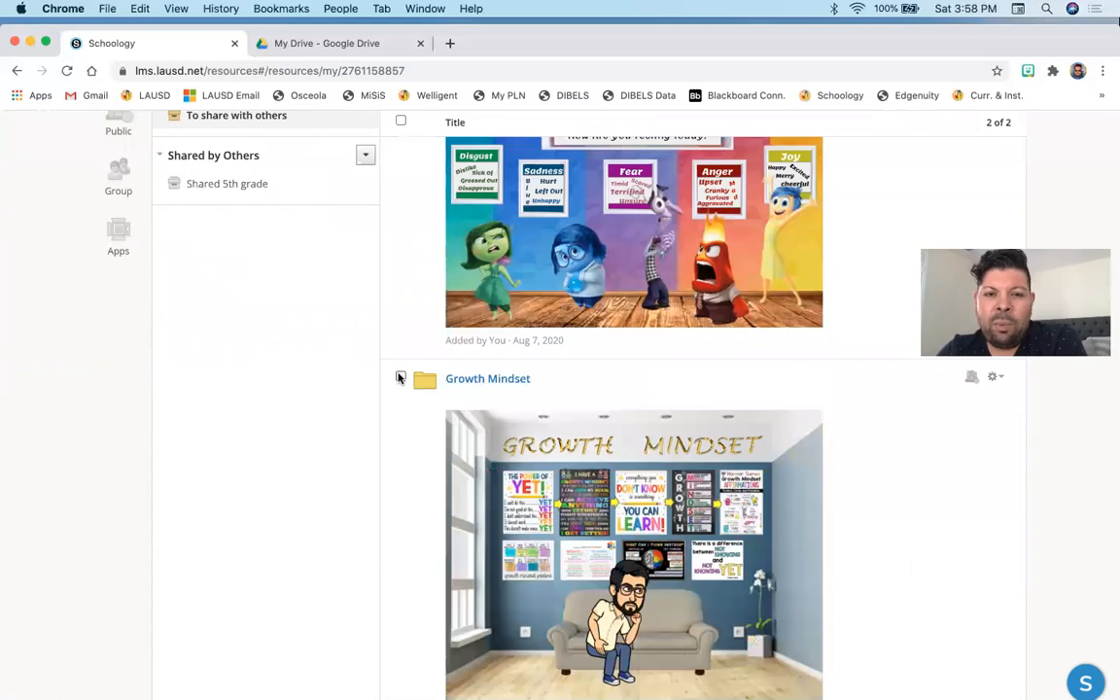
scroll(400, 380, "up", 4)
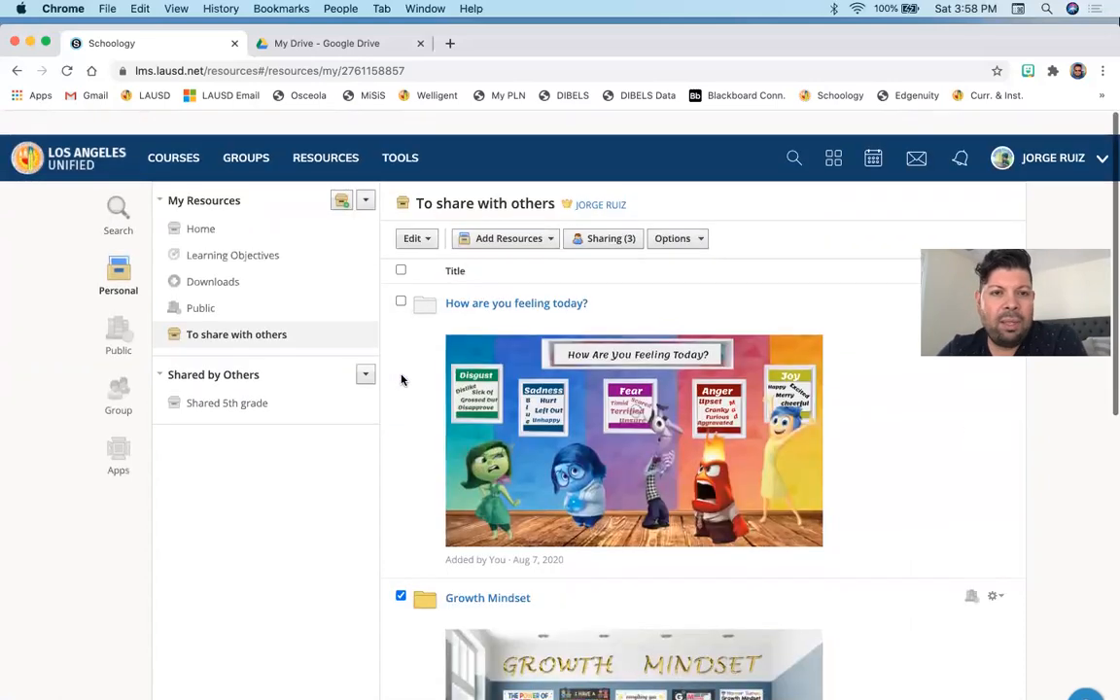
- Open the collection's share settings, view the Add People list, and cancel without changes
left_click(602, 218)
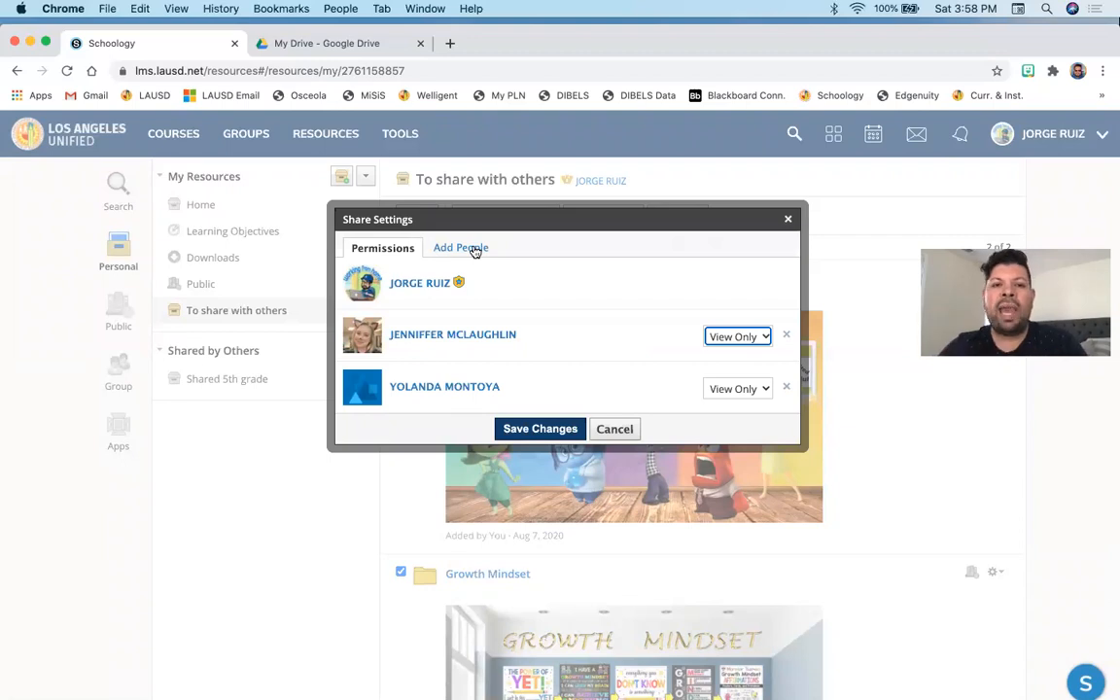
left_click(475, 251)
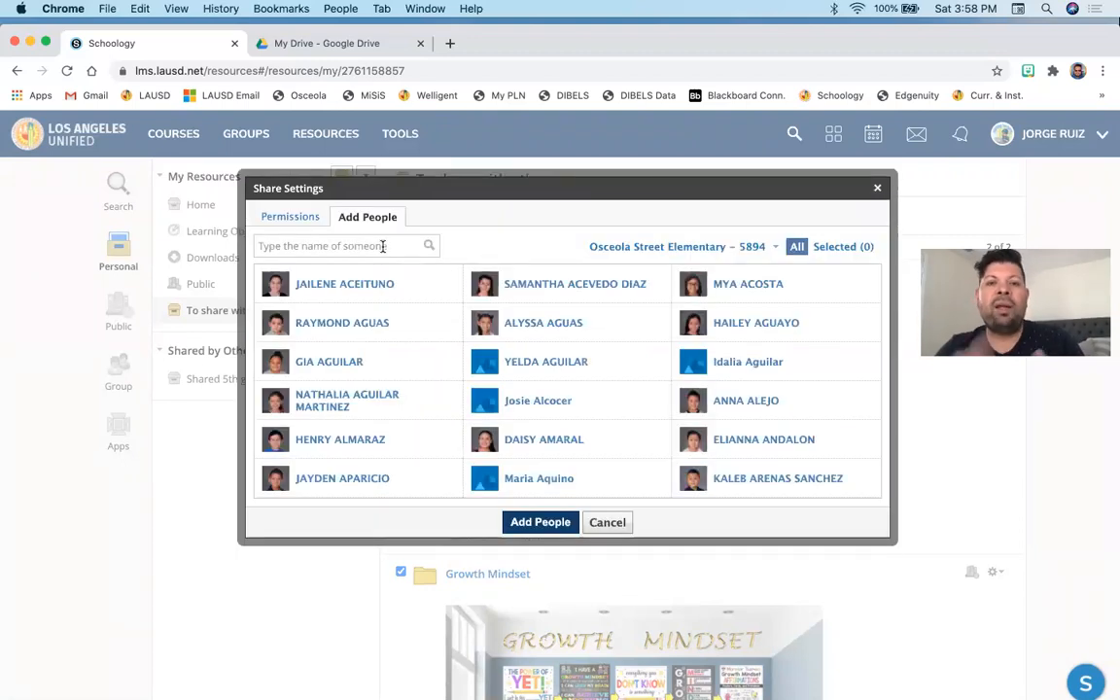
left_click(608, 524)
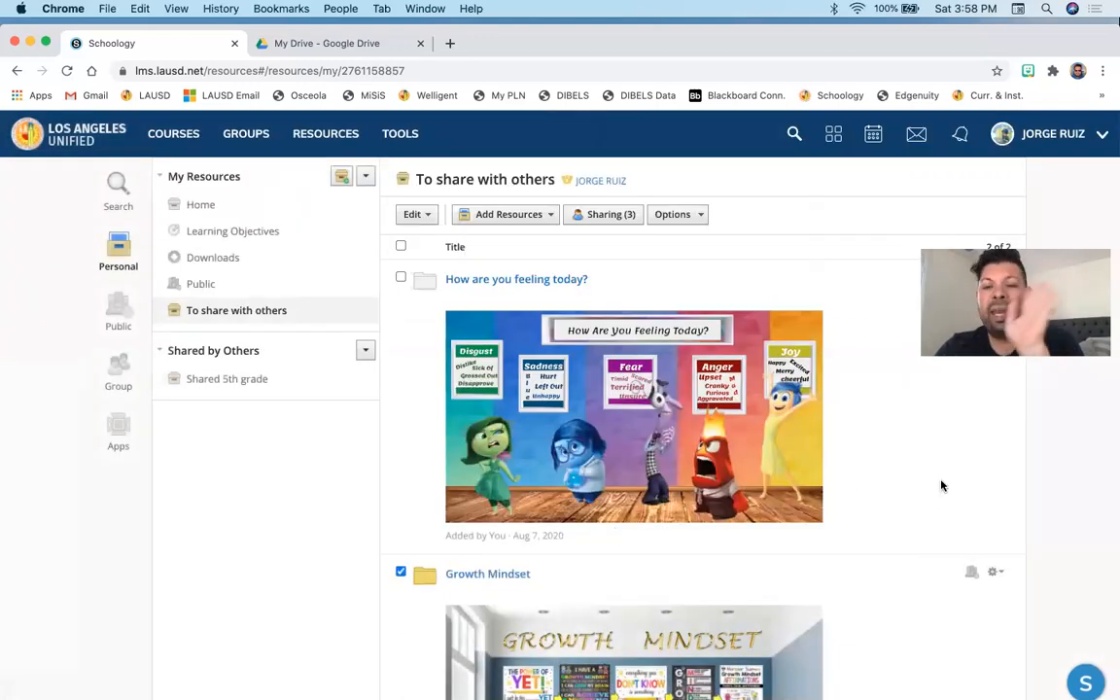
- Go back through Resources to the To share with others collection and scroll through its folders
scroll(941, 486, "down", 1)
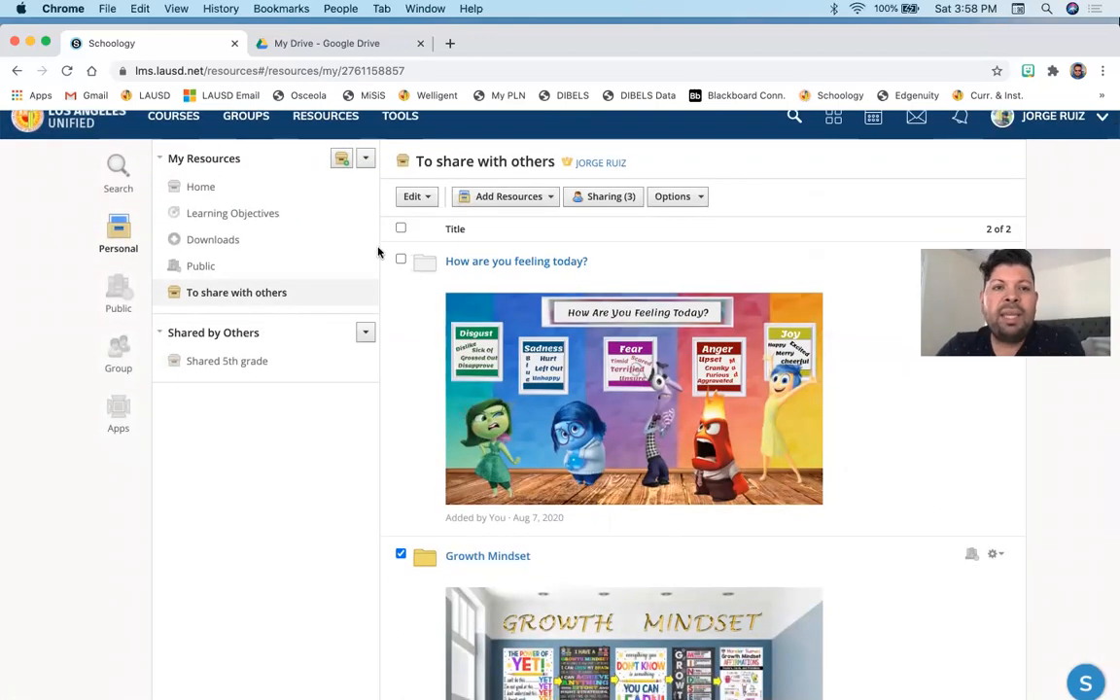
scroll(359, 267, "up", 1)
left_click(324, 134)
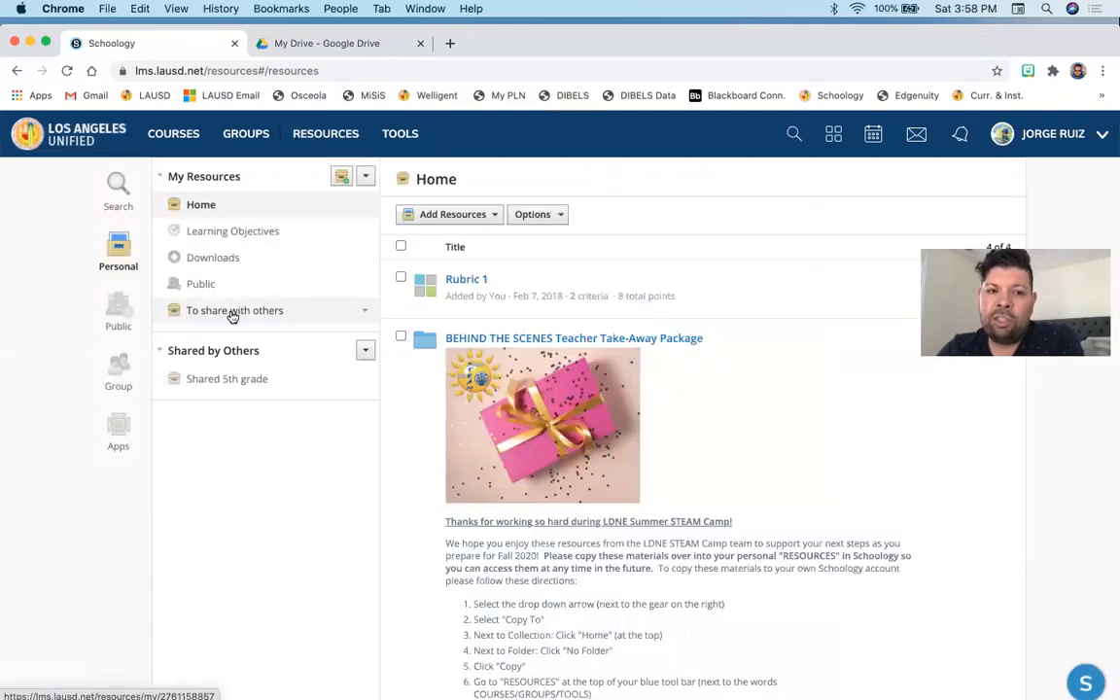
left_click(233, 313)
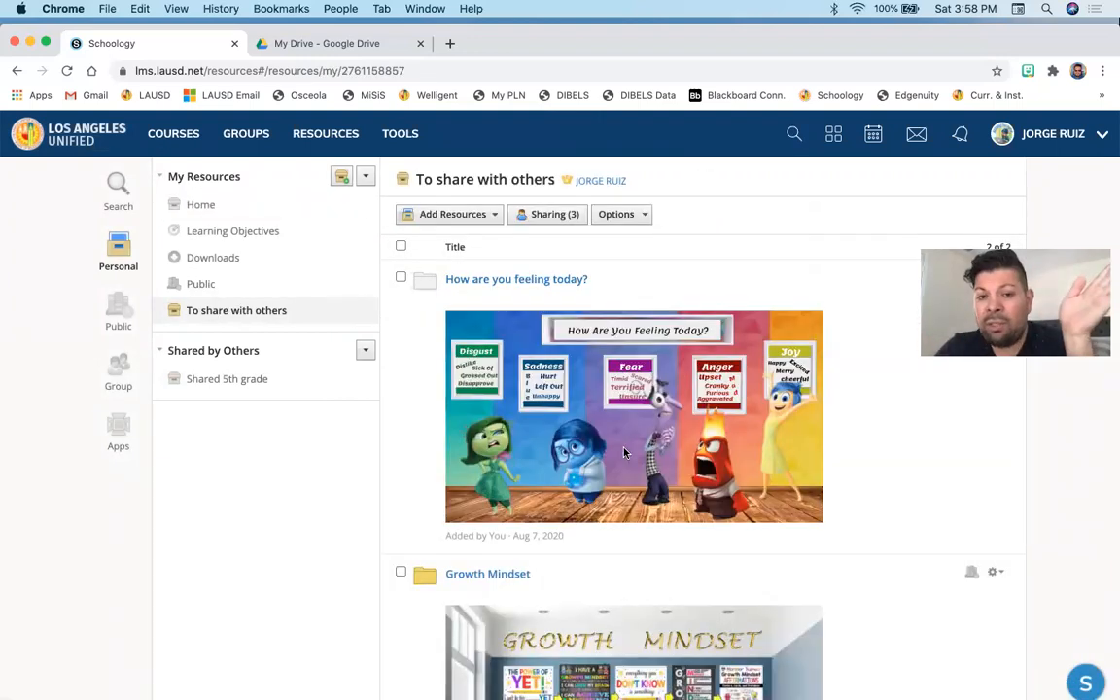
scroll(625, 452, "down", 2)
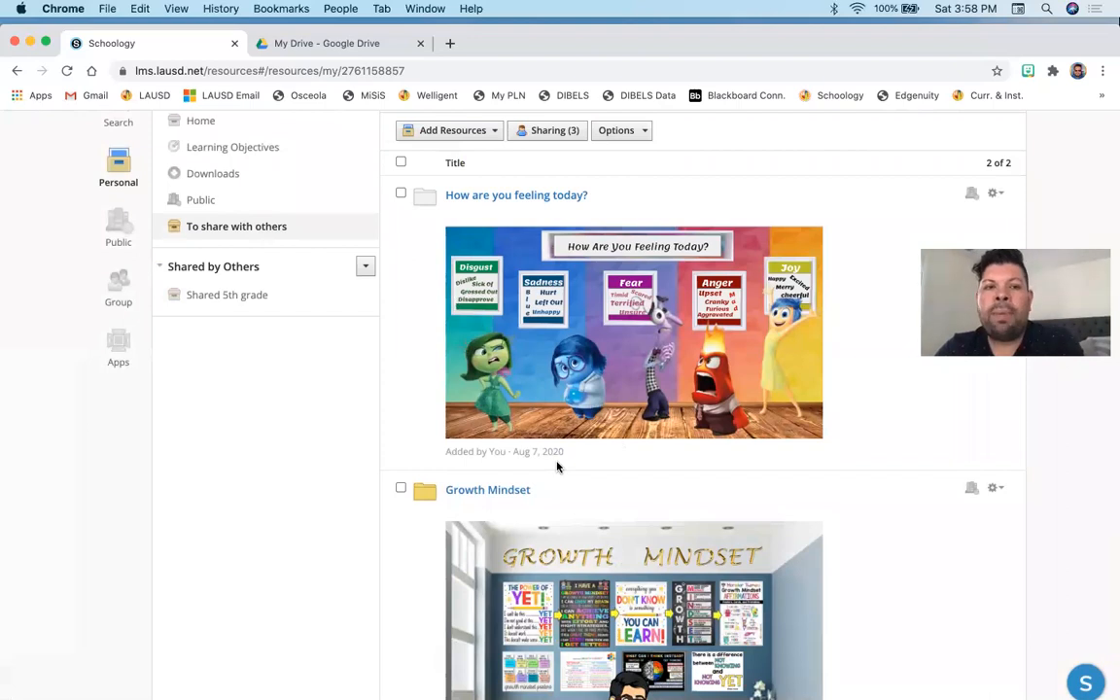
scroll(557, 466, "up", 2)
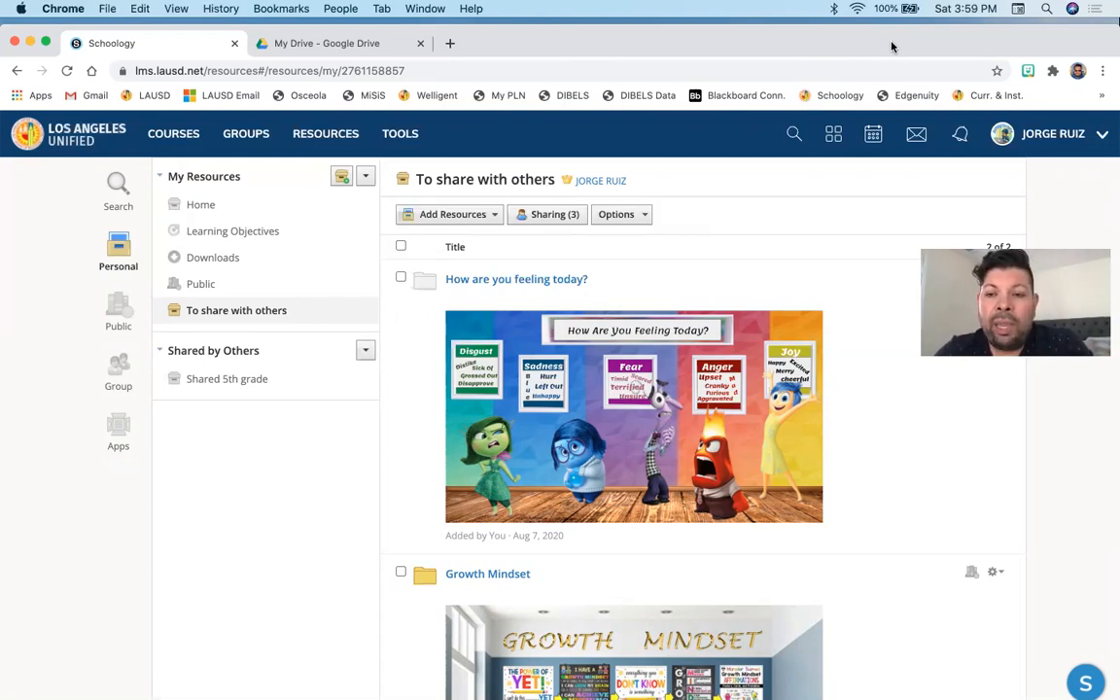
- Open the full My Courses list from the Courses menu
left_click(161, 152)
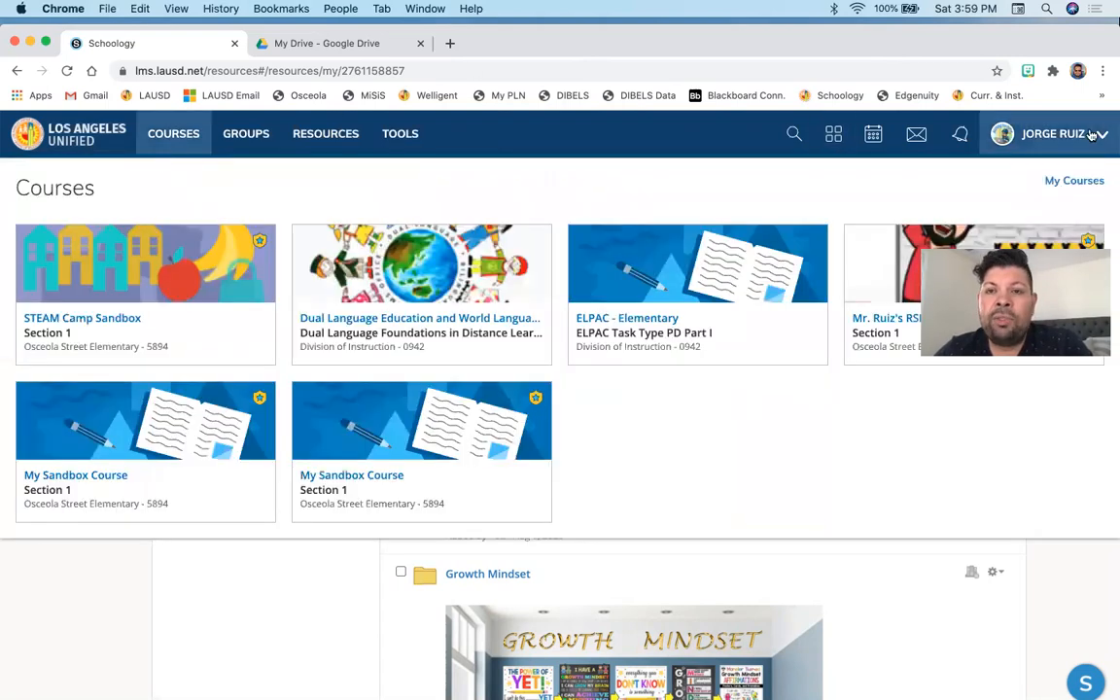
left_click(1075, 185)
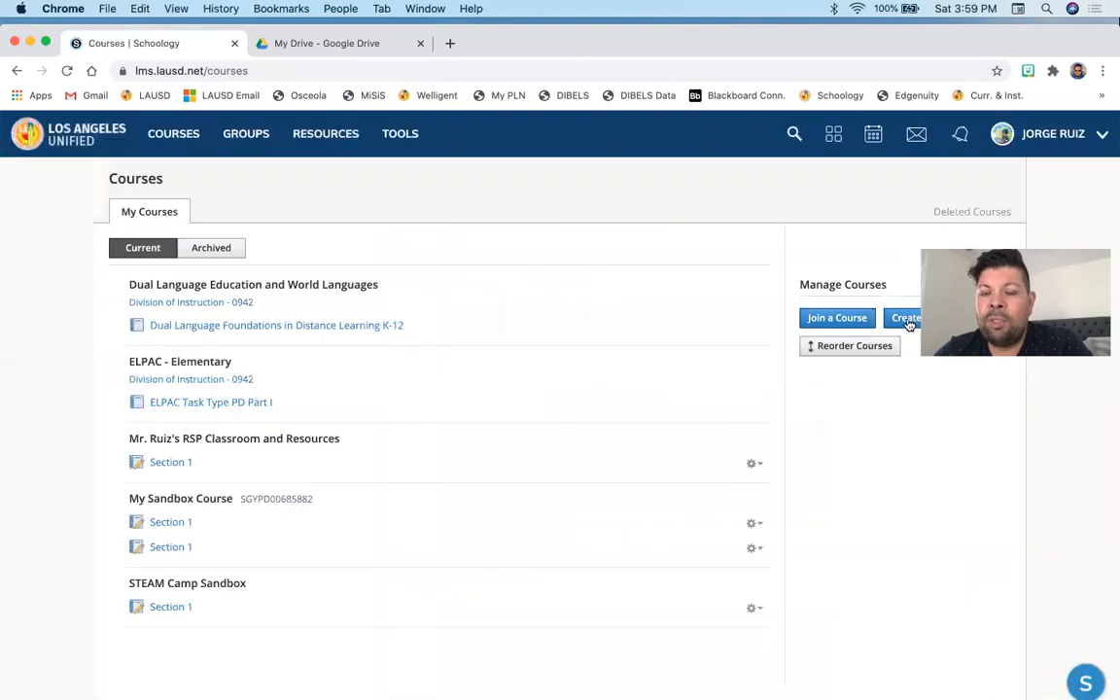
- Start creating a course, entering SANDBOX as the course name to pick My Sandbox Course with Section 2
left_click(912, 318)
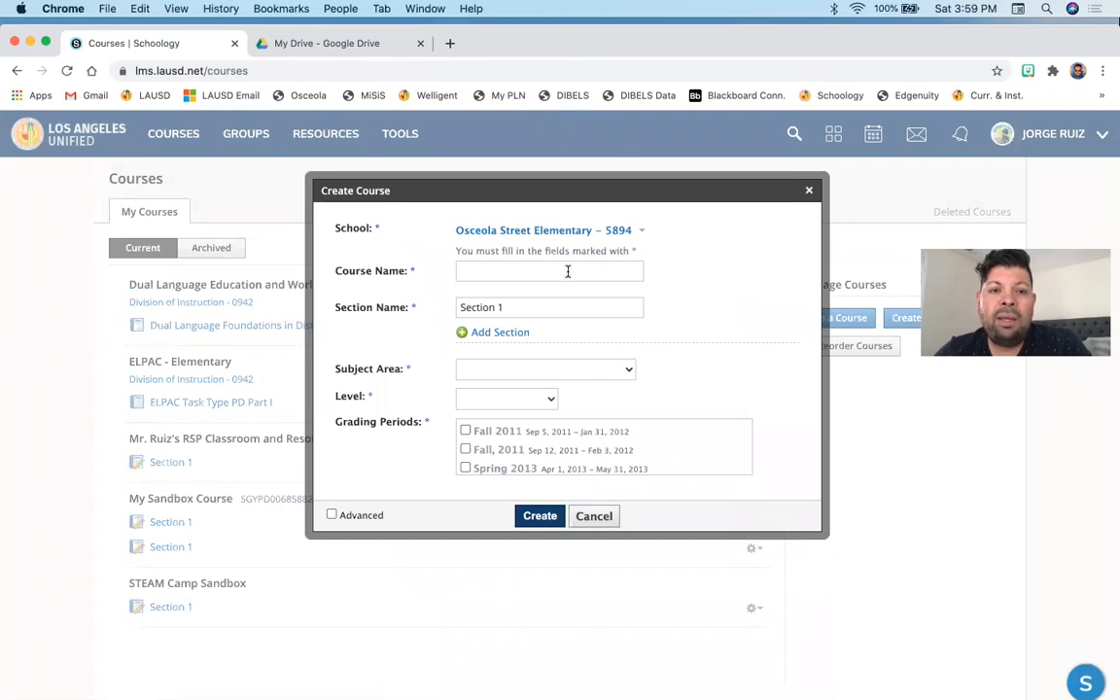
left_click(566, 274)
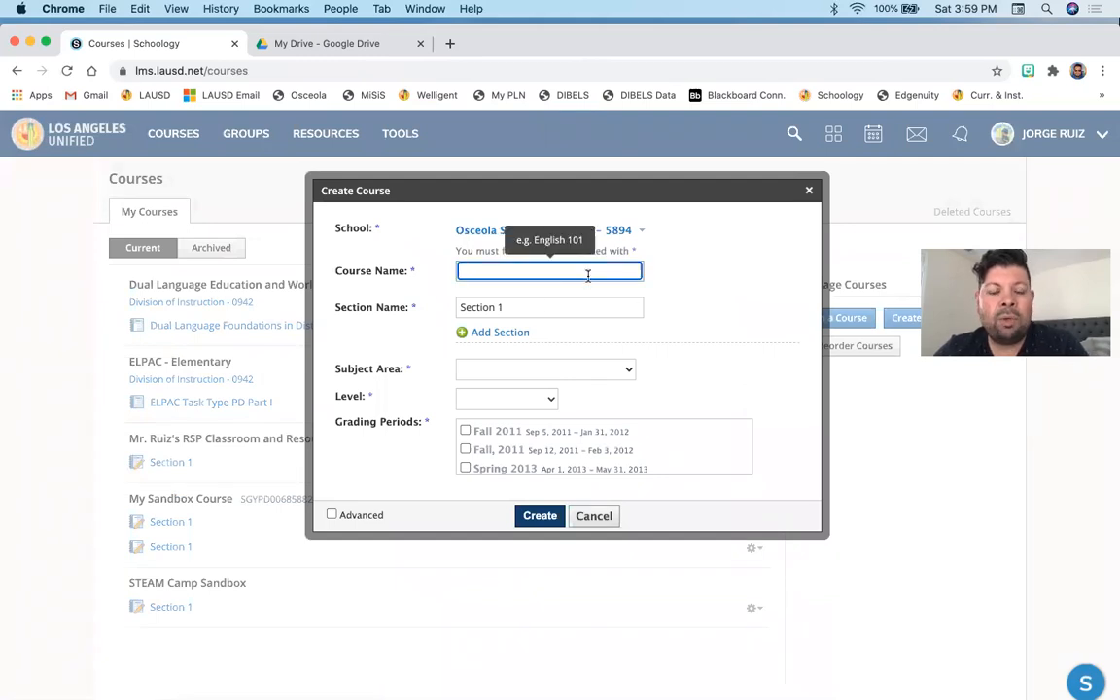
type("SANDBOX")
left_click(565, 294)
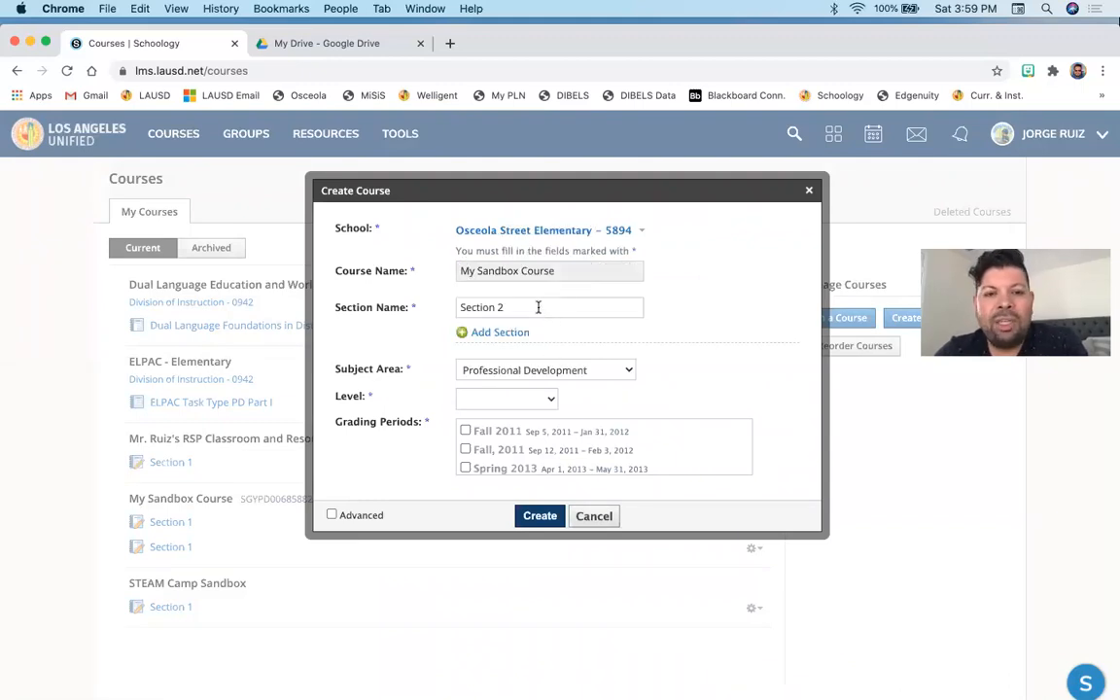
- Review the subject and level lists, tick PD Grading Period, then cancel the course creation
left_click(555, 370)
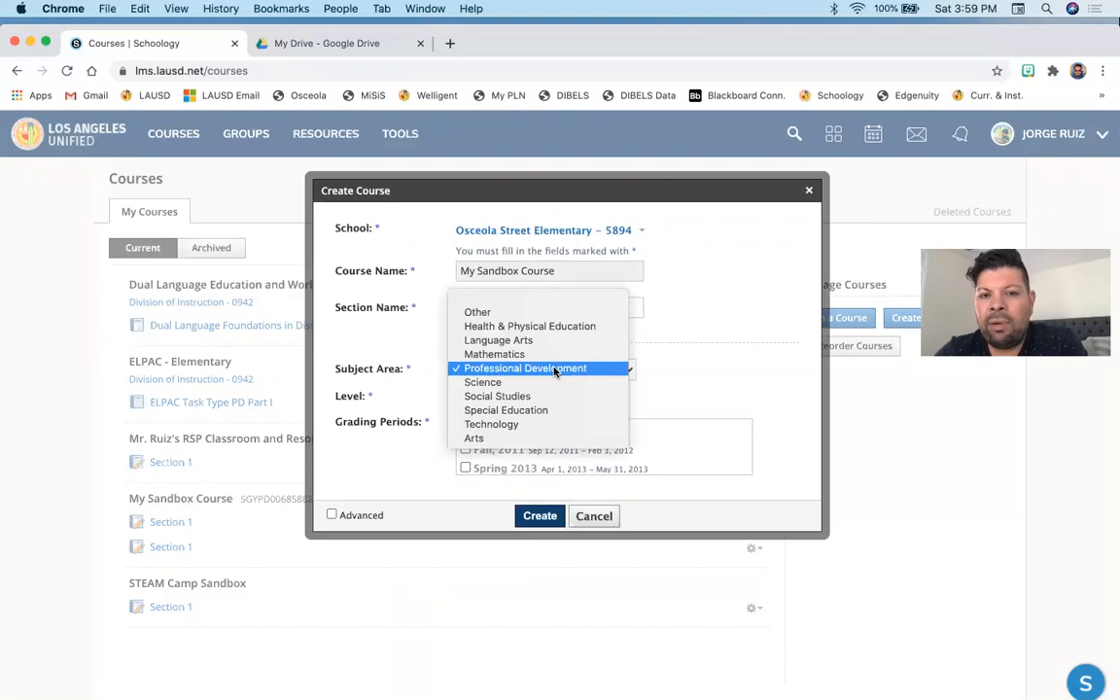
left_click(696, 380)
left_click(515, 399)
left_click(657, 380)
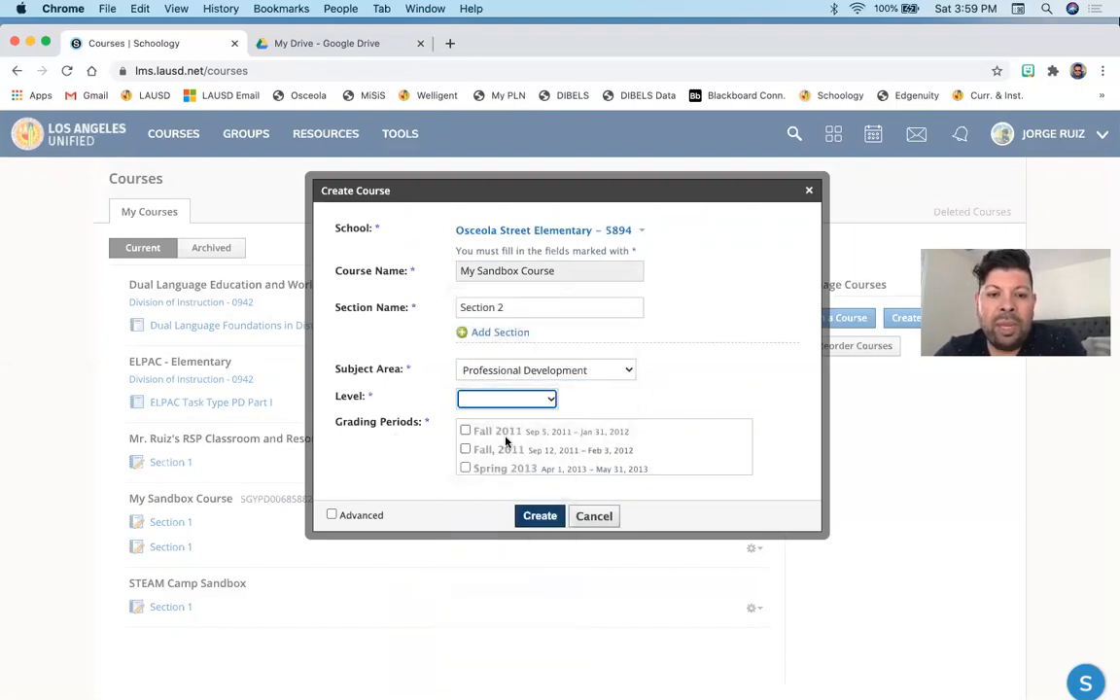
scroll(504, 441, "down", 15)
scroll(504, 441, "down", 8)
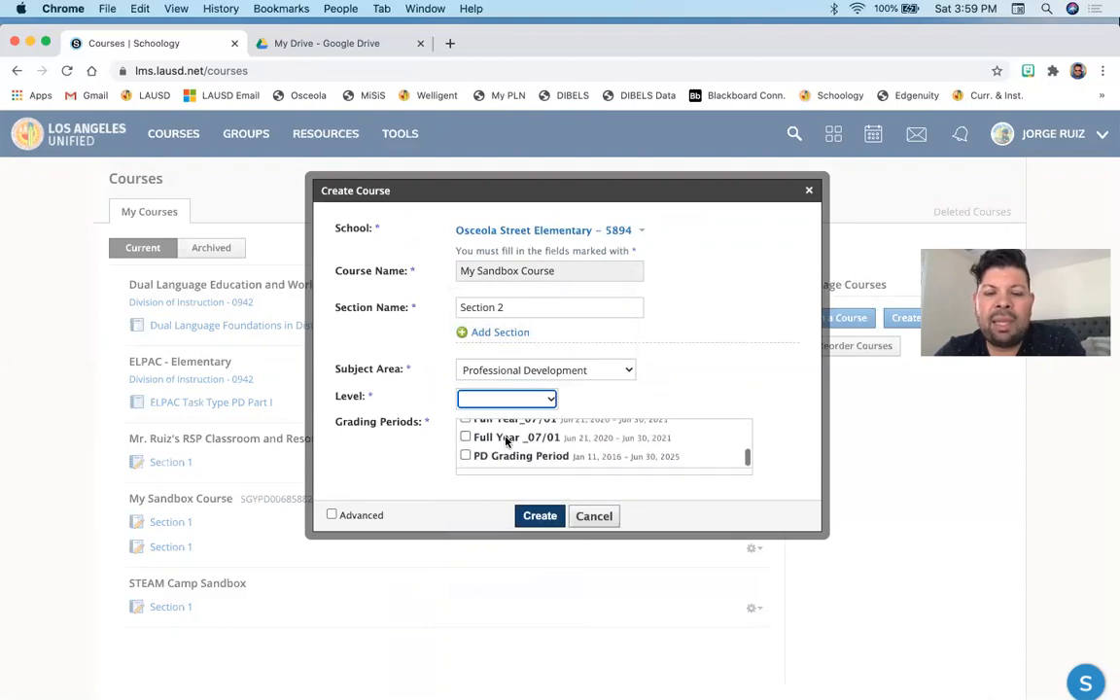
left_click(465, 342)
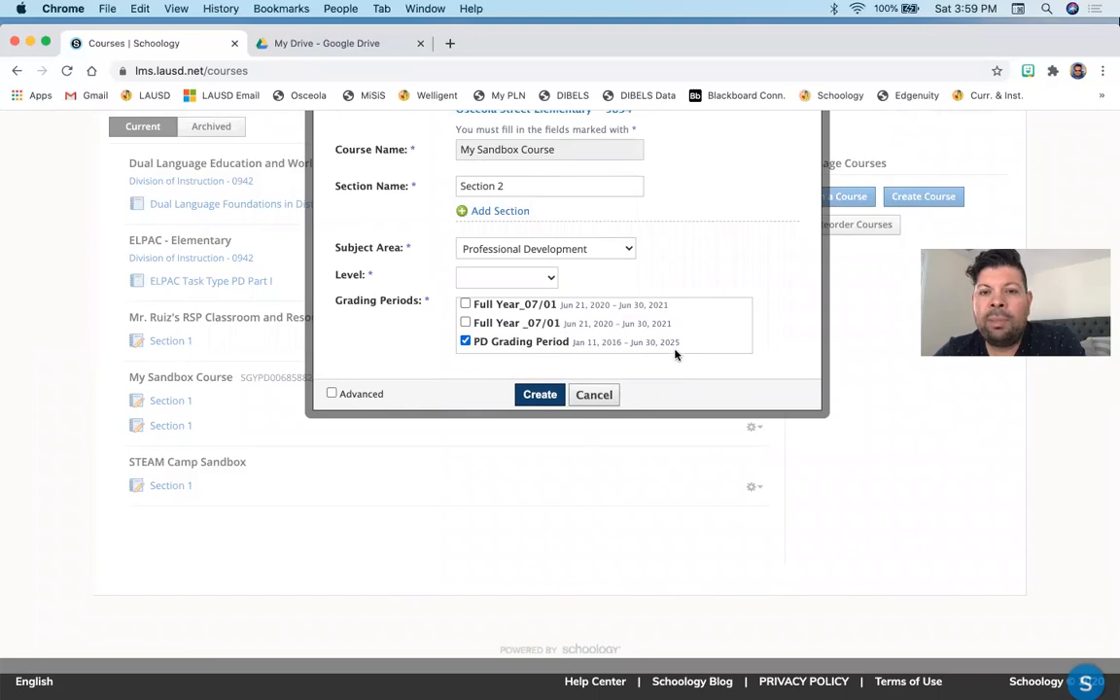
scroll(715, 369, "up", 2)
scroll(715, 369, "up", 1)
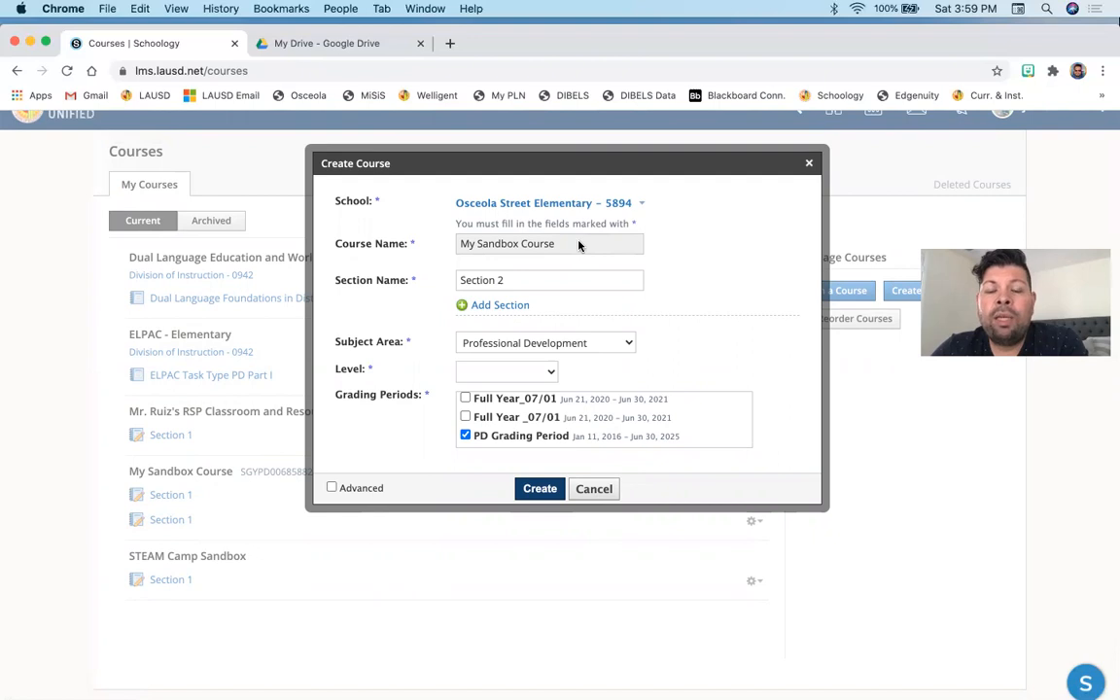
left_click(594, 489)
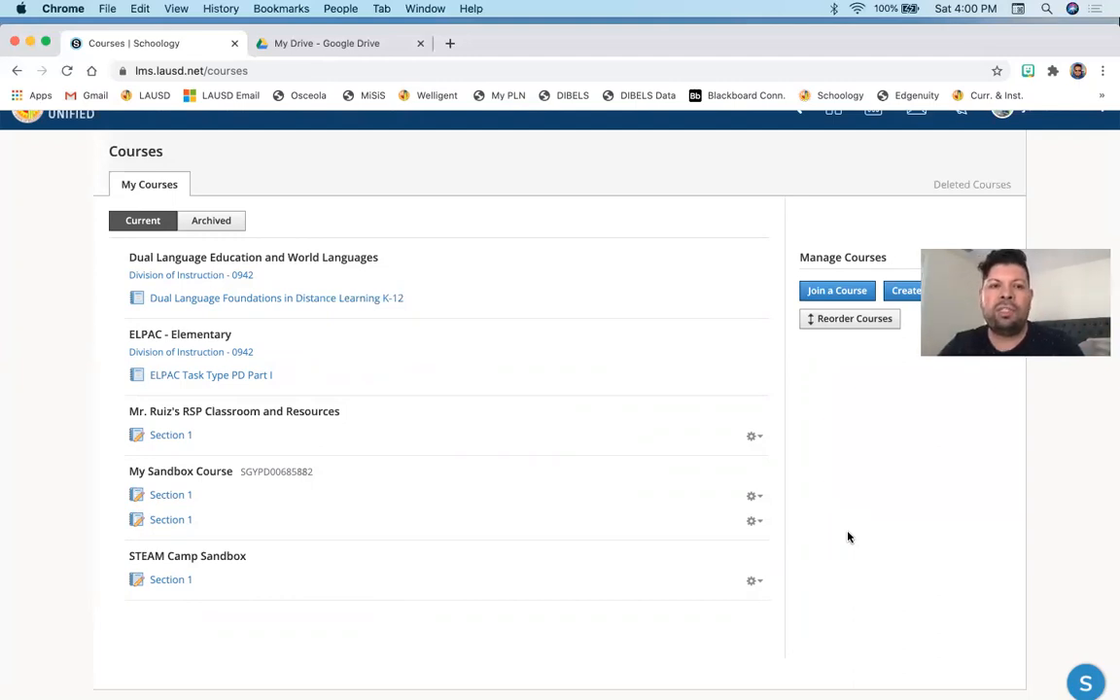
- Open the section options menu for Mr. Ruiz's RSP Classroom and Resources and close it
left_click(756, 439)
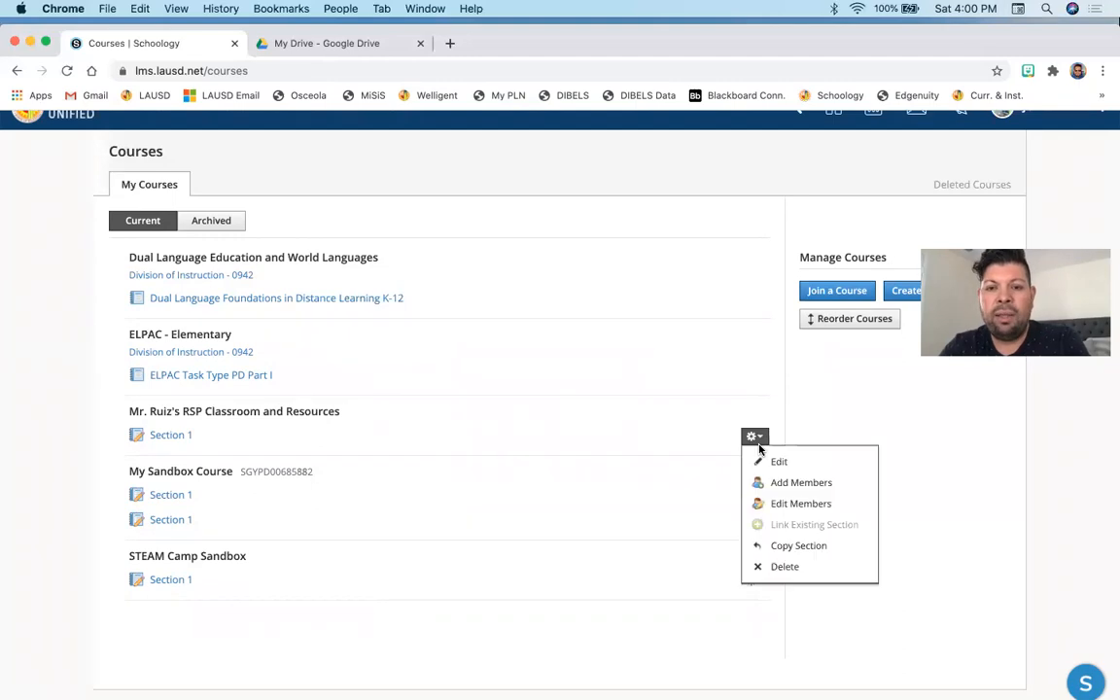
left_click(904, 515)
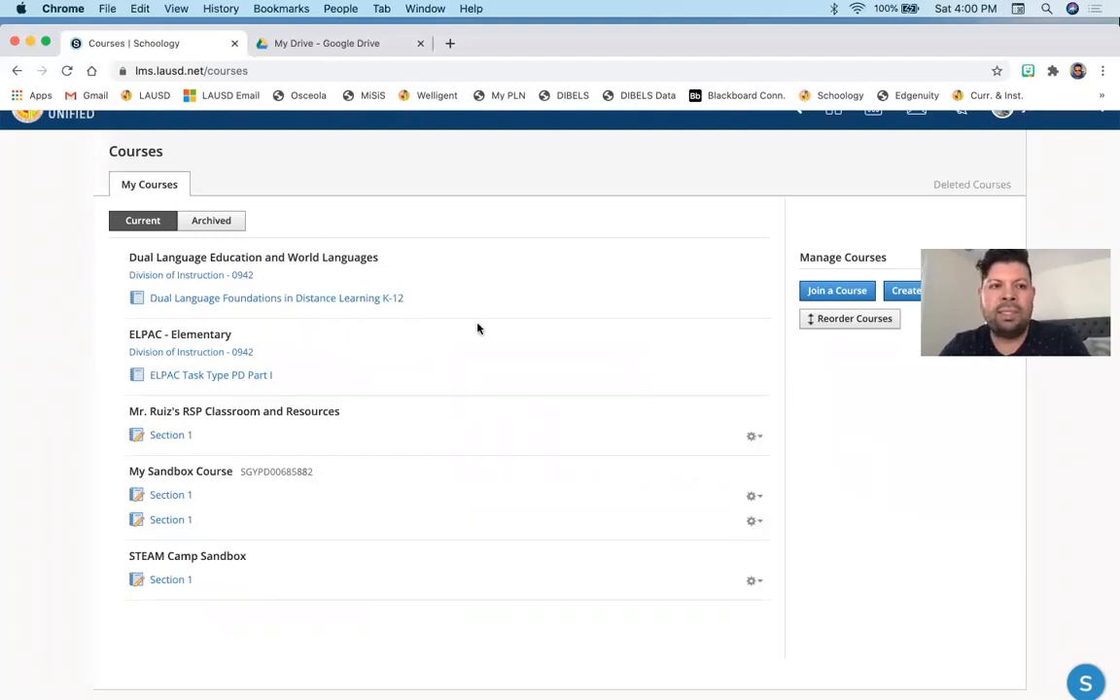
scroll(477, 327, "up", 1)
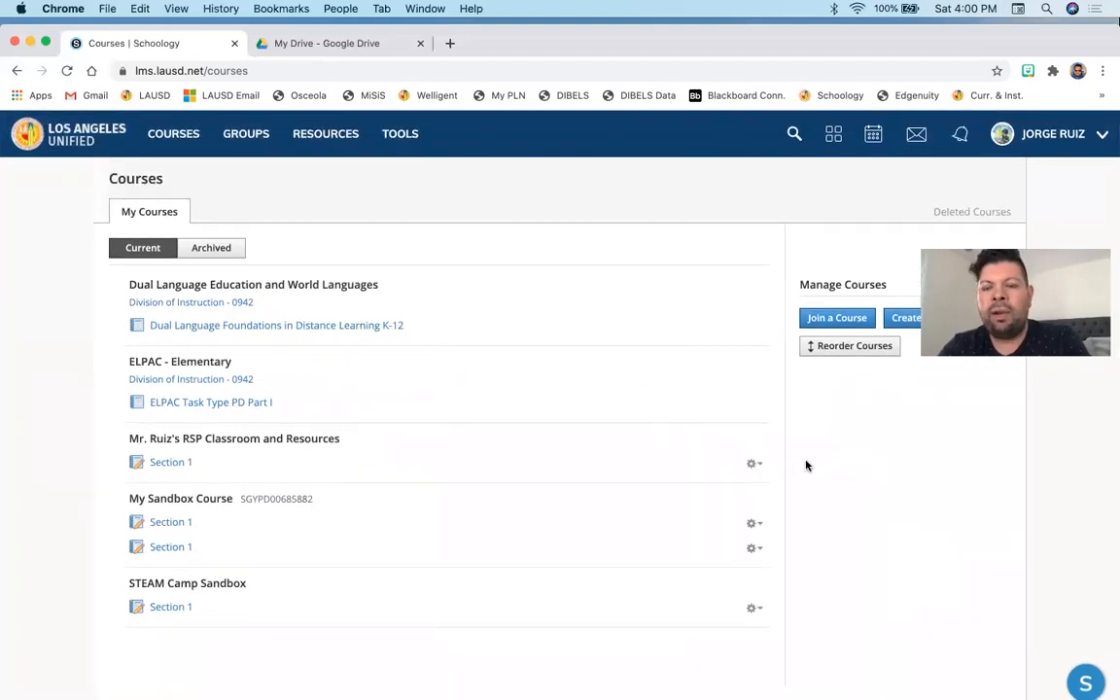